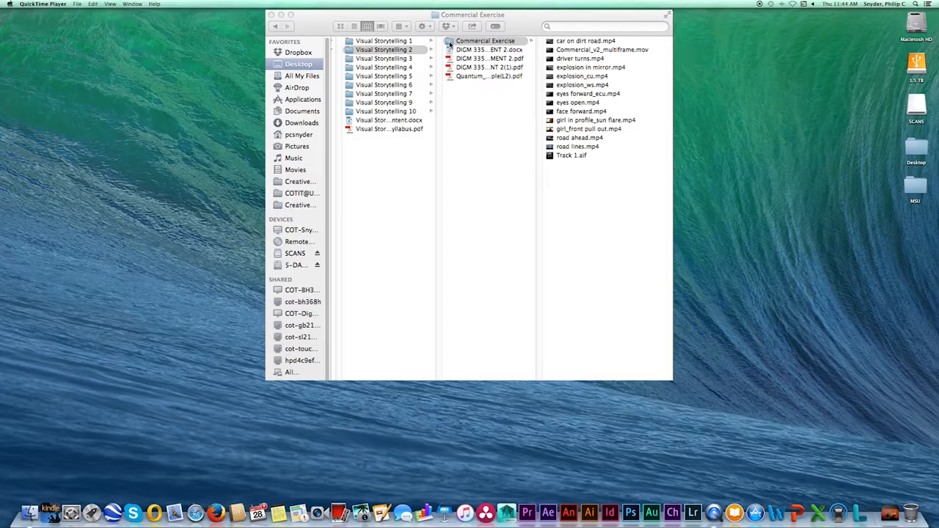
Step: Open the Commercial Exercise folder inside Visual Storytelling 2 and preview its audio track, several video clips and the example movie
click(404, 55)
click(450, 42)
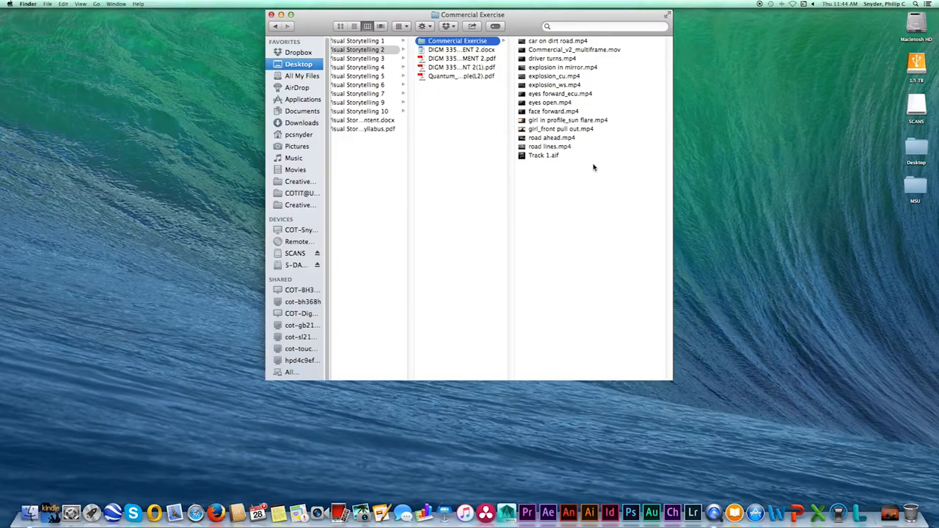
scroll(594, 168, left, 3)
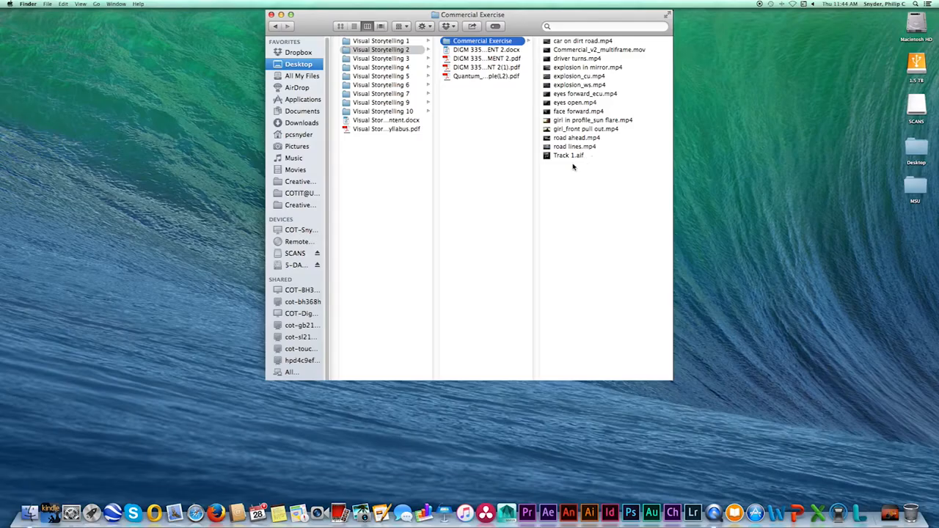
click(556, 156)
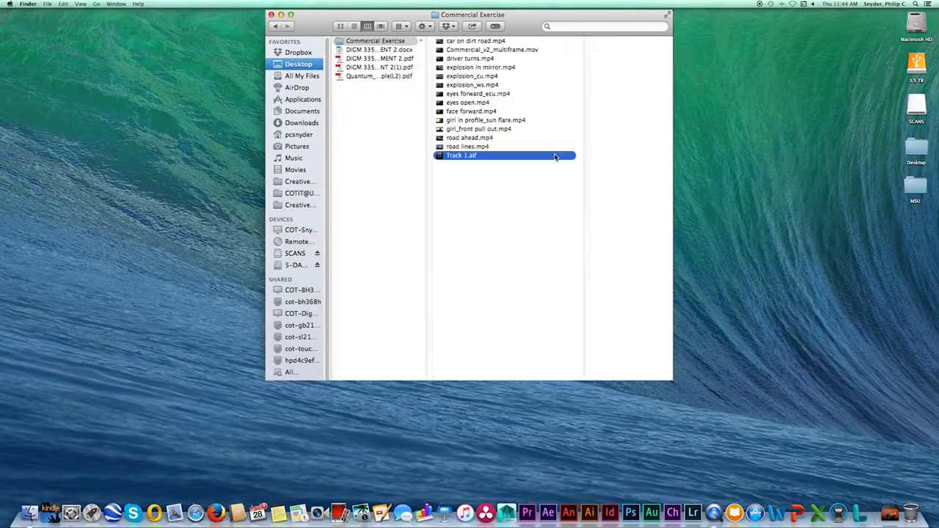
click(455, 138)
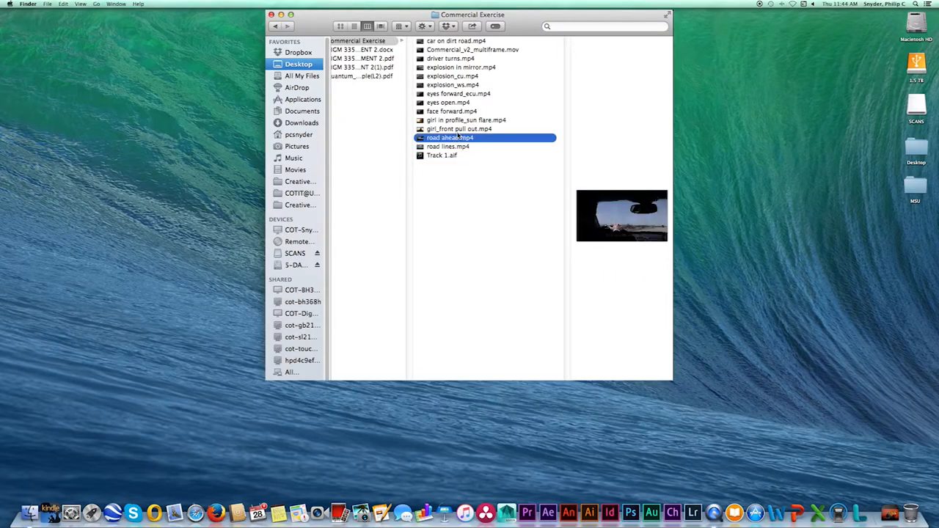
click(460, 129)
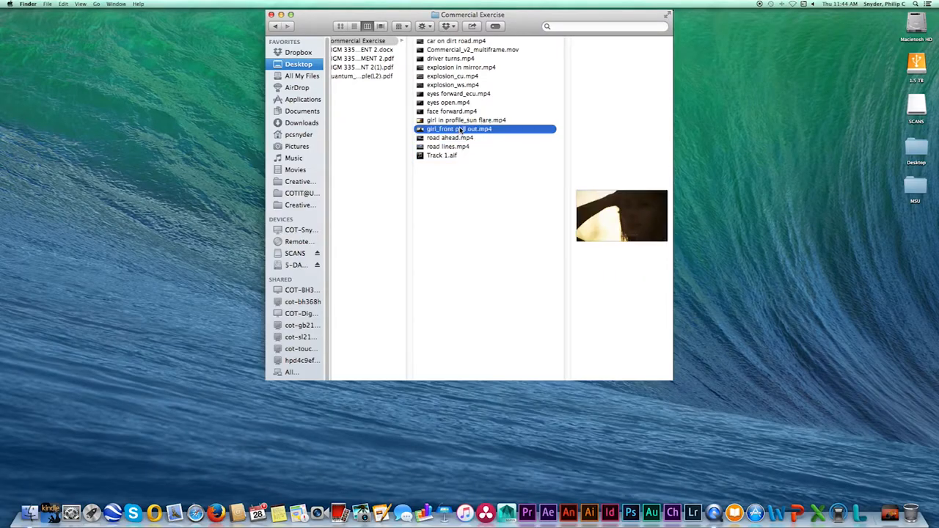
click(460, 121)
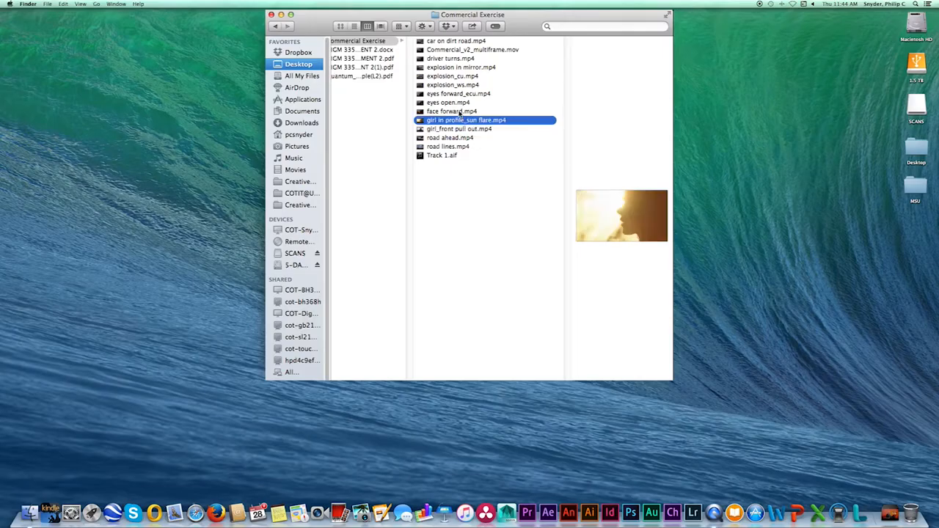
click(459, 112)
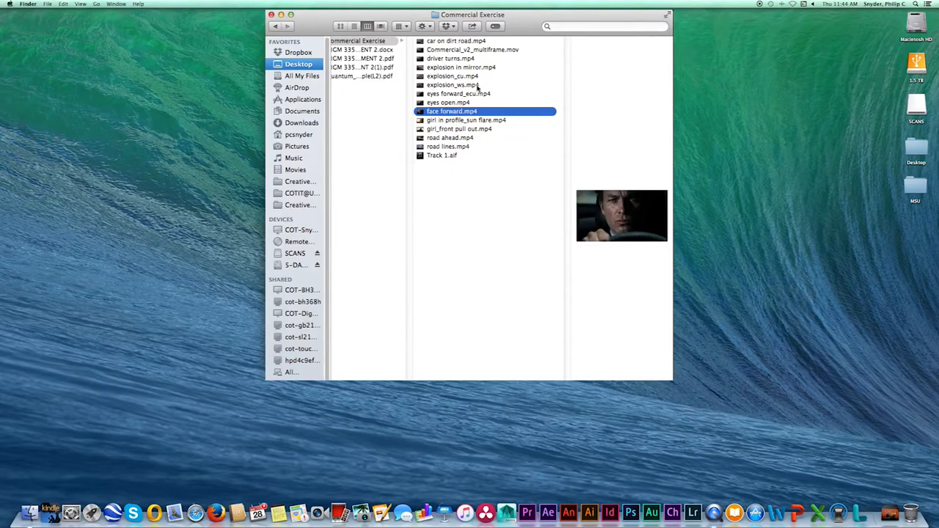
click(430, 42)
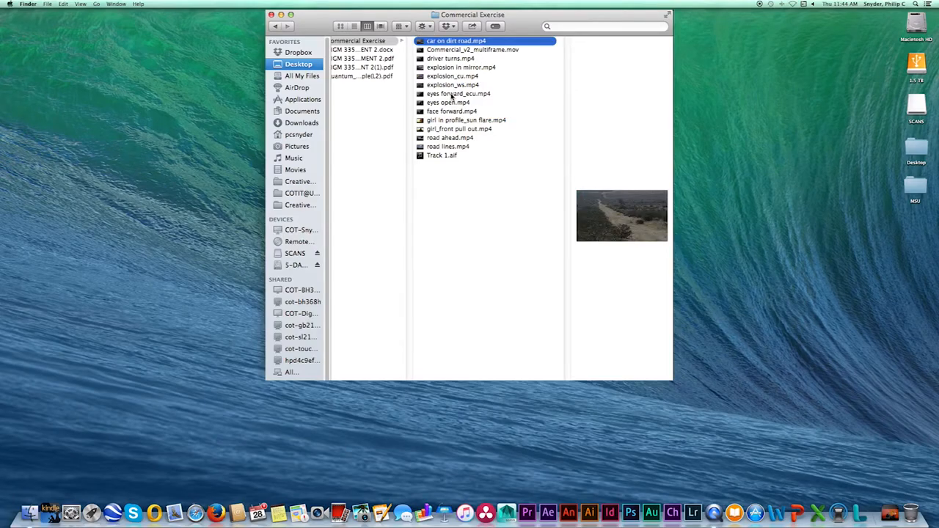
click(433, 50)
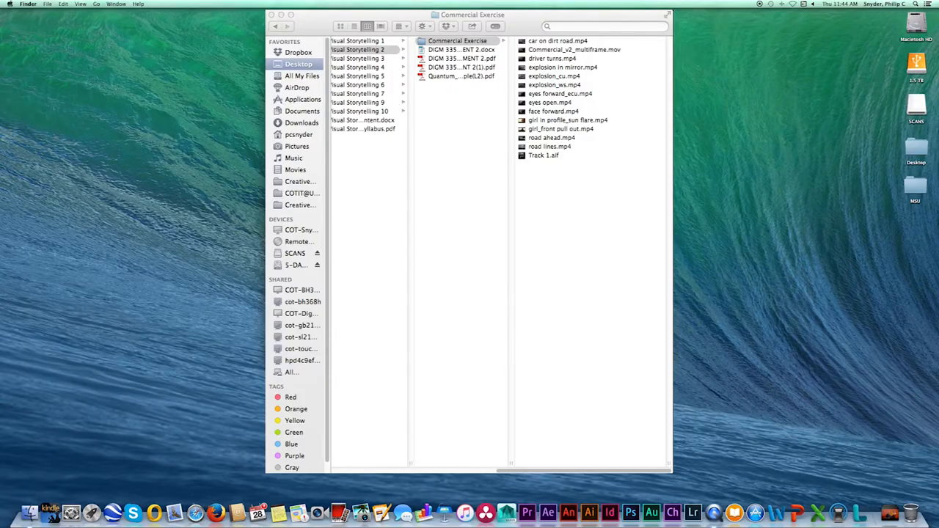
Step: Switch to Premiere Pro and start a new project named Commercial_ plus the editor's surname, located in the Commercial Exercise folder
click(527, 511)
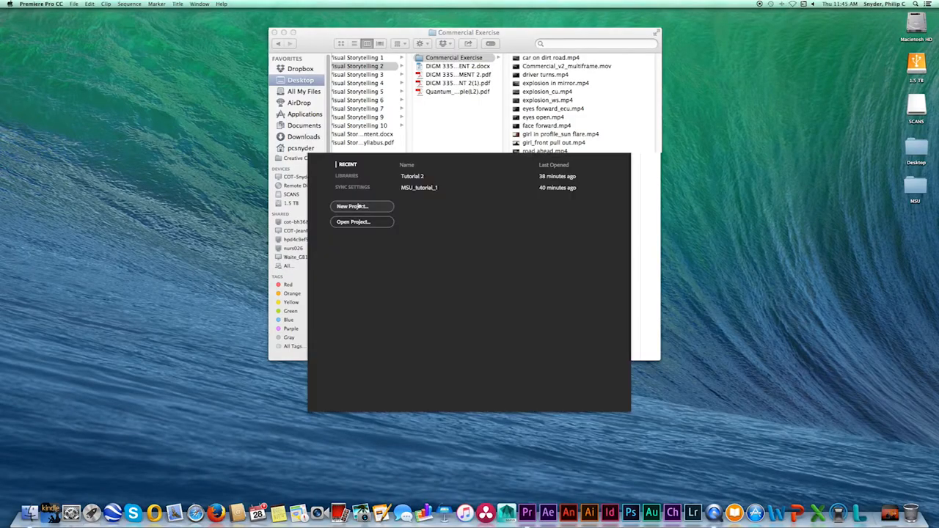
click(355, 208)
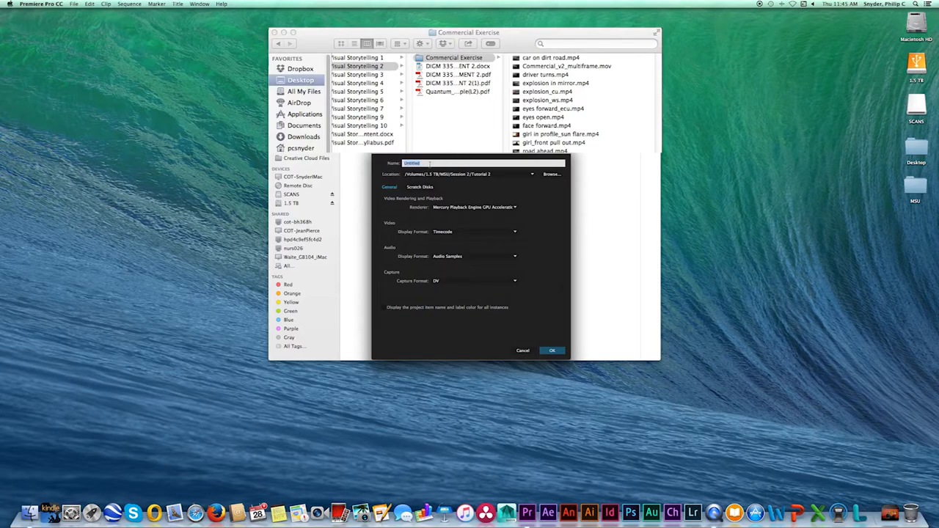
text(Commercial_Snyder)
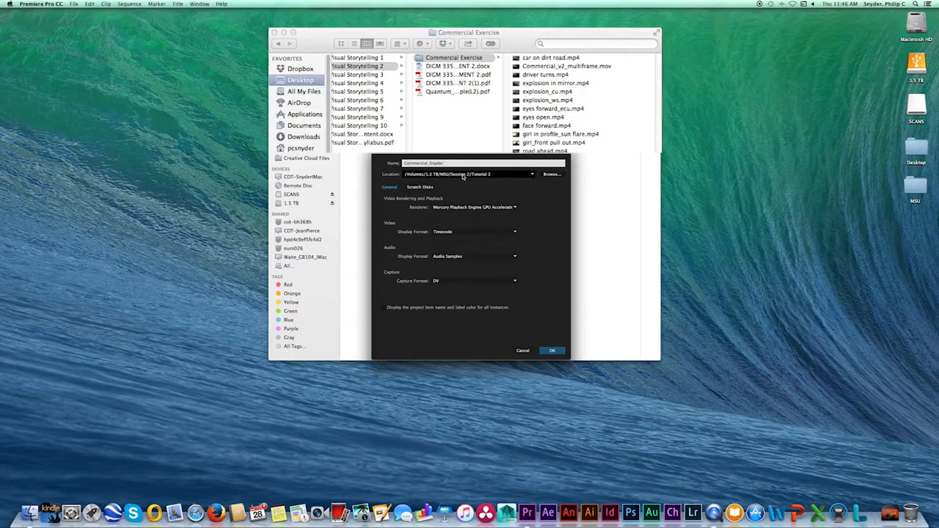
click(551, 174)
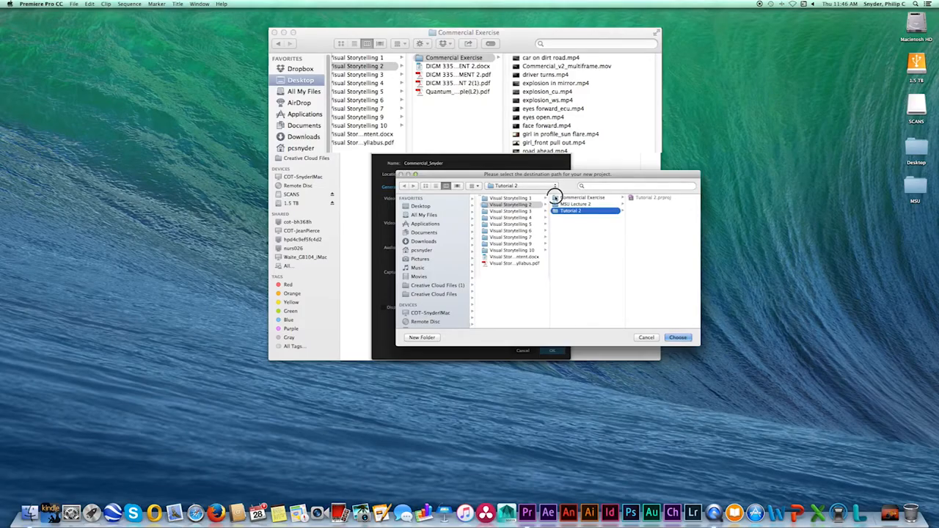
click(563, 198)
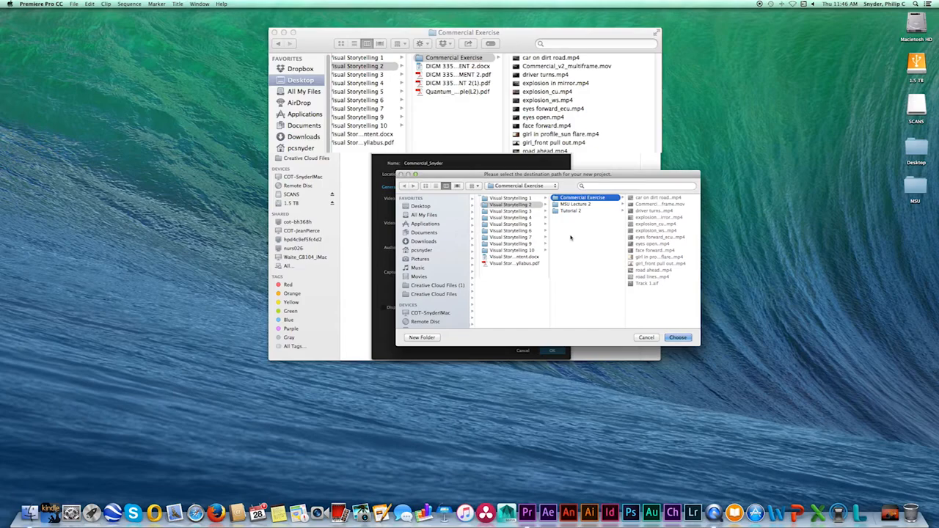
click(677, 338)
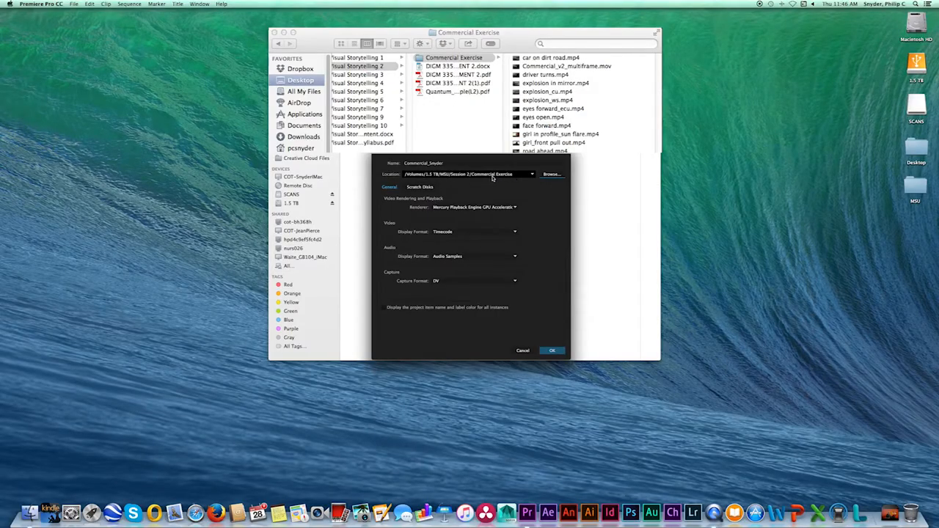
Step: Set the new project's capture format to HDV and create the project
click(515, 283)
click(448, 292)
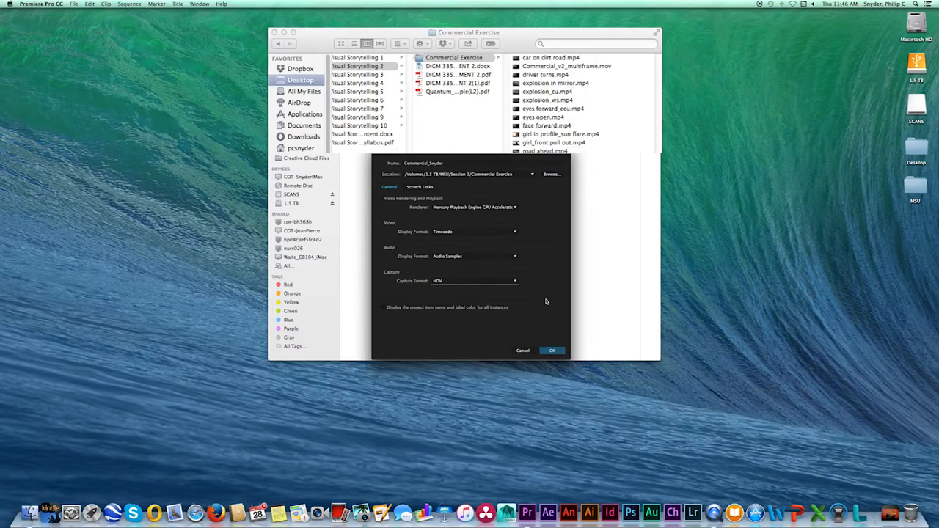
click(552, 351)
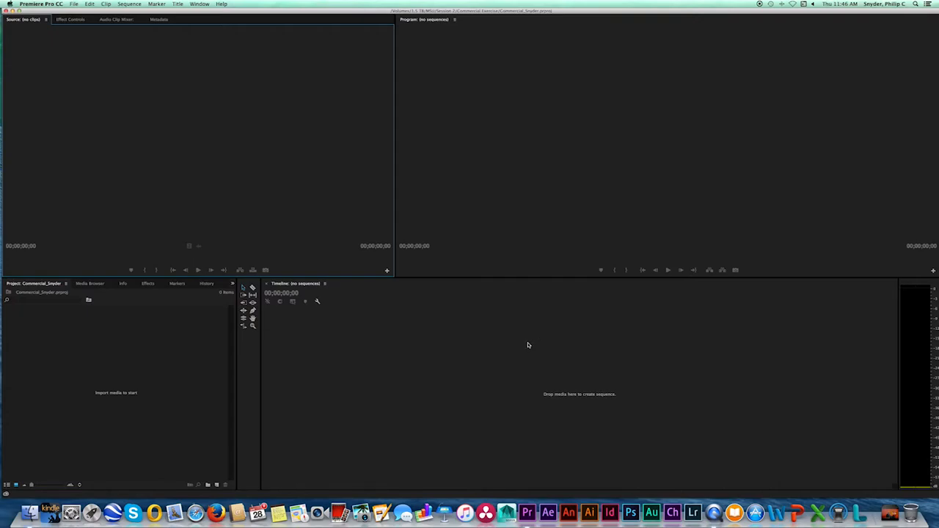
Step: Import all video clips and Track 1.aif from the Commercial Exercise folder, leaving out the project file
click(74, 4)
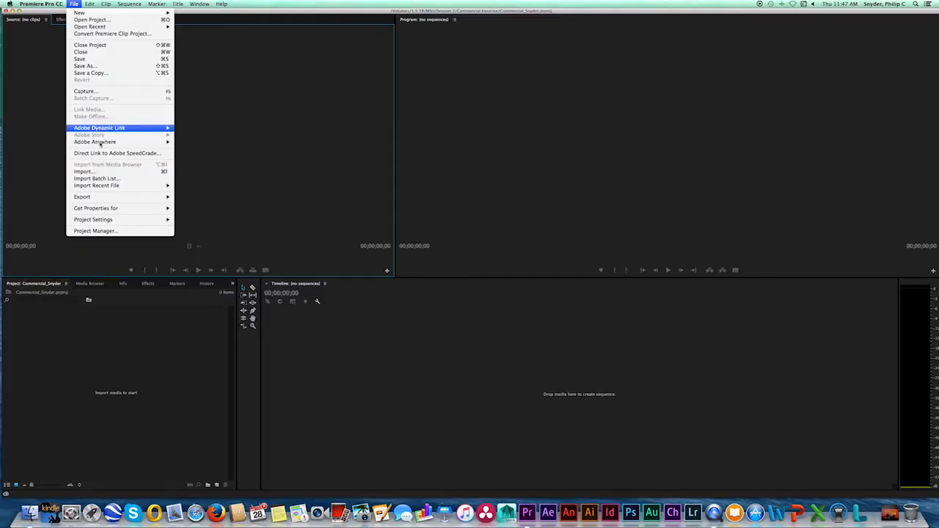
mouse_move(117, 220)
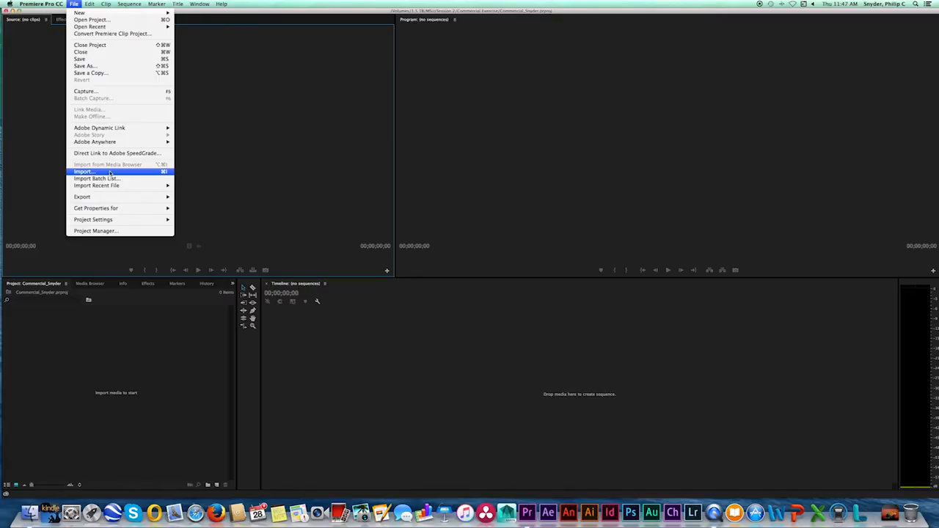
click(152, 173)
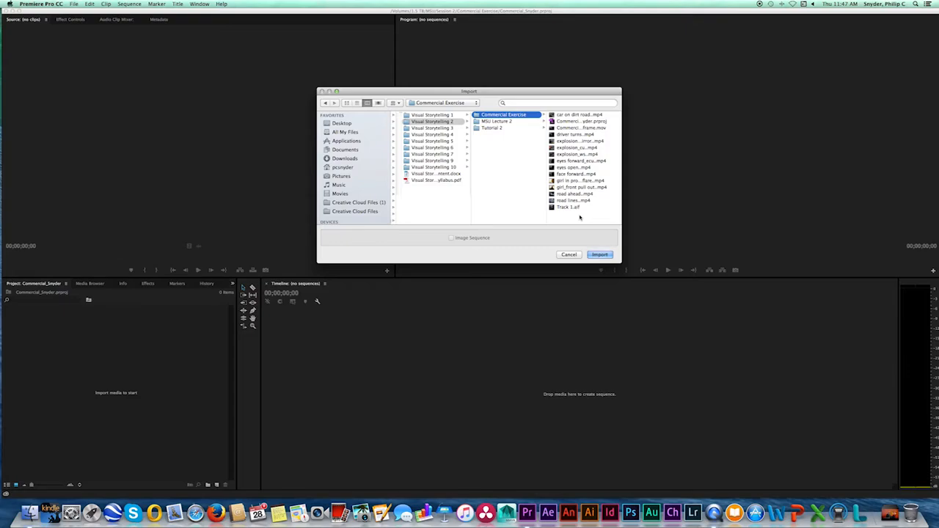
drag(610, 220, 587, 133)
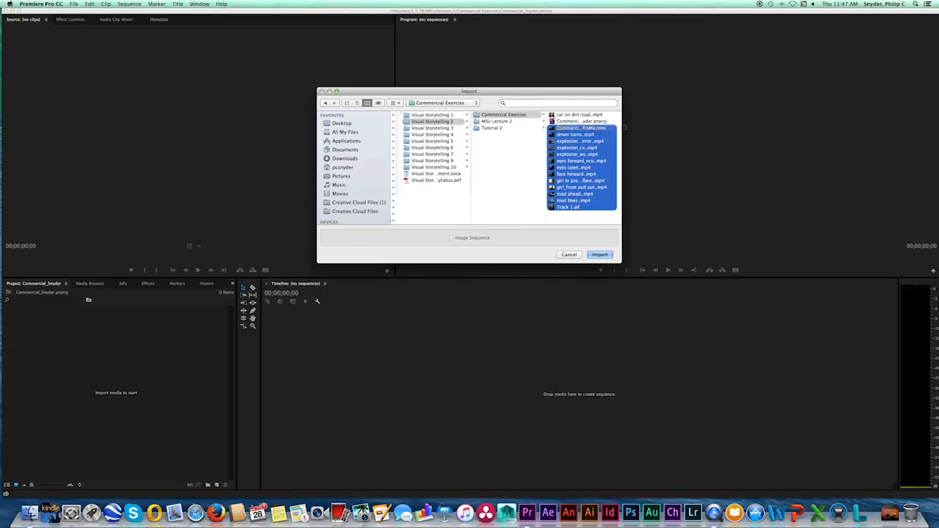
super+click(576, 115)
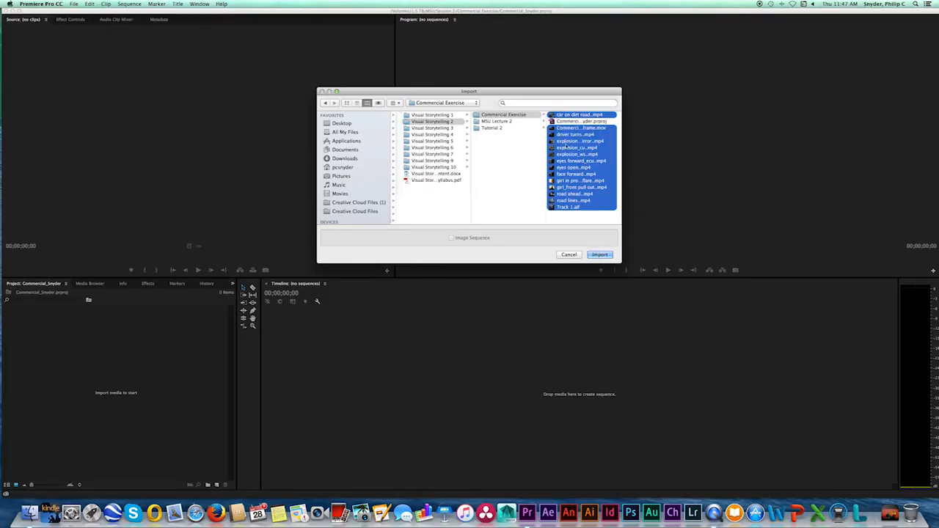
click(599, 256)
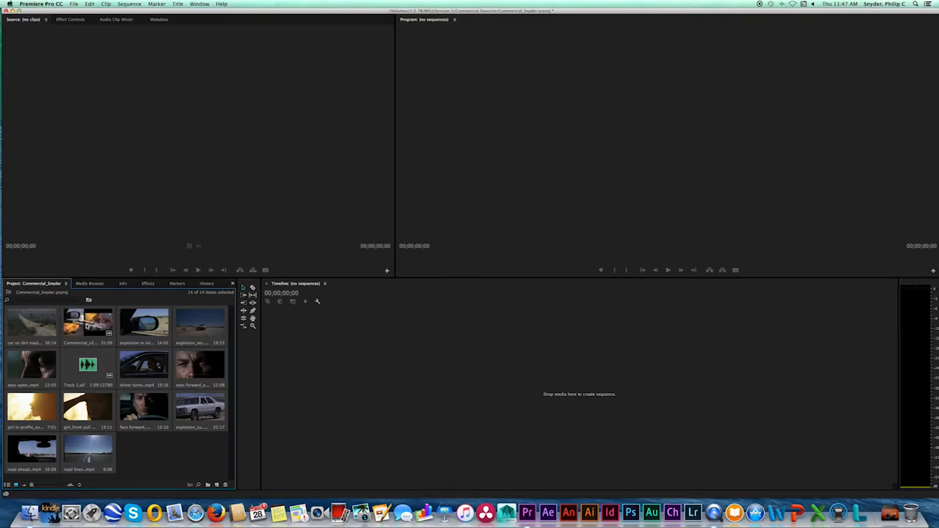
Step: Load Commercial_v2_multiframe.mov in the Source monitor, play its opening seconds and return the playhead to the start
click(88, 327)
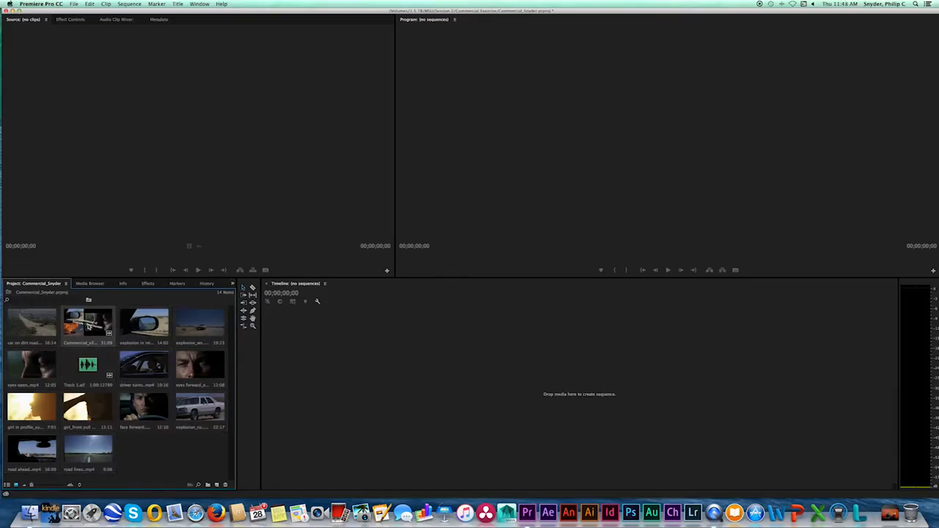
double_click(88, 327)
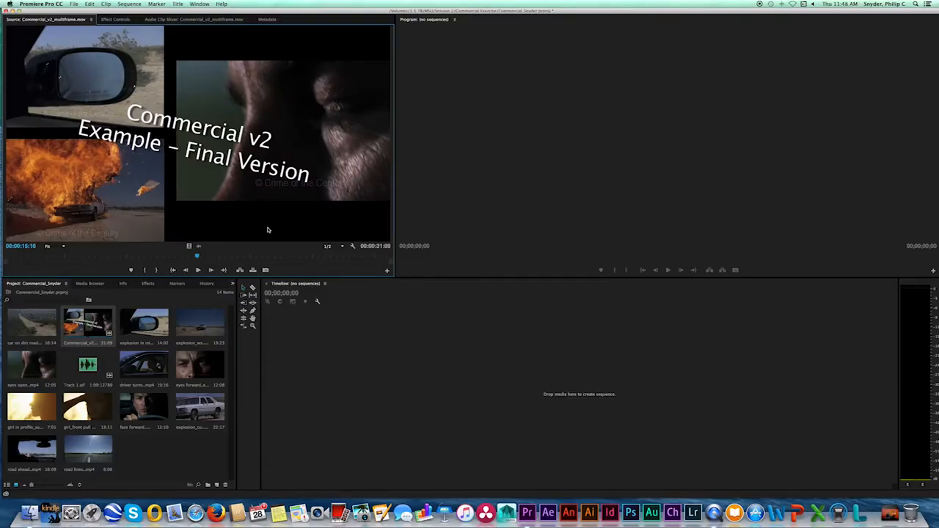
drag(198, 256, 2, 254)
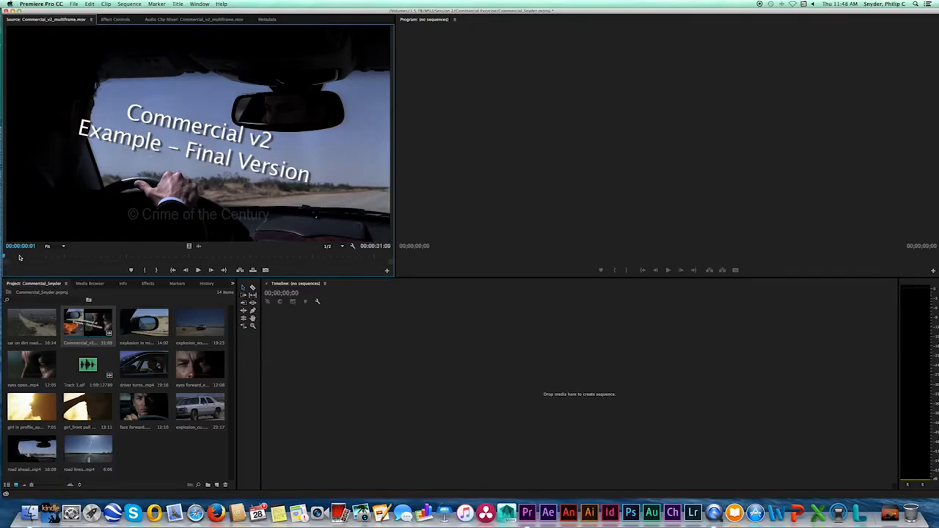
key(space)
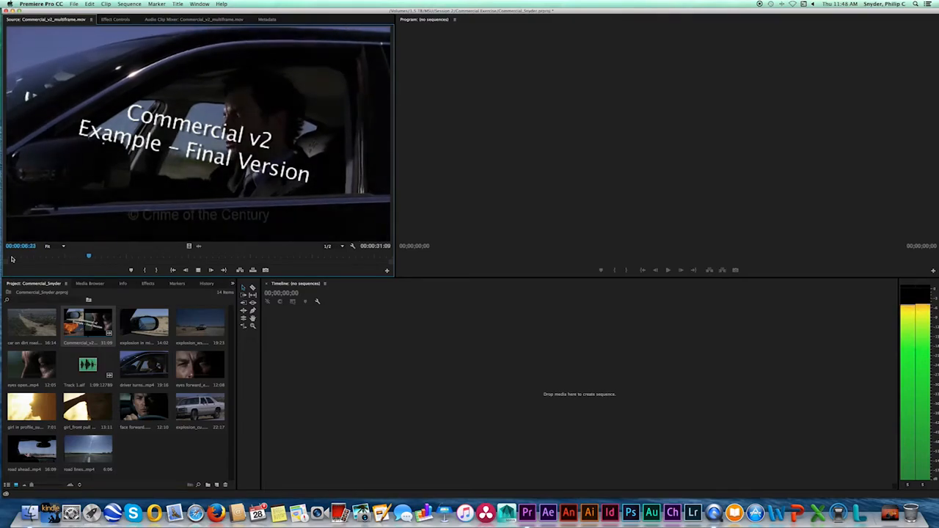
key(space)
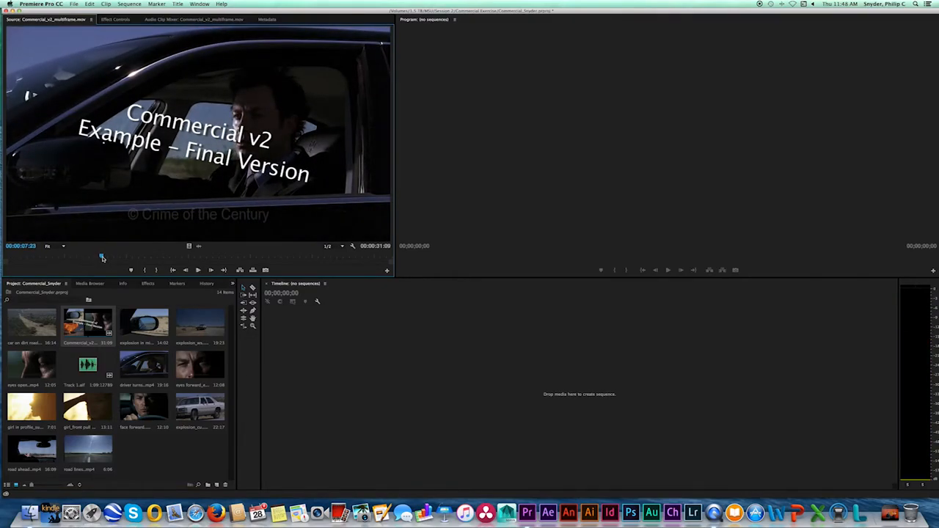
drag(102, 257, 4, 257)
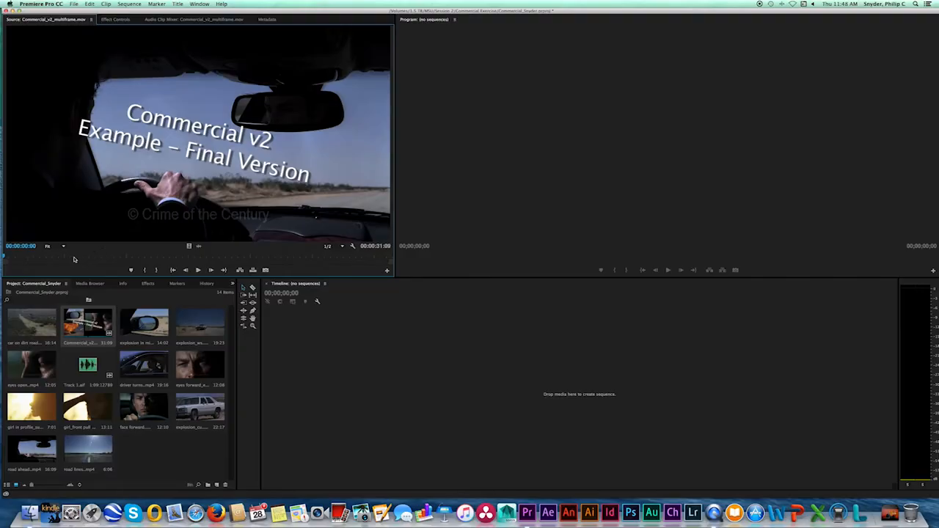
mouse_move(4, 256)
mouse_down()
mouse_move(21, 257)
mouse_move(1, 257)
mouse_up()
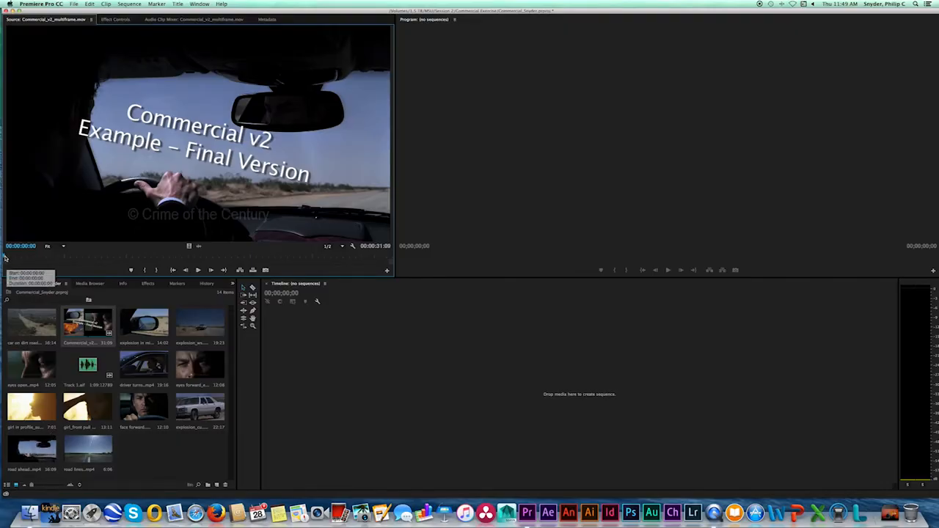
Step: Replay the opening shot of the example commercial from the start and scrub to about 00:00:05:04
key(space)
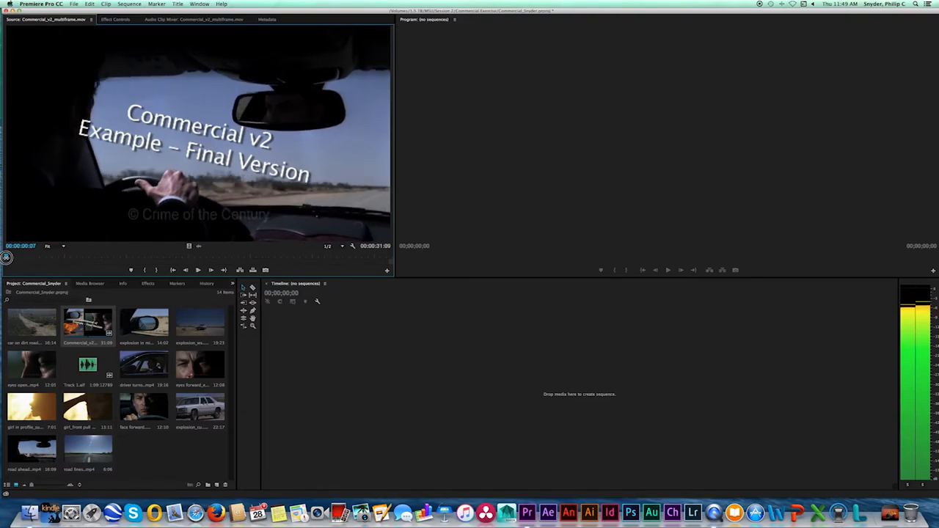
click(8, 257)
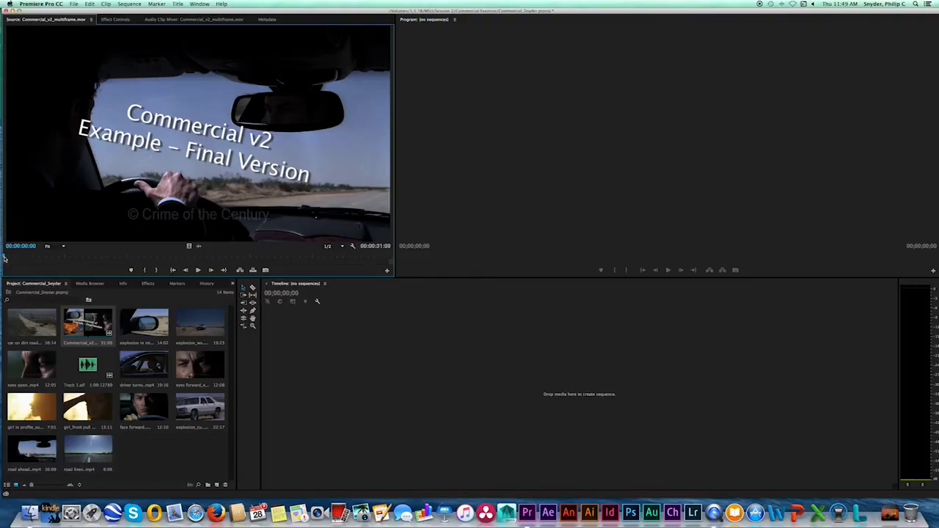
mouse_move(4, 259)
mouse_down()
mouse_move(393, 262)
mouse_move(4, 257)
mouse_up()
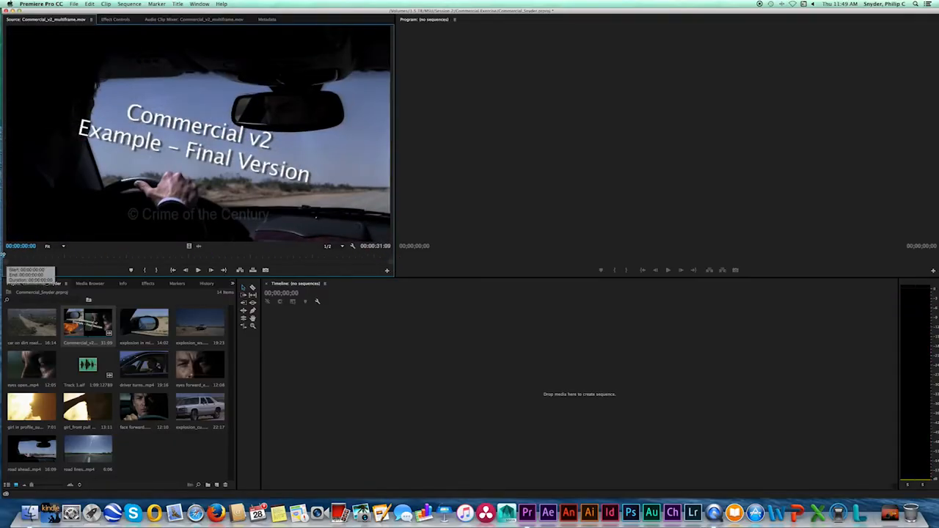
key(space)
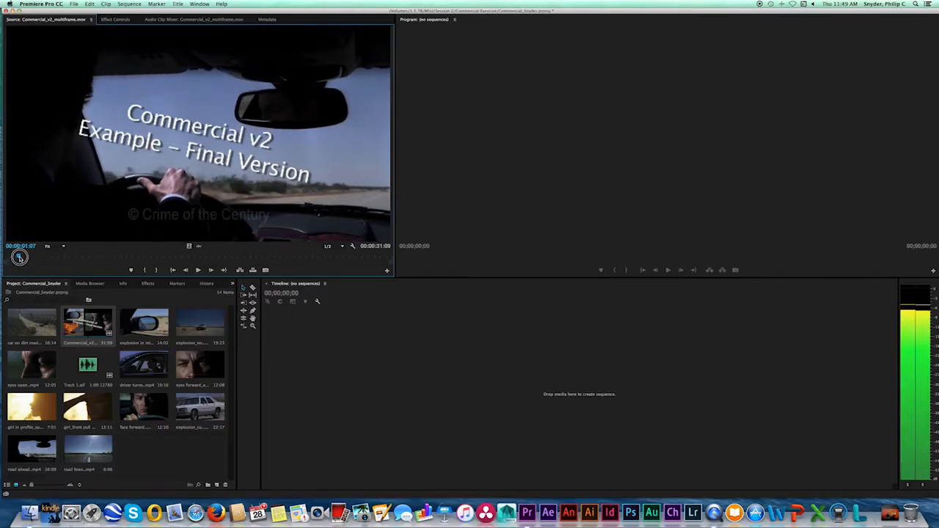
drag(38, 259, 66, 259)
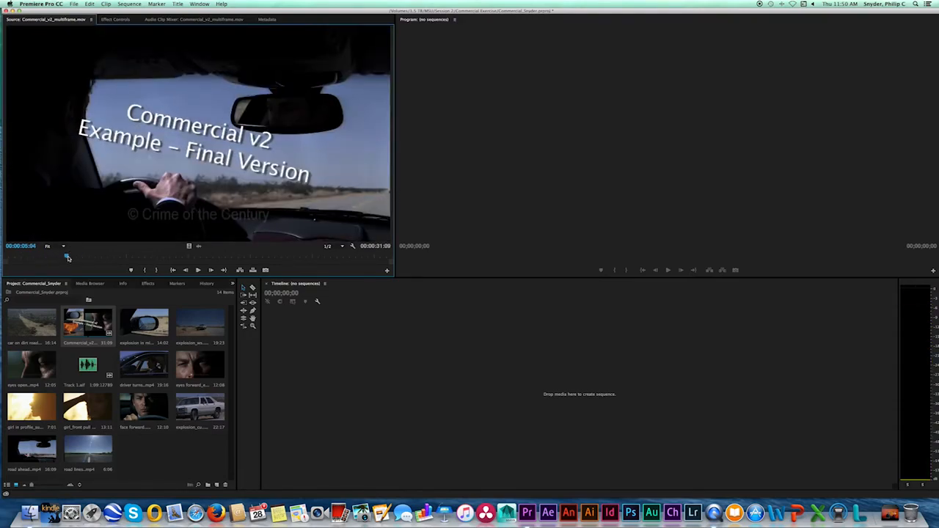
Step: Examine the example commercial's first cut frame by frame, from the last frame of the opening shot at 00:00:05:04 to 00:00:05:05
mouse_move(68, 258)
mouse_down()
mouse_move(53, 257)
mouse_move(61, 257)
mouse_up()
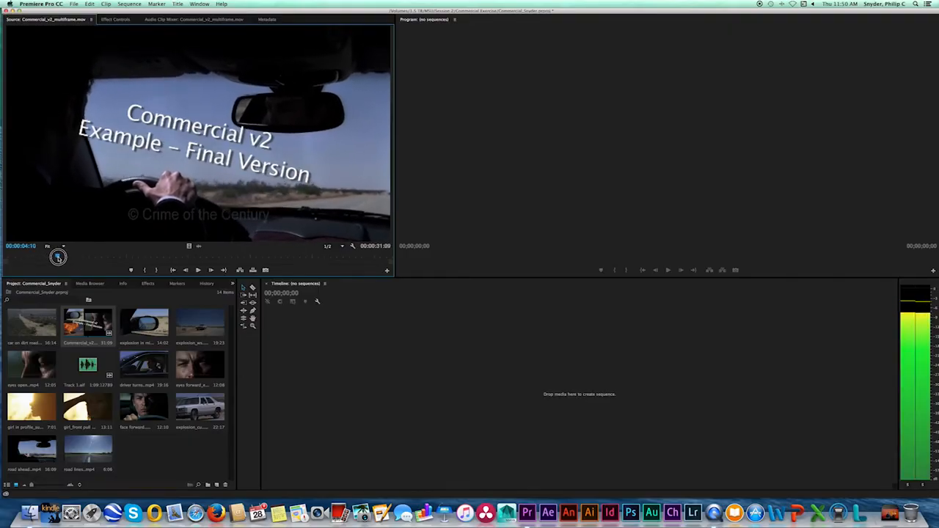
mouse_move(61, 257)
mouse_down()
mouse_move(50, 257)
mouse_move(67, 257)
mouse_up()
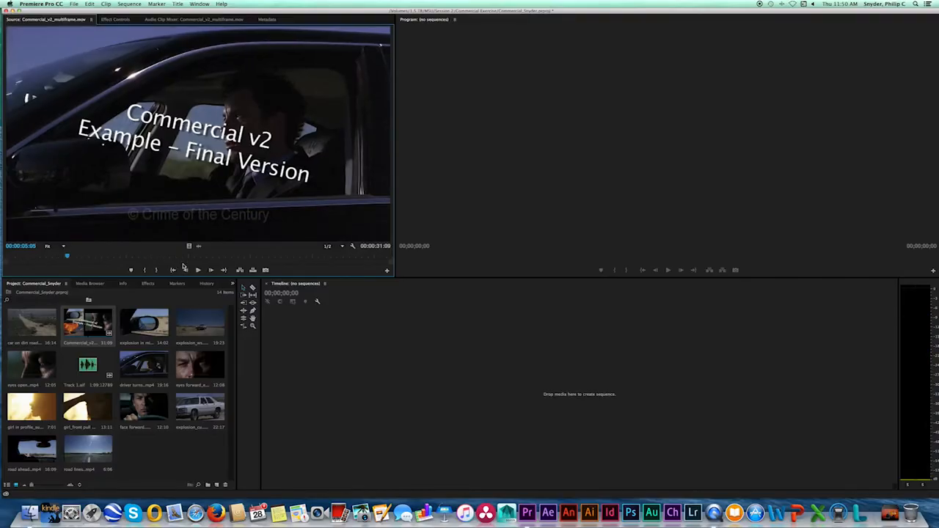
key(Left)
key(Right)
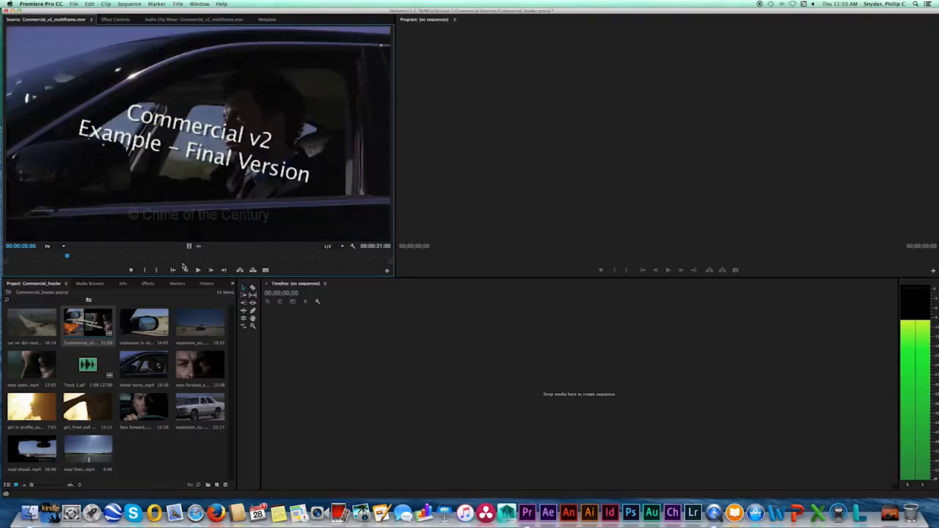
key(Left)
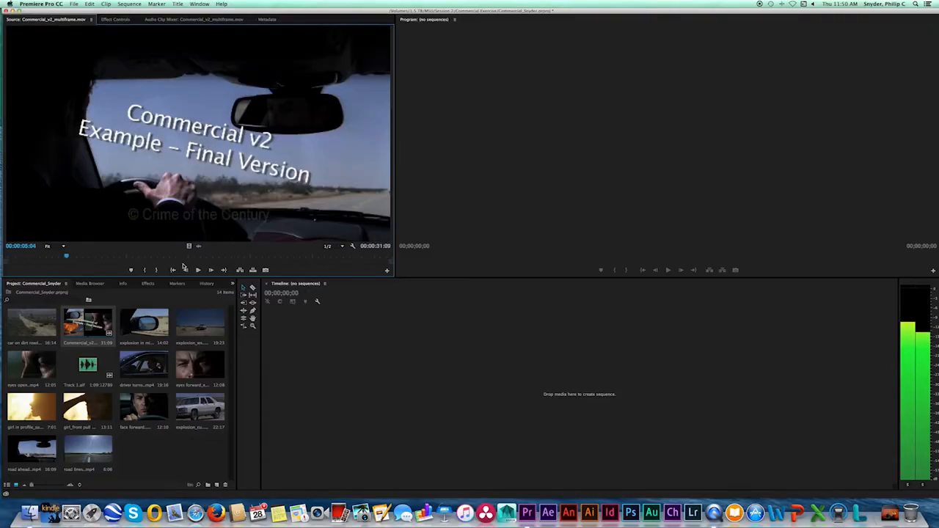
Step: Load the road ahead clip in the Source monitor, review its footage and mark an In point at 05:02:32:00
double_click(35, 457)
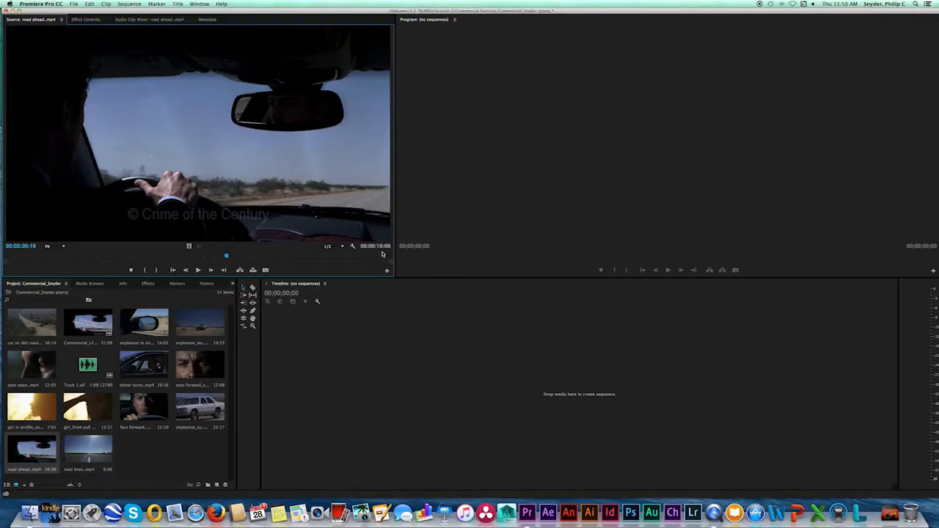
drag(18, 256, 118, 255)
drag(130, 256, 223, 259)
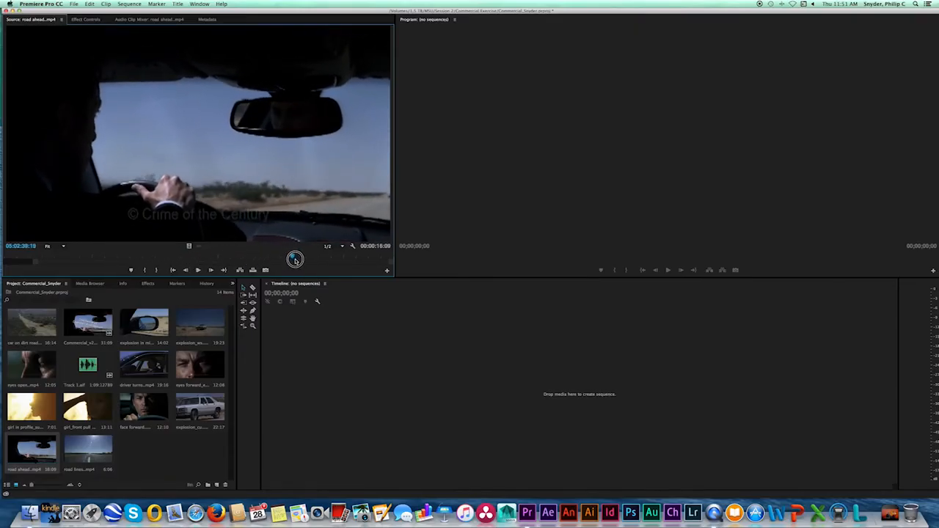
drag(329, 264, 98, 256)
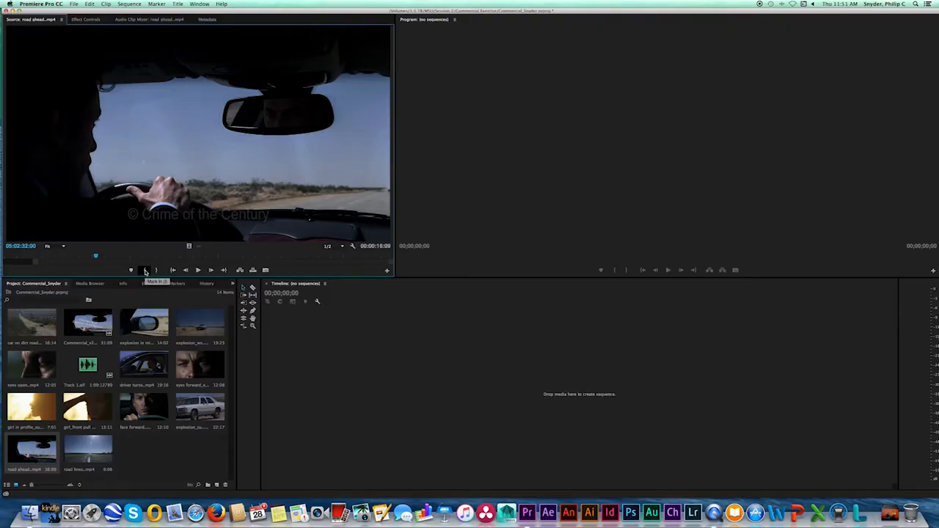
click(146, 270)
click(146, 270)
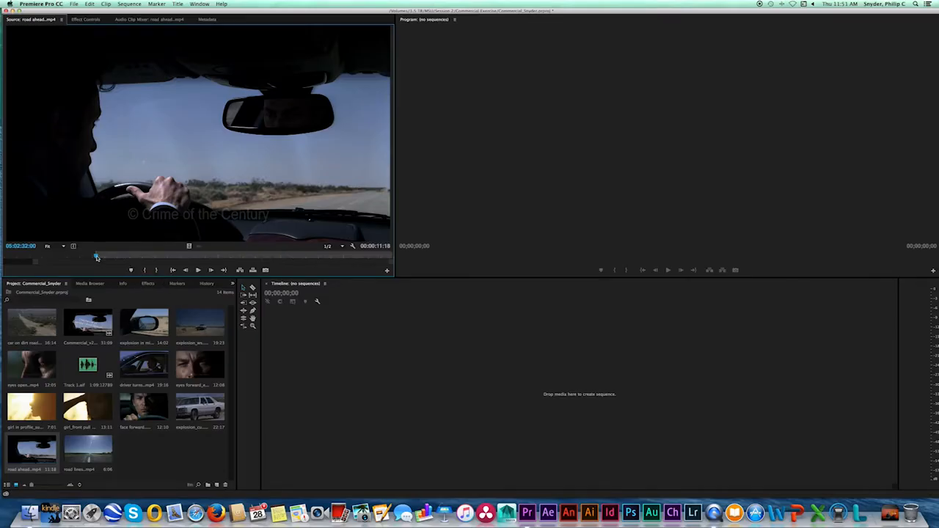
Step: Mark the road ahead clip's Out point at 05:02:37:03, giving a section 00:00:05:04 long
mouse_move(96, 258)
mouse_down()
mouse_move(208, 256)
mouse_move(94, 253)
mouse_move(101, 259)
mouse_up()
key(Left)
click(32, 250)
click(30, 246)
key(BackSpace)
text(7)
key(Return)
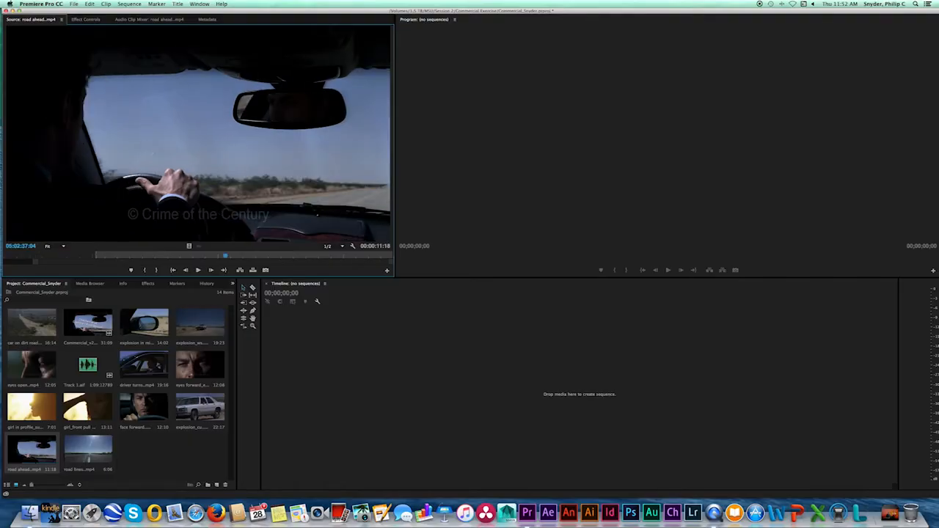
key(o)
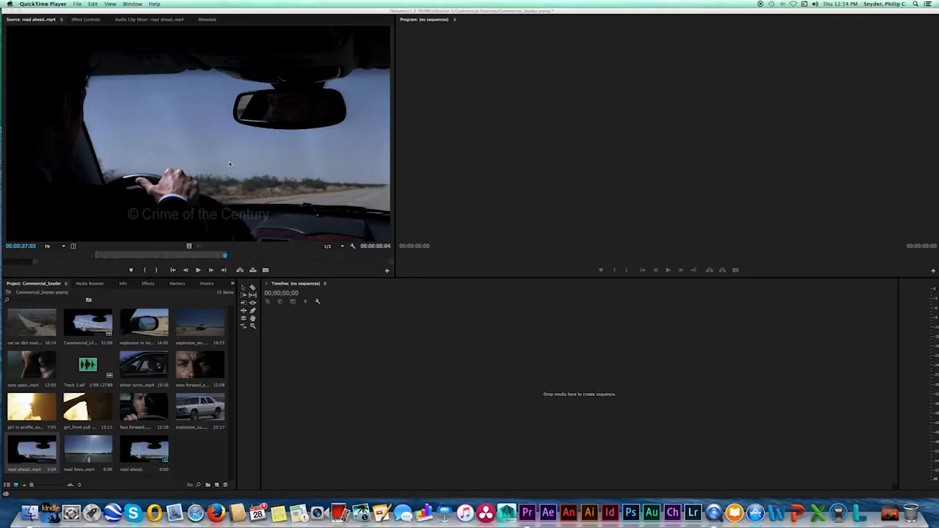
Step: Create a sequence from the marked section of the road ahead clip and enlarge the Video 1 track
click(210, 154)
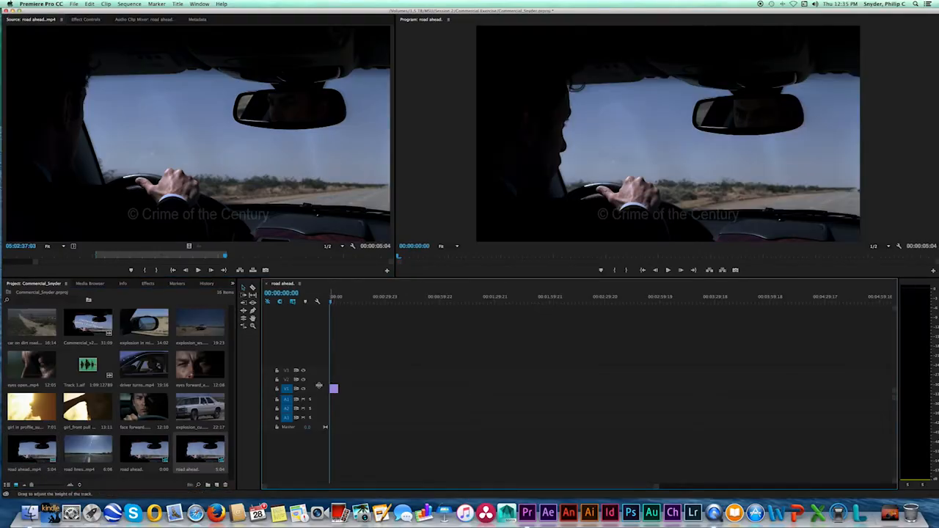
drag(319, 385, 320, 368)
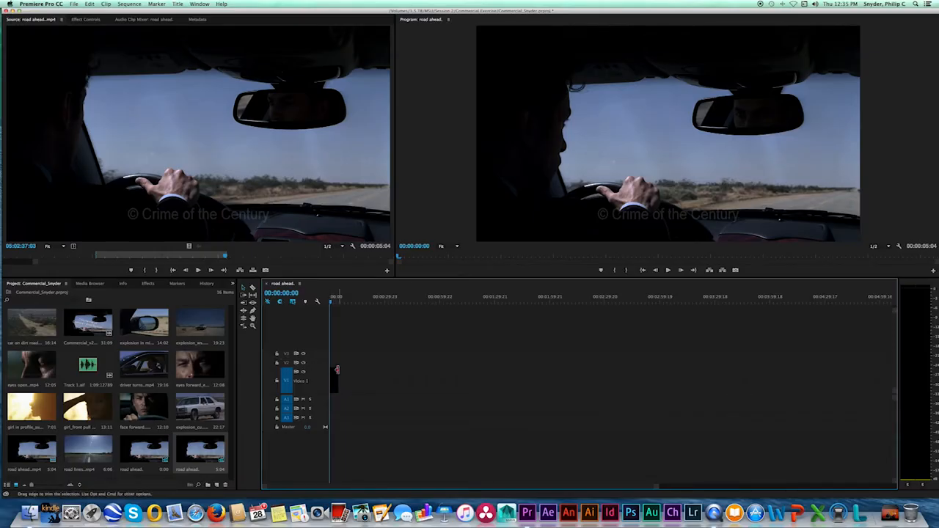
key(=)
key(=)
key(=)
key(=)
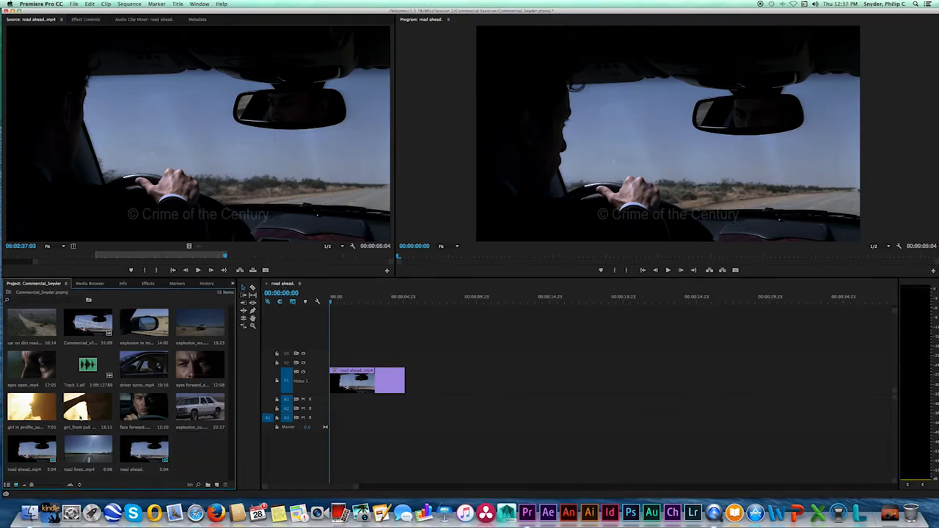
Step: Rename the new sequence to commercial and move its playhead to the end of the road ahead clip
double_click(133, 473)
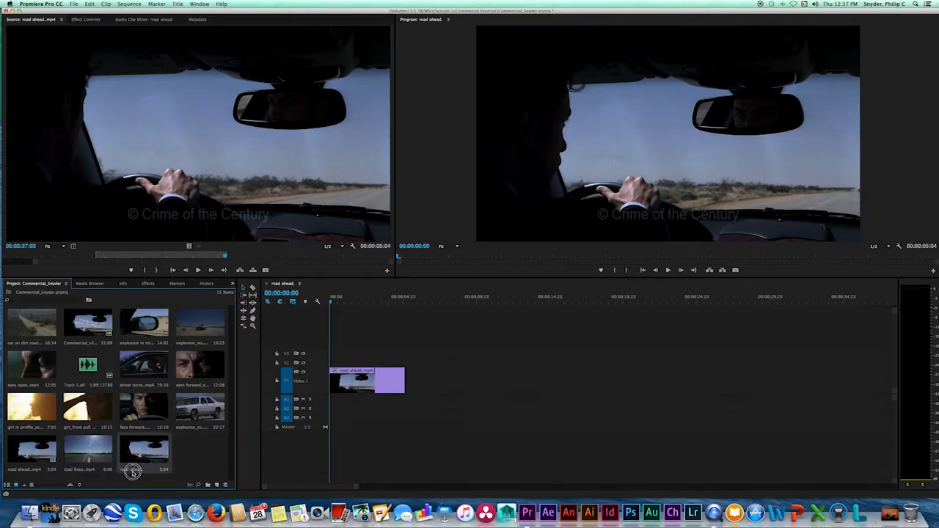
click(133, 472)
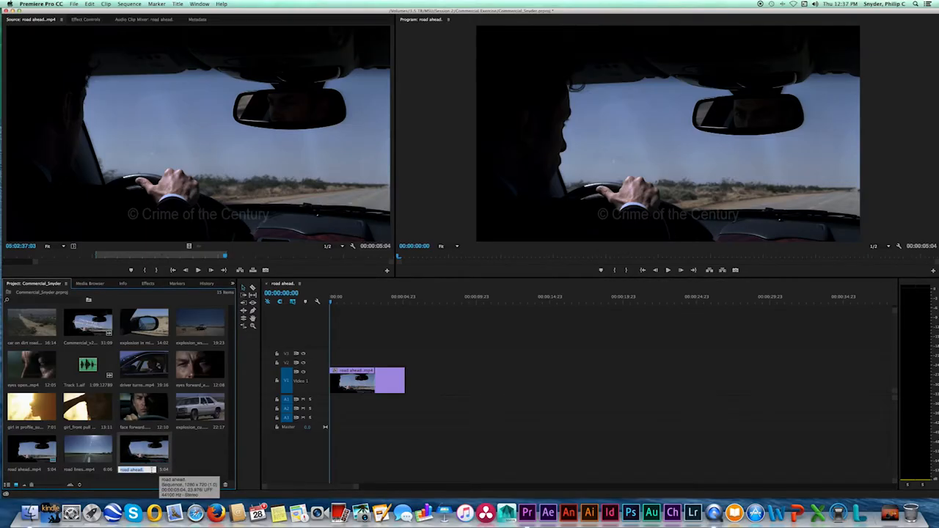
text(commercial)
key(Return)
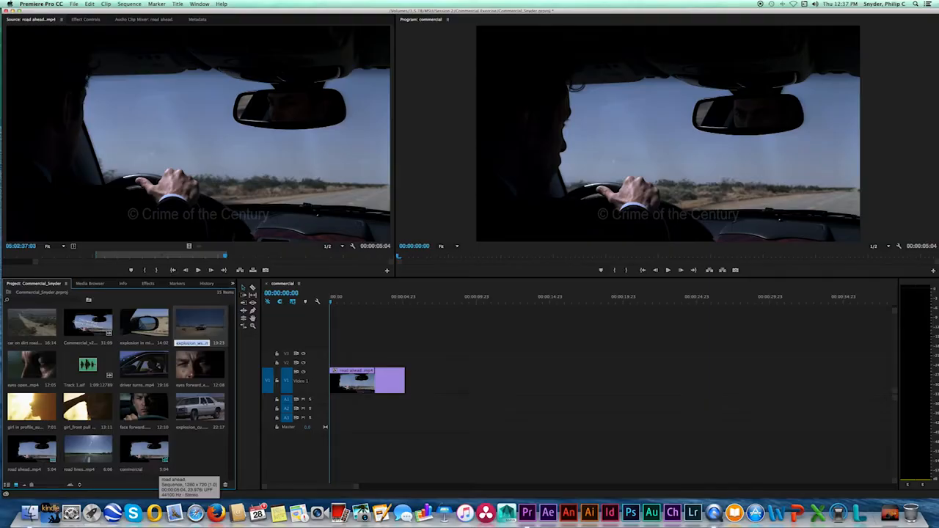
click(206, 468)
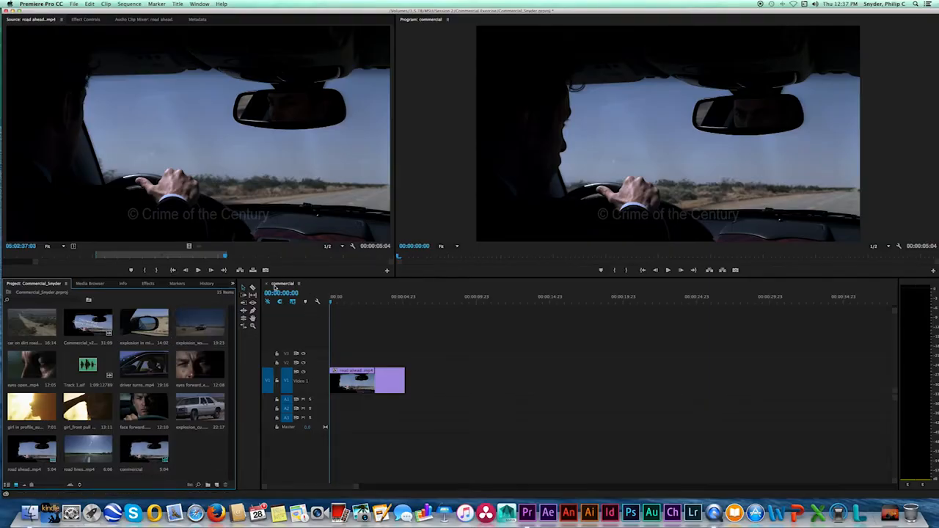
click(360, 387)
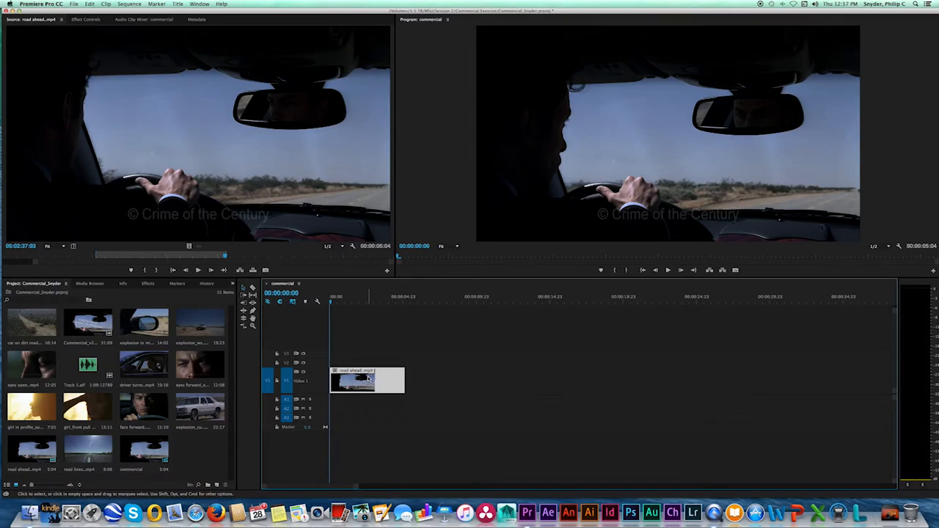
key(Down)
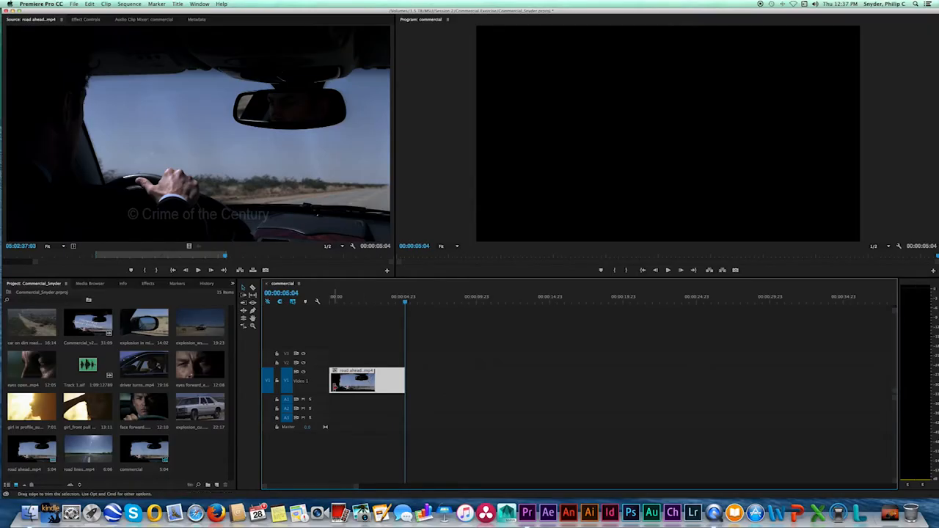
Step: Load the example commercial in the Source monitor and mark an In point at 00:00:05:05, the first frame of its second shot
double_click(86, 330)
drag(96, 257, 66, 259)
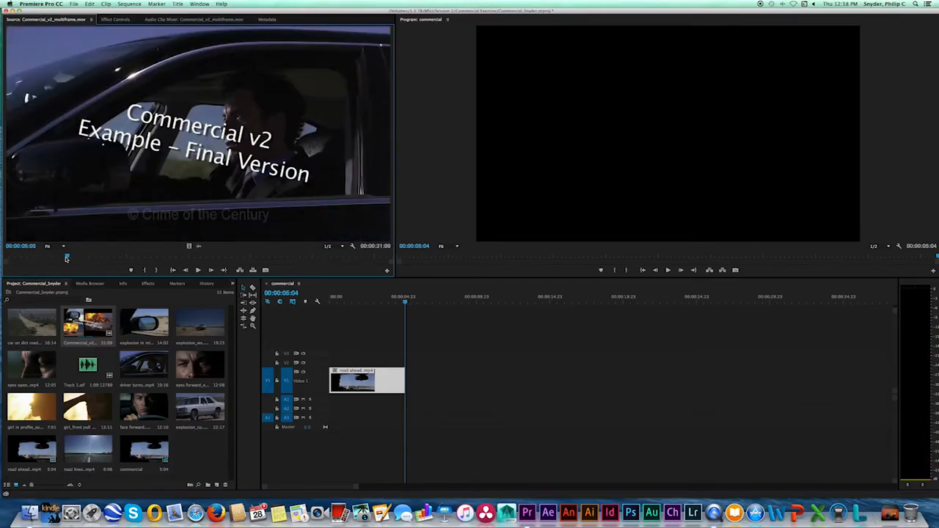
click(66, 259)
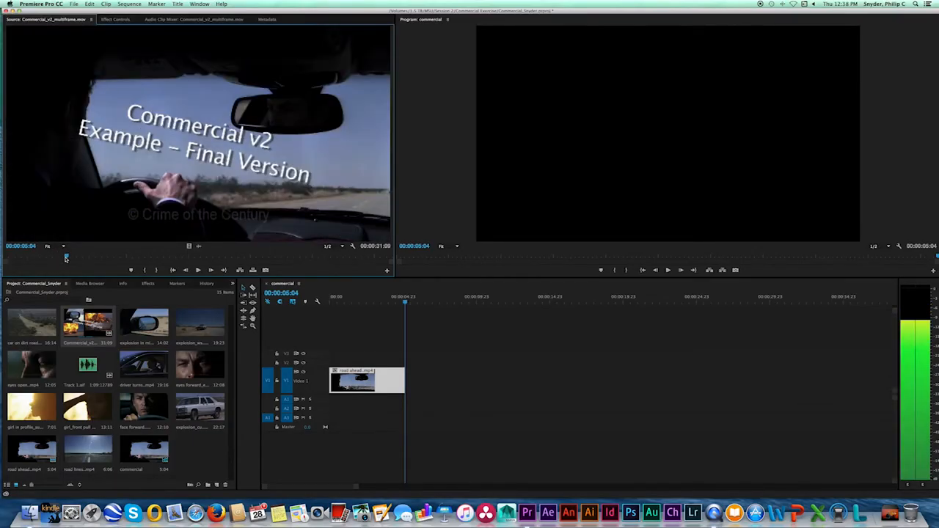
key(Right)
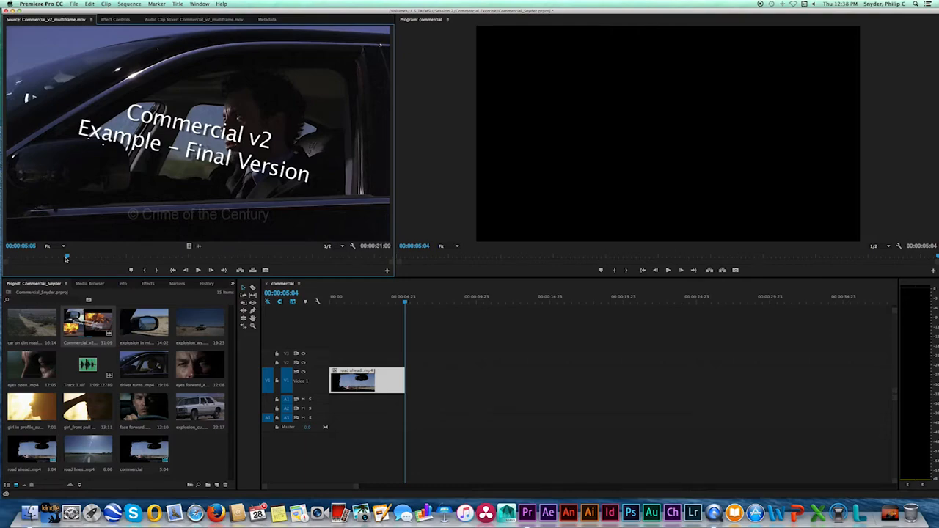
click(66, 258)
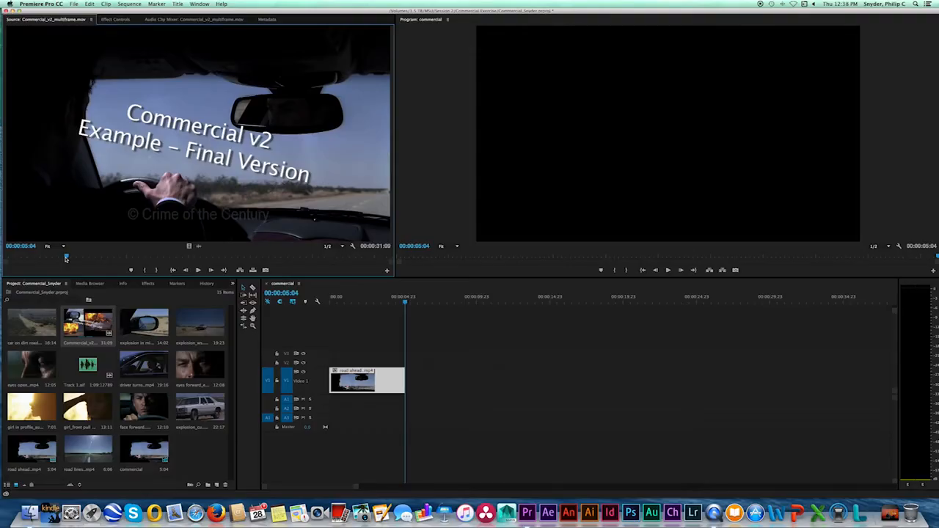
key(Right)
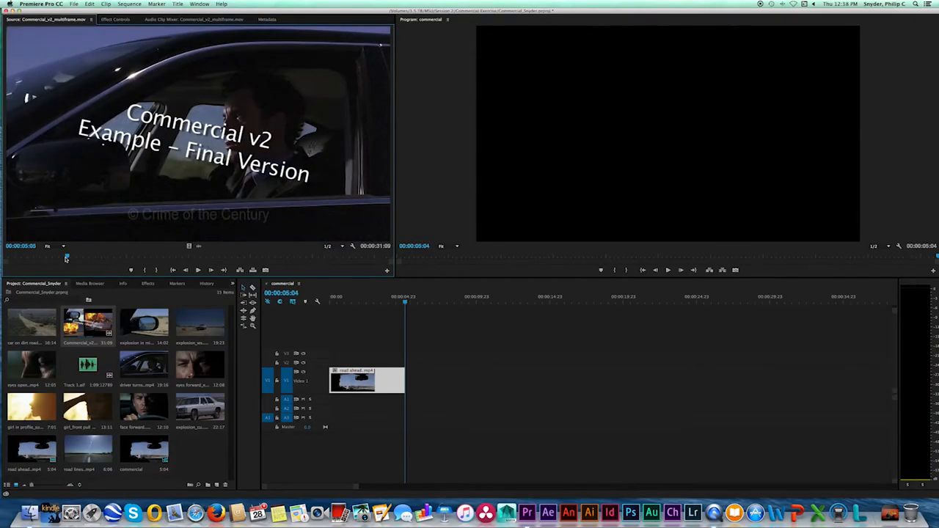
key(Right)
key(i)
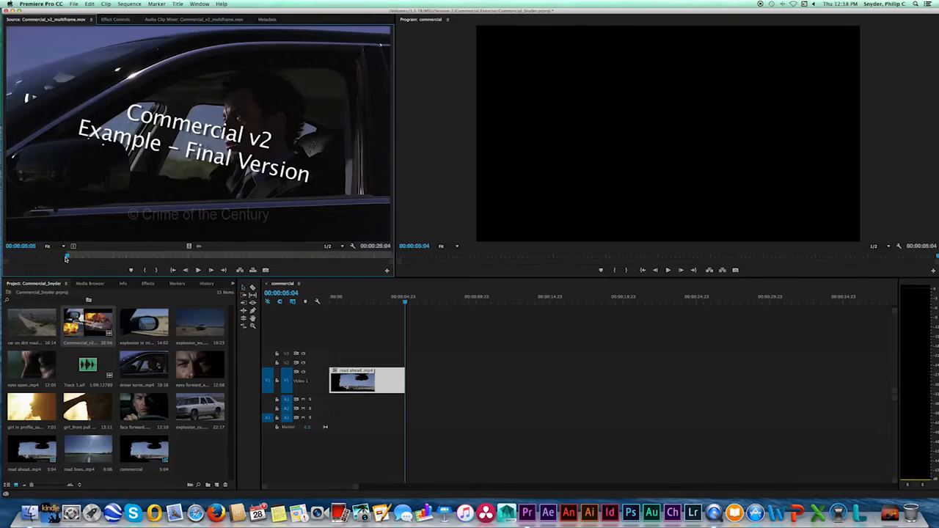
Step: Mark an Out point at 00:00:10:09 on the example's second shot and scrub back through the marked section
drag(67, 257, 131, 256)
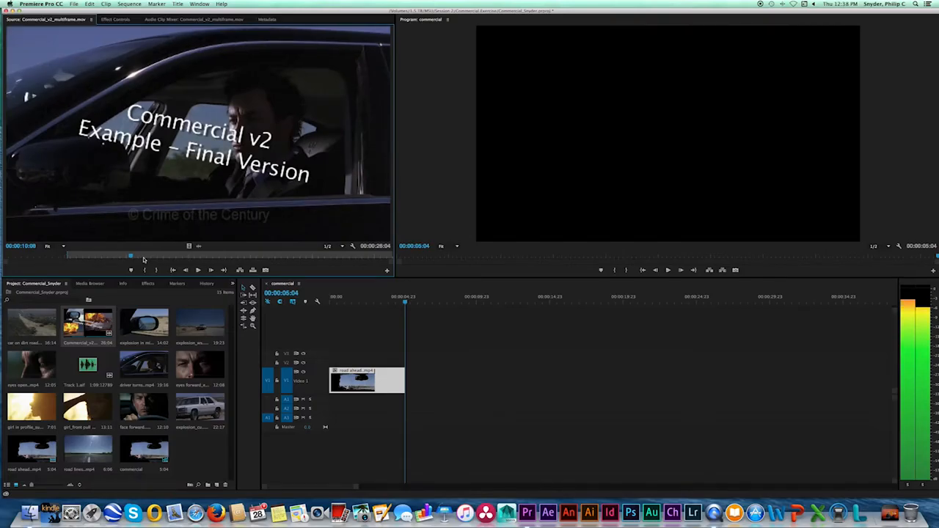
key(Right)
key(Left)
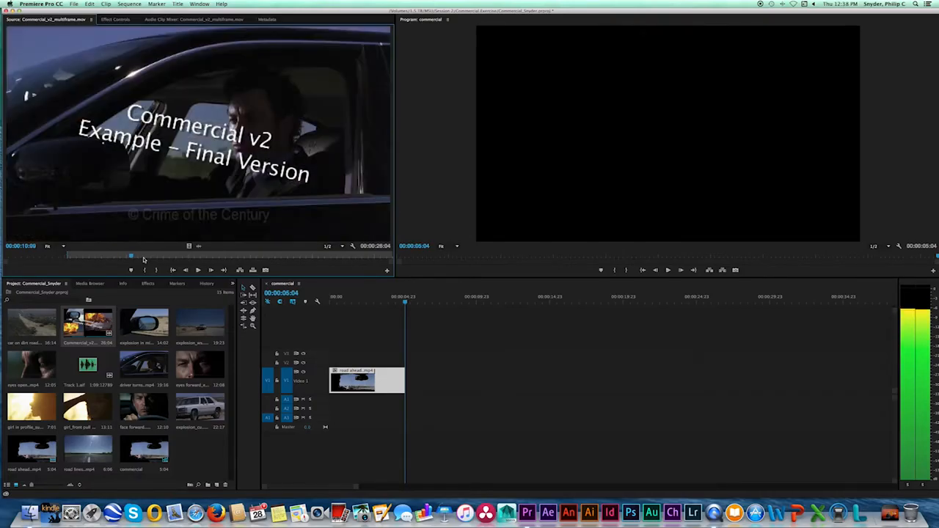
key(o)
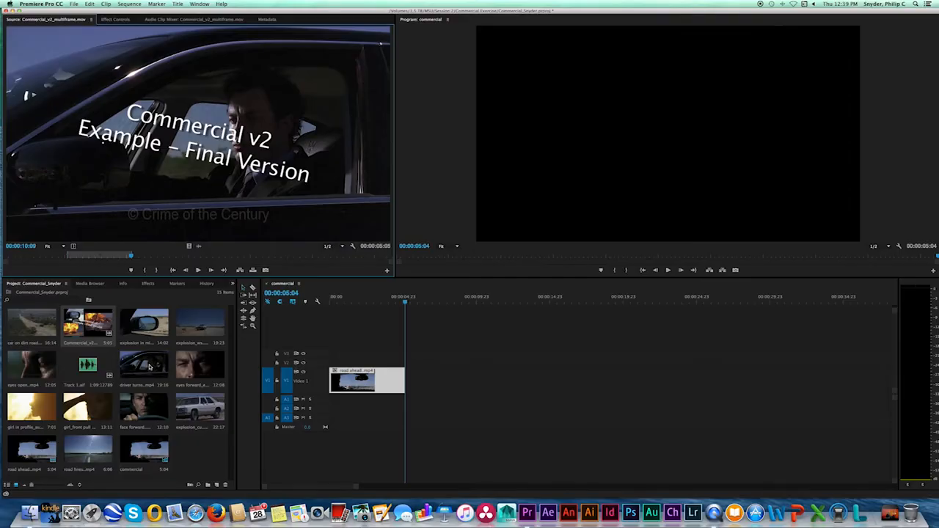
drag(129, 256, 96, 259)
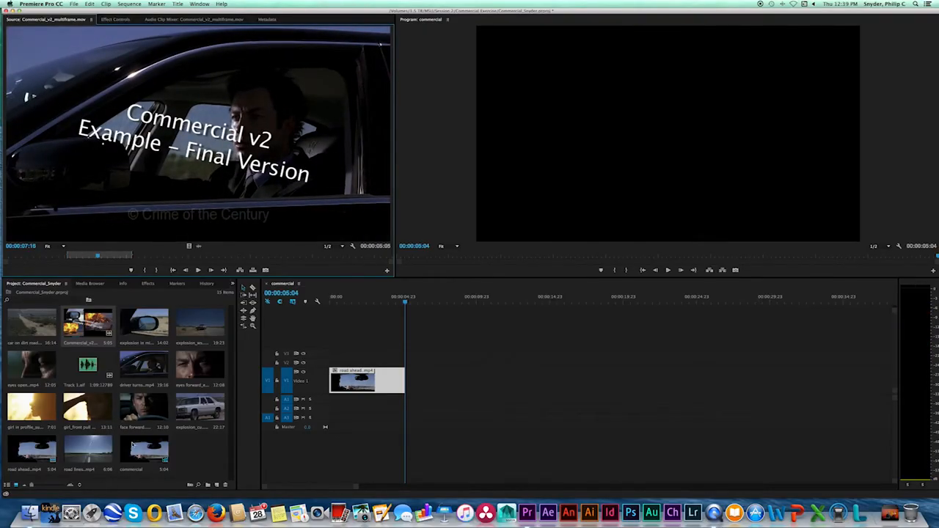
Step: Load the driver turns clip in the Source monitor, scrub through it and mark an In point at 01:01:06:00
double_click(142, 369)
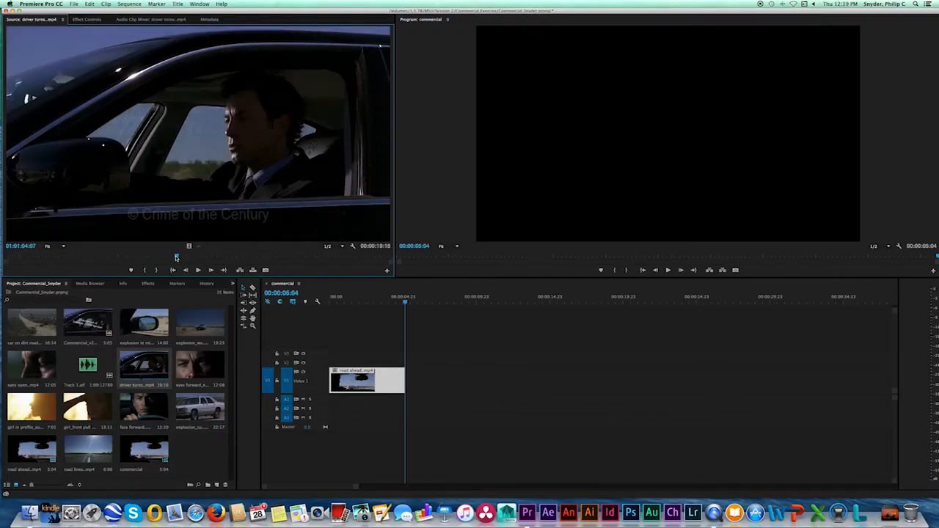
drag(176, 258, 251, 258)
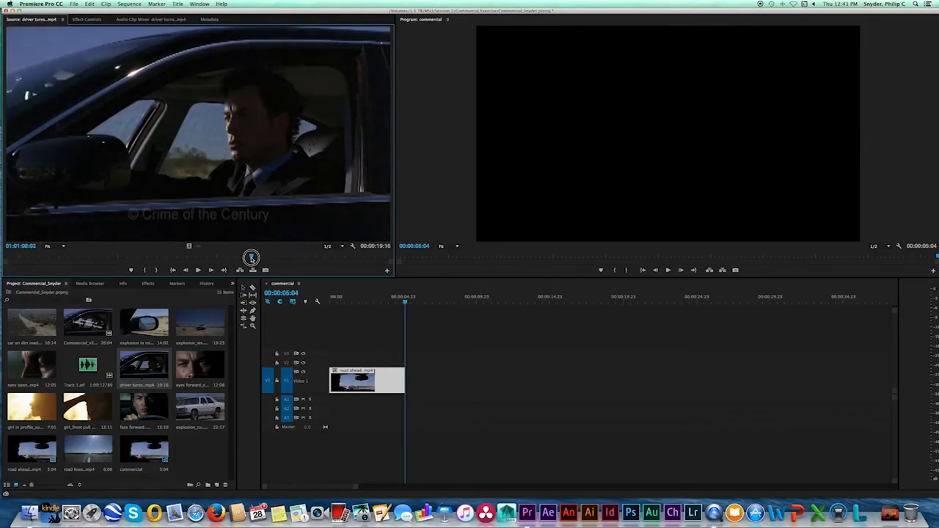
drag(251, 257, 210, 259)
key(i)
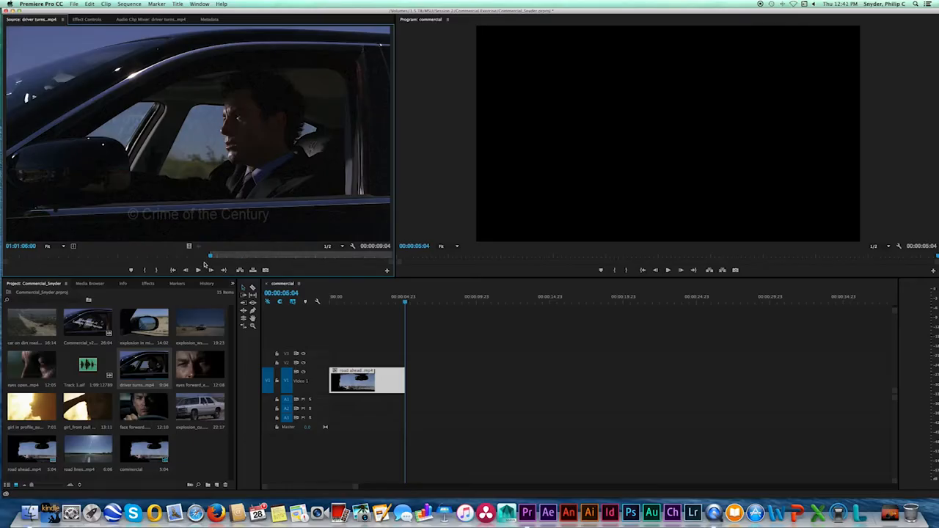
Step: Mark the driver turns clip's Out point so that the marked section is 00:00:05:05 long
click(24, 248)
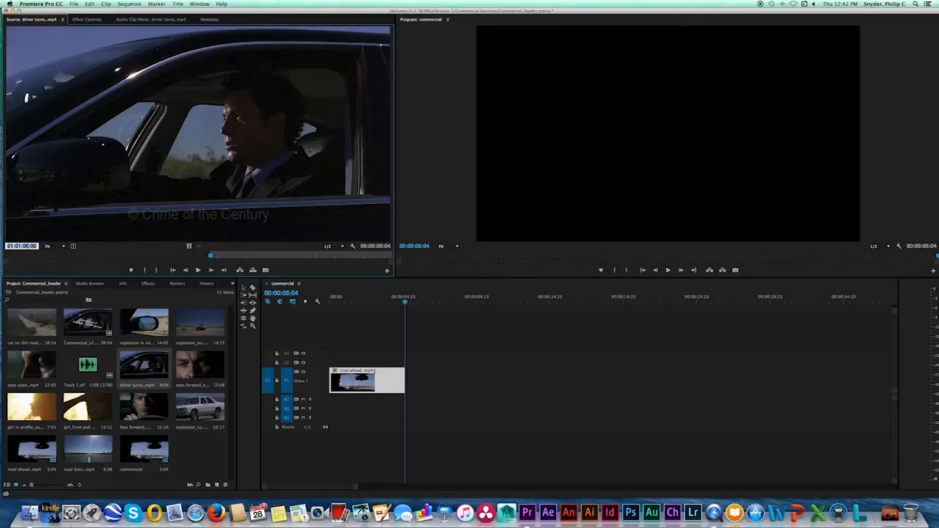
key(BackSpace)
key(Return)
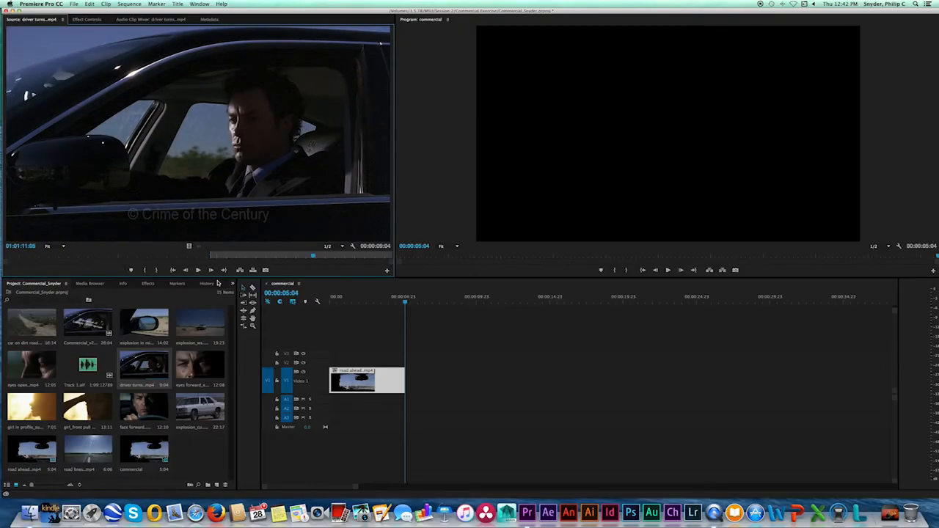
key(o)
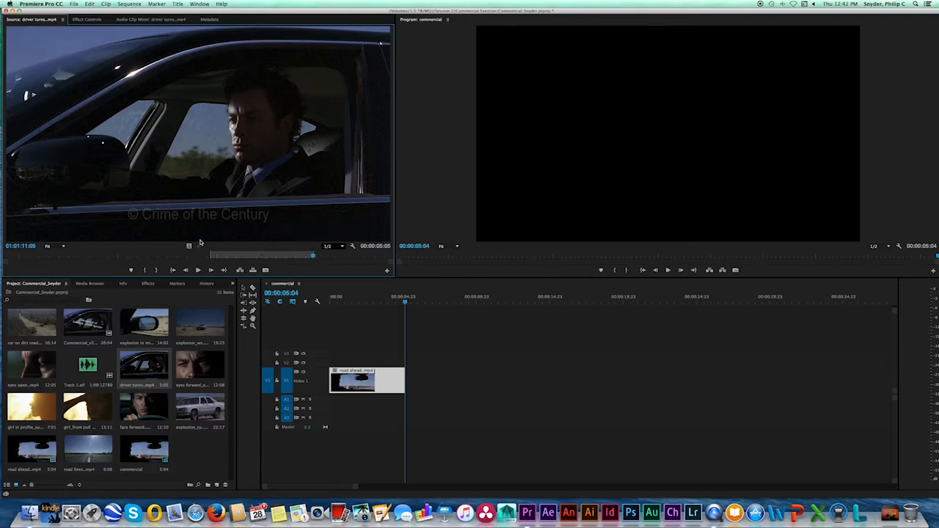
Step: Add the marked driver turns section as video only on Video 1 directly after the road ahead clip and play the sequence from its start
drag(189, 247, 404, 377)
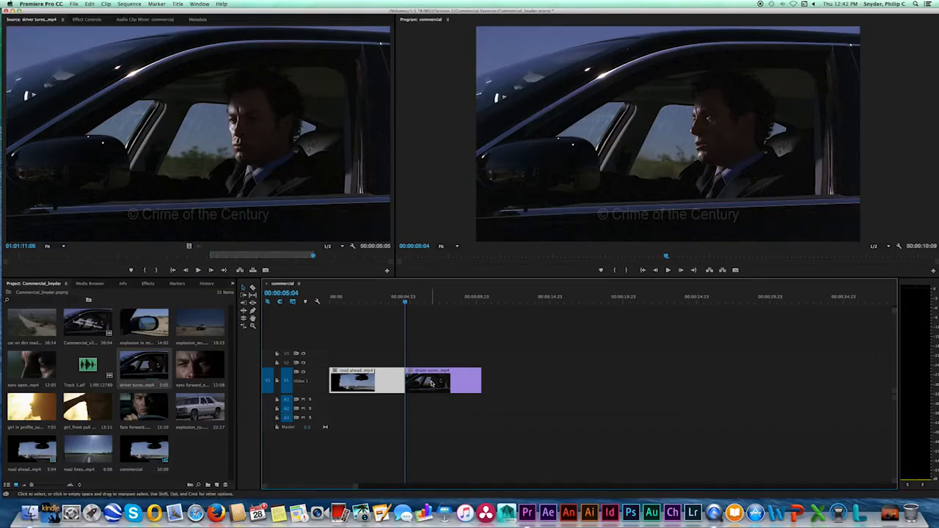
click(431, 382)
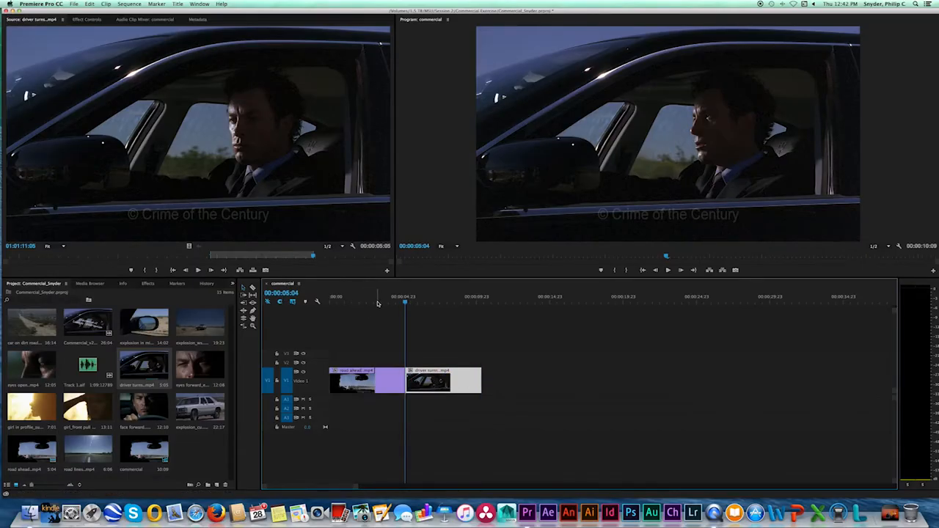
click(330, 301)
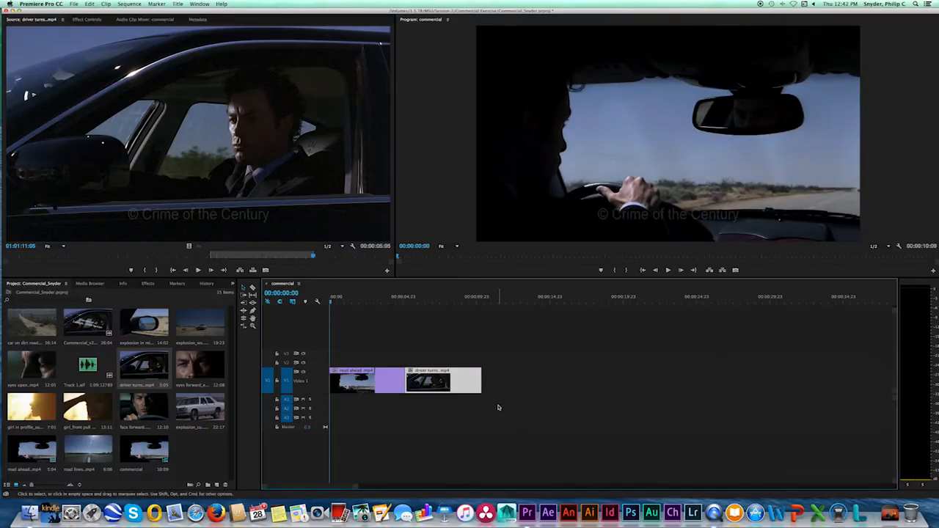
key(space)
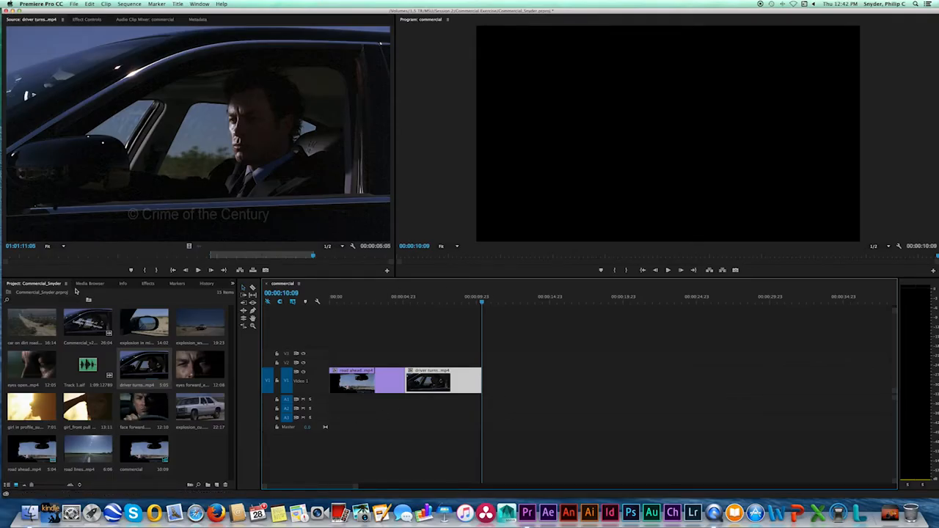
Step: Load the example commercial in the Source monitor and mark an In point at 00:00:10:10, the first frame of its third shot
double_click(86, 323)
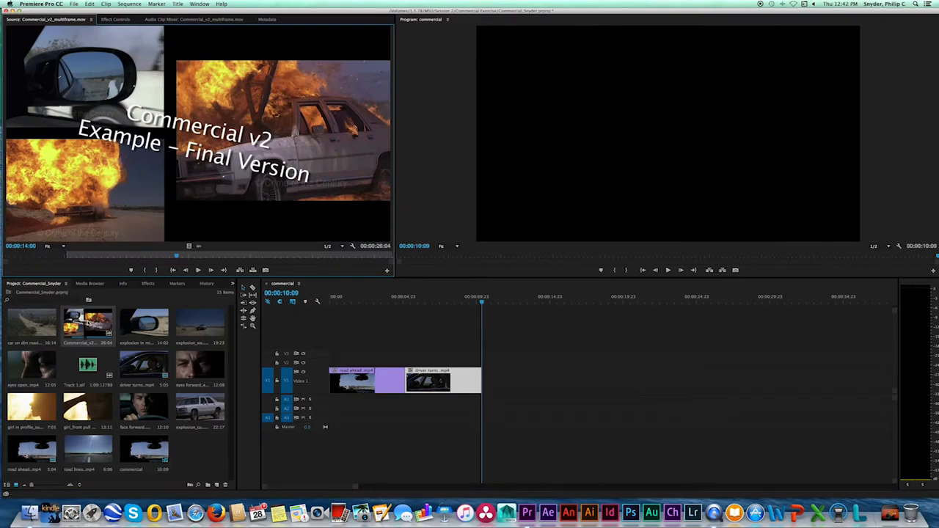
drag(175, 257, 133, 255)
key(Left)
key(Left)
key(Left)
key(Left)
key(Left)
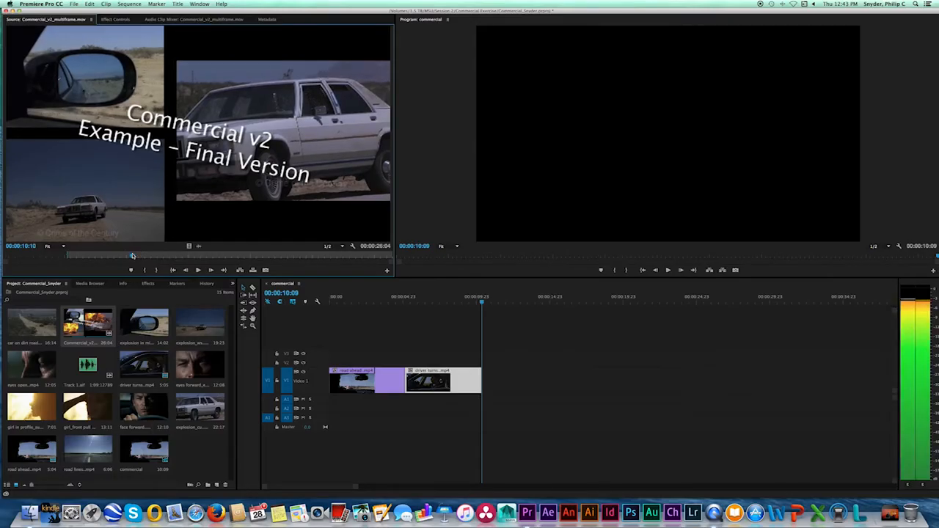
key(Right)
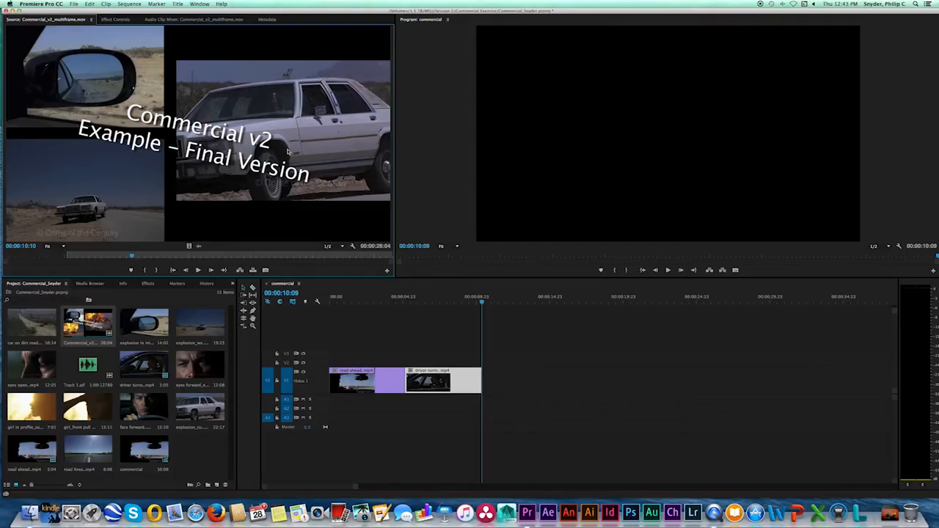
key(i)
Step: Mark an Out point at 00:00:15:14, the last frame of the example's third shot
drag(133, 257, 197, 258)
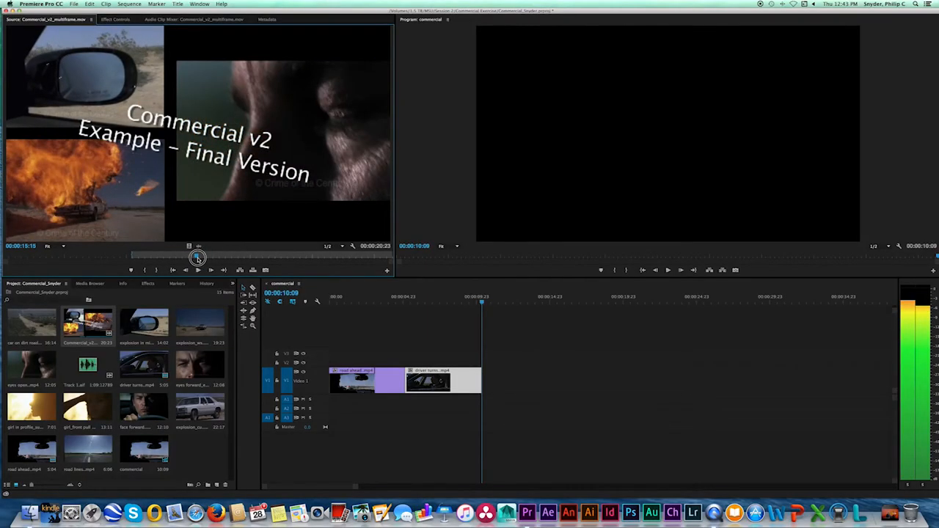
drag(197, 257, 197, 259)
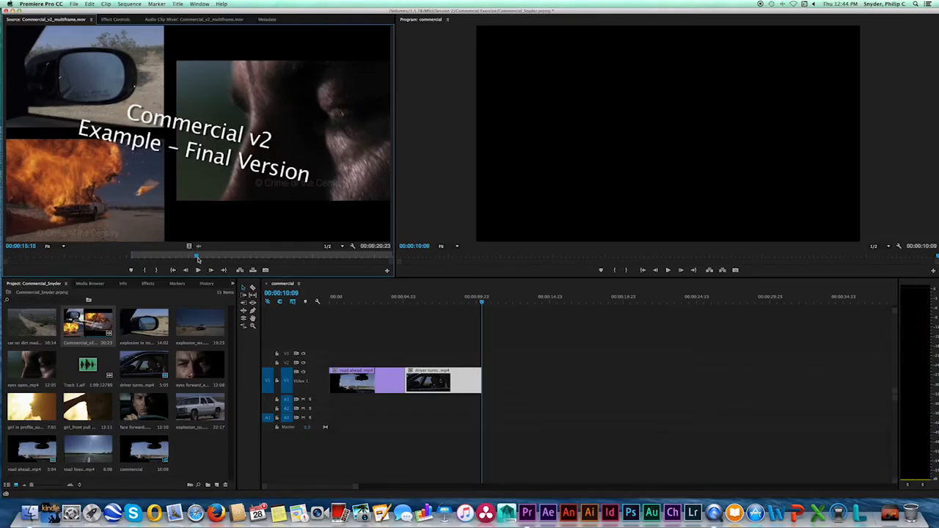
key(Left)
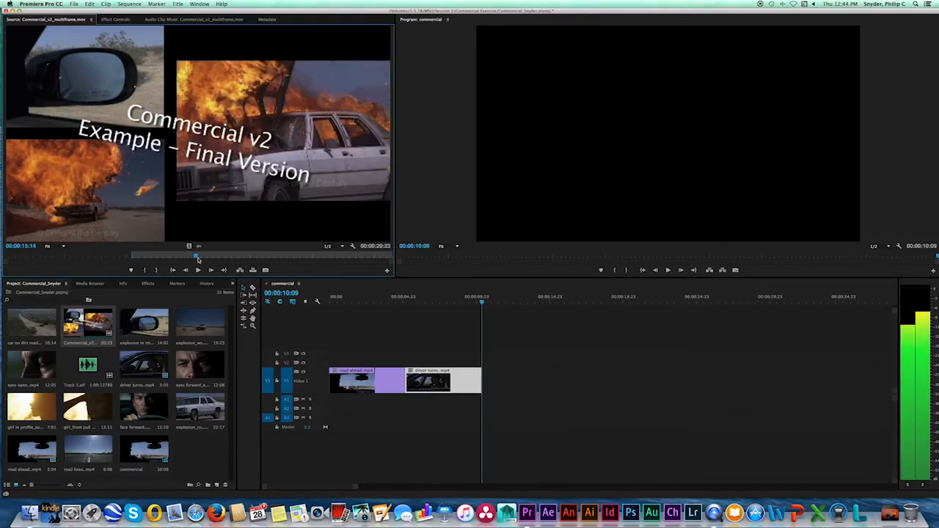
key(Right)
key(Left)
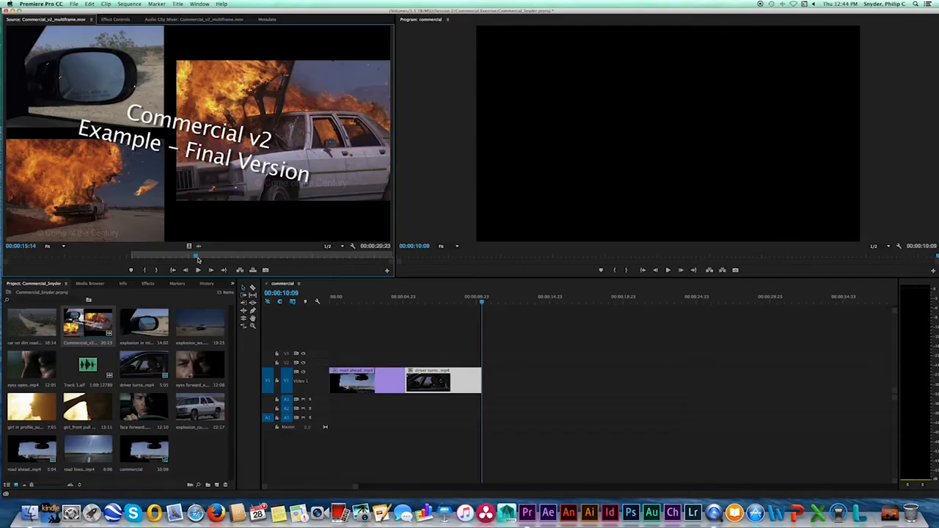
key(o)
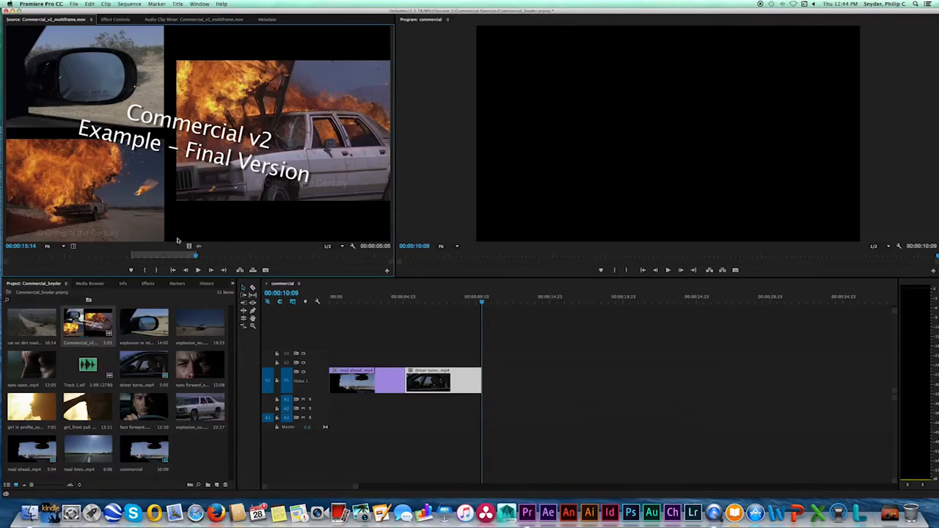
Step: Step through the start of the example's marked third shot to examine when the fire first appears under the car
drag(196, 256, 133, 256)
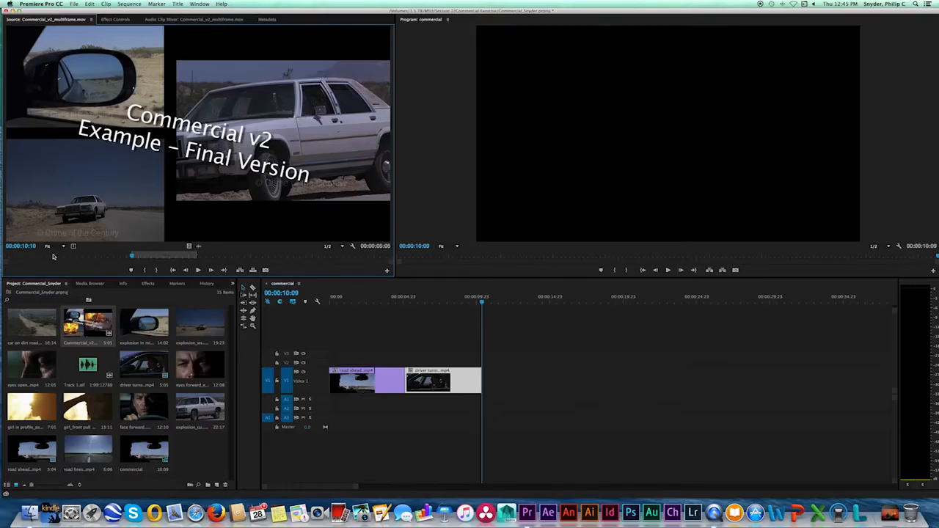
drag(133, 257, 143, 258)
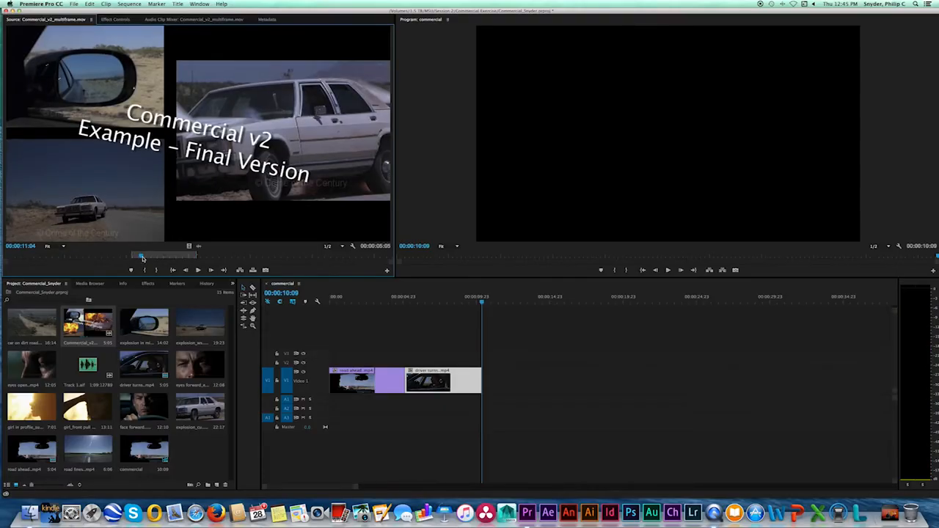
key(Left)
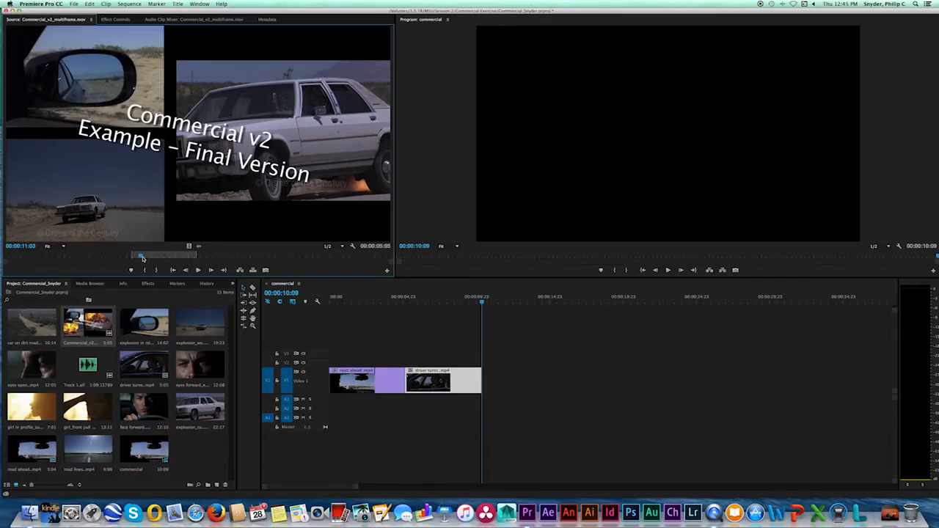
key(Left)
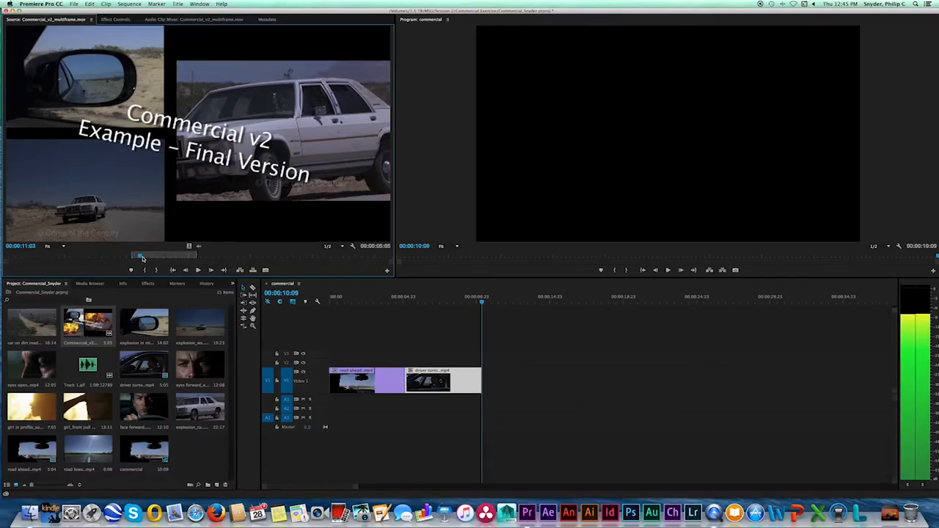
key(Right)
key(Right)
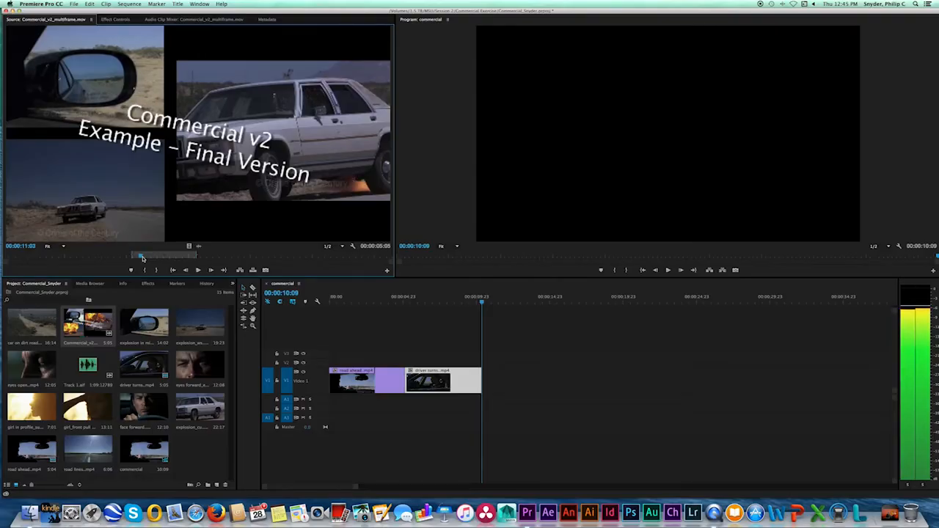
drag(143, 258, 49, 258)
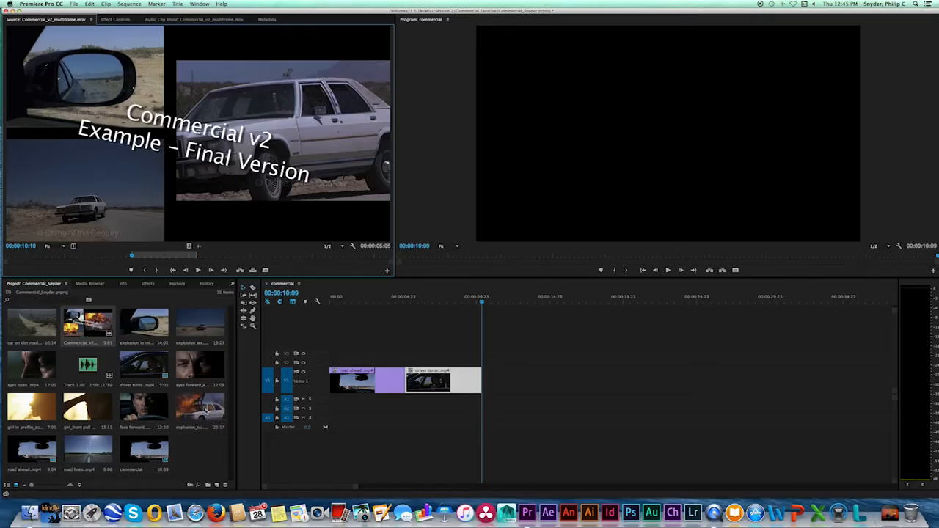
Step: Load the explosion close-up clip in the Source monitor and add a marker at 22:59:02:21, where fire first appears under the car
double_click(206, 413)
click(236, 256)
drag(236, 256, 70, 257)
key(Right)
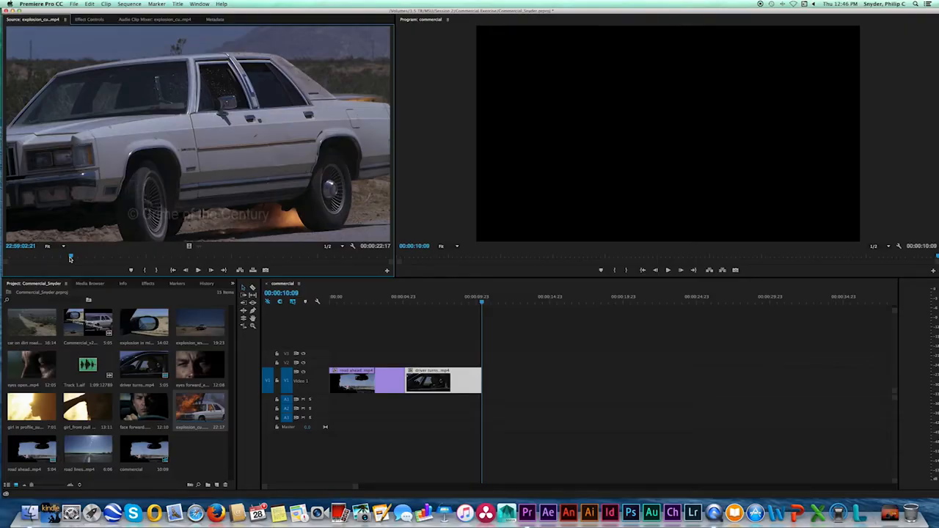
key(m)
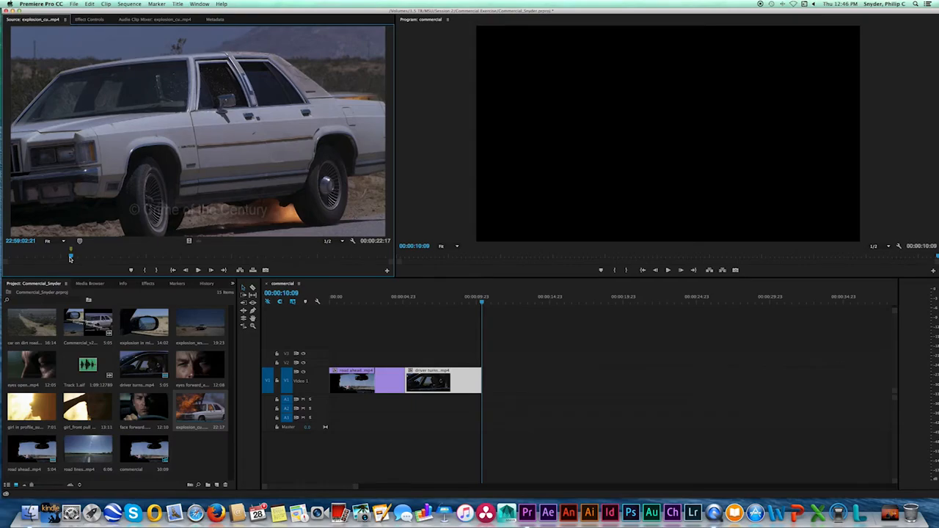
Step: Step back from the marker and mark the explosion clip's In point at 22:59:01:22
key(Left)
key(Left)
key(Left)
key(Left)
key(Left)
key(Left)
key(Left)
key(Left)
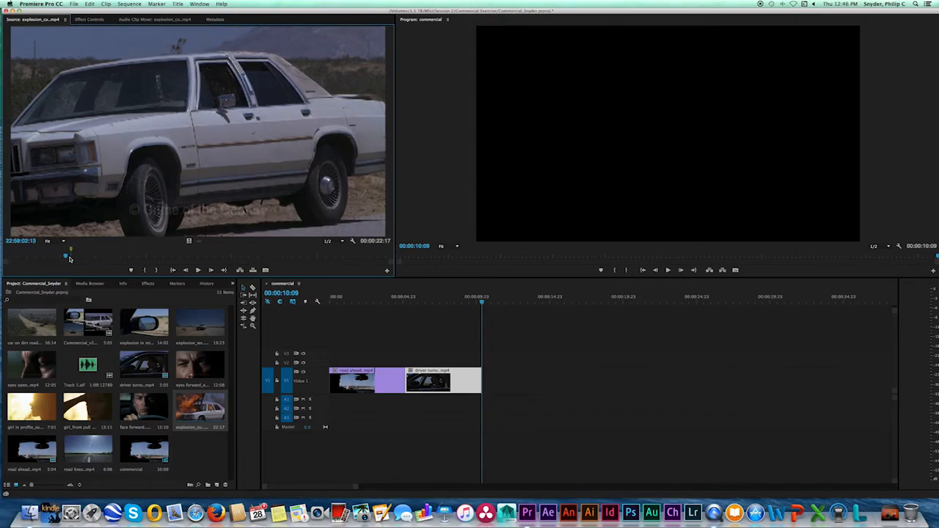
key(Left)
key(Left)
key(Left)
key(Left)
key(Left)
key(Left)
key(Left)
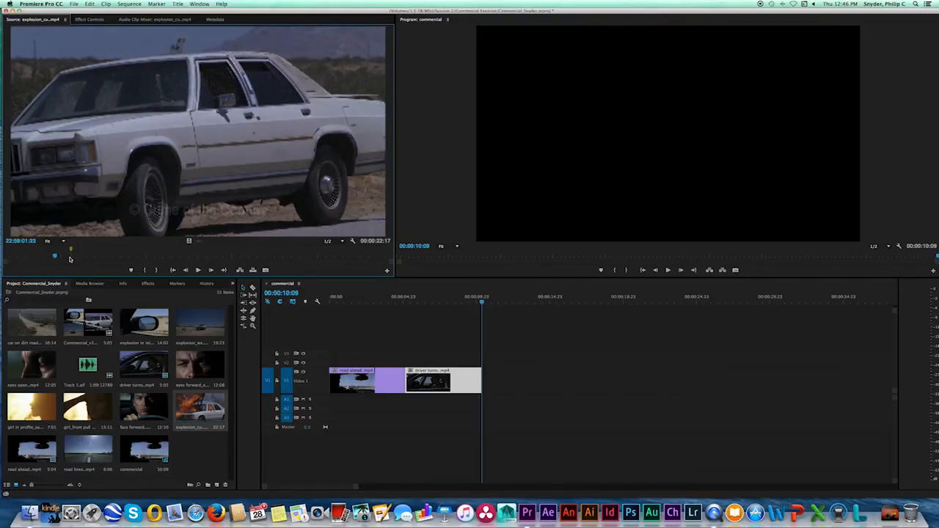
key(i)
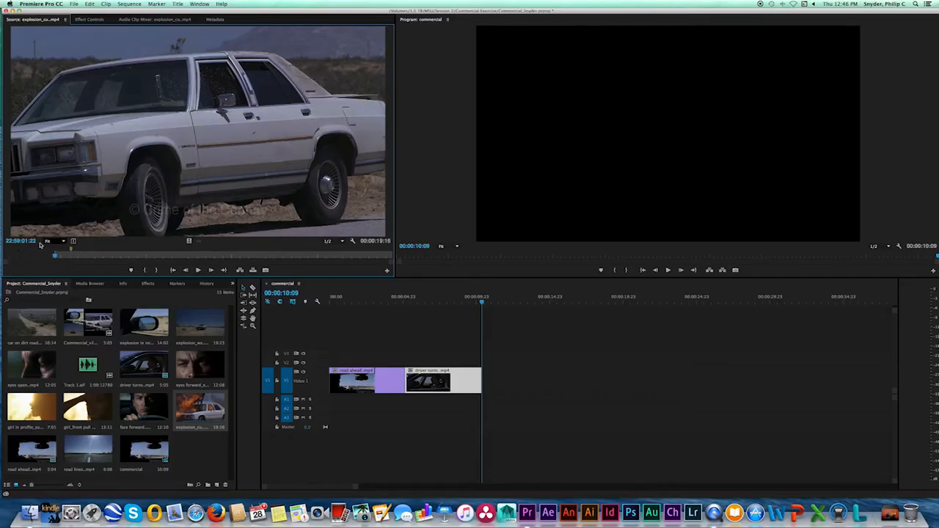
key(Left)
Step: Mark the explosion clip's Out point at 22:59:07:03 so that the marked section is 00:00:05:05 long
click(28, 242)
click(28, 242)
key(BackSpace)
text(6)
key(Return)
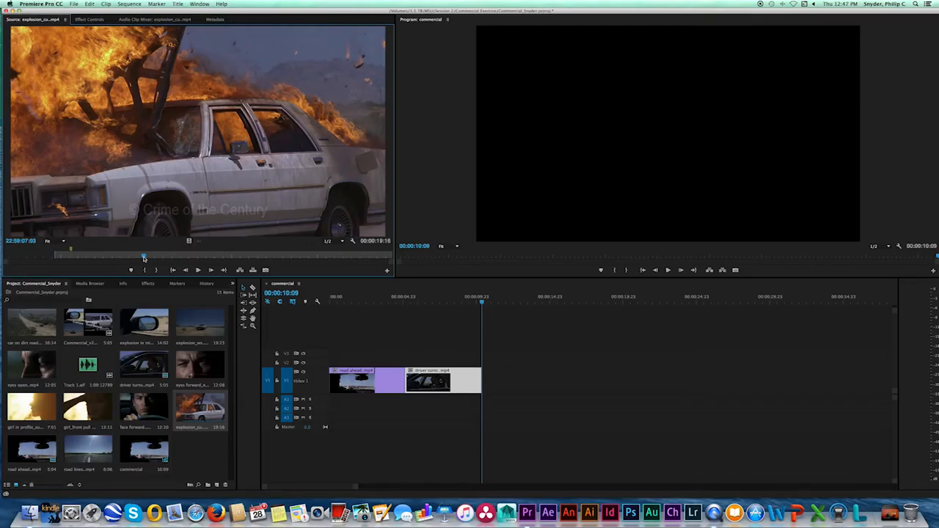
key(o)
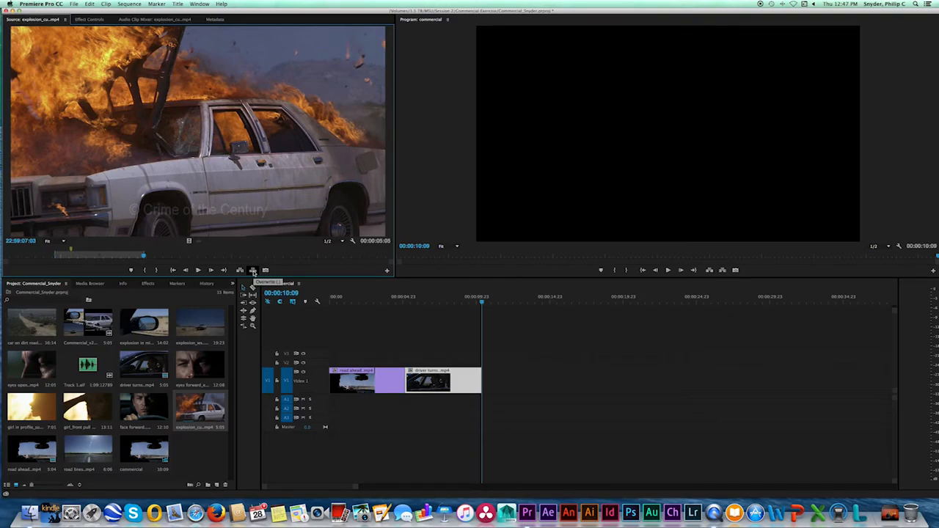
Step: Overwrite the marked explosion section into the sequence after the driver turns clip, scrub through the edit and return to the sequence's end
click(253, 271)
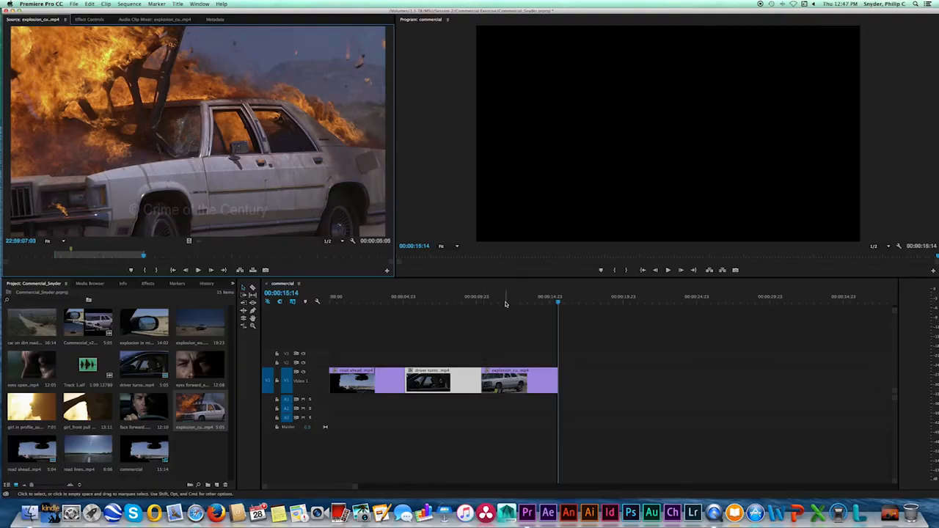
drag(346, 296, 440, 308)
drag(368, 305, 526, 312)
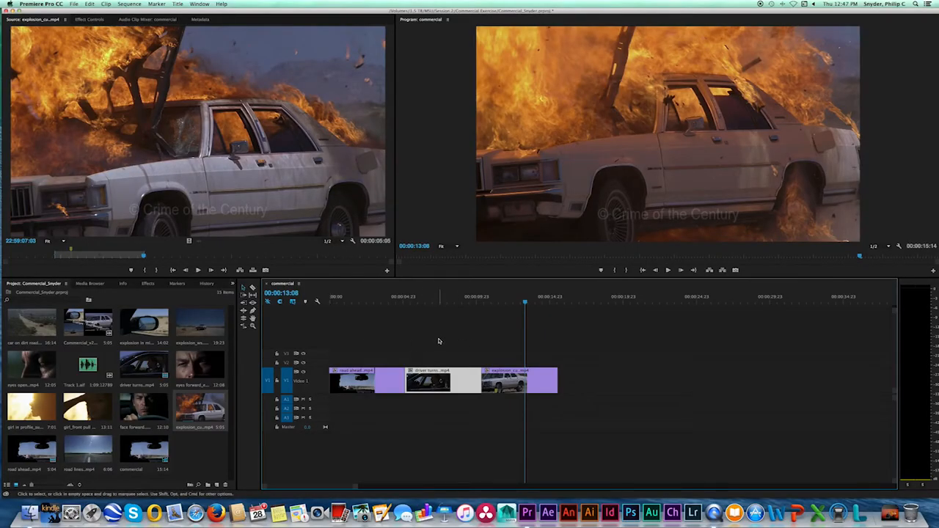
mouse_move(526, 301)
mouse_down()
mouse_move(549, 301)
mouse_move(483, 299)
mouse_move(523, 301)
mouse_up()
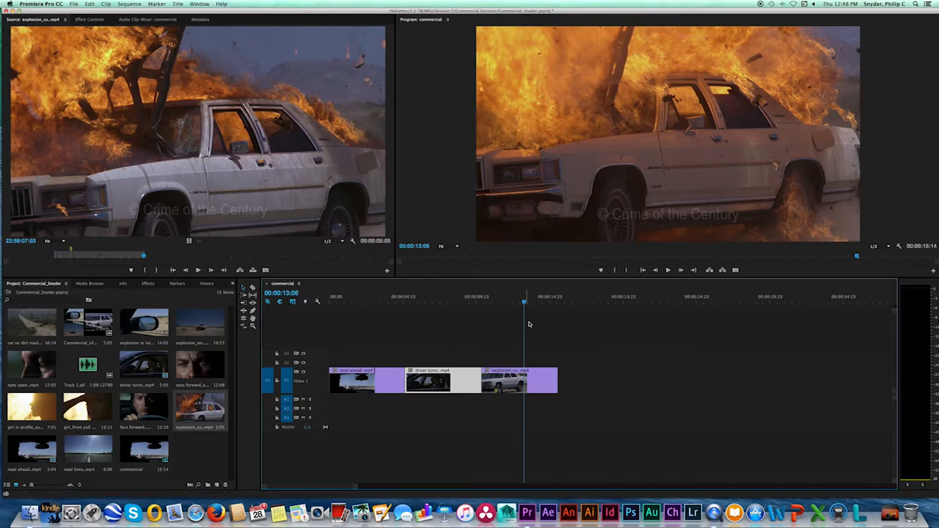
mouse_move(524, 300)
mouse_down()
mouse_move(539, 300)
mouse_move(484, 299)
mouse_move(529, 299)
mouse_up()
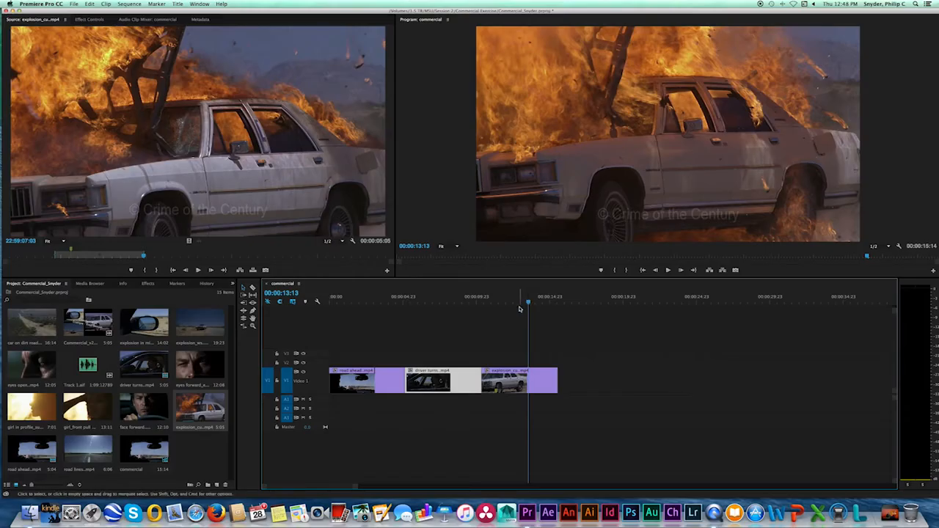
click(520, 380)
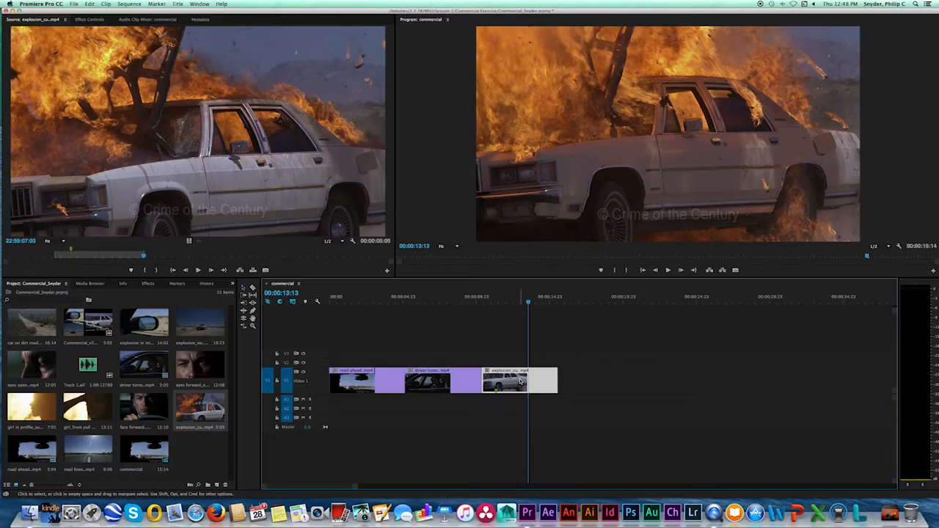
key(Down)
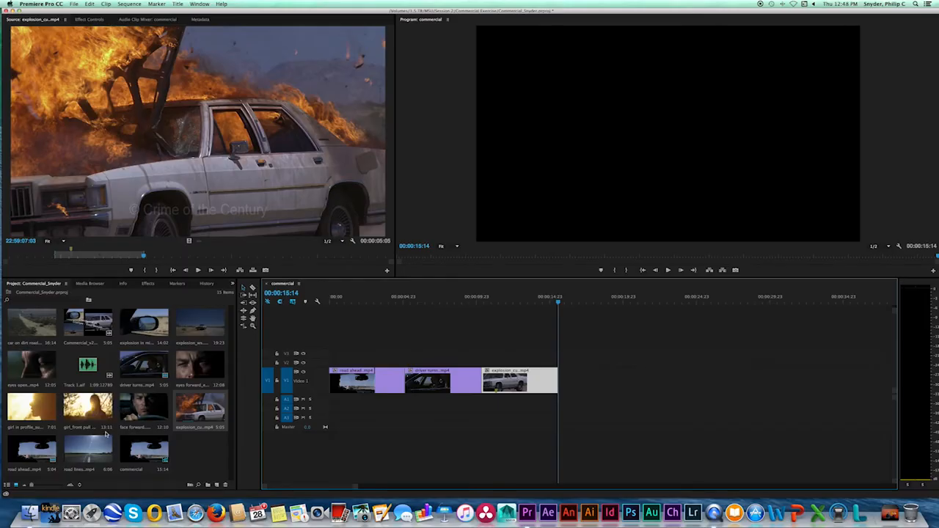
Step: Reload the example commercial, clear its In and Out points and mark a 00:00:07:14 section starting at 00:00:15:15, its fourth shot's first frame
double_click(87, 325)
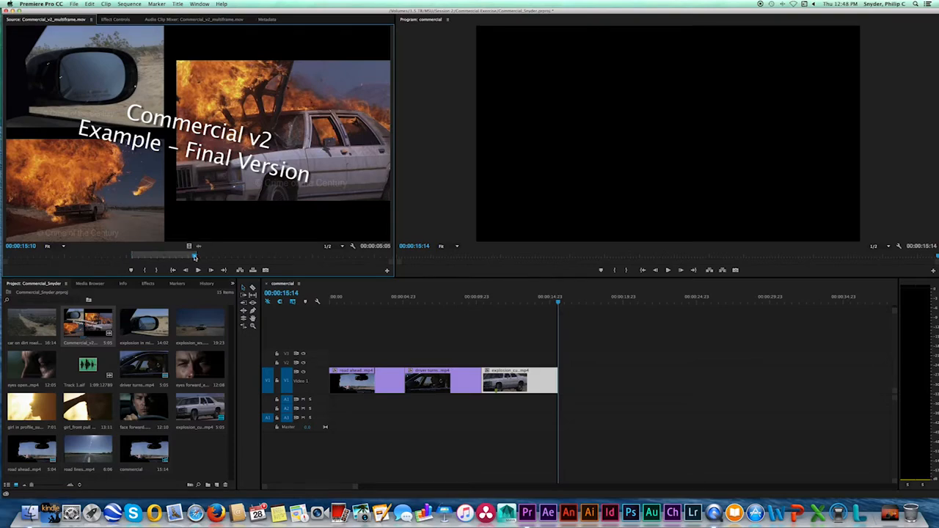
drag(195, 257, 195, 255)
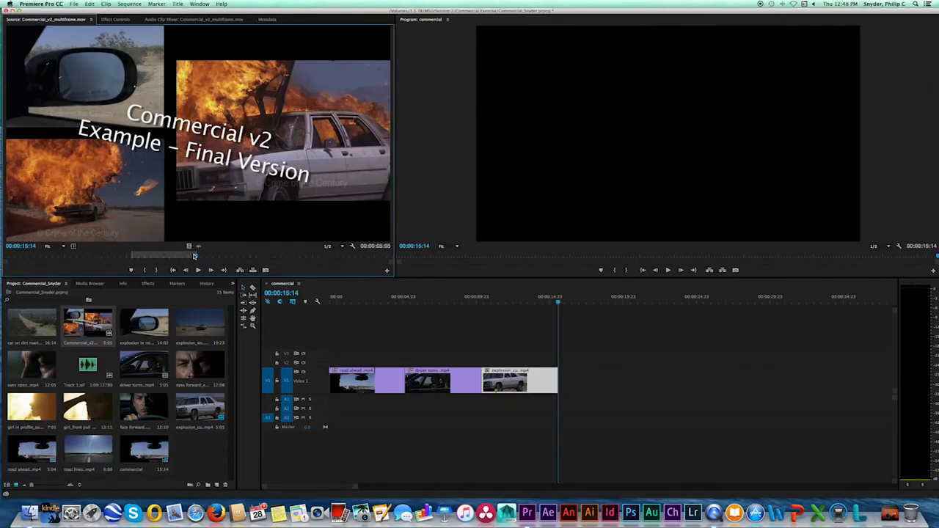
drag(194, 255, 195, 256)
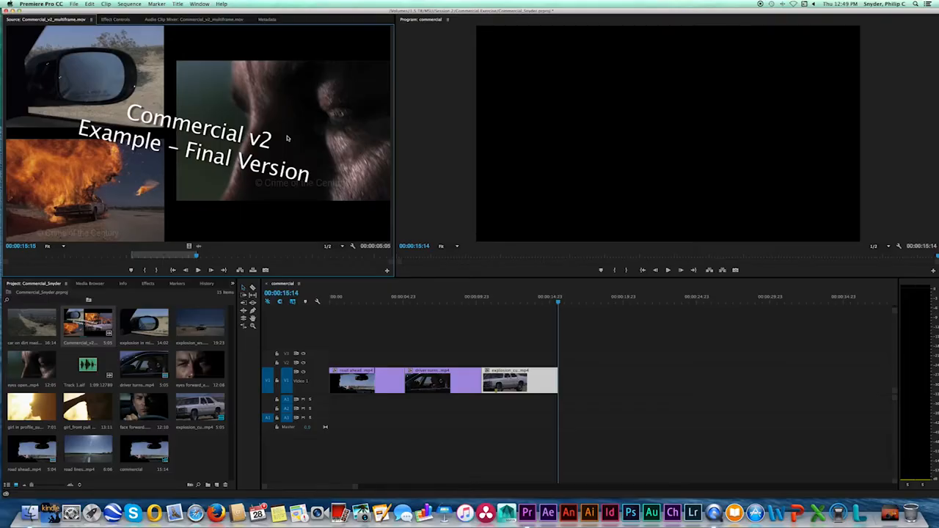
key(alt+x)
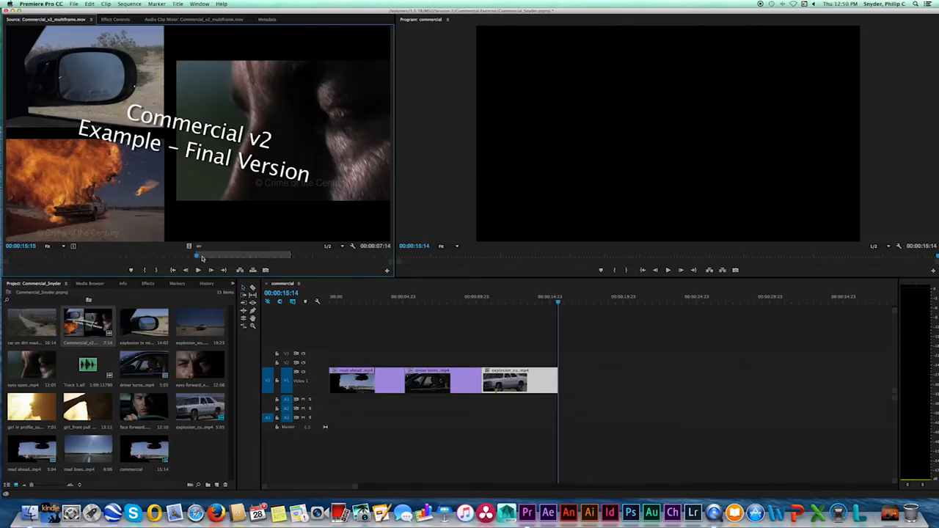
Step: Find where the eyes open in the example's fourth shot, put a marker on the matching frame of the eyes open clip and return to its start
drag(197, 258, 261, 256)
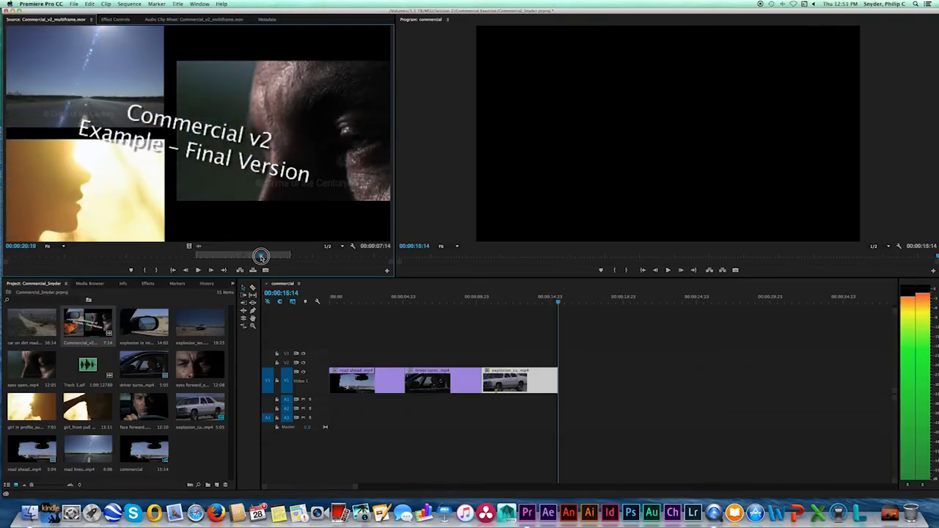
drag(261, 256, 258, 256)
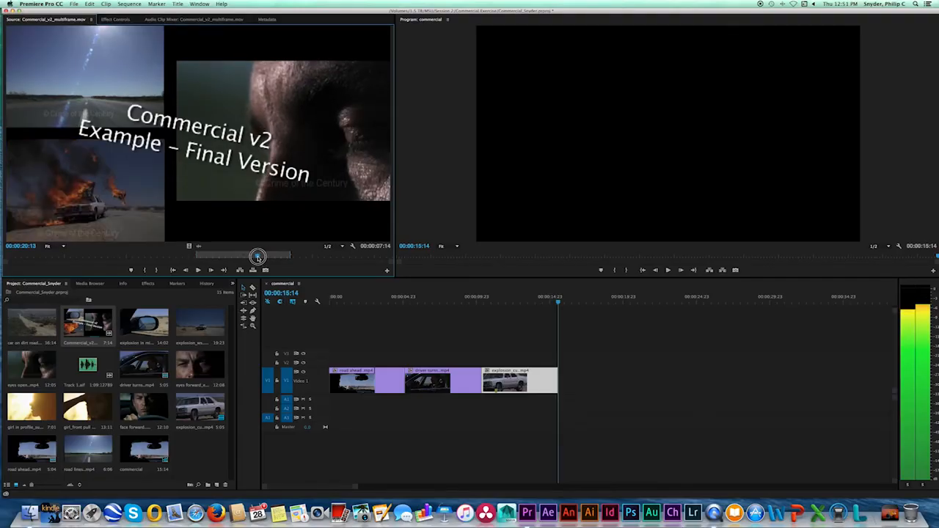
mouse_move(258, 256)
mouse_down()
mouse_move(196, 256)
mouse_move(268, 258)
mouse_move(258, 259)
mouse_up()
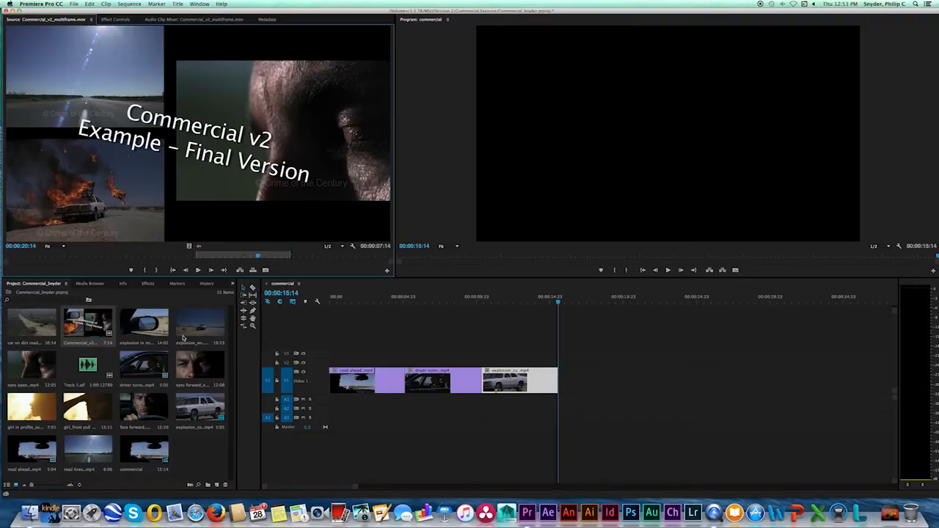
double_click(38, 371)
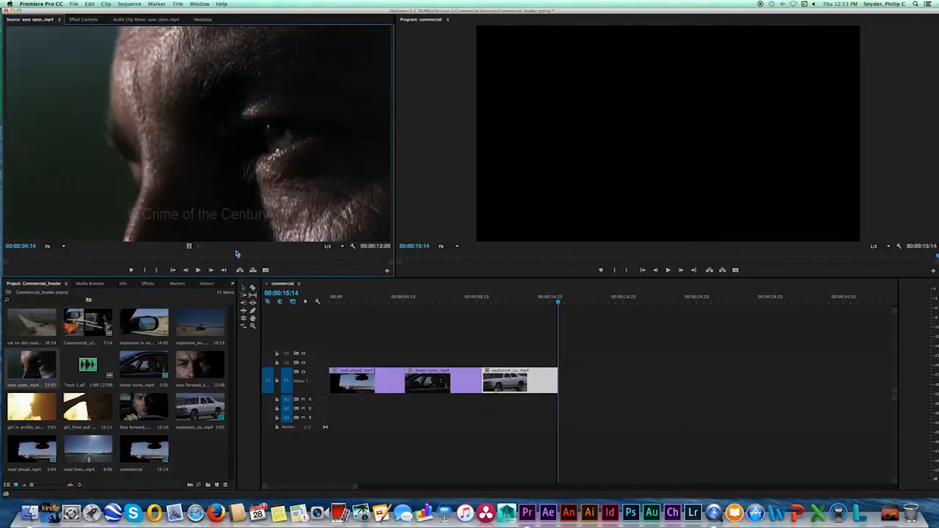
drag(238, 257, 54, 257)
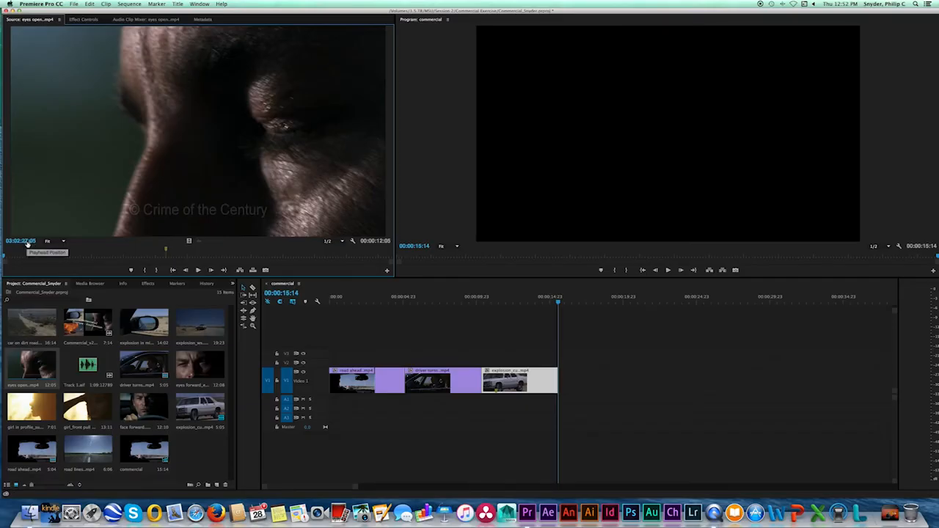
Step: Mark the first 00:00:07:14 of the eyes open clip, ending at 03:02:34:19, and insert it into the sequence after the explosion clip
click(27, 242)
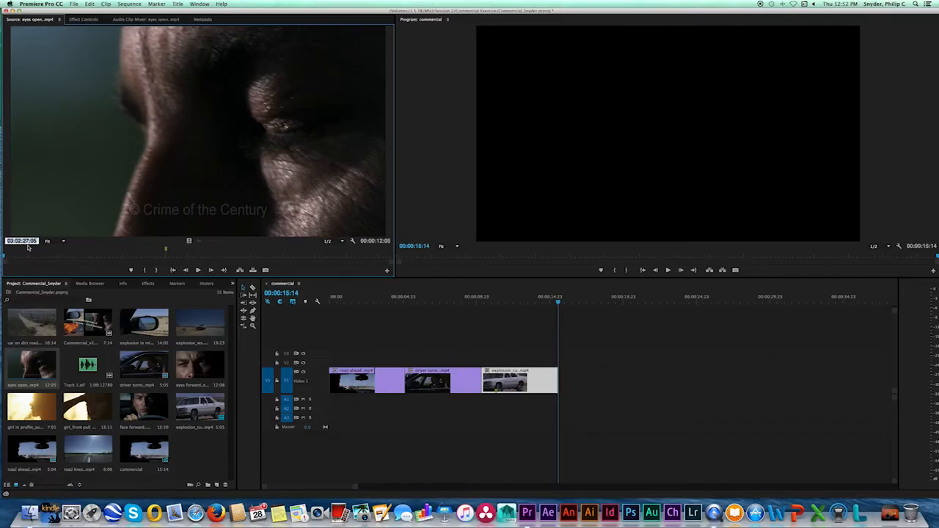
click(28, 244)
key(BackSpace)
key(BackSpace)
text(34:19)
key(Return)
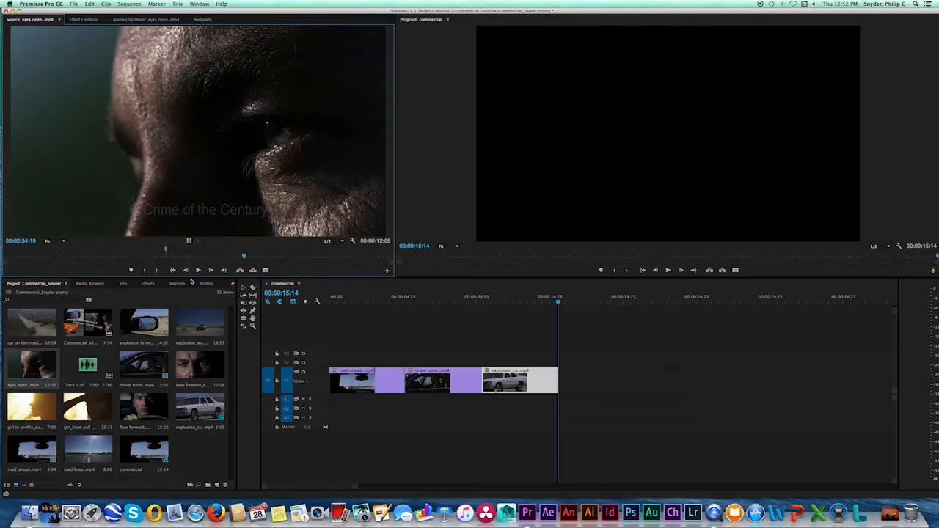
key(i)
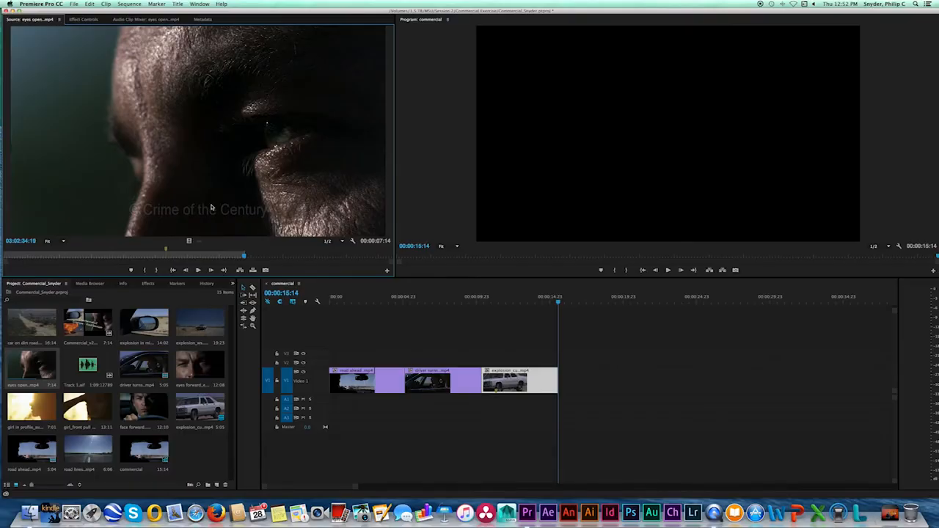
key(comma)
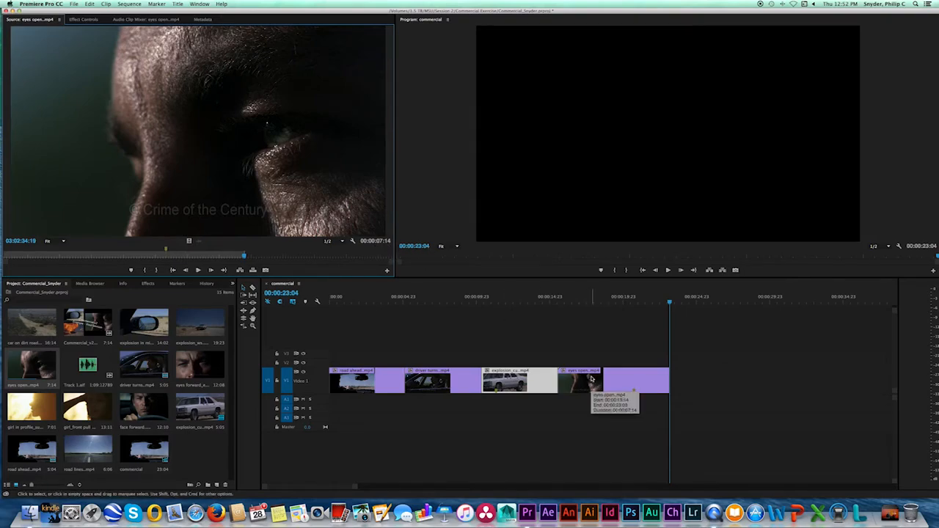
Step: Reload the example commercial and mark its In point at 00:00:23:05, the first frame of the fifth shot
double_click(87, 327)
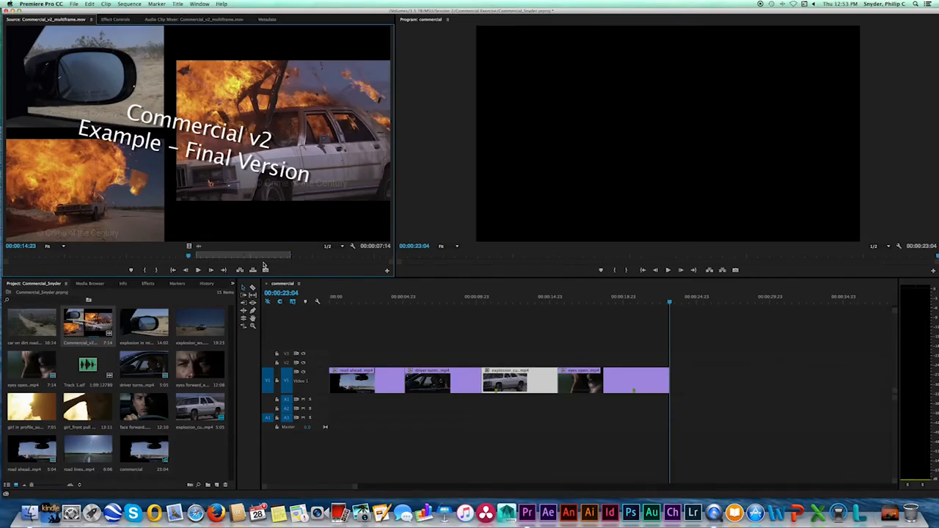
key(Down)
key(Down)
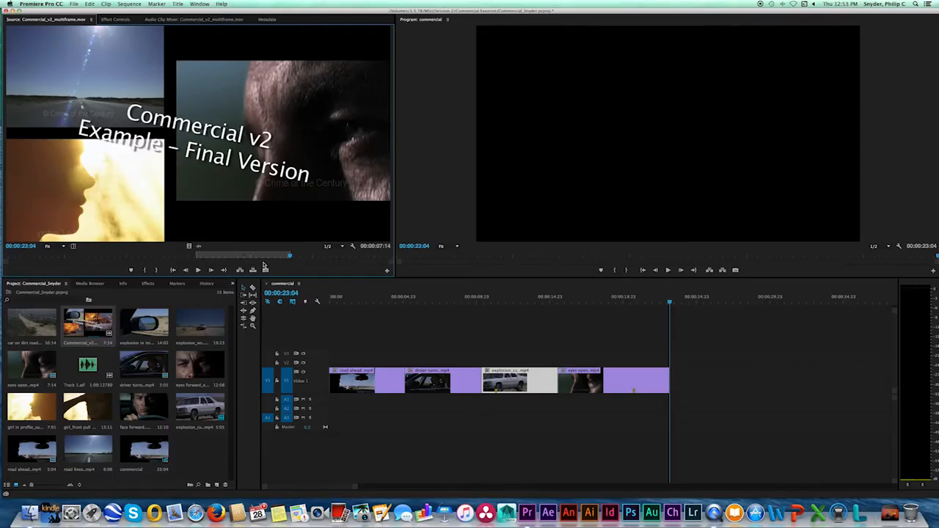
key(Right)
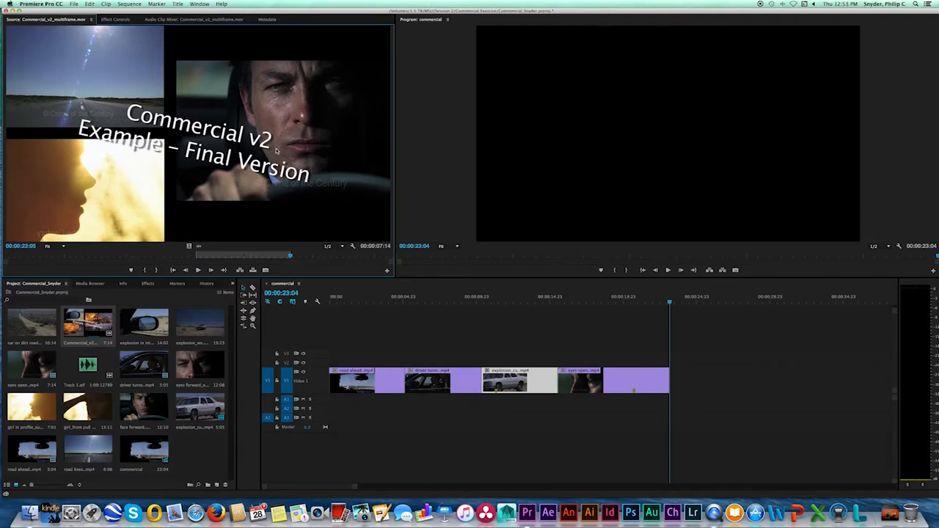
key(i)
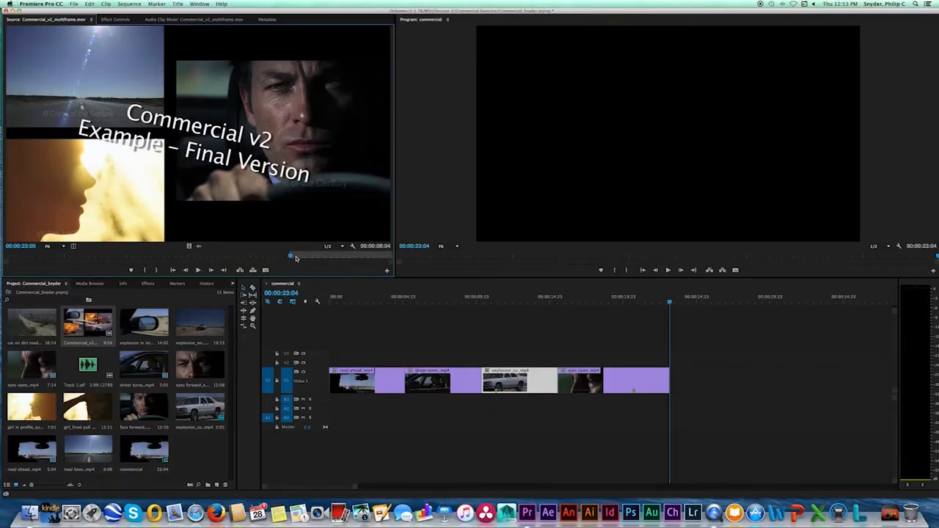
Step: Mark the example's Out point at 00:00:25:22, the last frame of the fifth shot, before the cut to the driver's eyes
click(294, 256)
drag(293, 256, 326, 257)
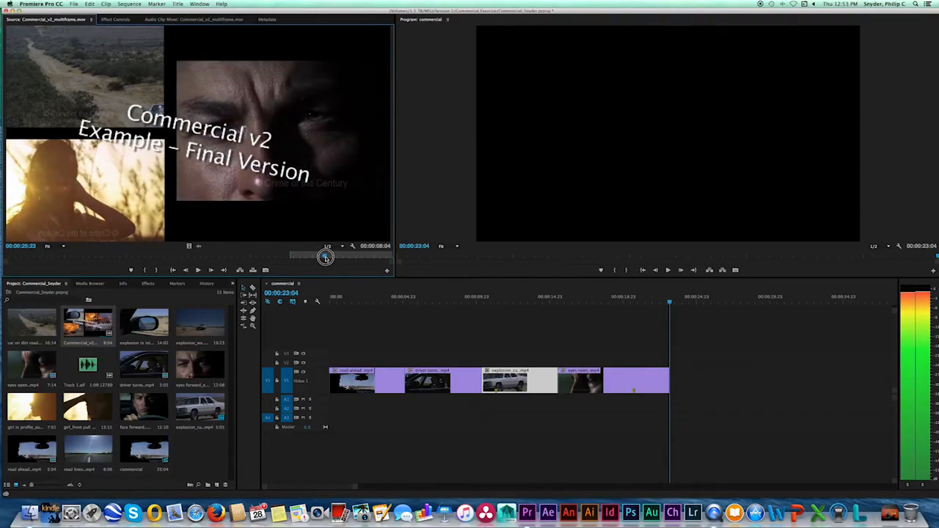
drag(326, 257, 327, 258)
key(Left)
key(Right)
key(Left)
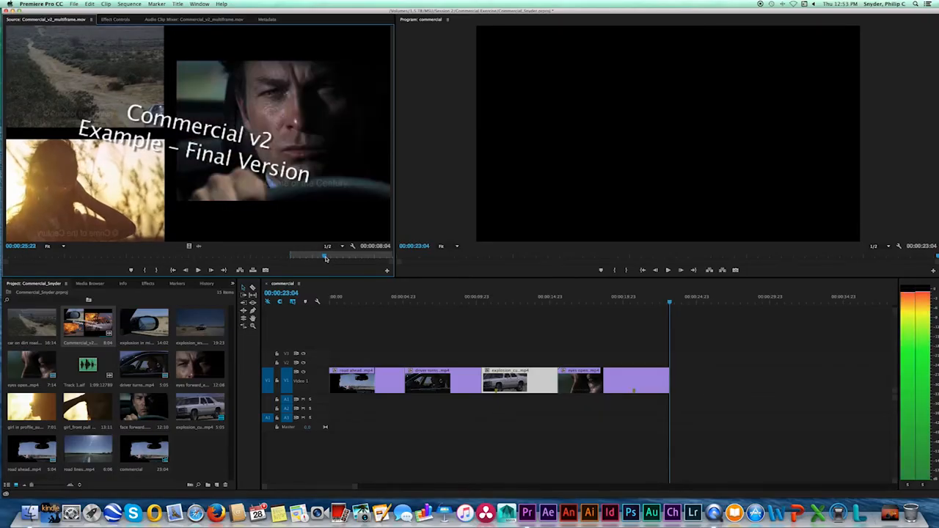
key(o)
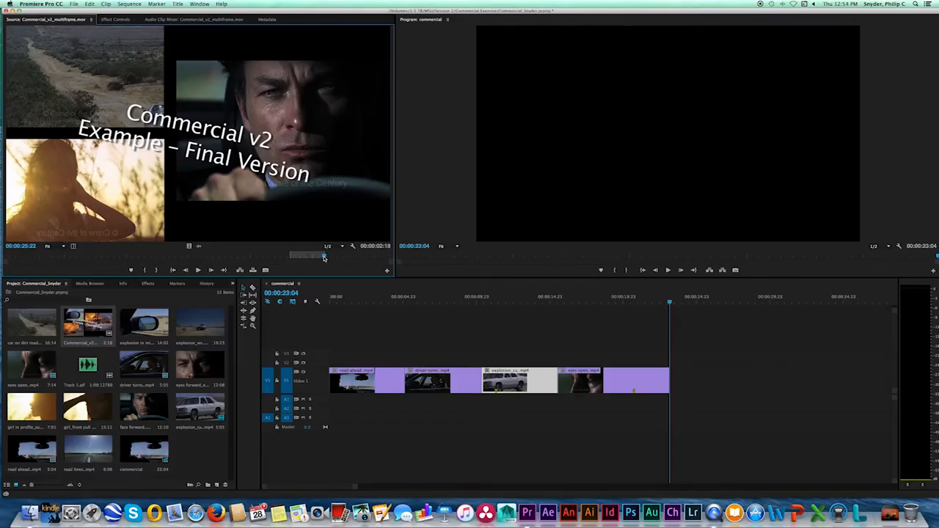
Step: Scrub back through the example's marked fifth shot to examine the driver's face and eye movement
drag(324, 257, 304, 257)
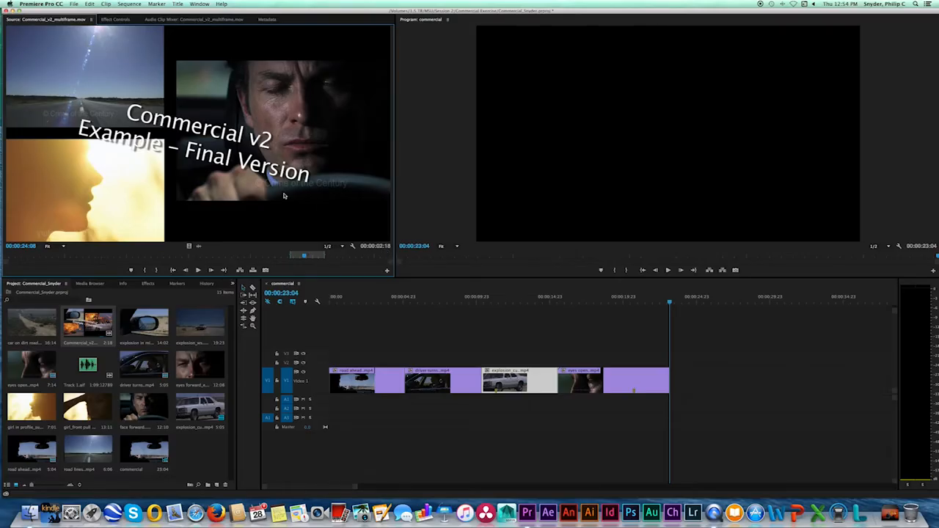
click(305, 257)
drag(306, 257, 297, 256)
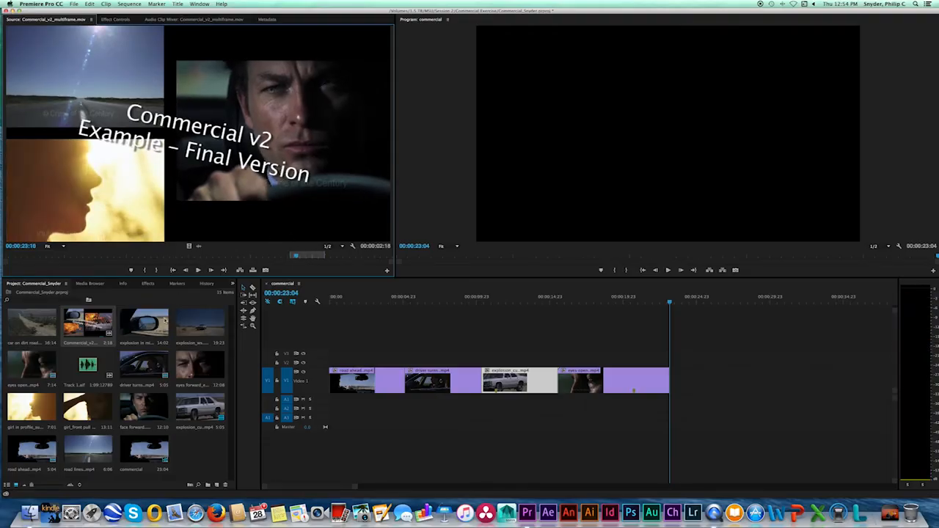
Step: Load the face forward clip, mark its In point at 03:06:14:00, check the following frames and return to the In point
double_click(146, 411)
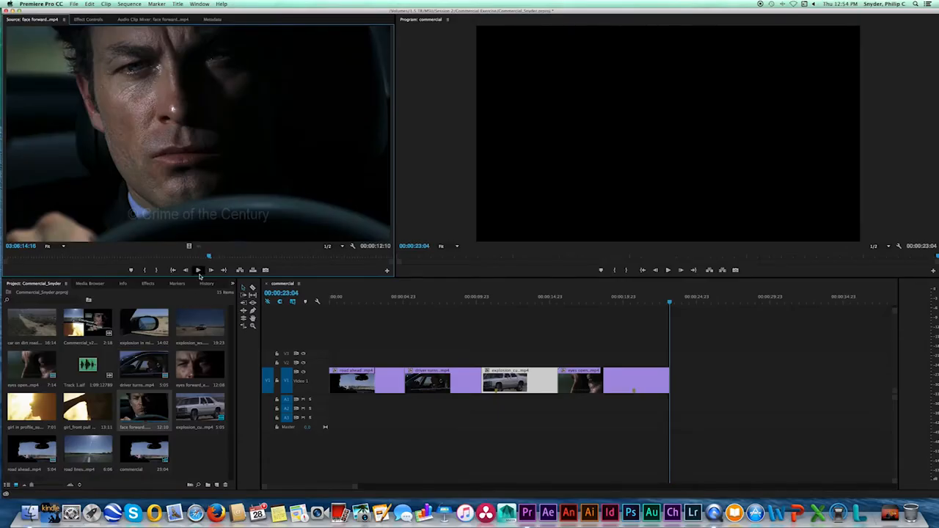
drag(208, 258, 189, 259)
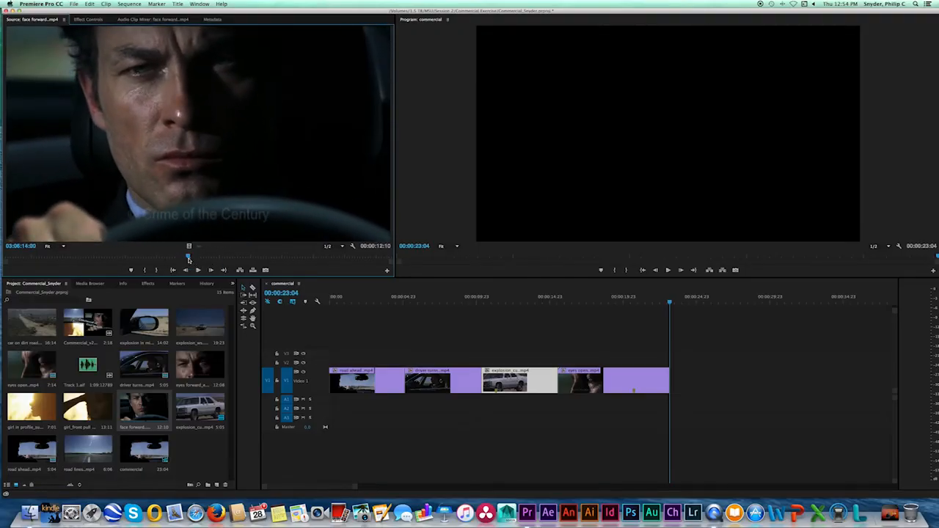
key(i)
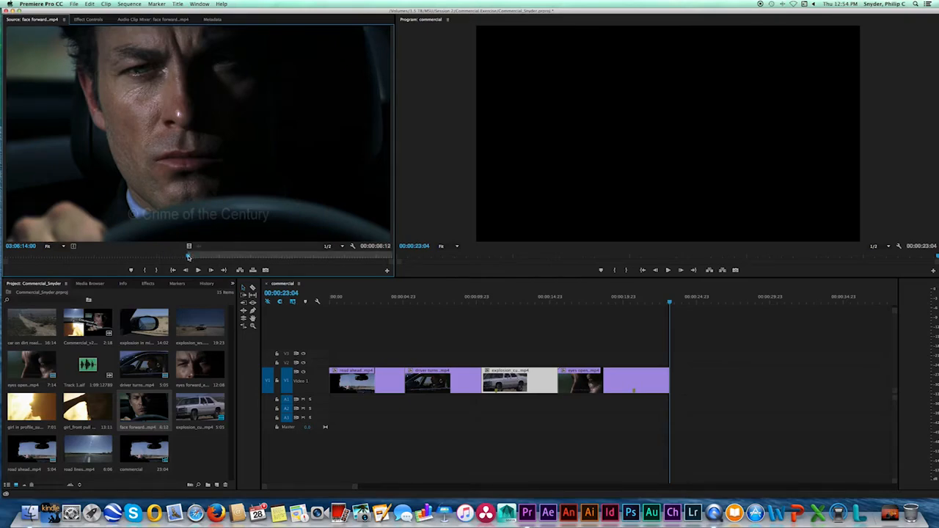
drag(189, 257, 194, 257)
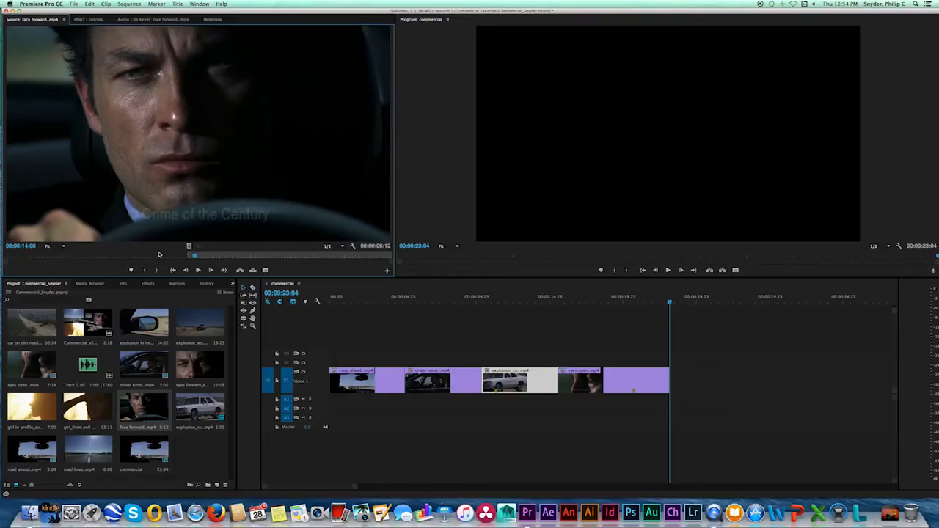
click(196, 257)
key(shift+i)
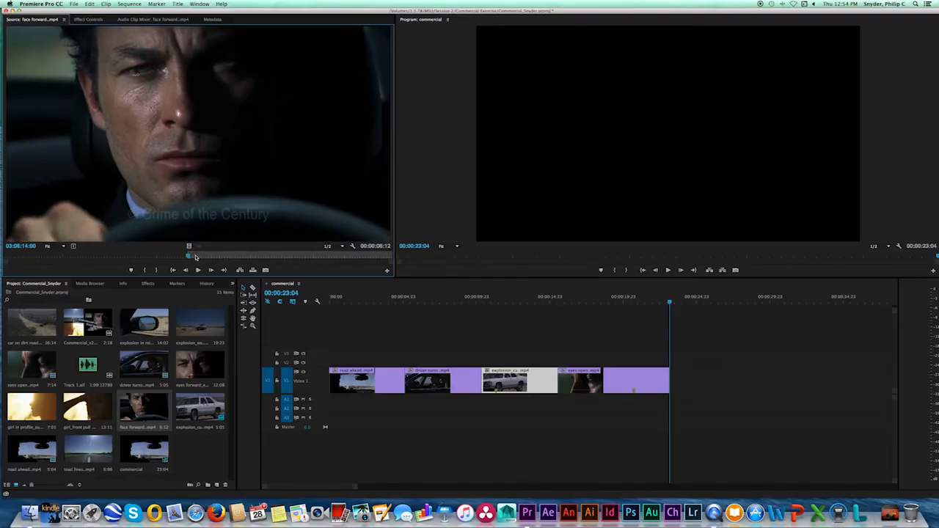
Step: Mark the face forward clip's Out point at 03:06:16:18 and overwrite the 00:00:02:18 section into the sequence after the eyes open clip
click(26, 247)
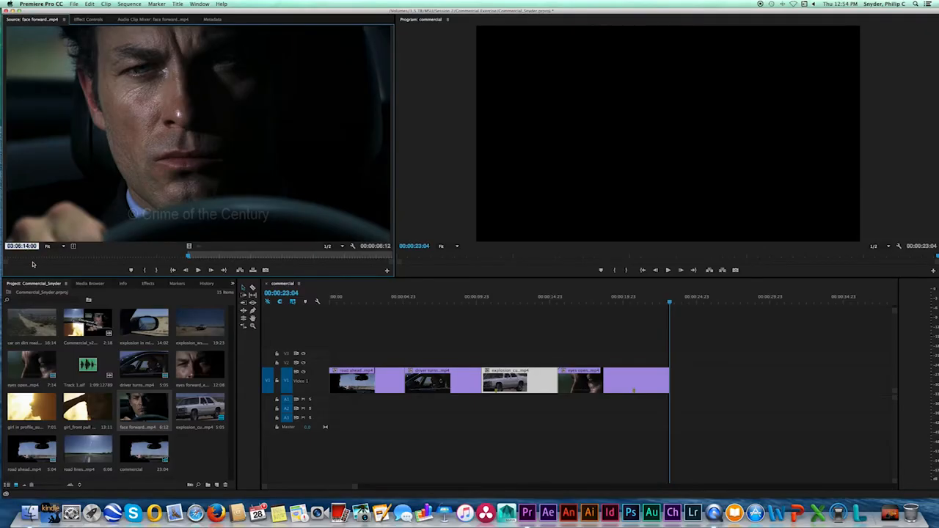
key(BackSpace)
key(Return)
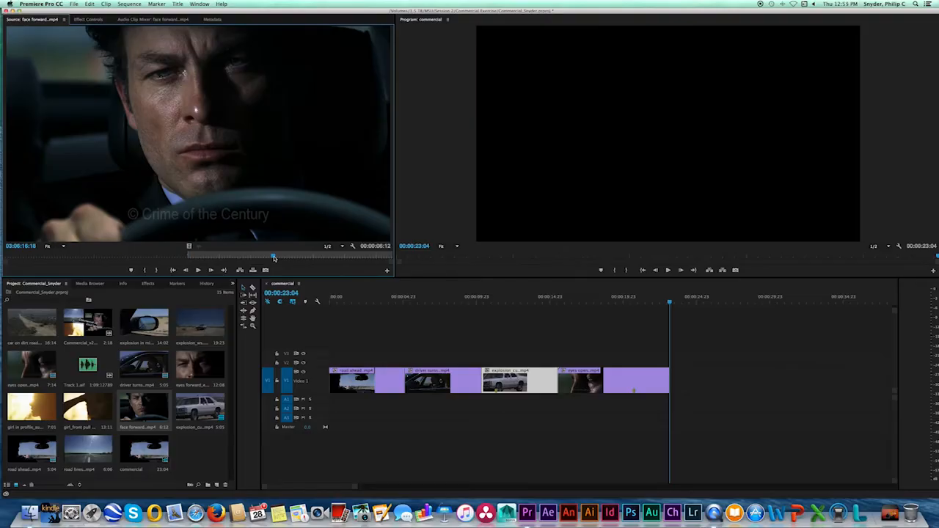
key(o)
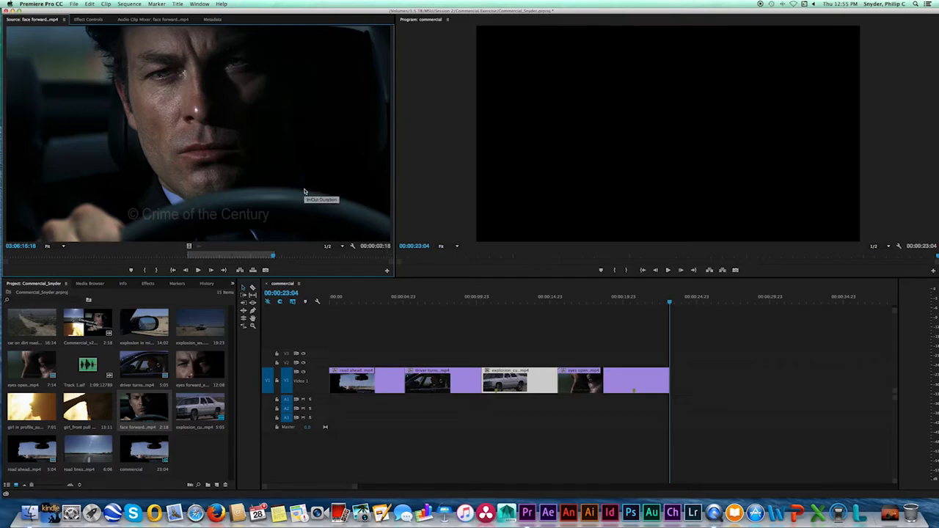
key(.)
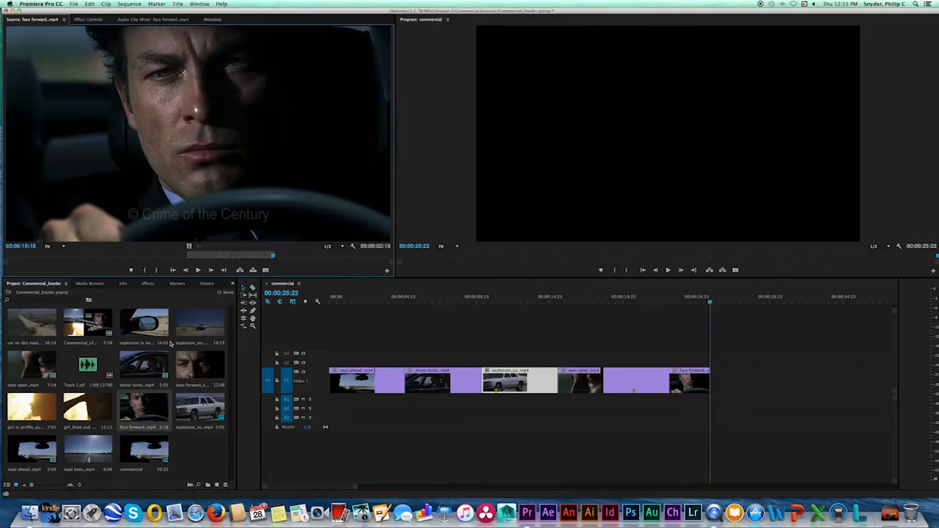
Step: Reload the example commercial, mark its In point at 00:00:25:23, the final shot's first frame, and scrub through the shot to the end
double_click(85, 323)
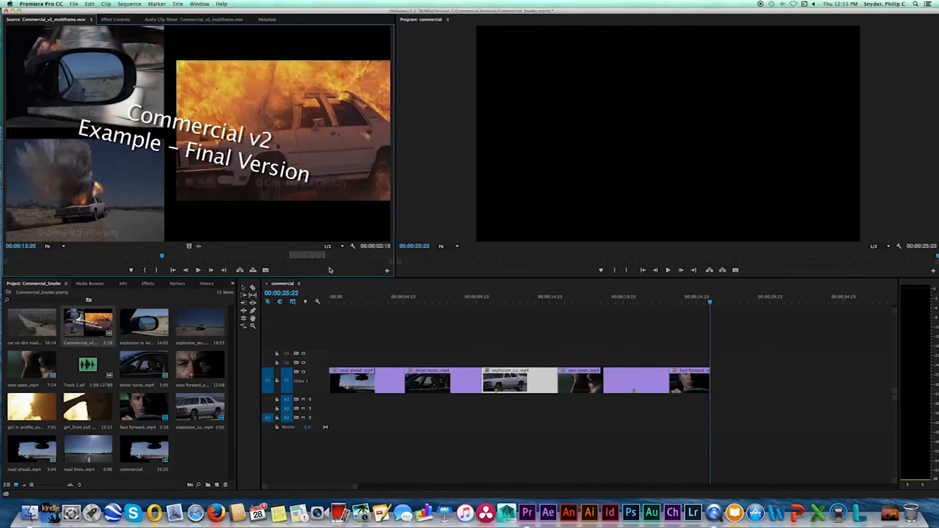
click(326, 257)
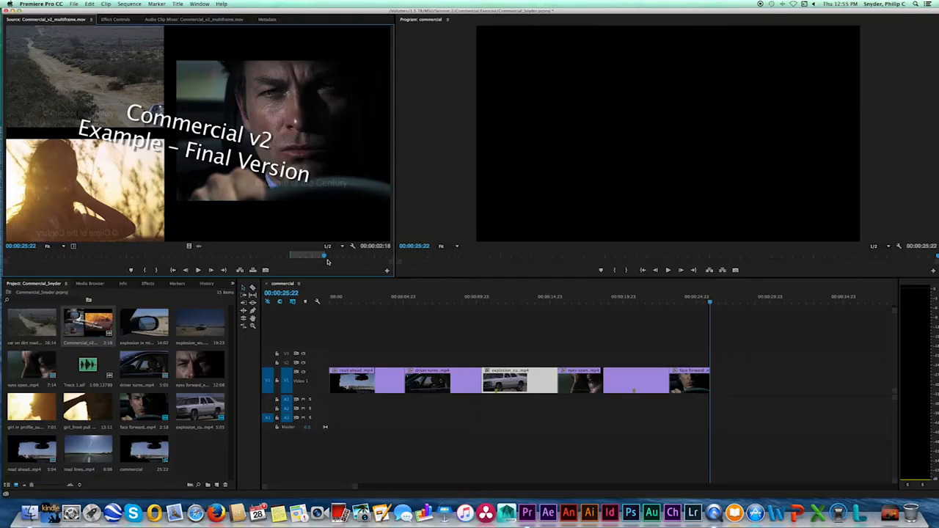
key(space)
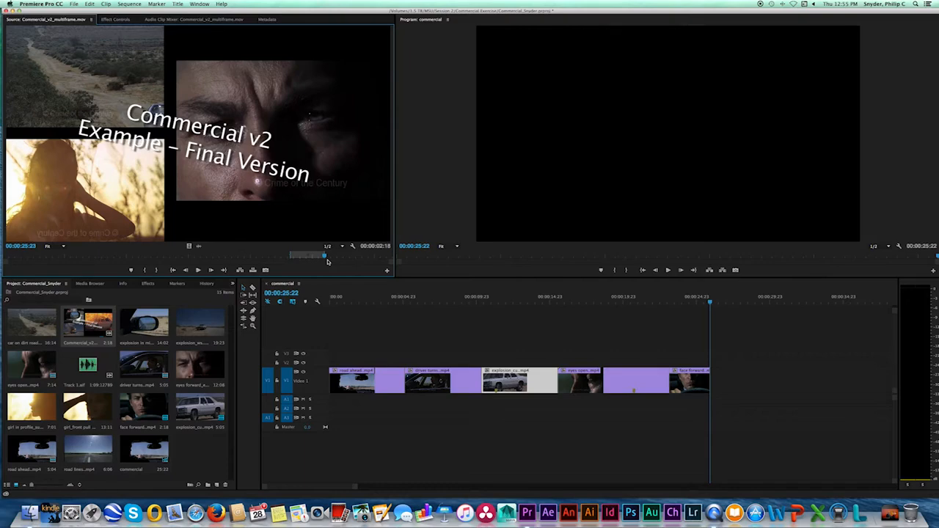
key(i)
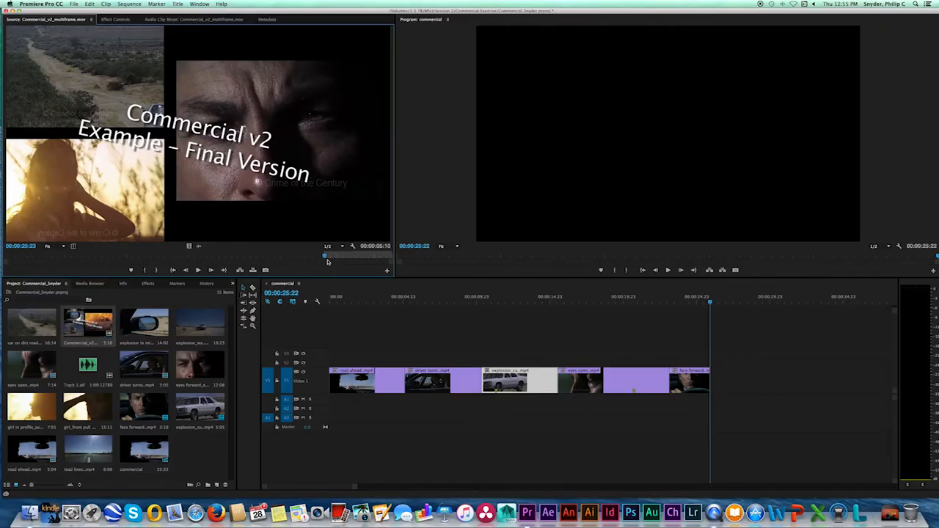
drag(326, 258, 394, 256)
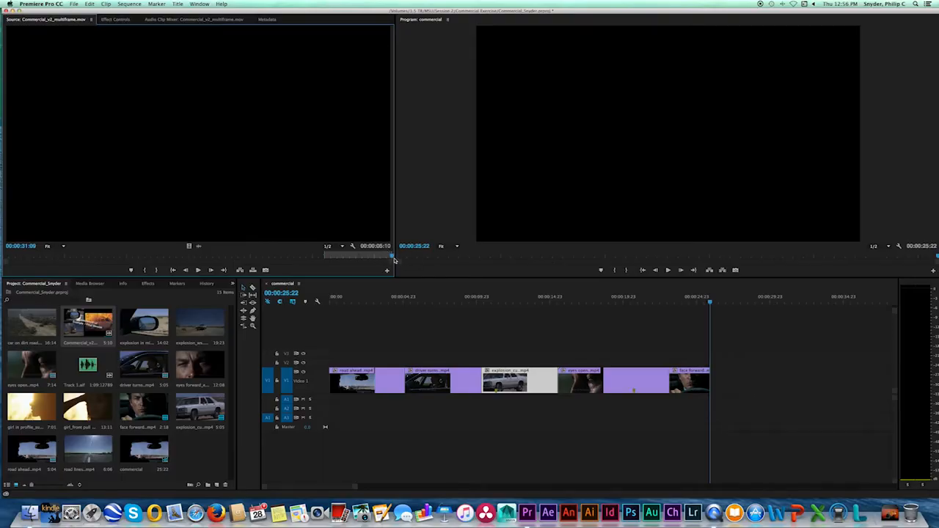
drag(392, 257, 358, 259)
Step: Load the eyes forward clip, scrub through it to examine the driver's eyes, and return to its first frame
double_click(201, 369)
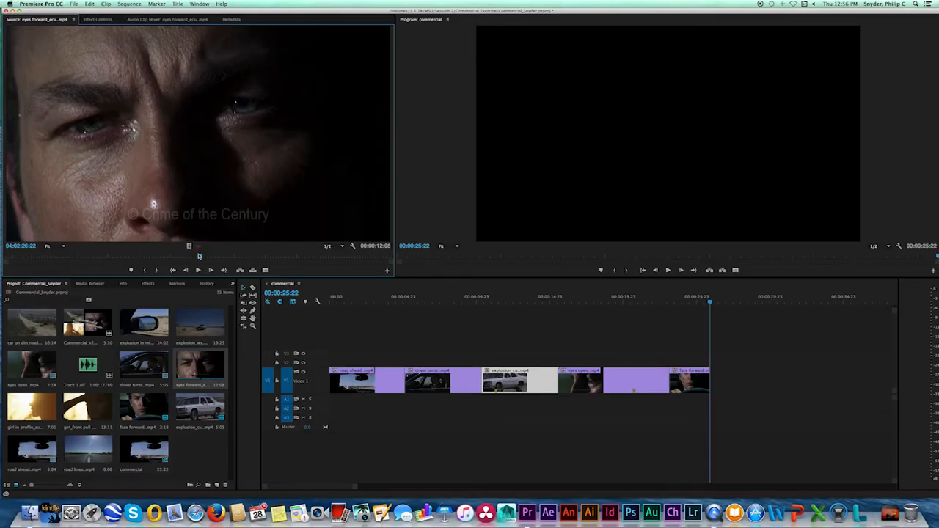
drag(117, 256, 347, 256)
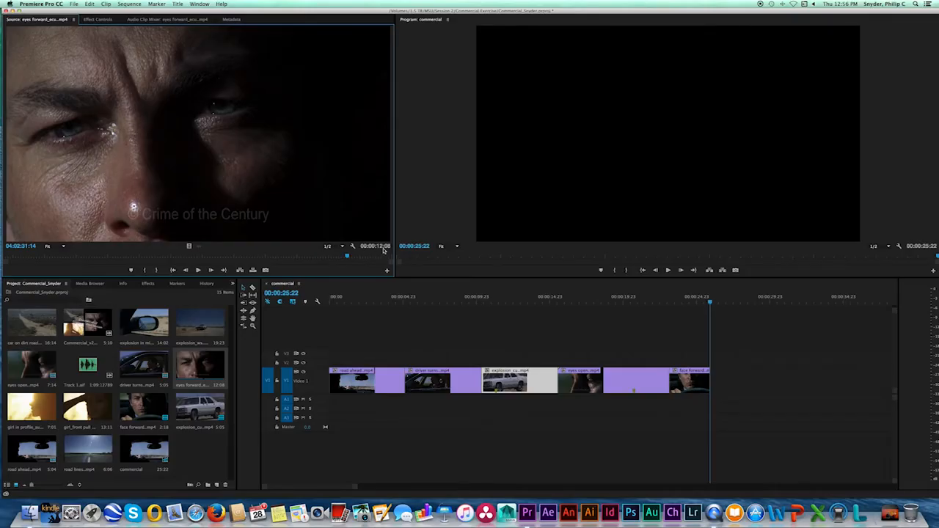
drag(345, 257, 10, 265)
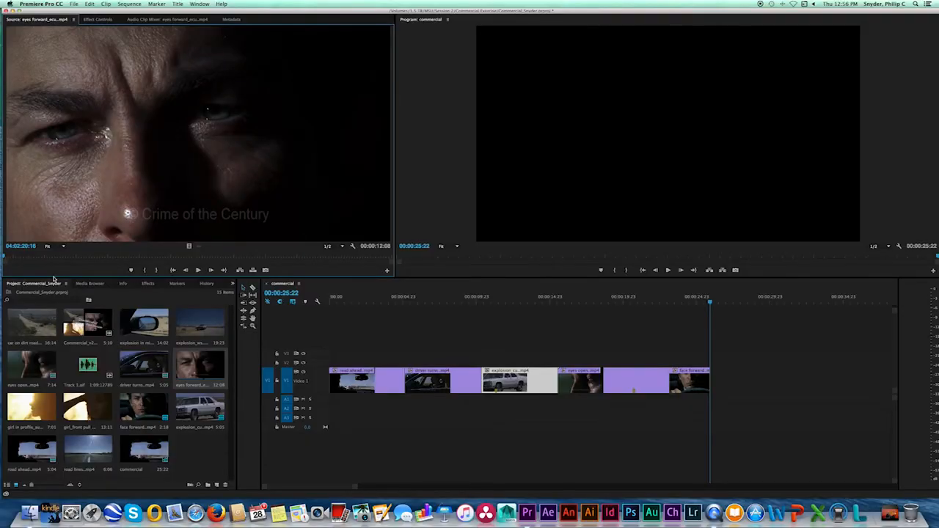
Step: Mark the eyes forward clip's Out point at 04:02:26:02 and overwrite its opening 00:00:05:10 section into the sequence after the face forward clip
click(26, 246)
click(28, 246)
key(BackSpace)
text(5)
key(Return)
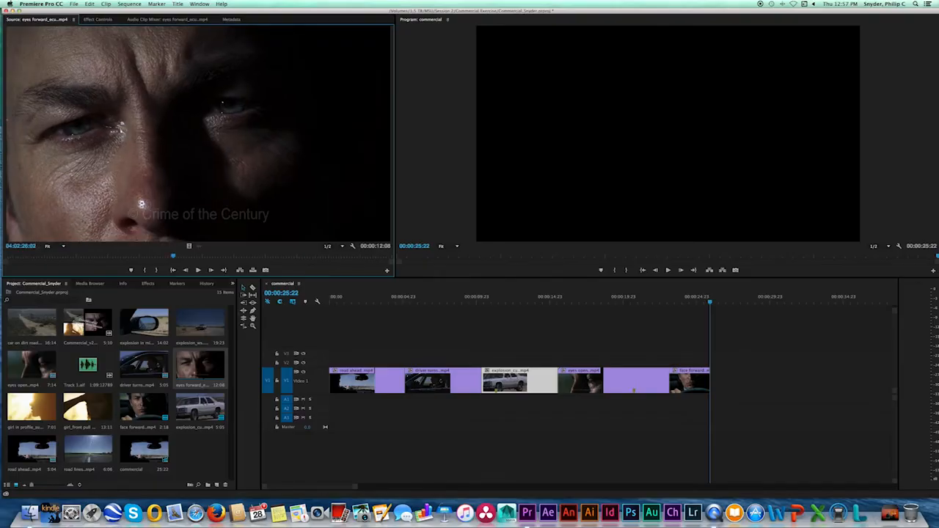
key(o)
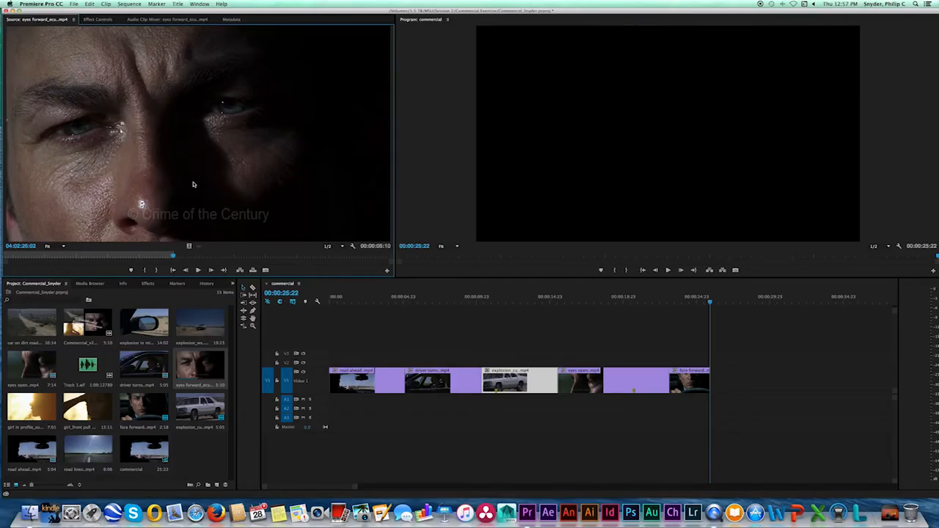
key(period)
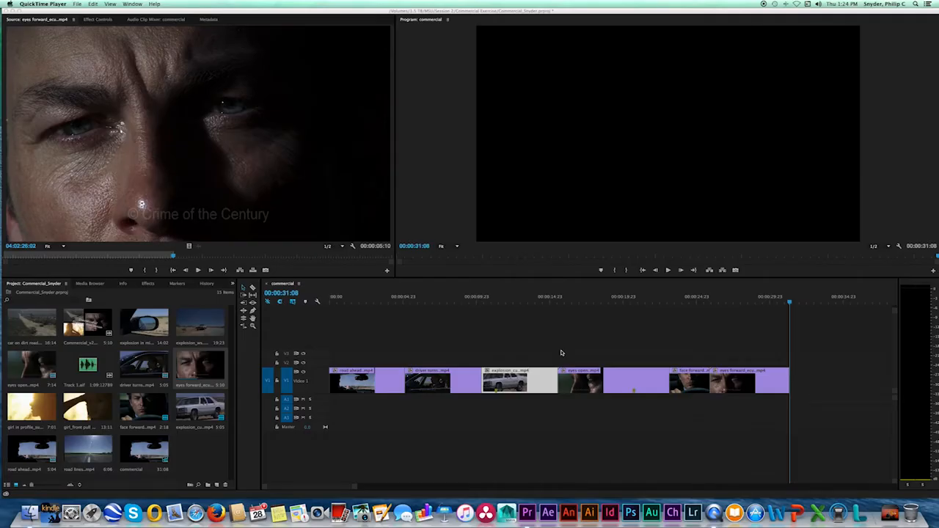
Step: Select every clip in the sequence, move them all from Video 1 up to Video 2, and enlarge the Video 2 track to show thumbnails
click(818, 378)
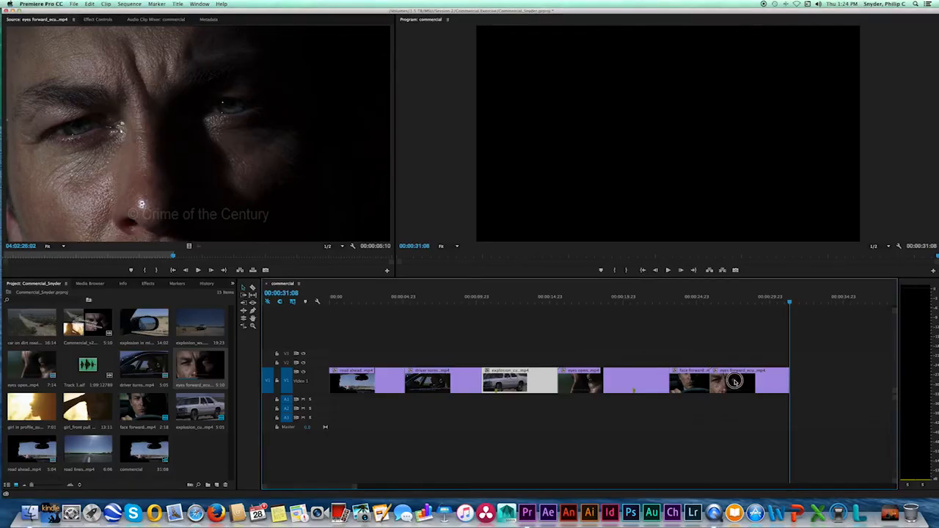
drag(802, 383, 361, 385)
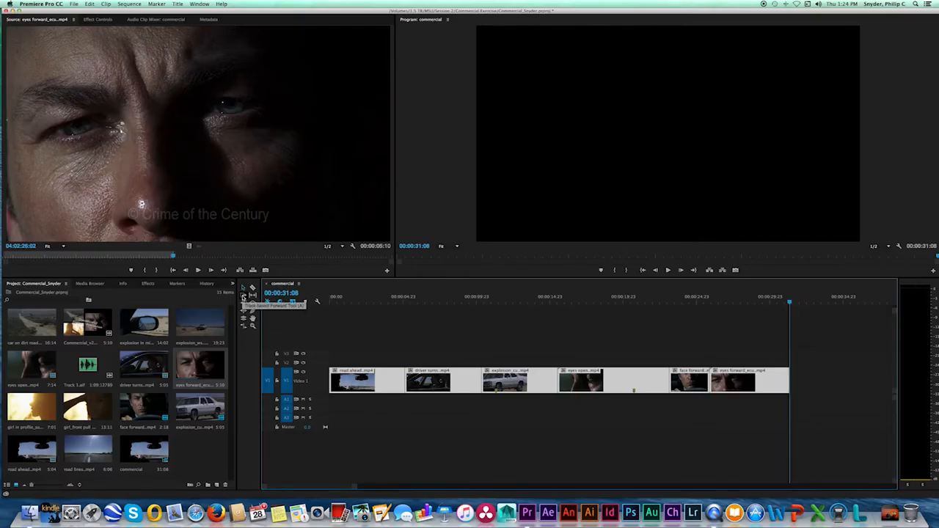
click(245, 296)
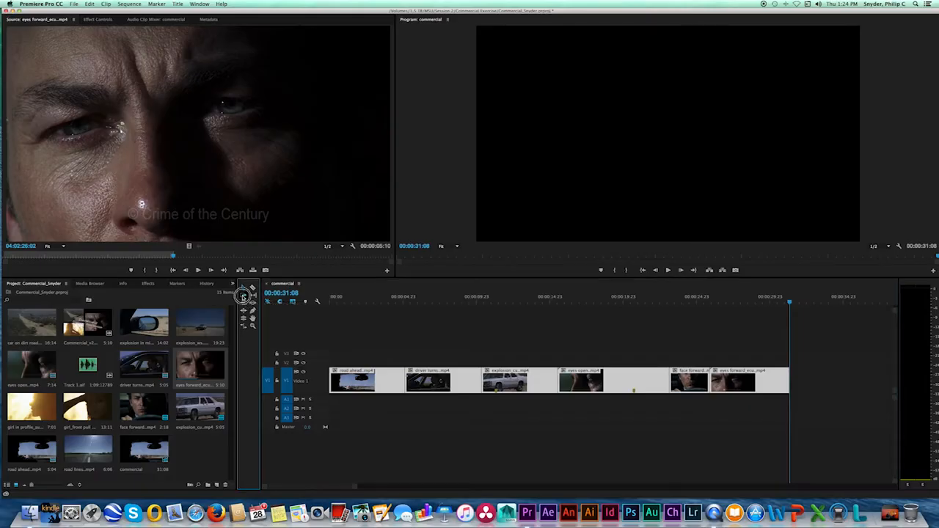
click(336, 372)
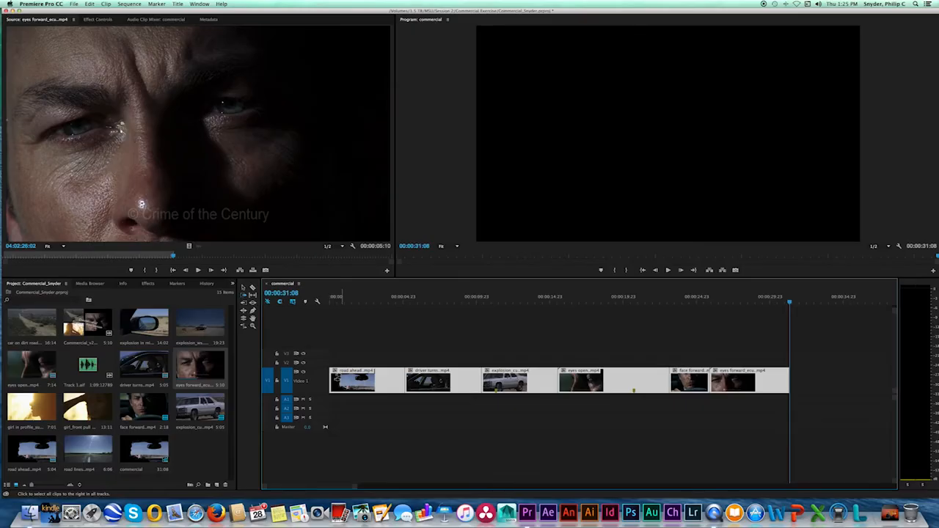
drag(340, 377, 340, 362)
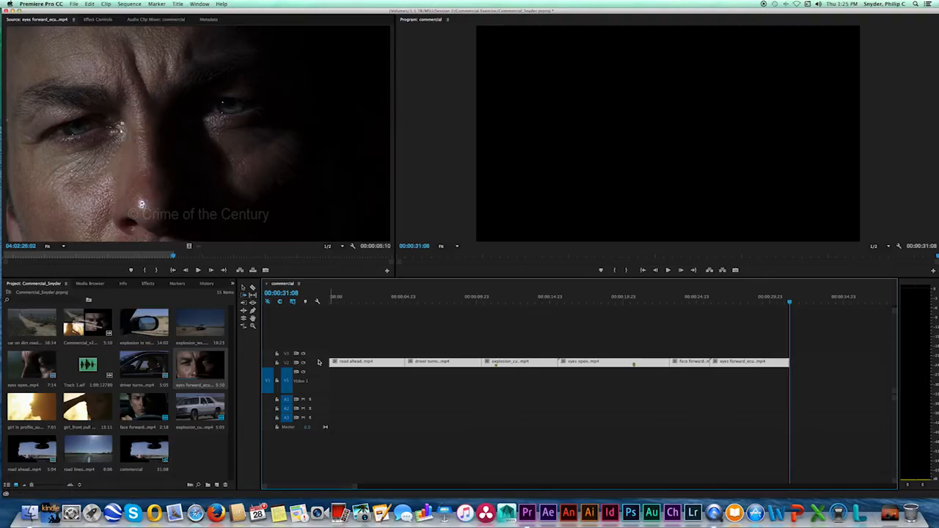
drag(319, 360, 318, 334)
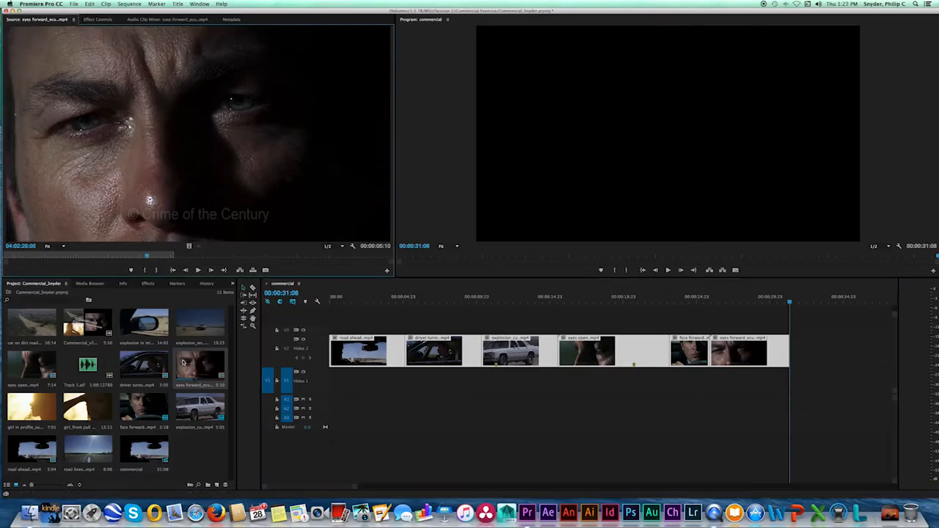
Step: Reload the example commercial, clear its In and Out points, and place only its video at the start of Video 1 beneath the assembled clips
double_click(89, 324)
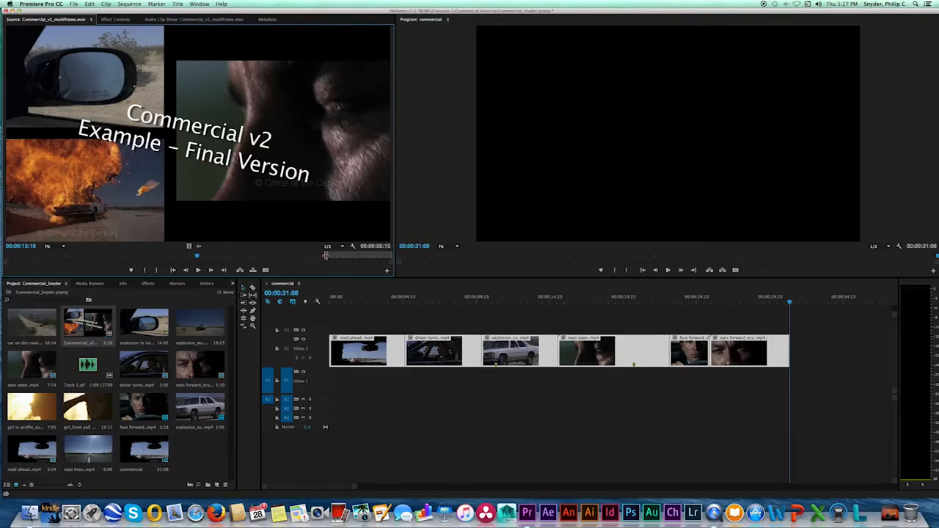
right_click(327, 255)
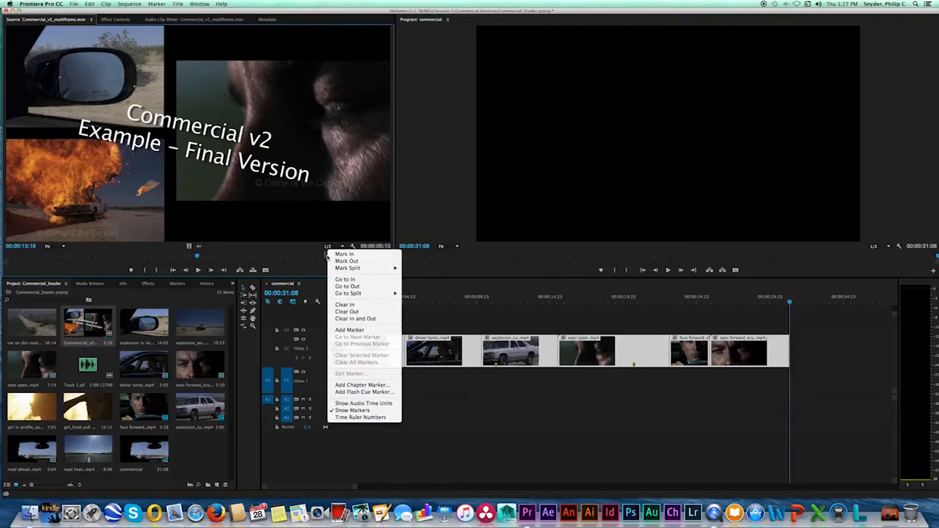
click(338, 320)
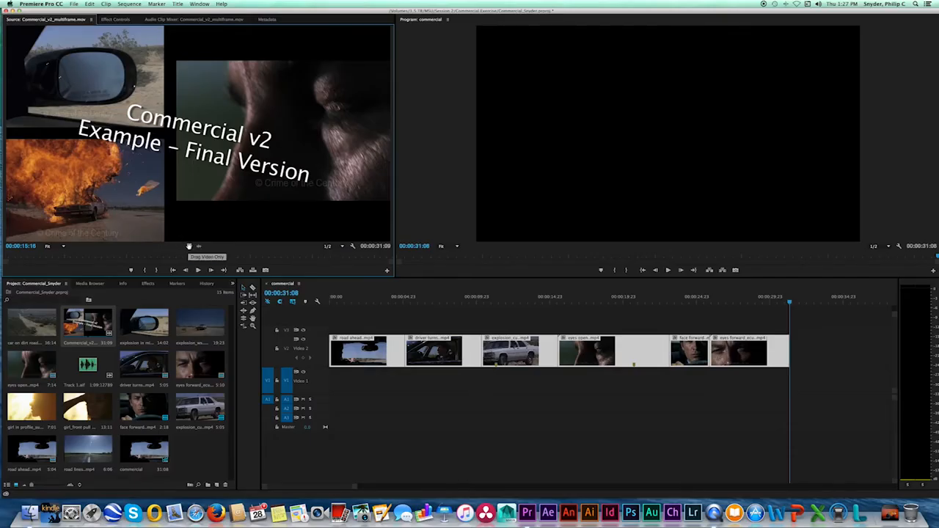
drag(190, 247, 328, 382)
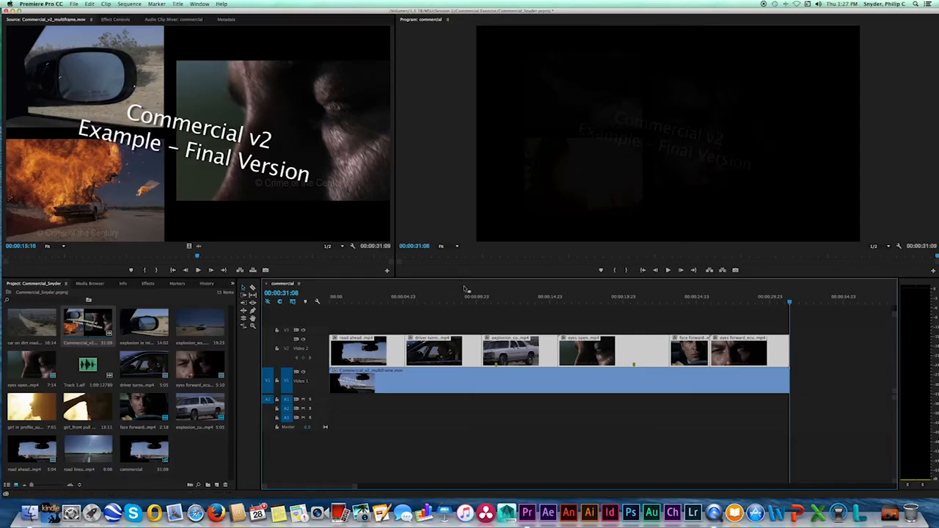
Step: Deselect the moved clips, cue the sequence to the explosion clip's first frame at 00:00:10:09, and select that clip
click(401, 297)
mouse_move(403, 298)
mouse_down()
mouse_move(759, 300)
mouse_move(492, 303)
mouse_up()
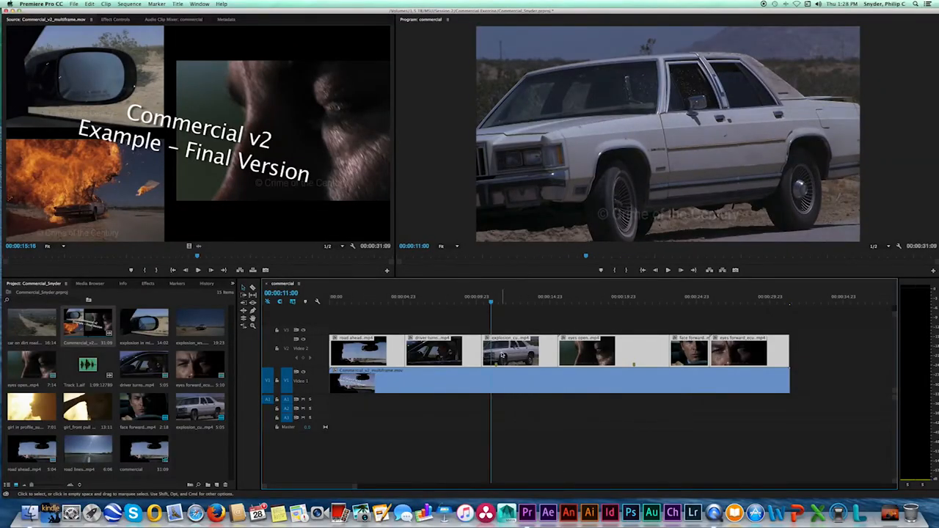
click(501, 332)
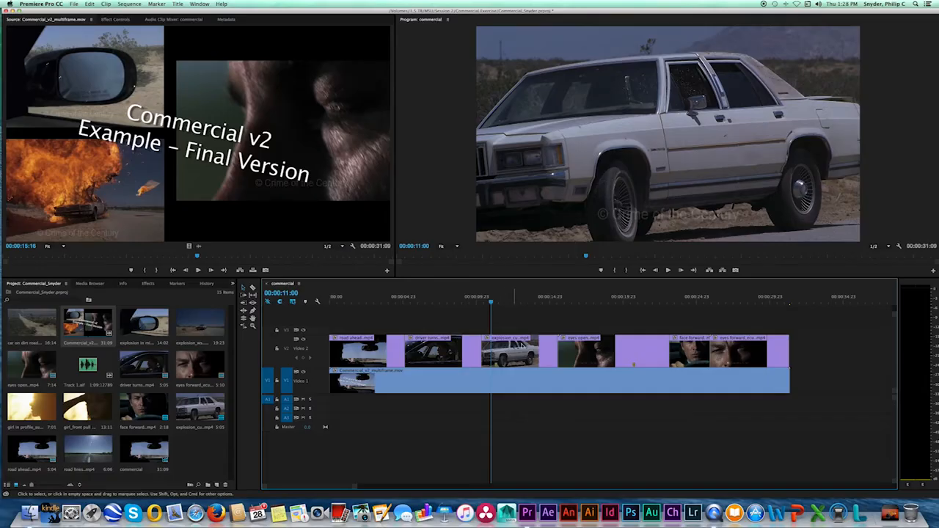
mouse_move(491, 302)
mouse_down()
mouse_move(505, 300)
mouse_move(482, 302)
mouse_up()
click(516, 355)
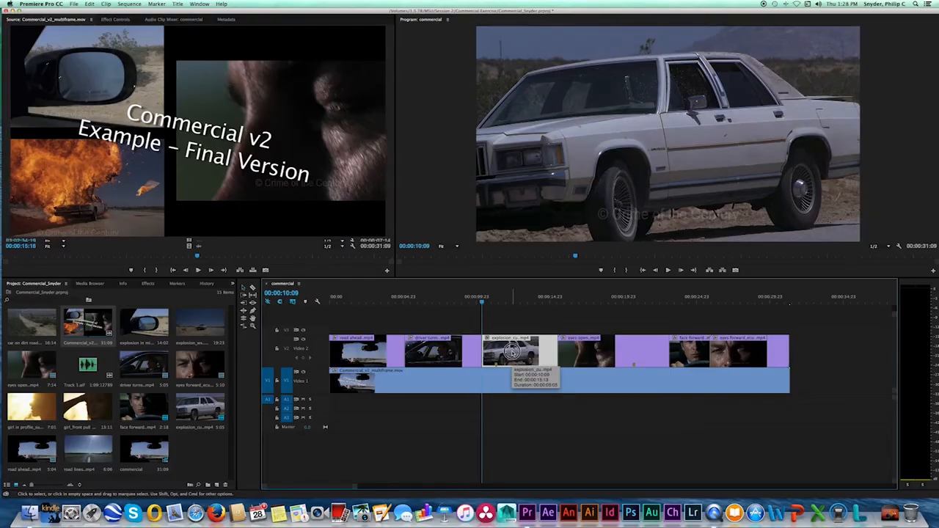
Step: Open the explosion clip's Motion settings and reduce its Scale to expose the example commercial beneath it
double_click(512, 352)
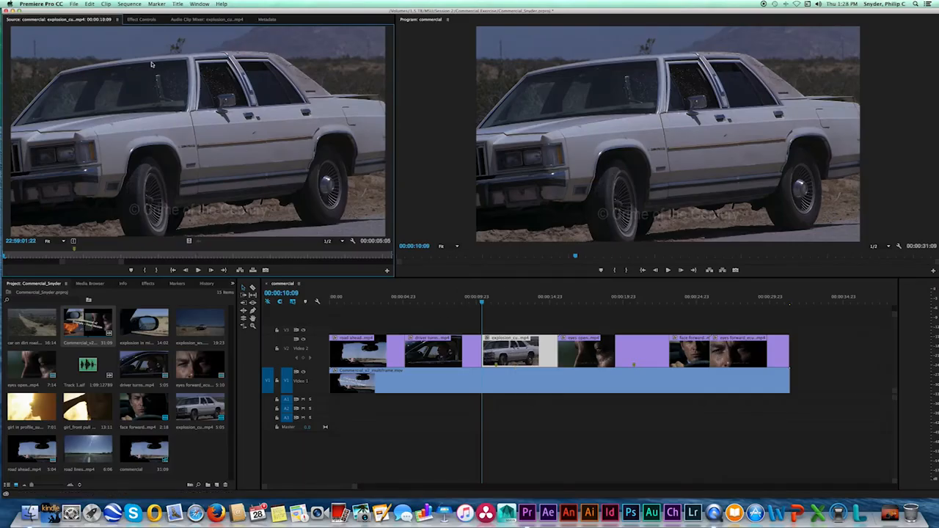
click(142, 19)
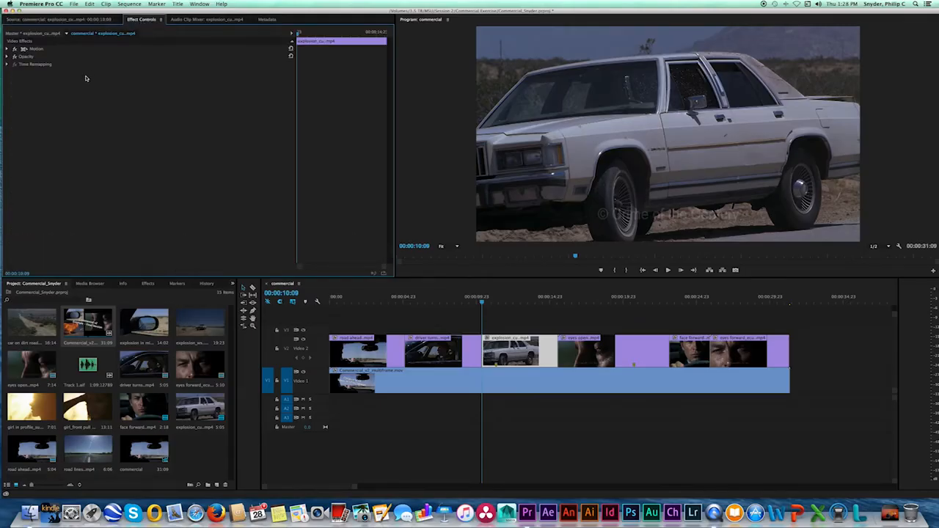
click(8, 49)
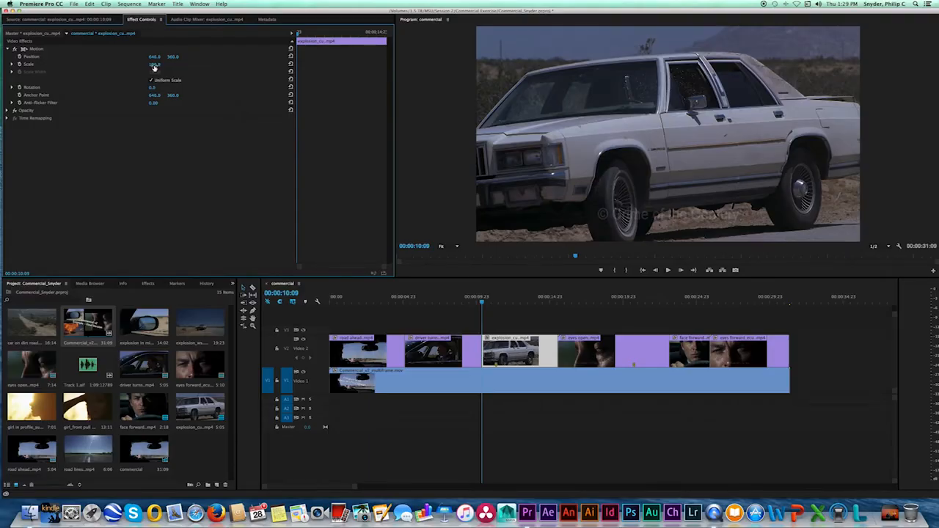
drag(155, 64, 125, 64)
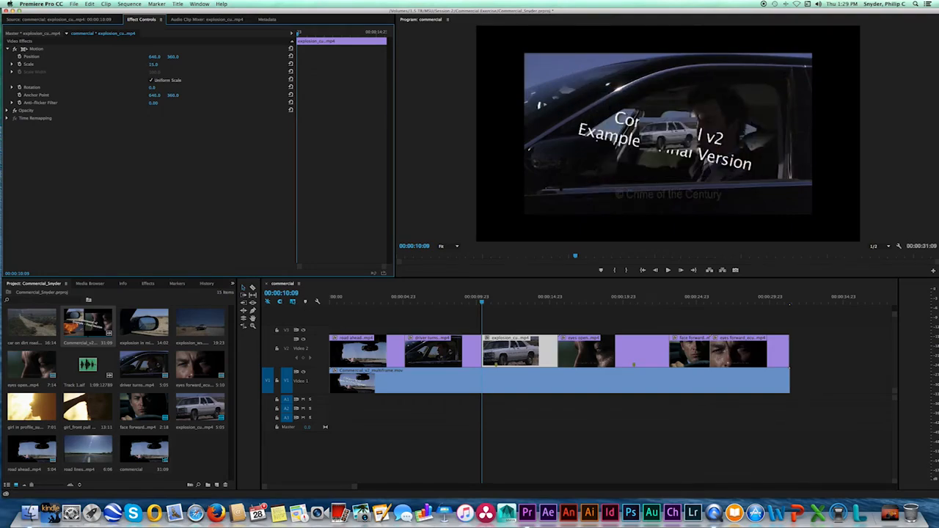
Step: Set the example commercial clip's Scale to 133 on Video 1 so it fills the frame
click(417, 387)
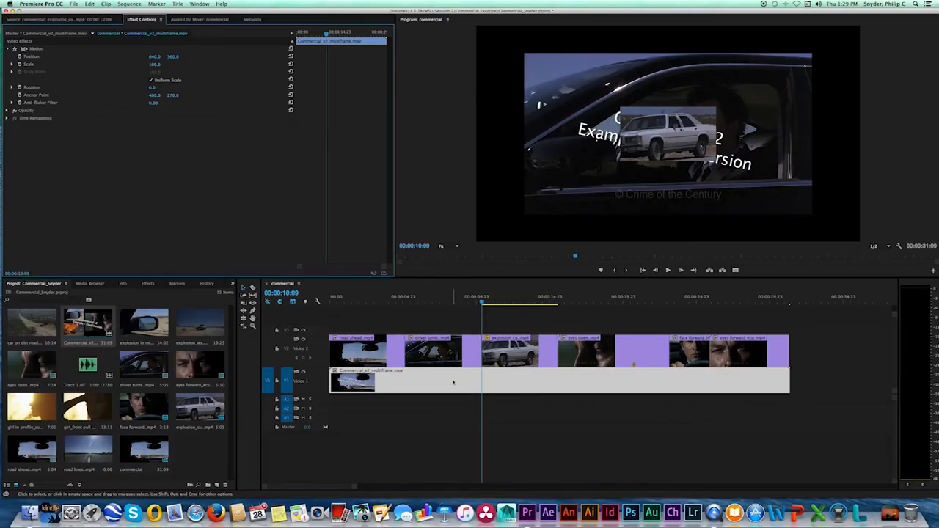
click(155, 65)
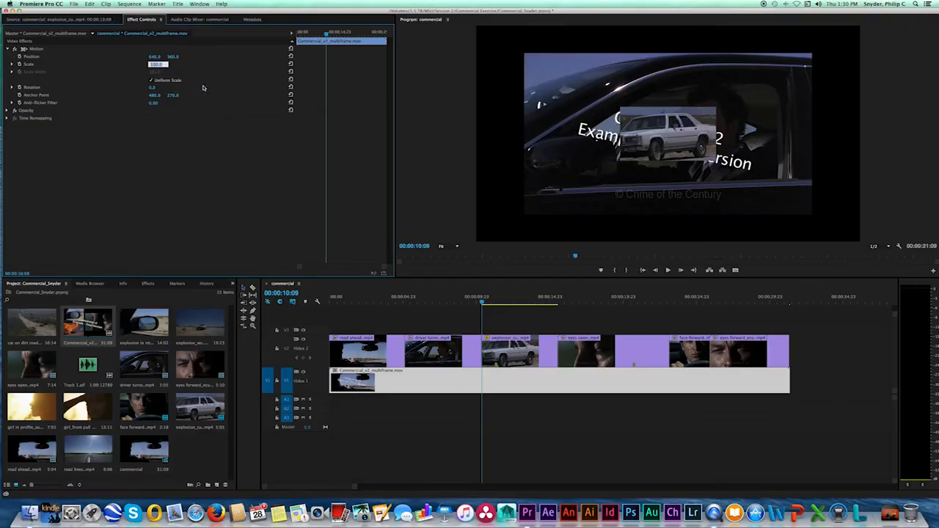
text(5)
key(Return)
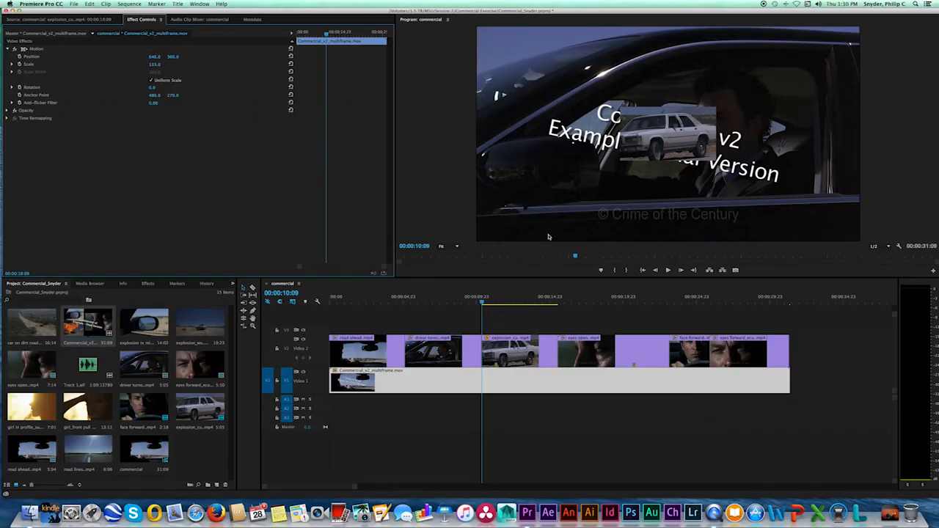
Step: Cue the sequence to 00:00:10:15 and set the explosion clip's Scale to 65 to match the car frame in the example
click(508, 355)
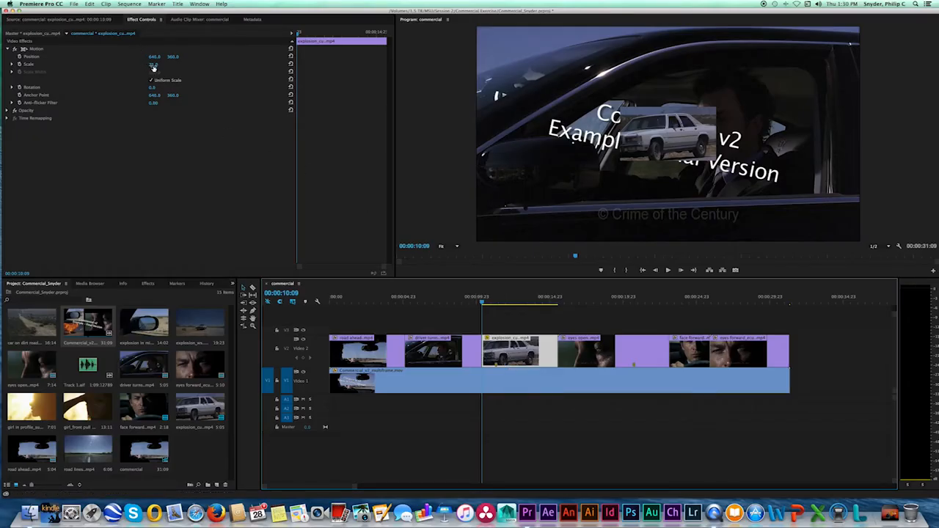
drag(155, 68, 159, 67)
click(485, 301)
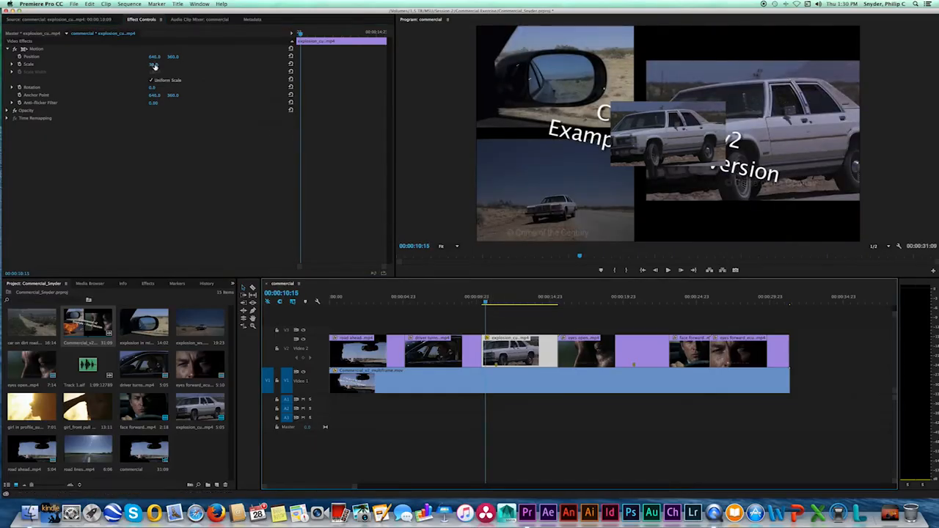
drag(153, 66, 179, 66)
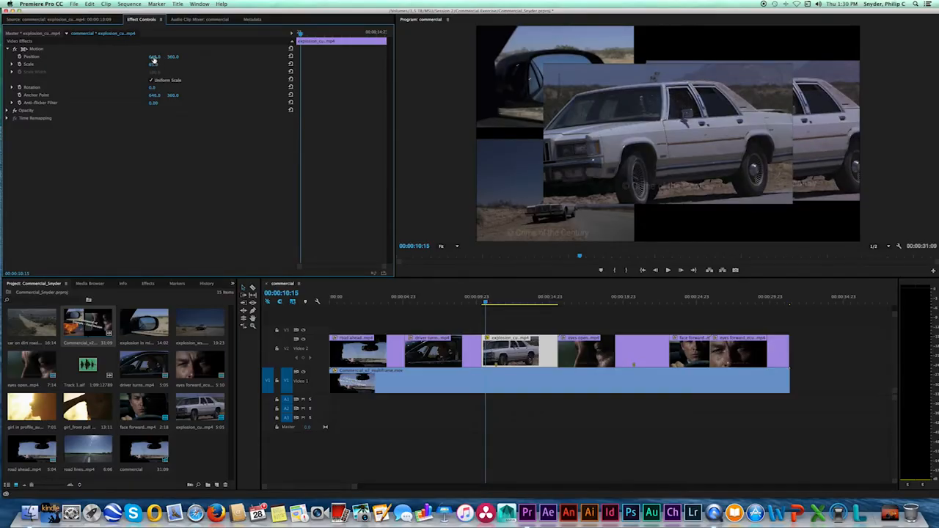
Step: Try aligning the explosion clip with the example's car frame at horizontal Position 985 and slightly higher, and undo both position changes
drag(154, 59, 407, 58)
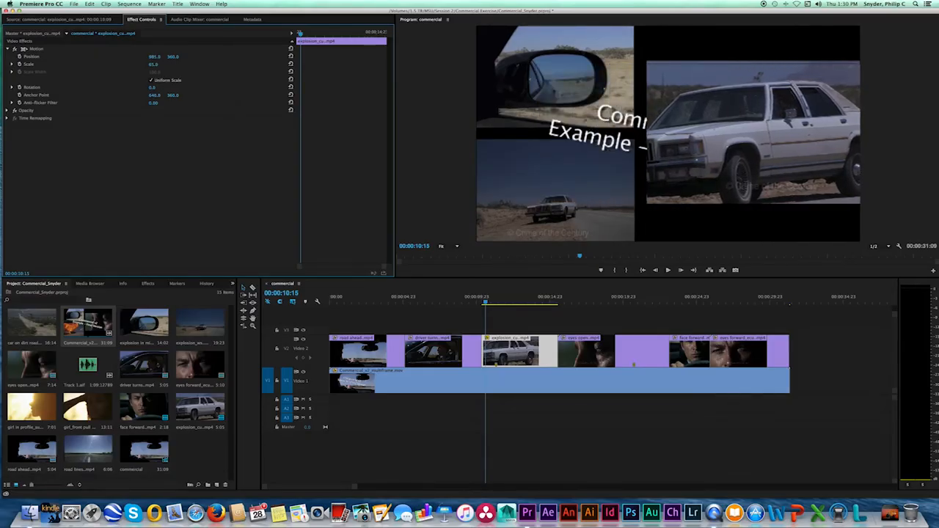
drag(172, 59, 165, 58)
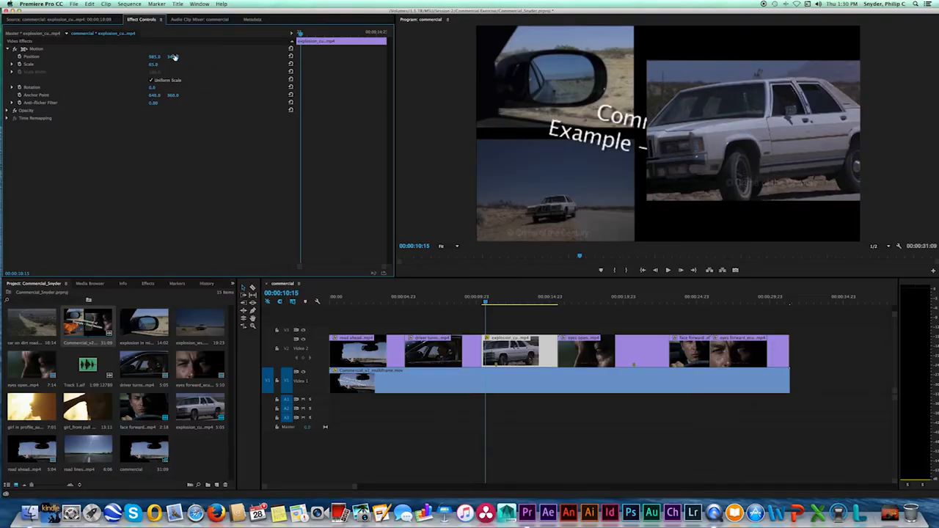
key(super+z)
key(super+z)
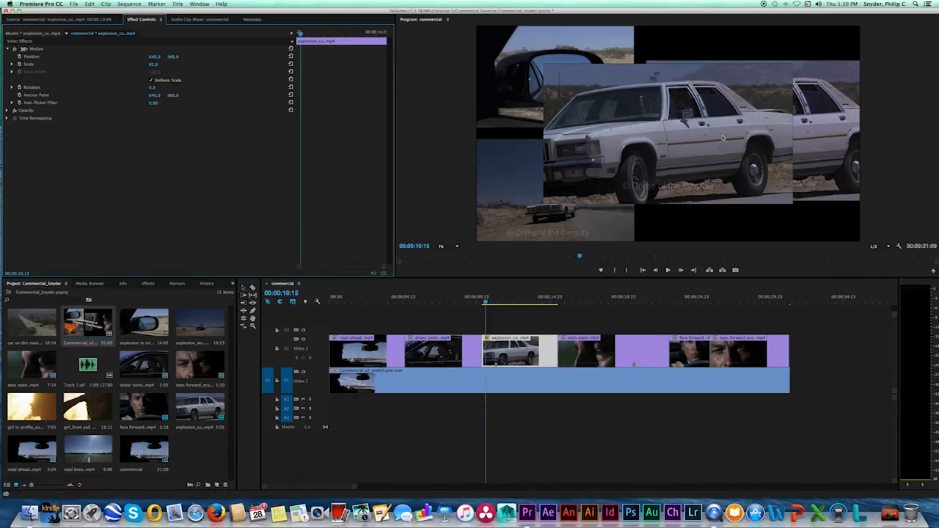
Step: Resize the explosion clip directly in the program picture using its bounding box, ending at a Scale of about 64
click(669, 143)
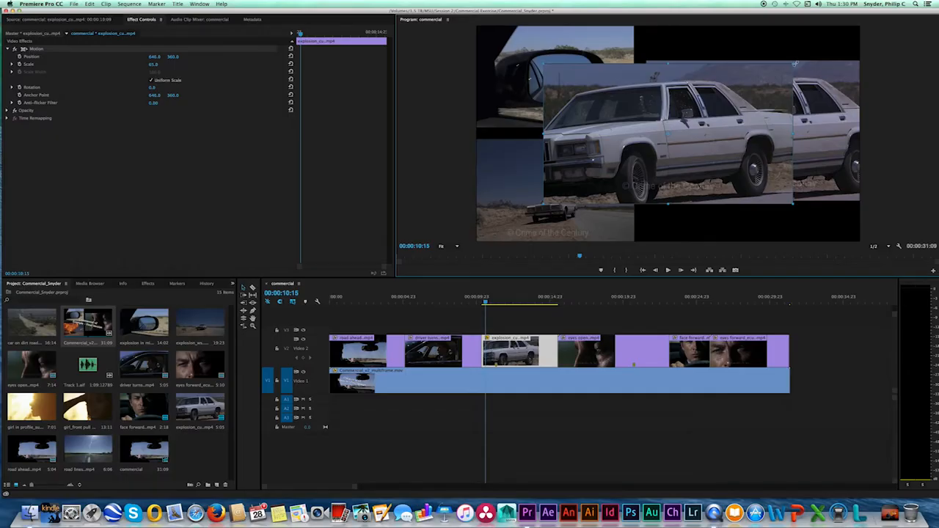
mouse_move(794, 63)
mouse_down()
mouse_move(821, 52)
mouse_move(792, 65)
mouse_up()
mouse_move(669, 65)
mouse_down()
mouse_move(668, 55)
mouse_move(667, 86)
mouse_move(670, 55)
mouse_up()
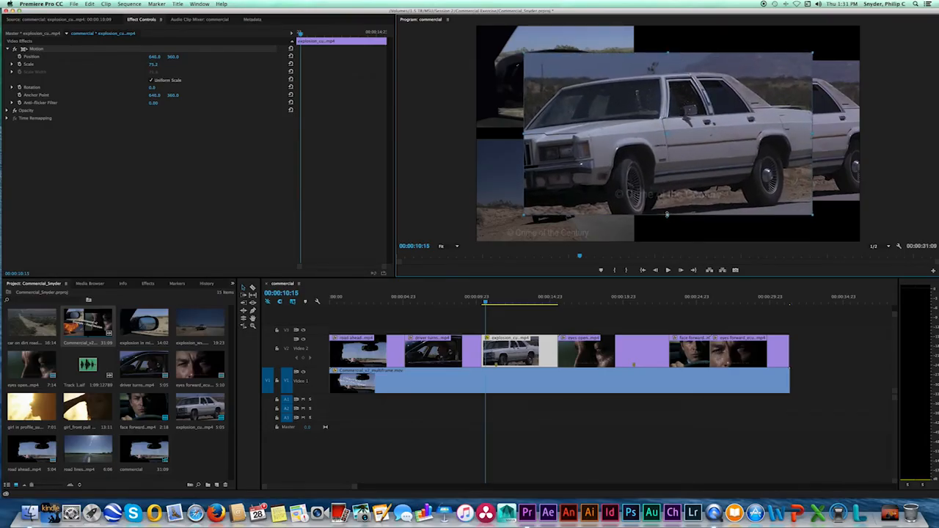
mouse_move(666, 212)
mouse_down()
mouse_move(670, 182)
mouse_move(670, 202)
mouse_up()
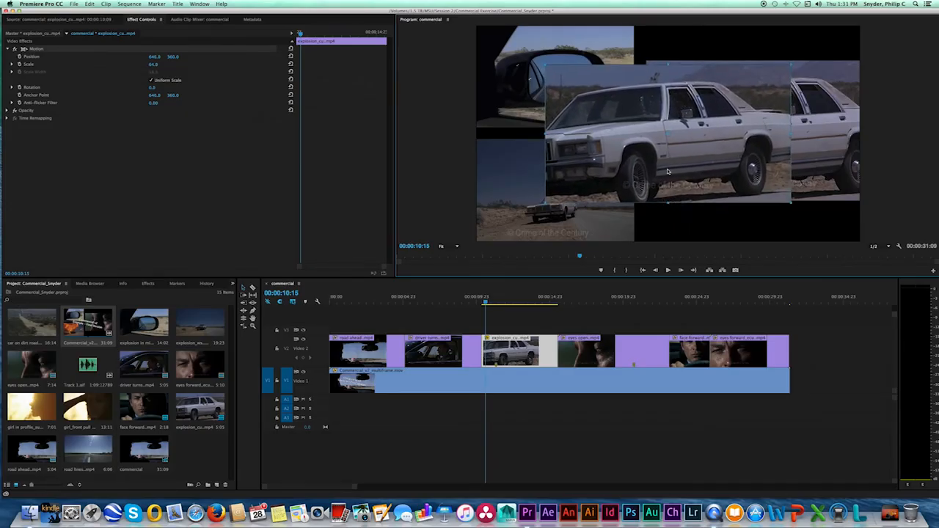
Step: Move the explosion clip over the example's car frame at Position about 982, 349 and enlarge it slightly to a Scale of about 64.9
drag(612, 144, 715, 140)
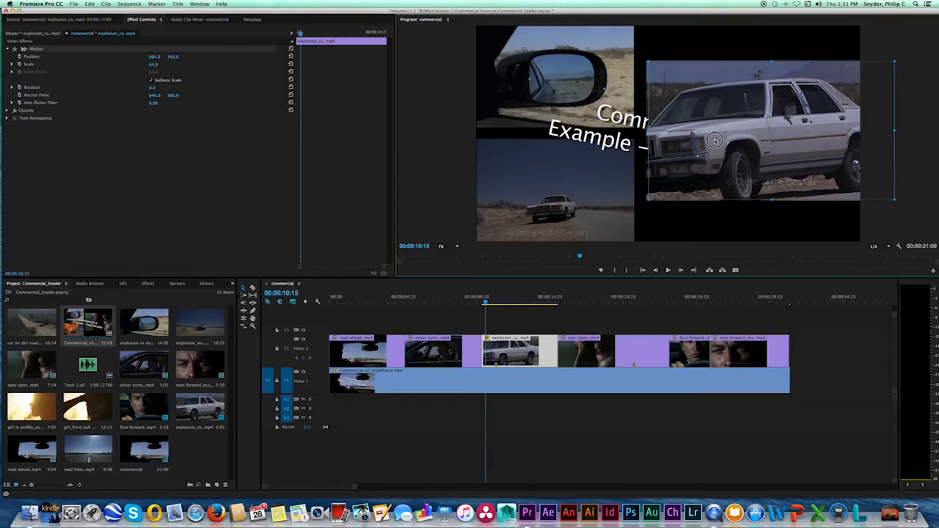
drag(648, 132, 691, 141)
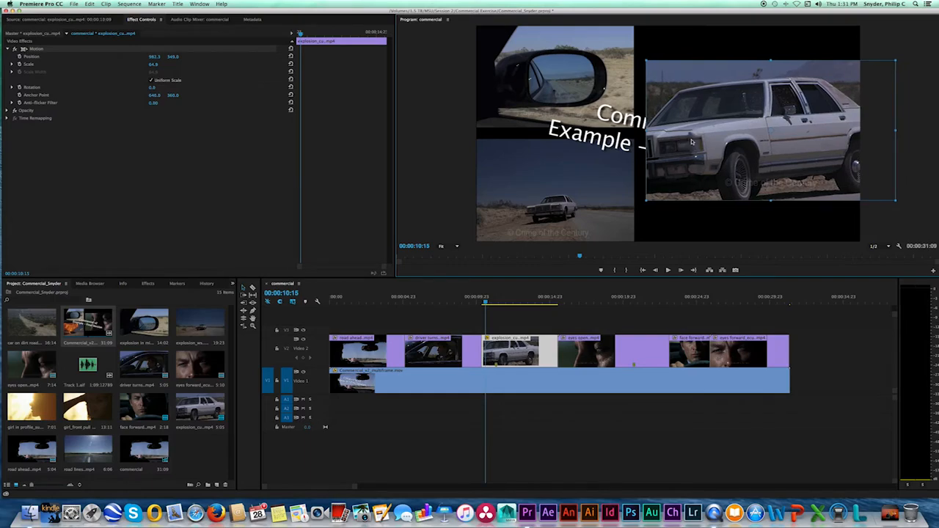
click(551, 330)
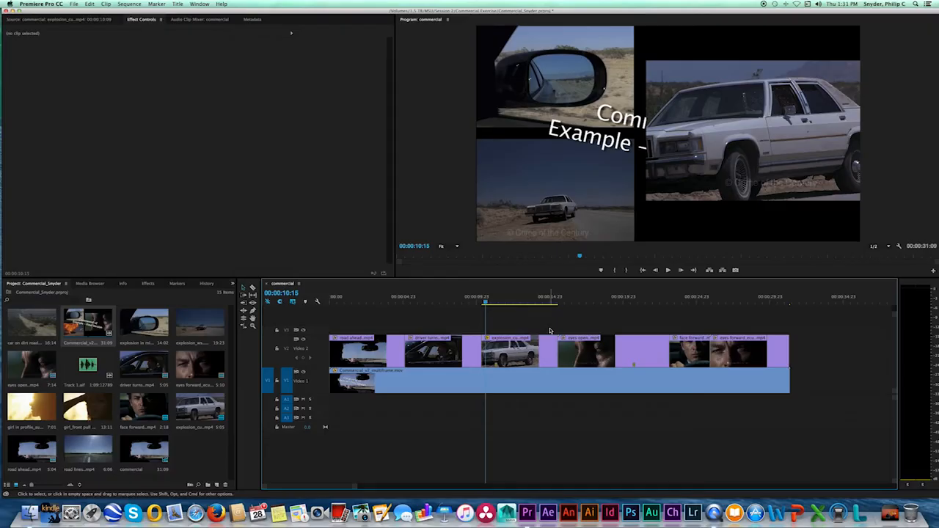
Step: Copy the explosion clip and paste only its Motion attributes onto the eyes open, face forward and eyes forward clips on Video 2
click(509, 357)
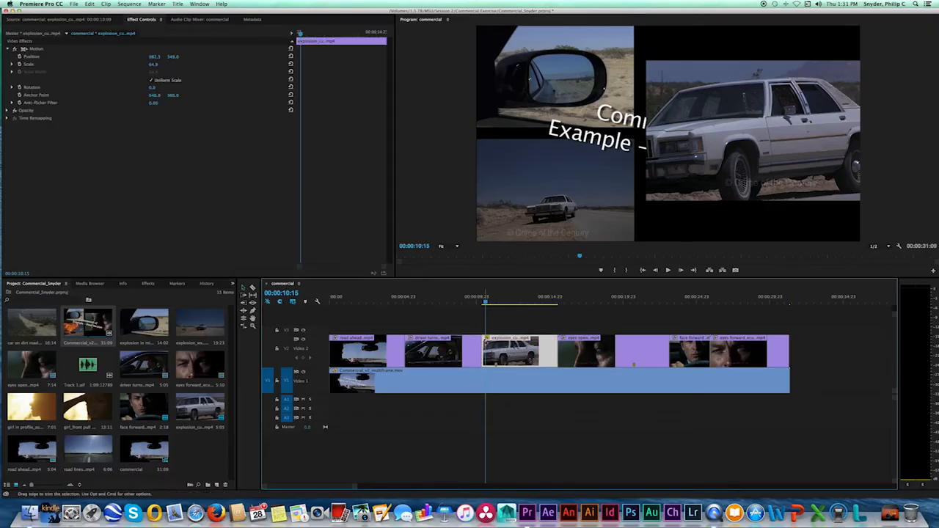
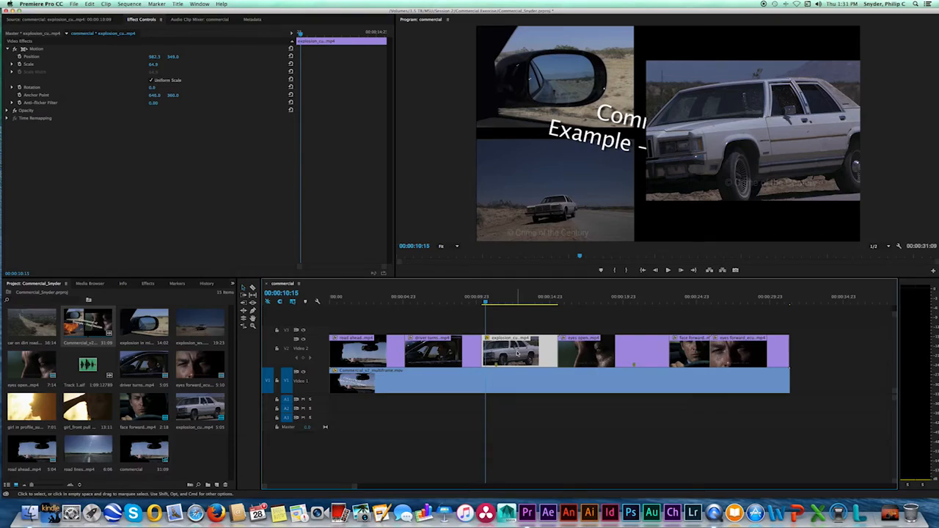
right_click(516, 353)
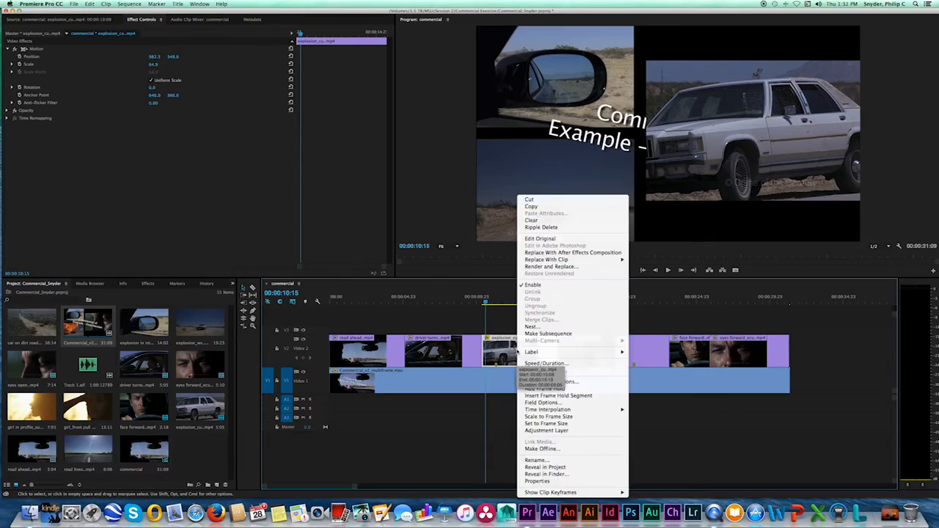
click(556, 207)
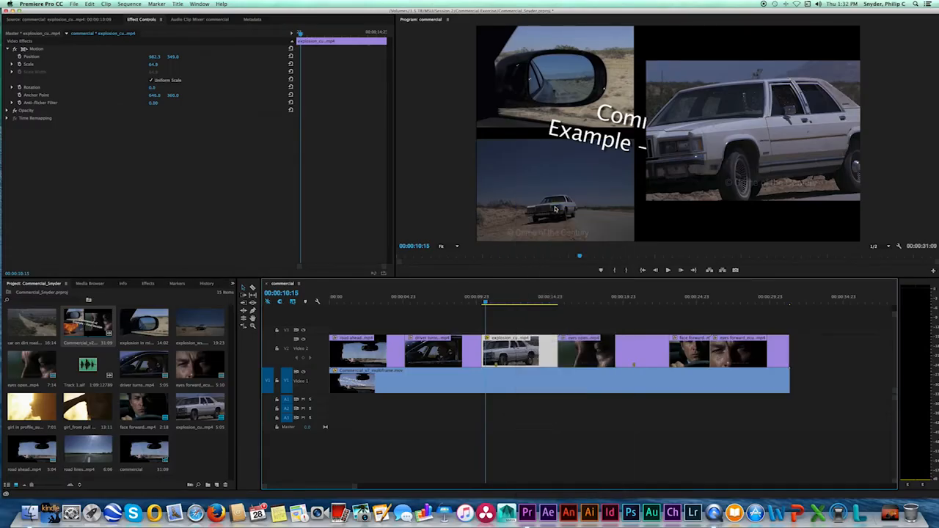
drag(818, 338, 587, 353)
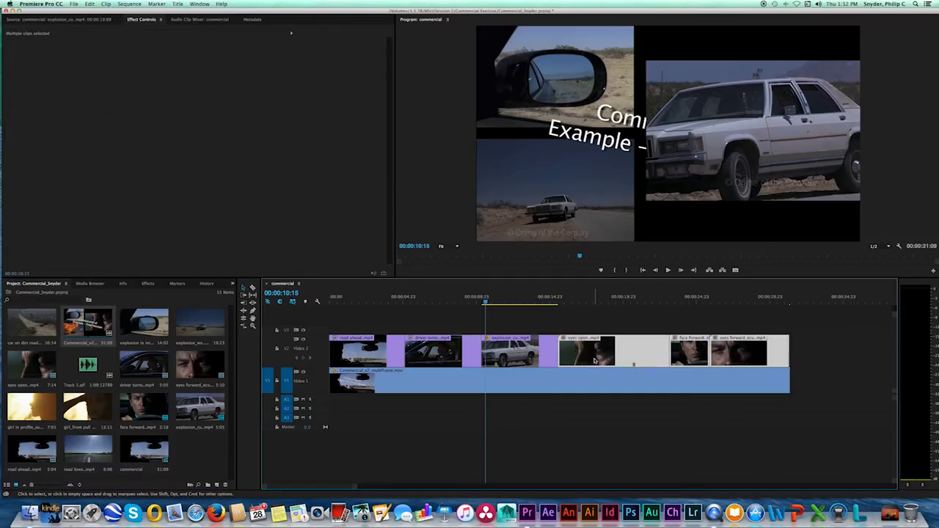
right_click(588, 351)
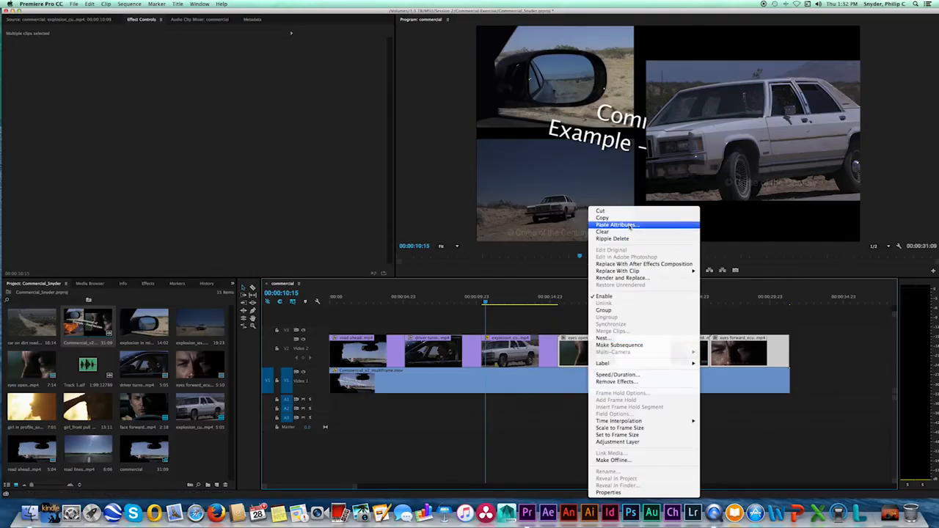
click(629, 228)
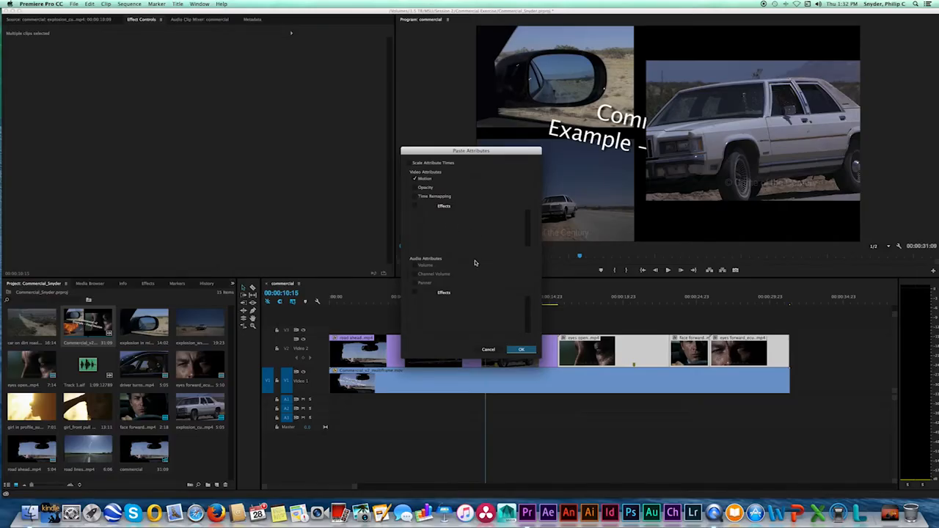
click(521, 350)
Step: Review the framing of the clips with pasted Motion and examine the cut between the explosion and eyes open clips frame by frame
drag(485, 300, 582, 305)
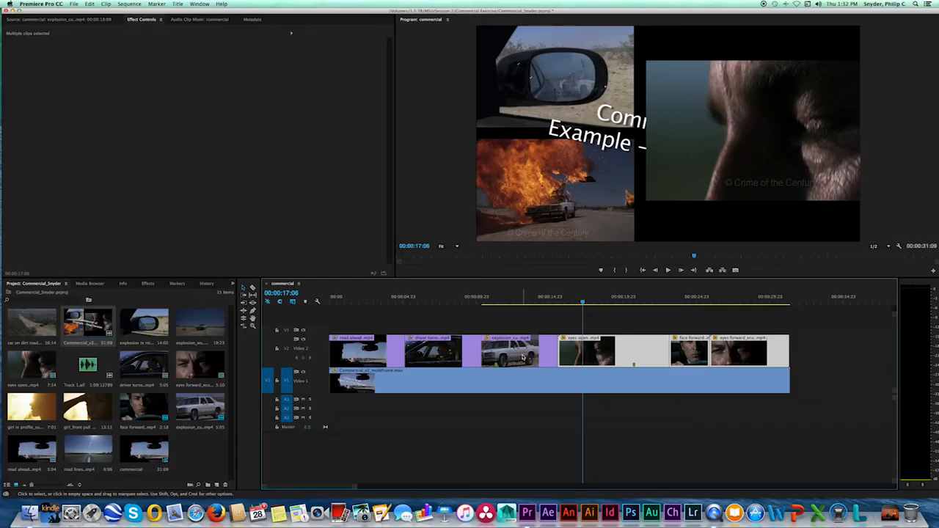
click(523, 300)
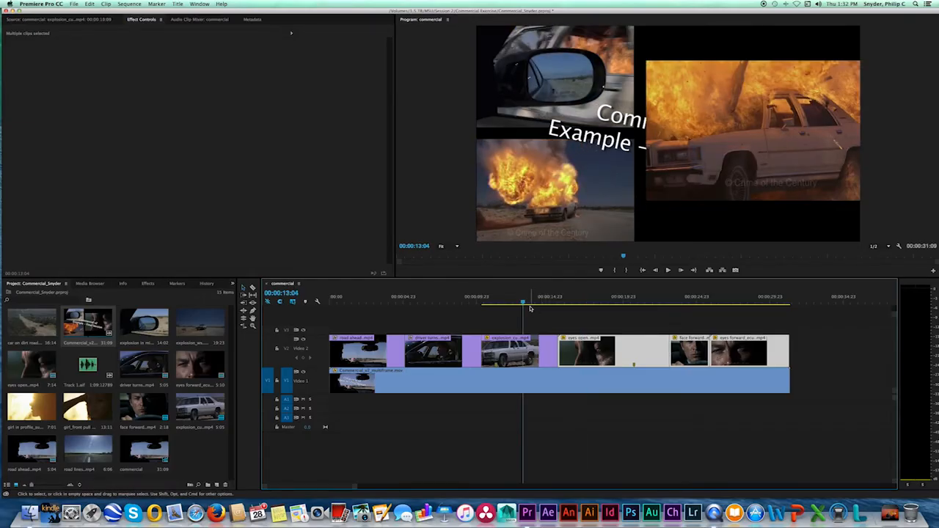
drag(522, 300, 732, 302)
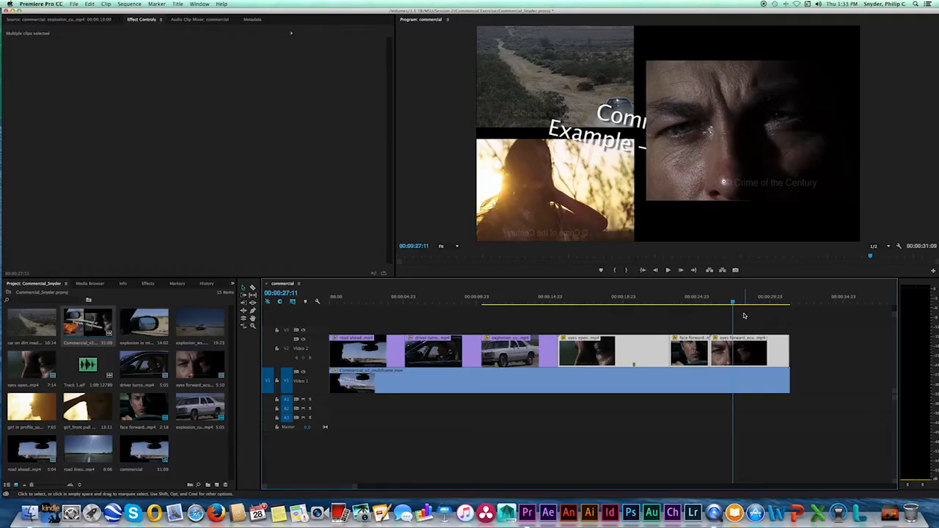
drag(732, 301, 559, 301)
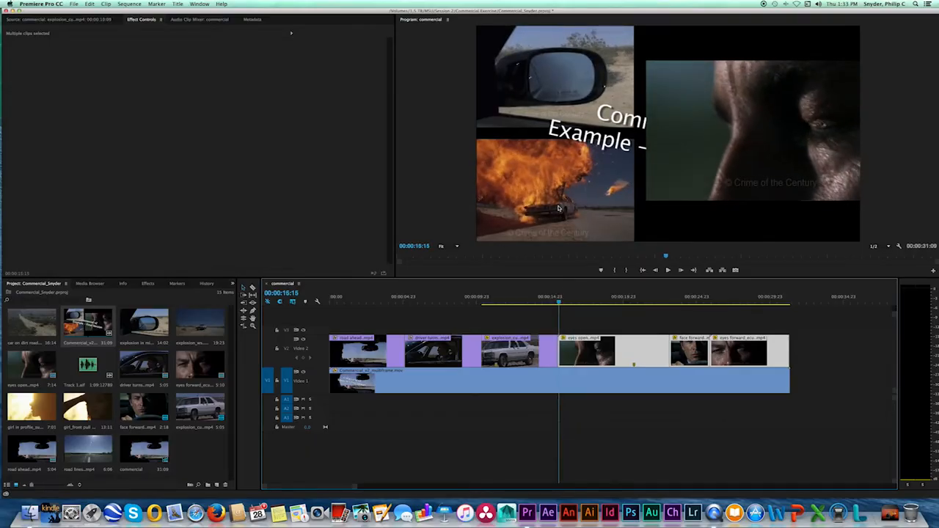
key(Left)
key(Left)
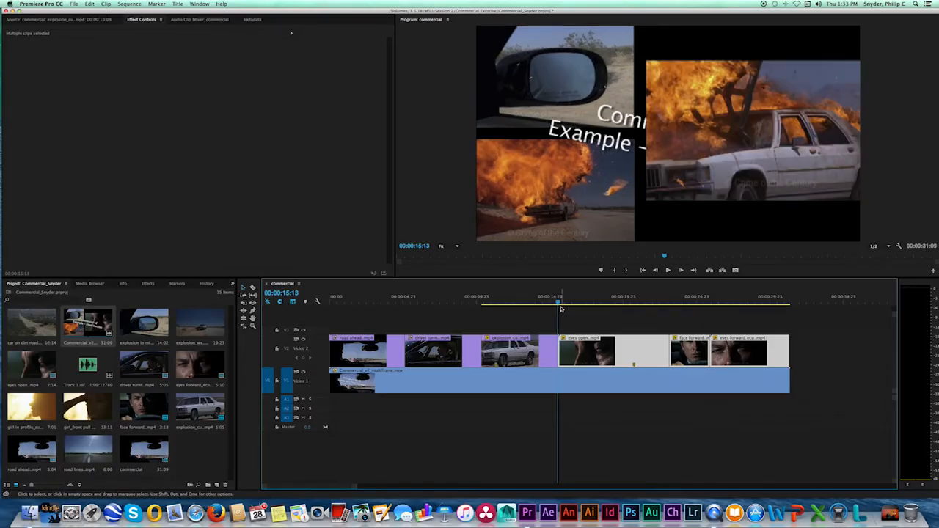
key(Right)
key(Left)
key(Right)
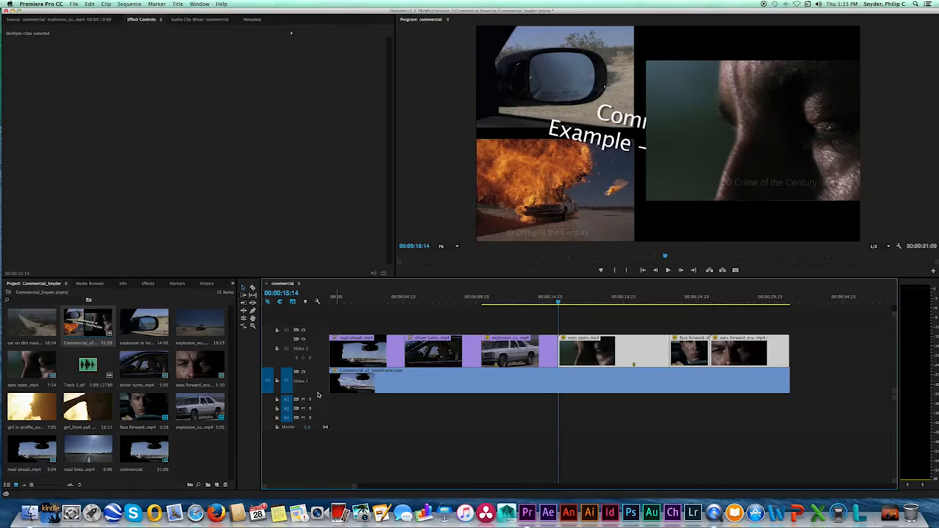
Step: Shift the cut between the driver turns and explosion clips one frame later to 00:00:10:10, and check the transition frame by frame
drag(320, 394, 315, 425)
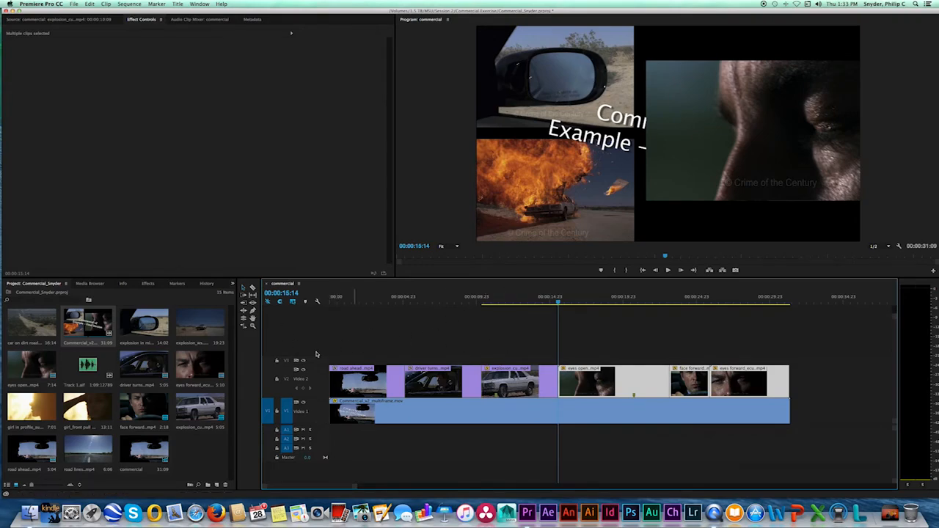
mouse_move(499, 301)
mouse_down()
mouse_move(469, 301)
mouse_move(481, 302)
mouse_up()
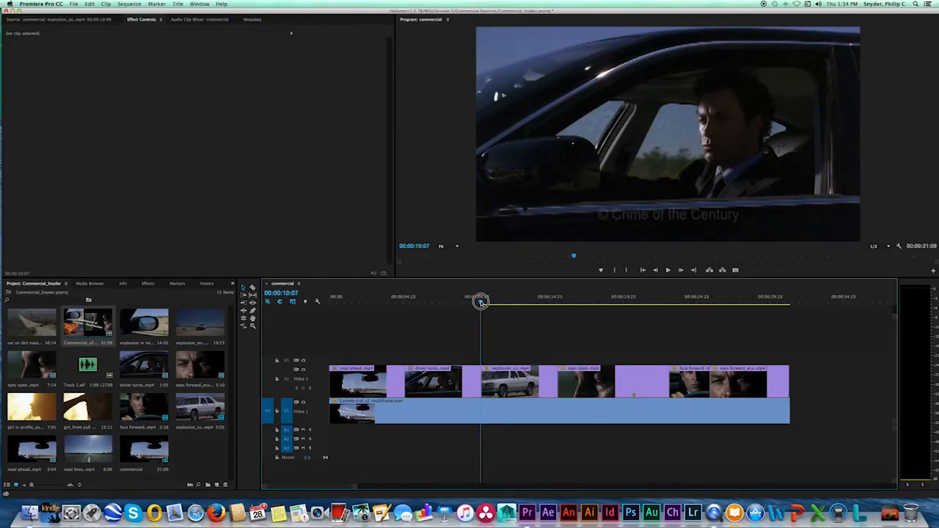
drag(482, 302, 480, 301)
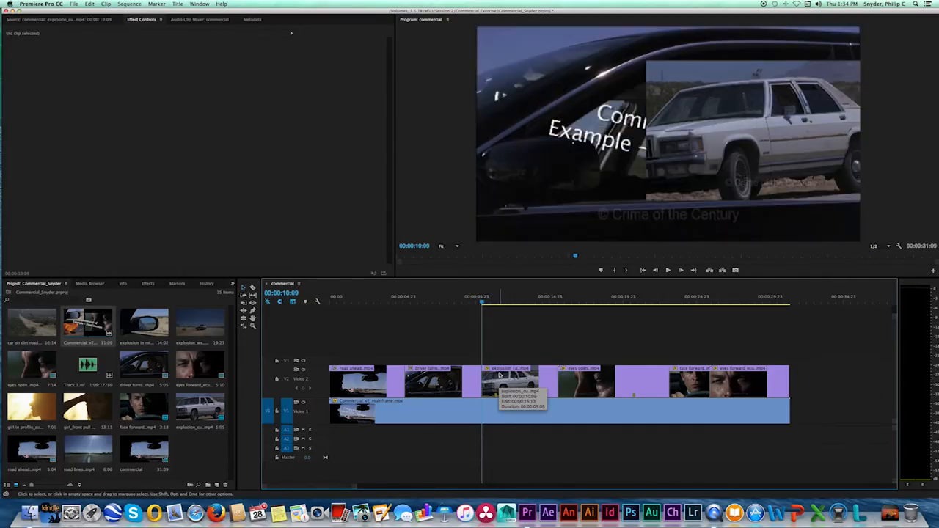
key(Right)
key(Right)
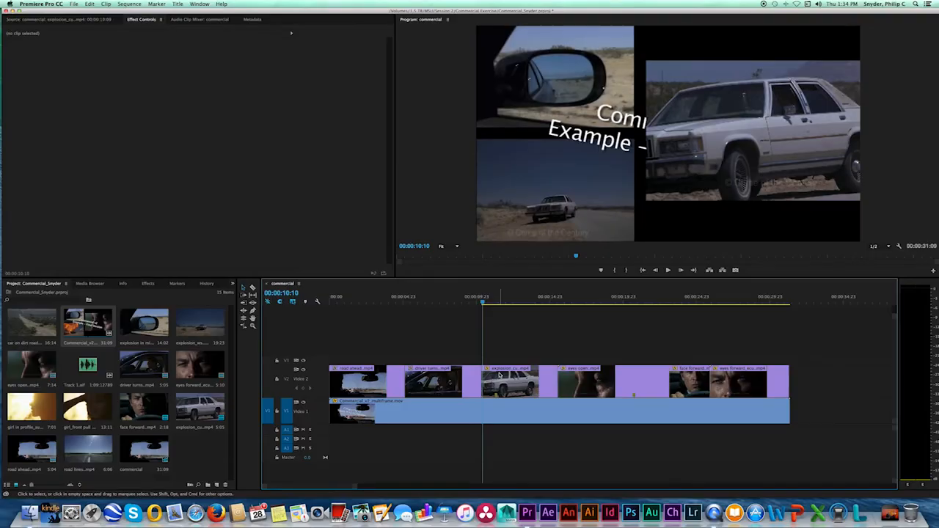
key(equal)
key(equal)
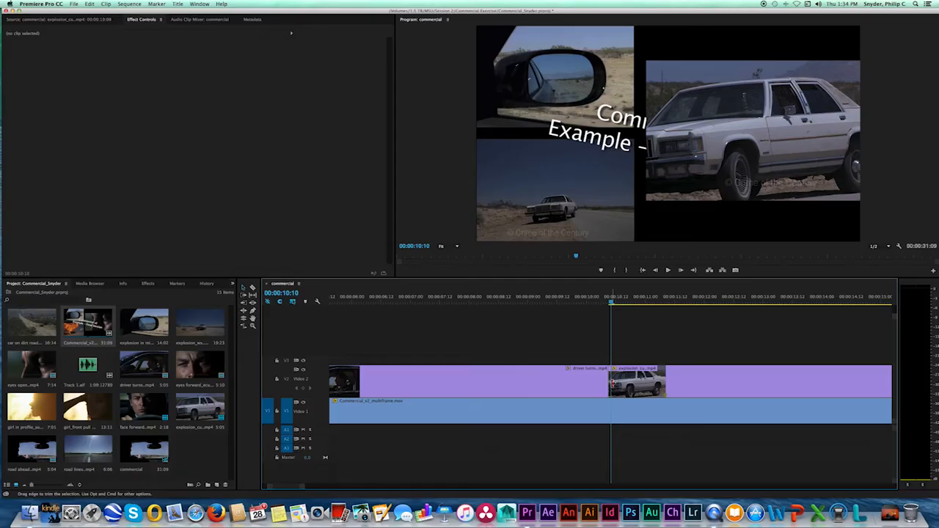
drag(611, 383, 611, 383)
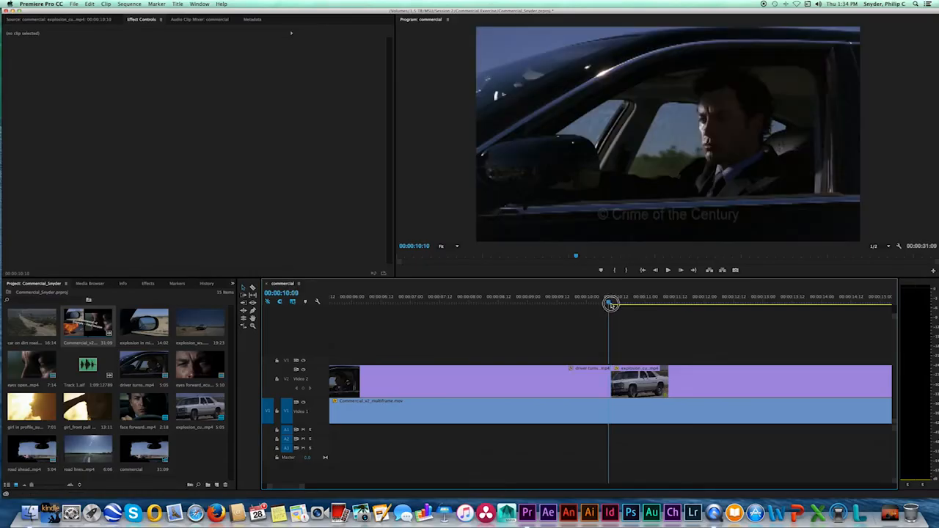
drag(612, 304, 609, 303)
key(Right)
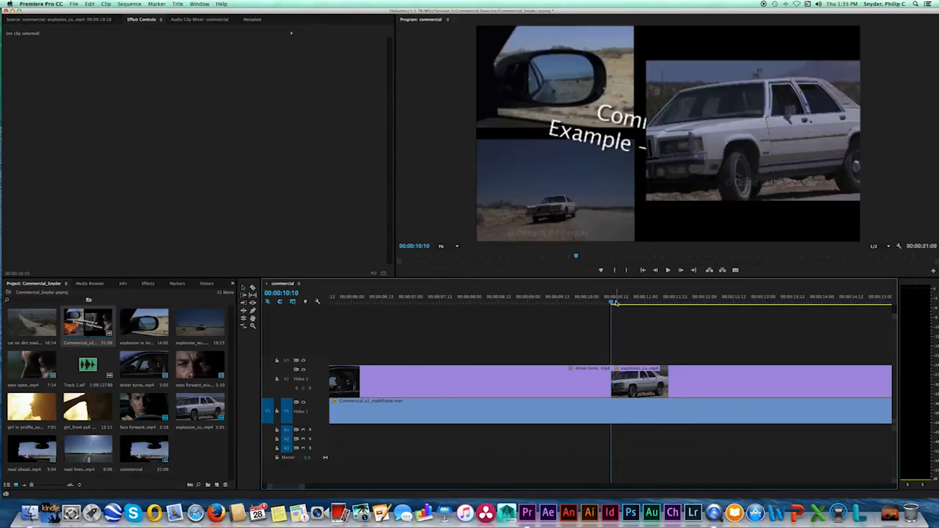
key(Left)
key(Right)
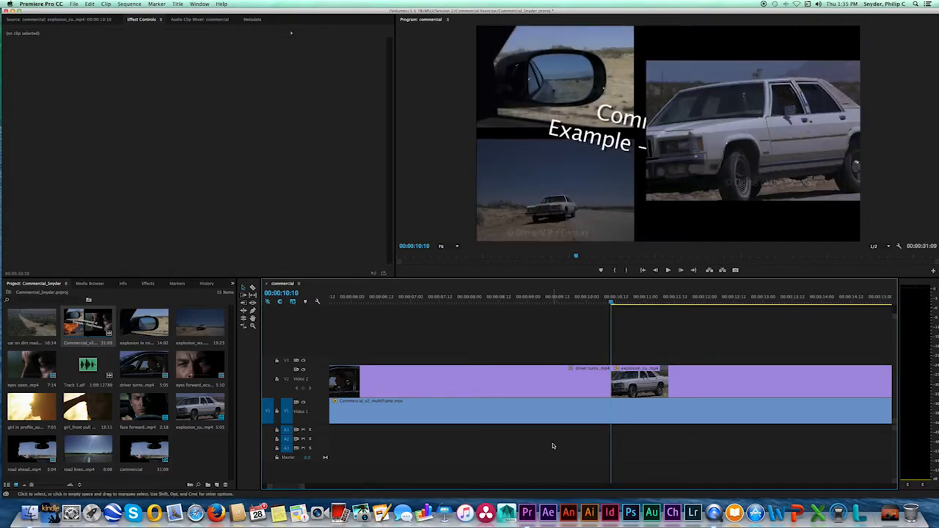
Step: Open the explosion in mirror clip in the Source Monitor and mark a sequence In point at 00:00:10:10, where the example's mirror frame starts
drag(304, 488, 327, 488)
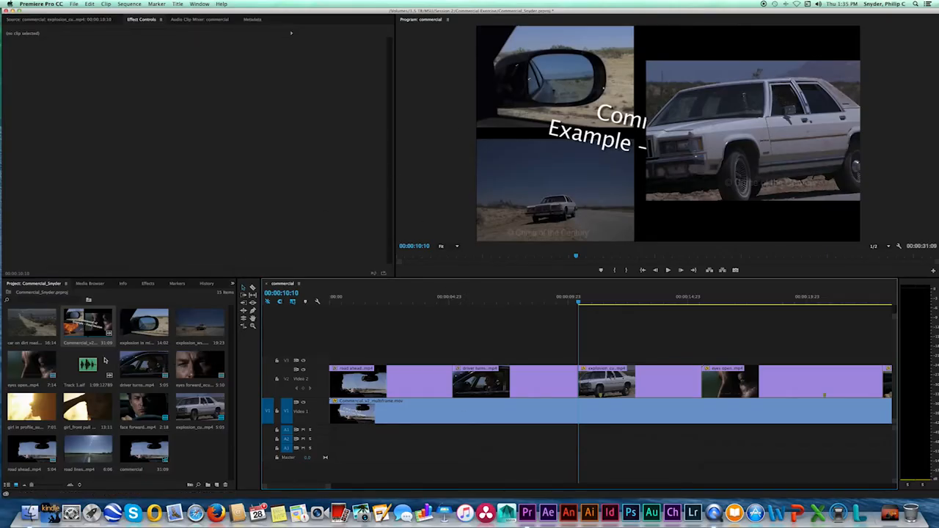
double_click(138, 325)
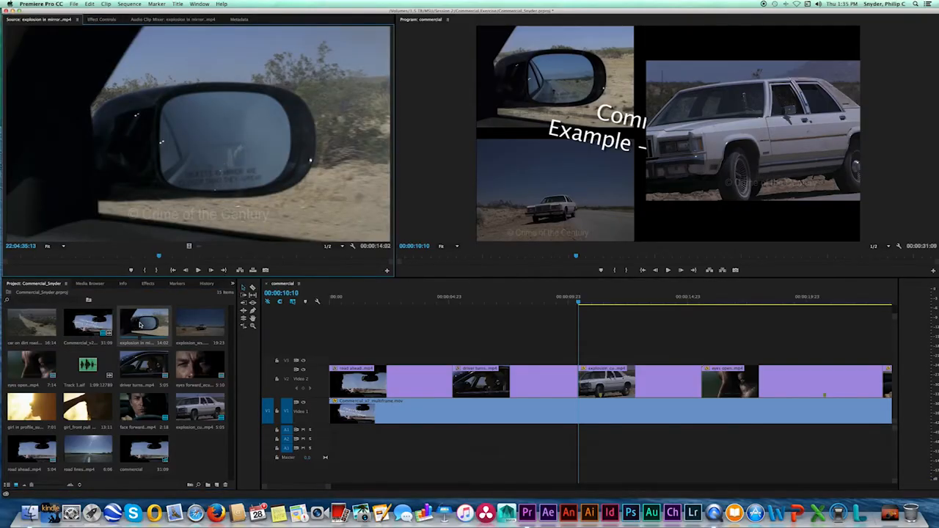
mouse_move(579, 303)
mouse_down()
mouse_move(509, 302)
mouse_move(579, 303)
mouse_up()
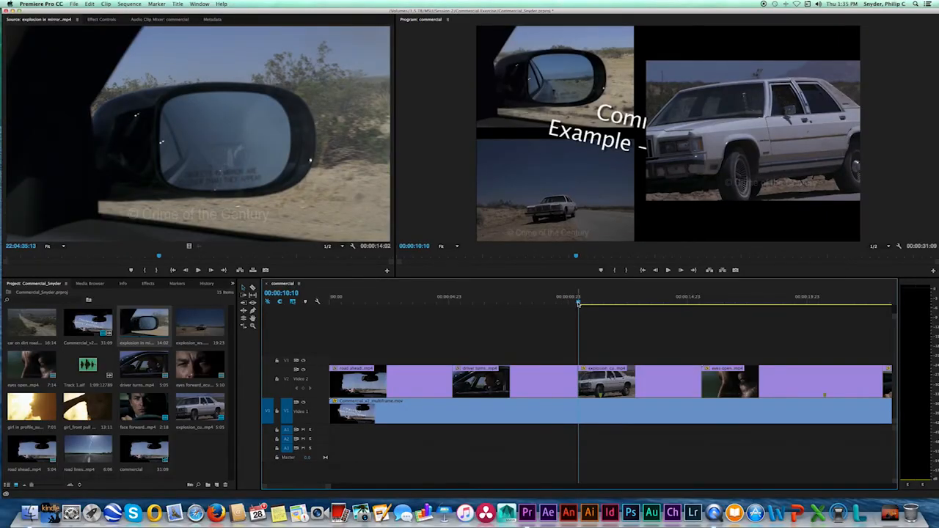
mouse_move(579, 303)
mouse_down()
mouse_move(687, 304)
mouse_move(578, 306)
mouse_move(701, 315)
mouse_move(579, 316)
mouse_up()
key(Left)
key(Right)
click(160, 258)
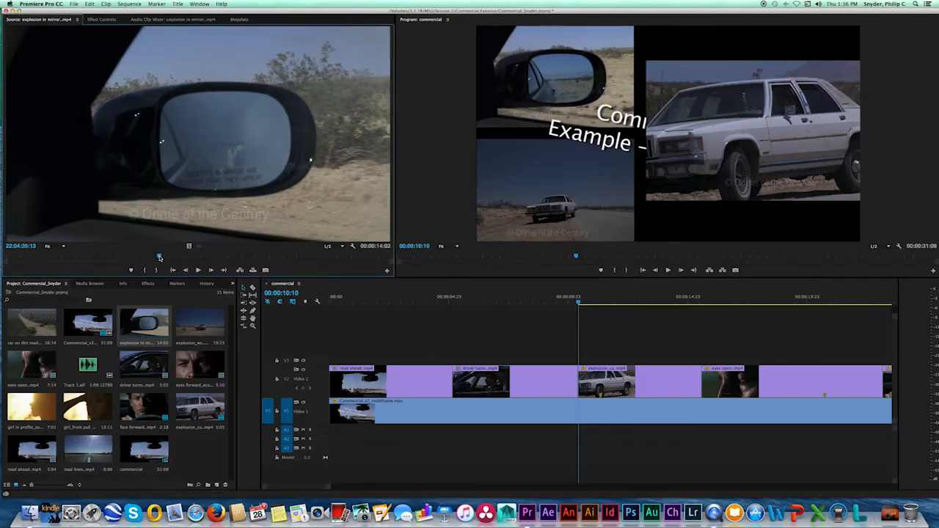
click(579, 303)
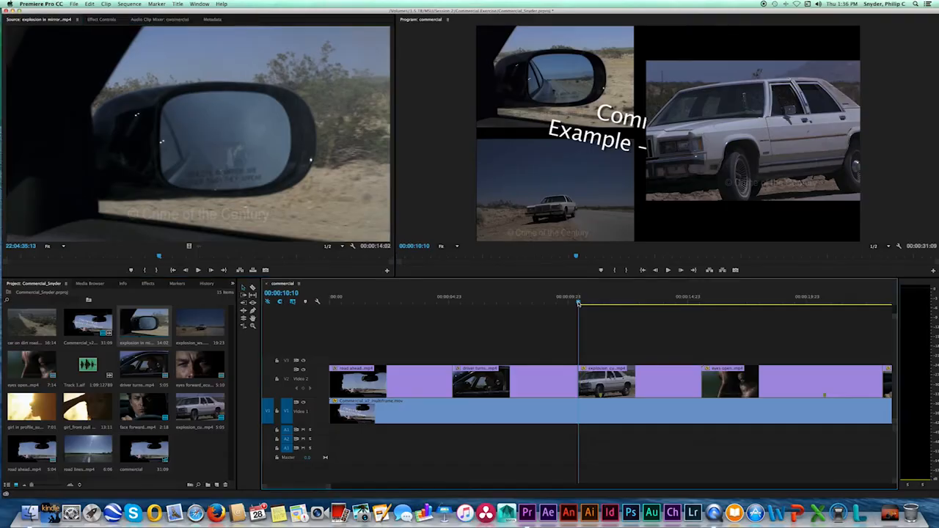
key(Left)
key(Right)
key(i)
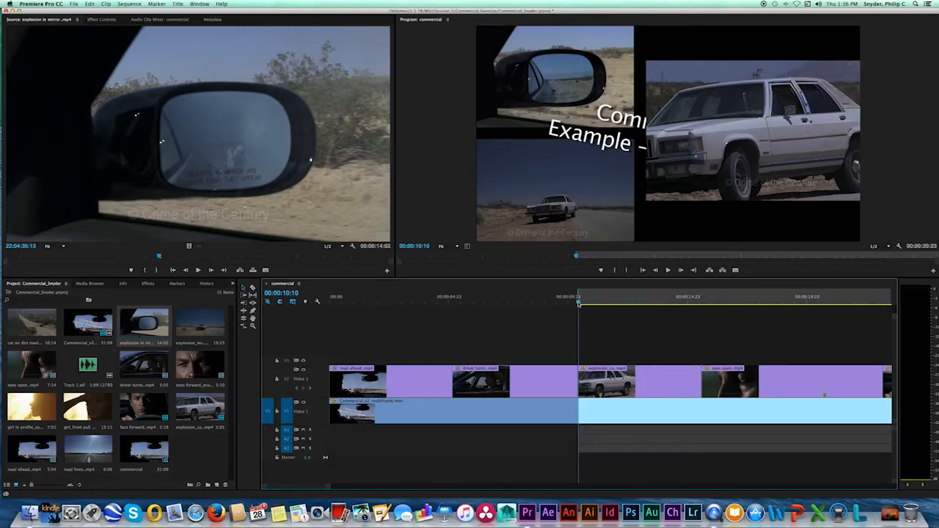
Step: Mark the sequence Out point at 00:00:18:02, near the end of the example's mirror shot
drag(580, 303, 763, 309)
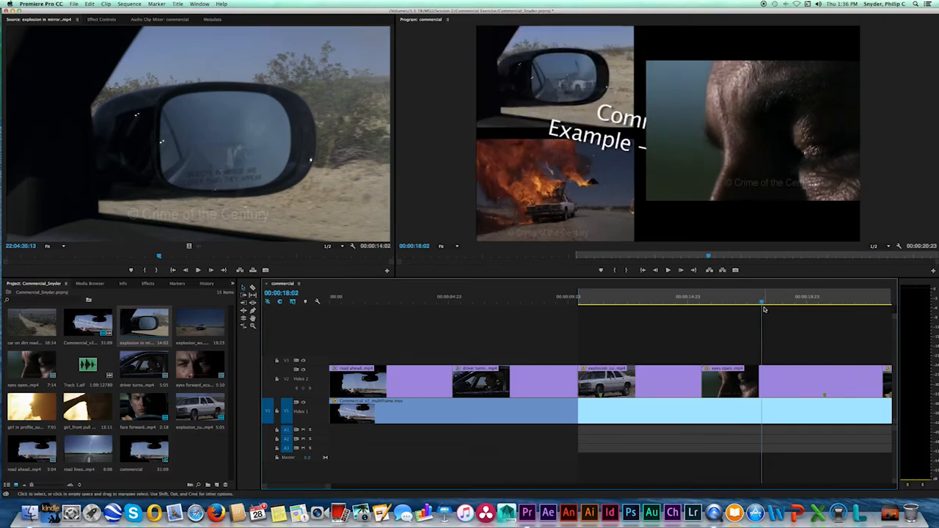
key(Right)
key(Left)
key(Right)
key(Left)
key(o)
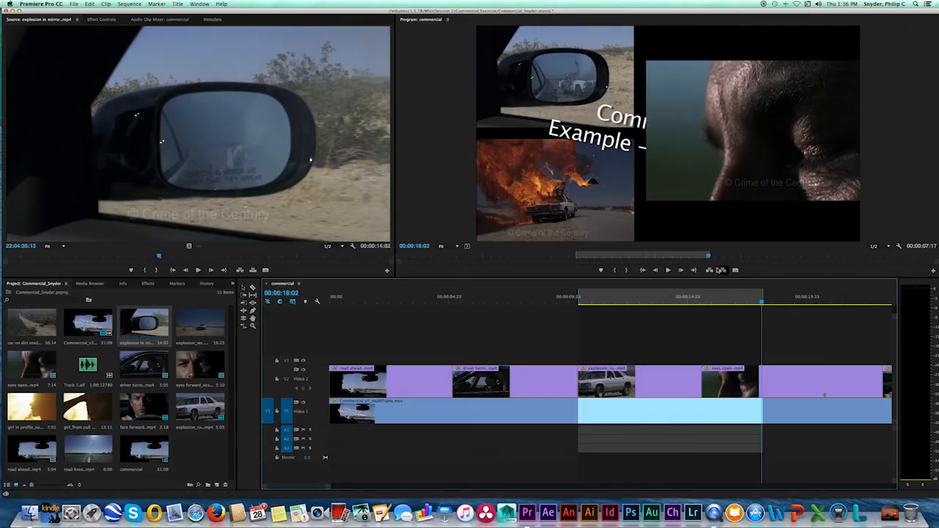
Step: Cue the sequence to 00:00:17:16 for comparison and the explosion in mirror source clip to its start at 22:04:29:21
mouse_move(709, 257)
mouse_down()
mouse_move(683, 256)
mouse_move(703, 255)
mouse_up()
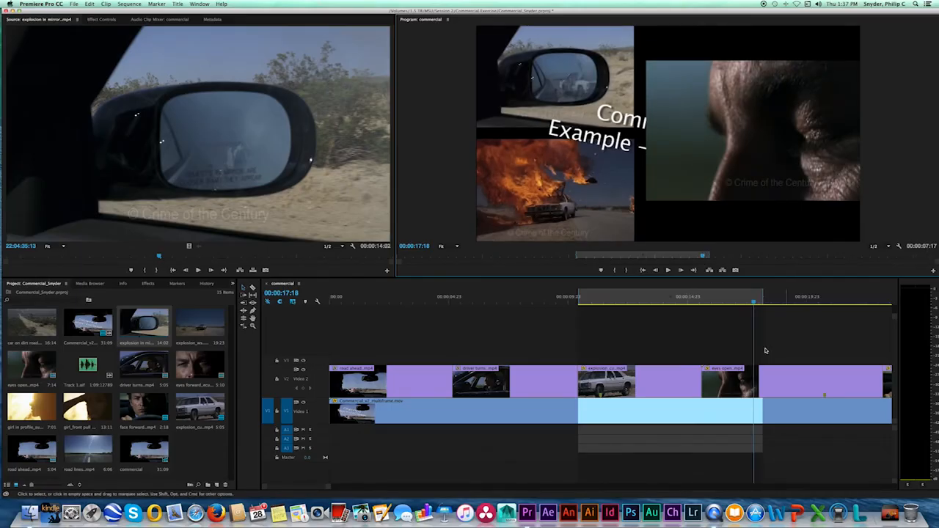
drag(753, 303, 752, 303)
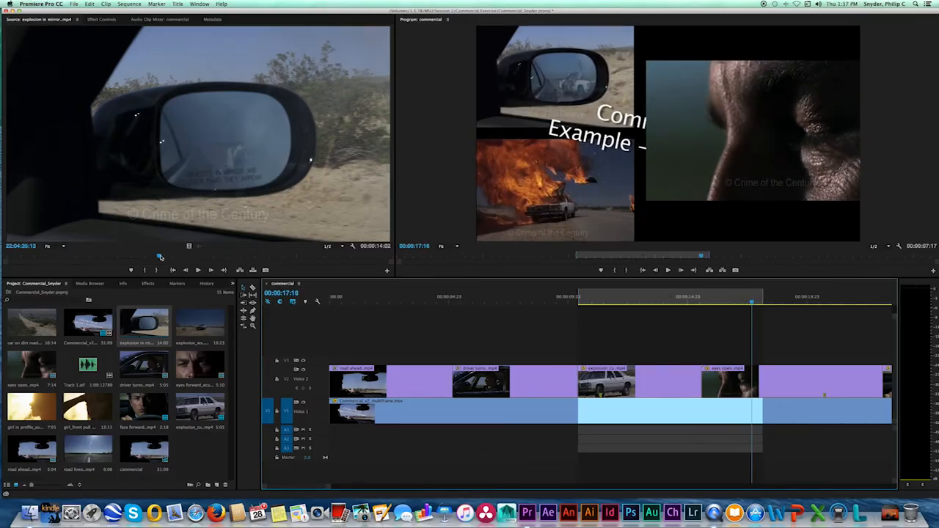
drag(158, 258, 4, 255)
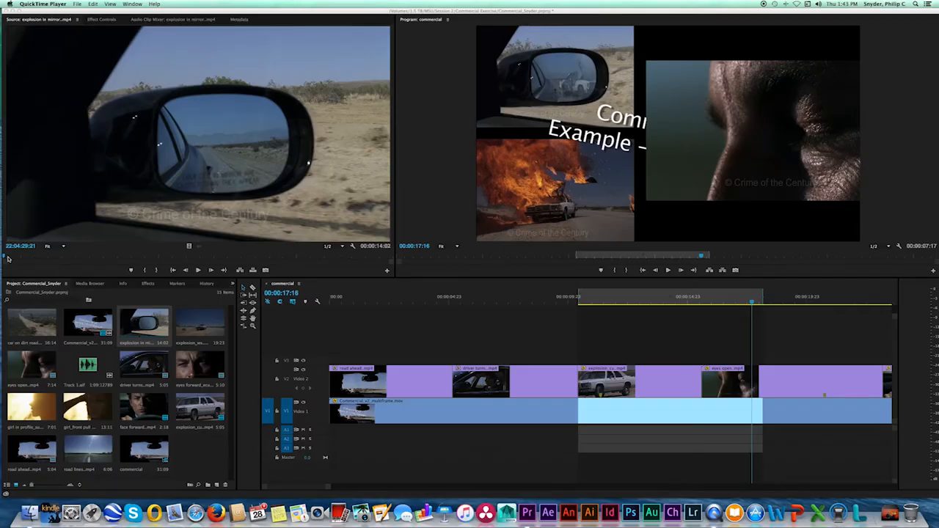
Step: Mark the explosion in mirror source clip's Out point at 22:04:37:13, matching the example's mirror frame at 00:00:17:16
drag(4, 258, 126, 259)
drag(135, 259, 221, 256)
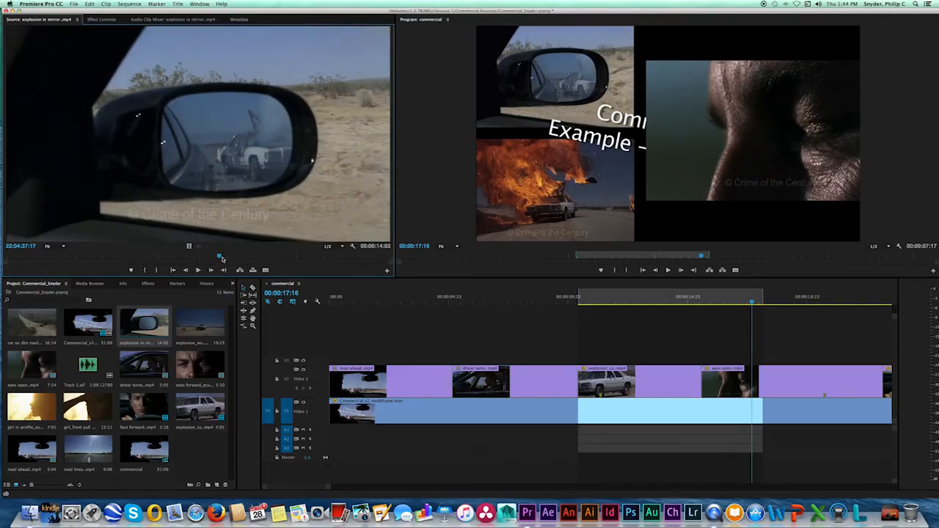
drag(220, 258, 232, 258)
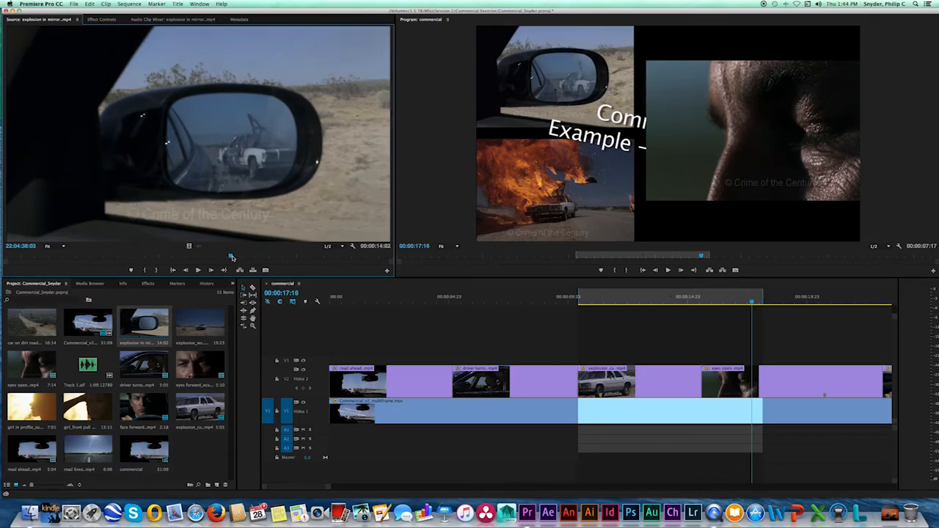
key(o)
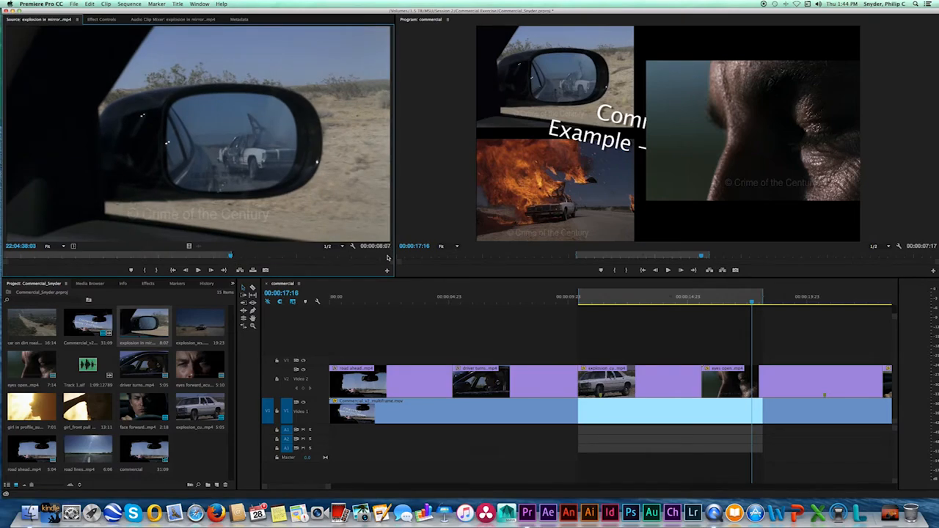
click(231, 256)
drag(230, 256, 217, 257)
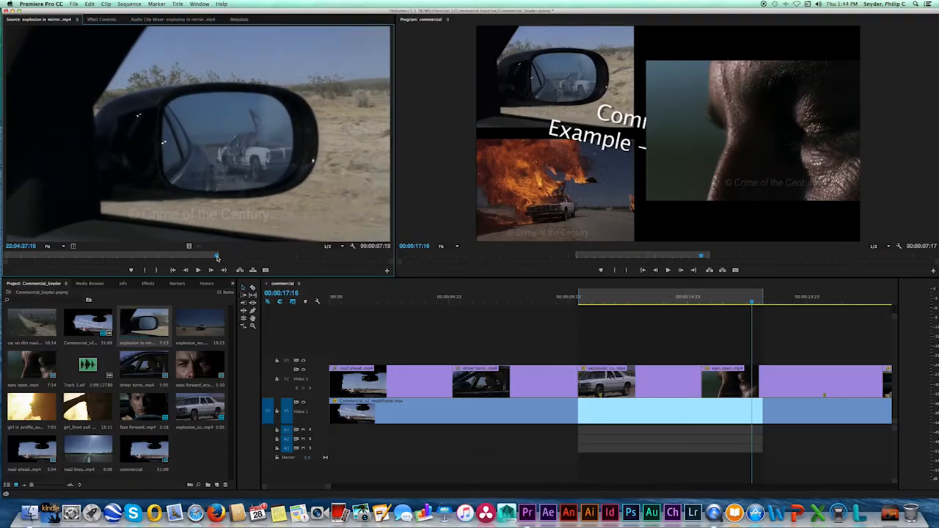
key(Left)
key(Left)
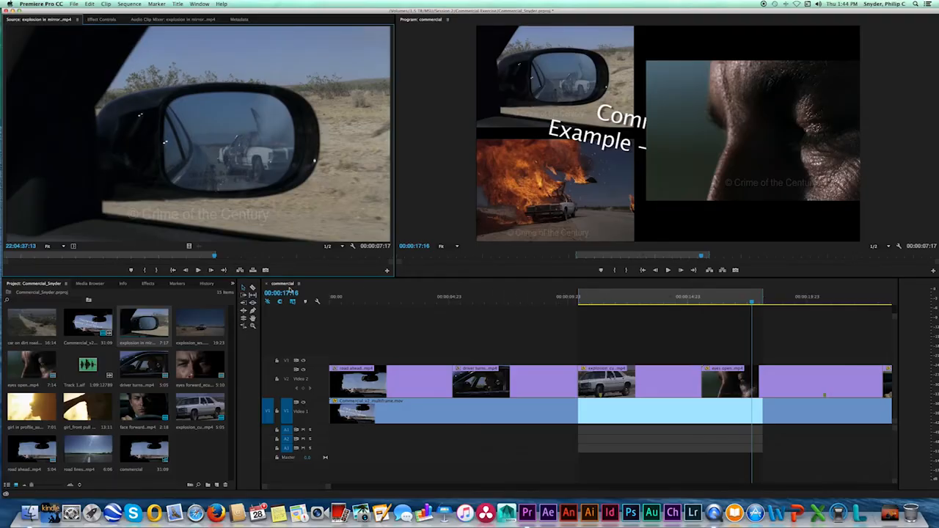
Step: Overwrite the marked explosion in mirror clip onto Video 3 within the sequence In/Out range, and enlarge that track to check its end
click(267, 360)
click(287, 360)
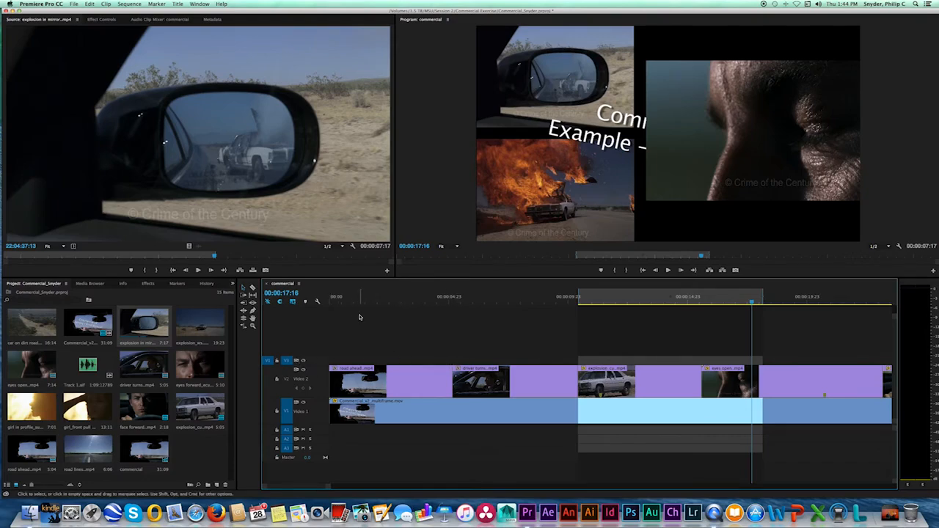
click(253, 271)
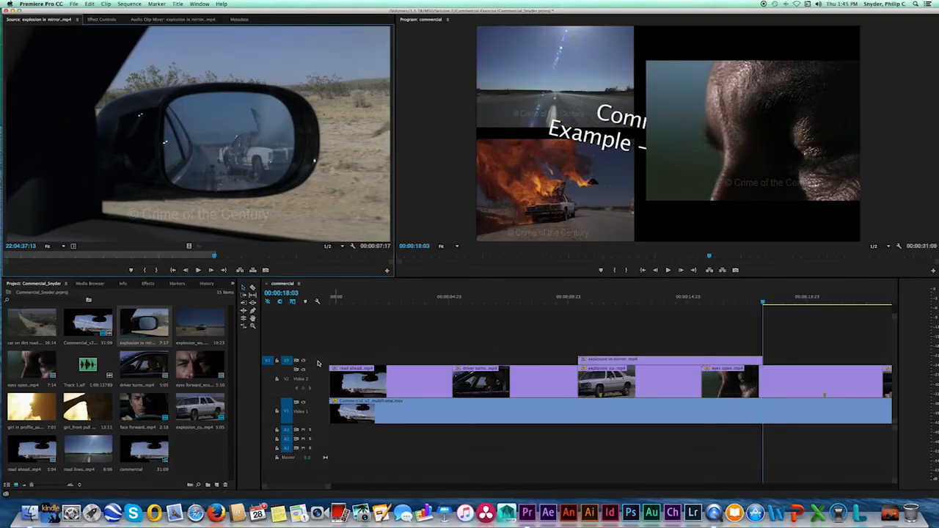
drag(319, 357, 319, 337)
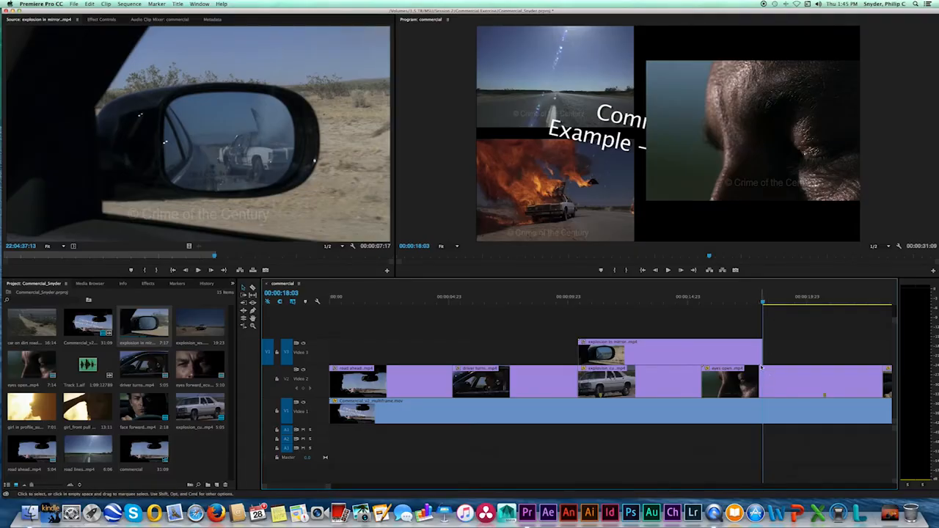
key(Left)
key(Right)
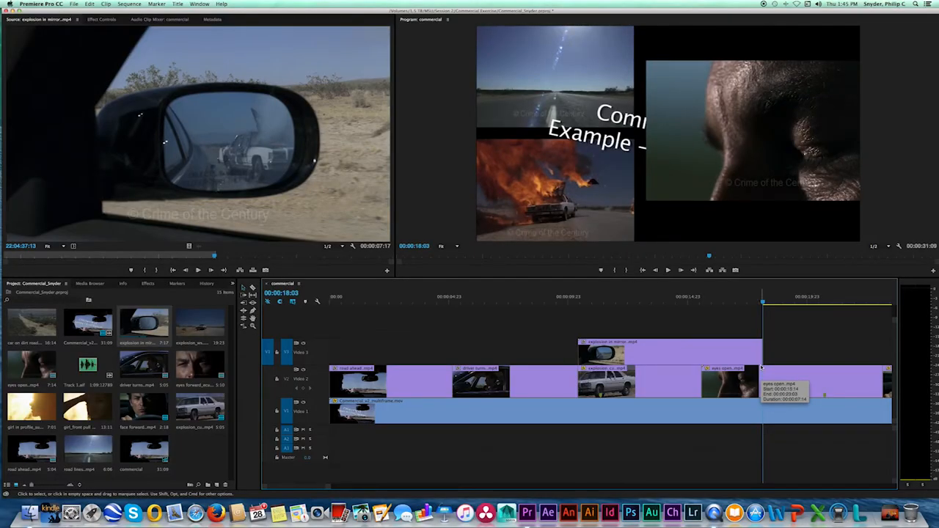
Step: Cue the sequence to 00:00:15:00 and shrink the explosion in mirror clip's picture to roughly the size of the example's mirror frame
click(706, 300)
drag(707, 299, 631, 302)
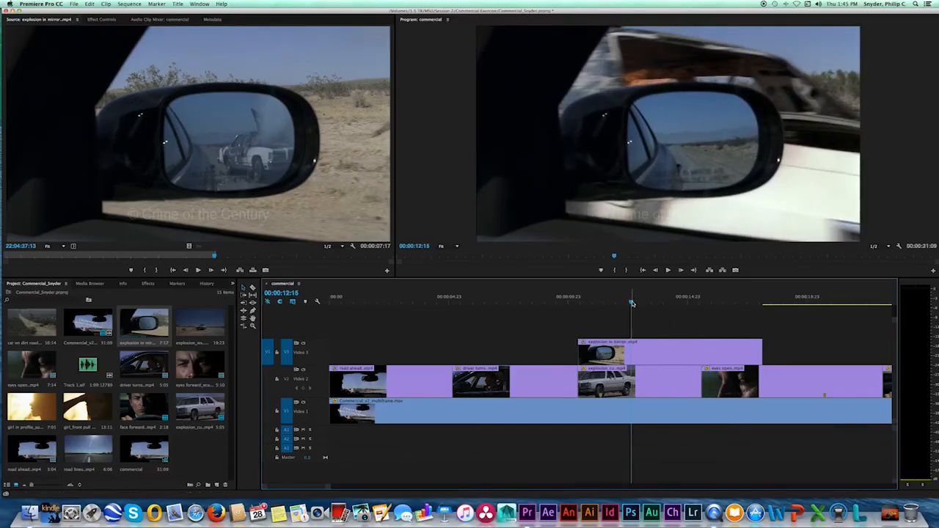
click(653, 353)
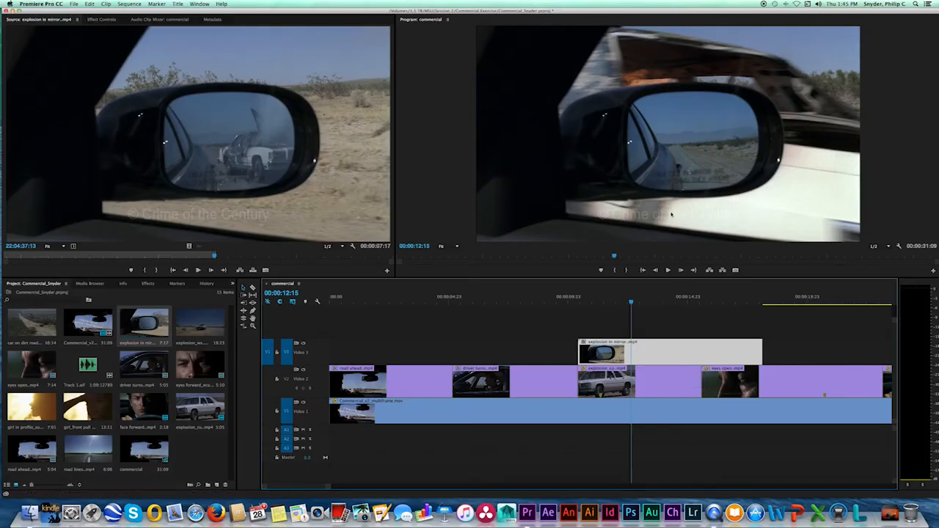
double_click(681, 156)
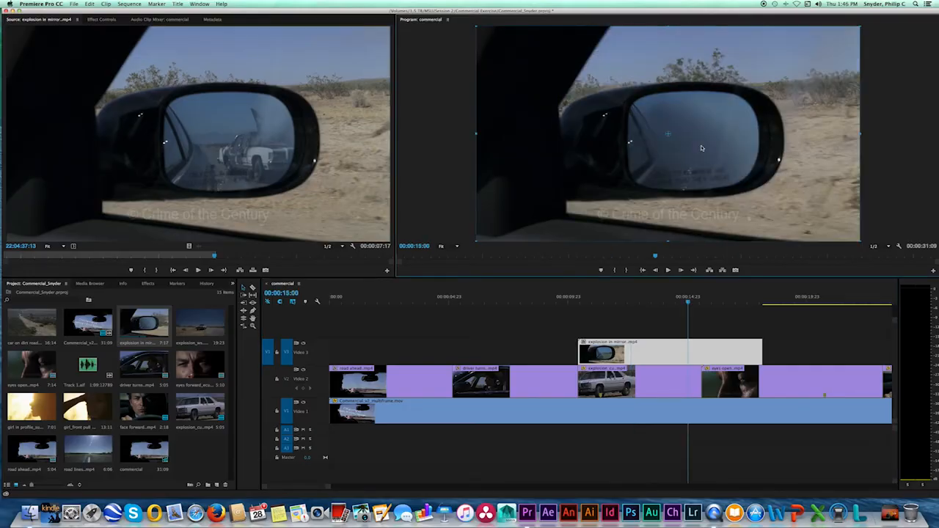
drag(863, 134, 753, 135)
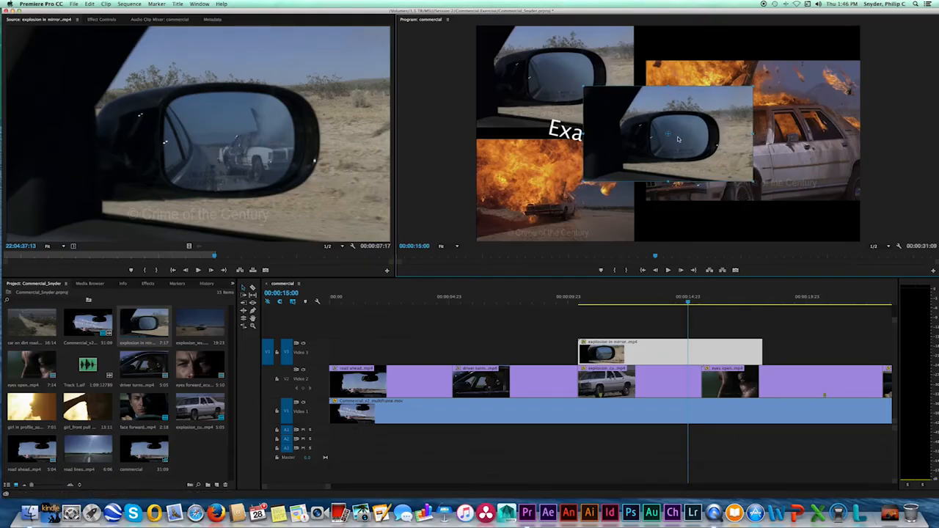
Step: Reposition the shrunken explosion in mirror picture over the example's mirror frame
drag(680, 140, 613, 137)
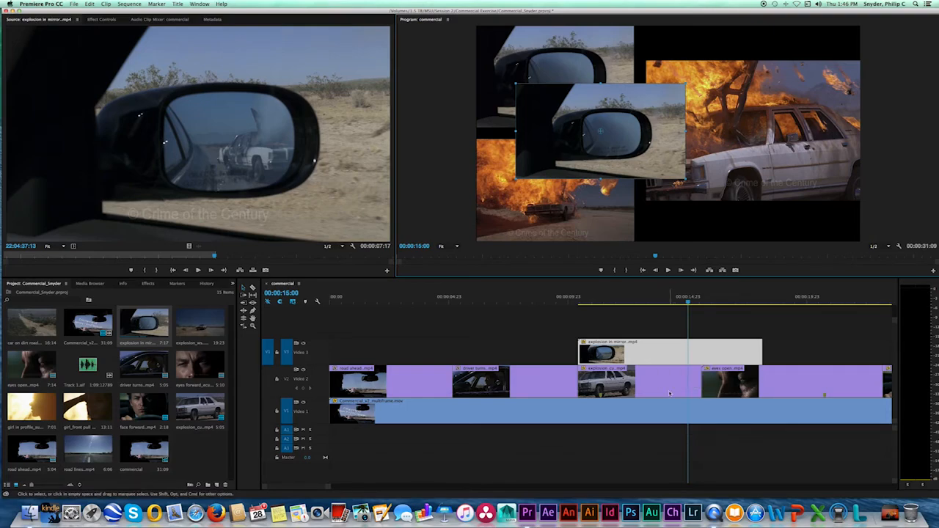
click(661, 387)
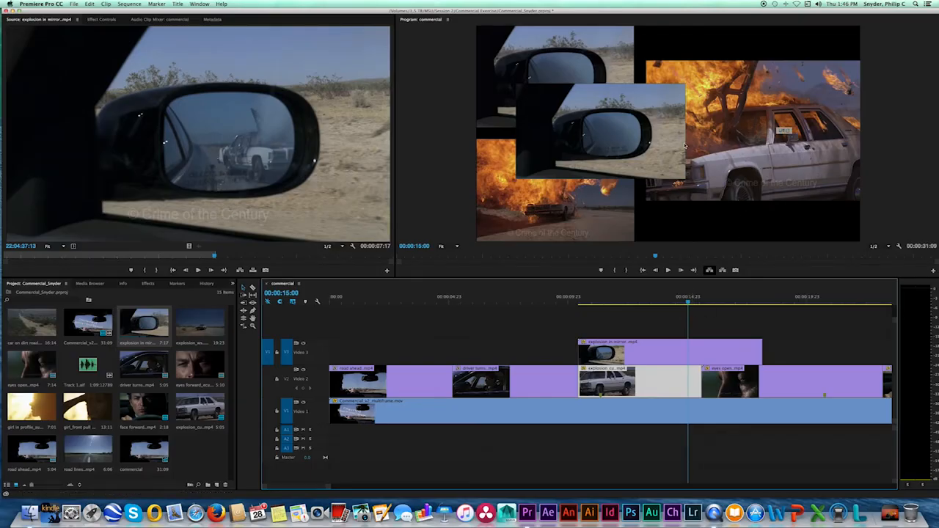
click(634, 149)
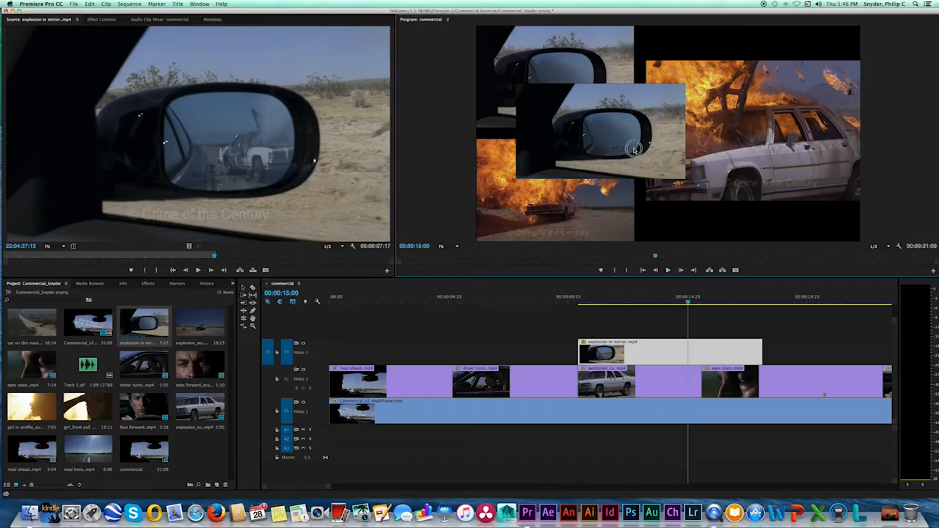
drag(634, 149, 574, 90)
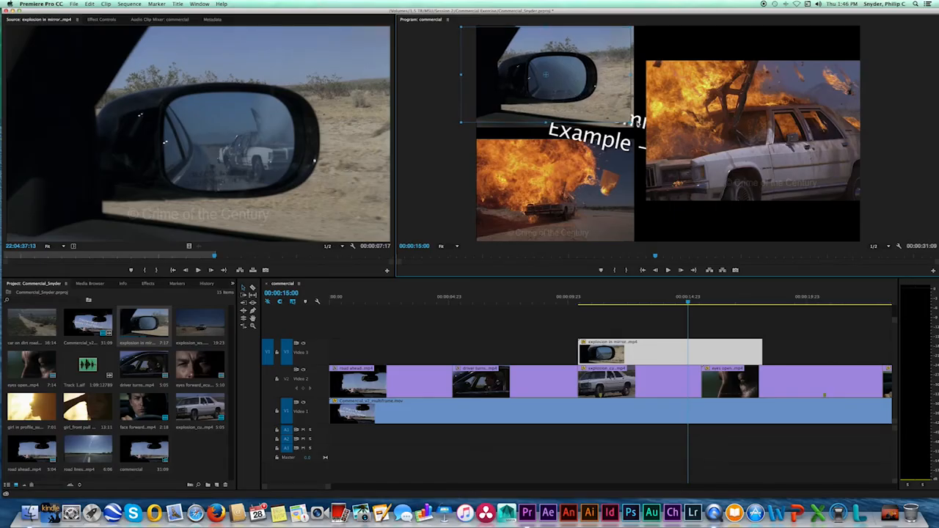
Step: Fine-tune the explosion in mirror picture's scale and position until it covers the example's mirror frame, comparing the two side by side
drag(633, 122, 619, 117)
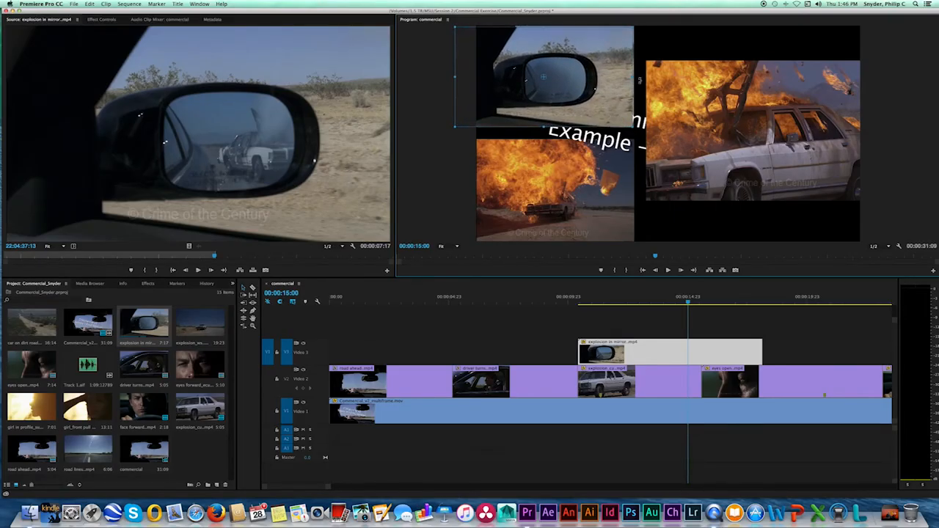
drag(633, 78, 594, 70)
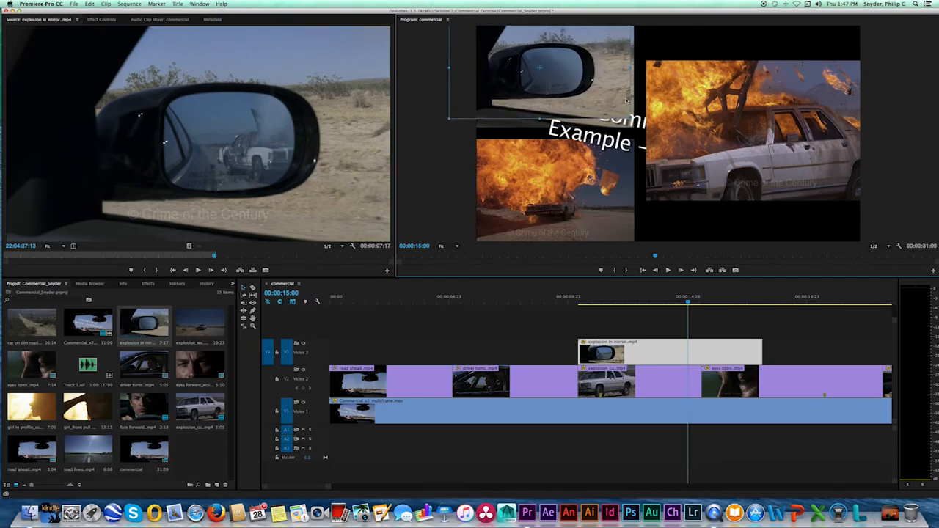
drag(630, 118, 606, 178)
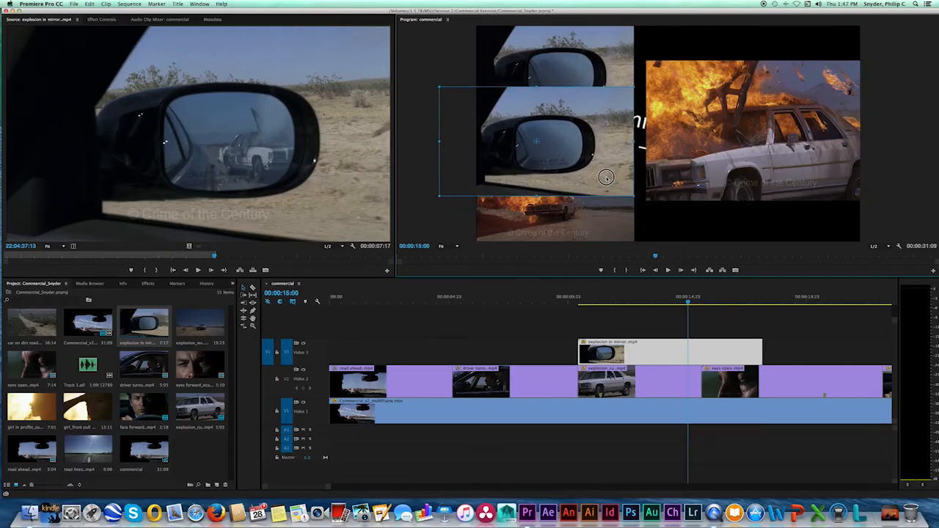
drag(606, 178, 606, 178)
drag(634, 141, 589, 151)
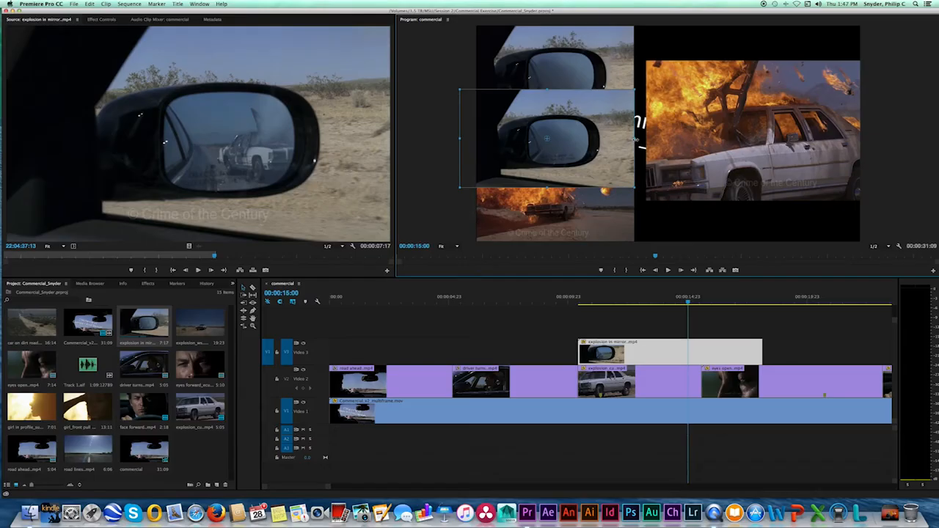
drag(593, 147, 592, 95)
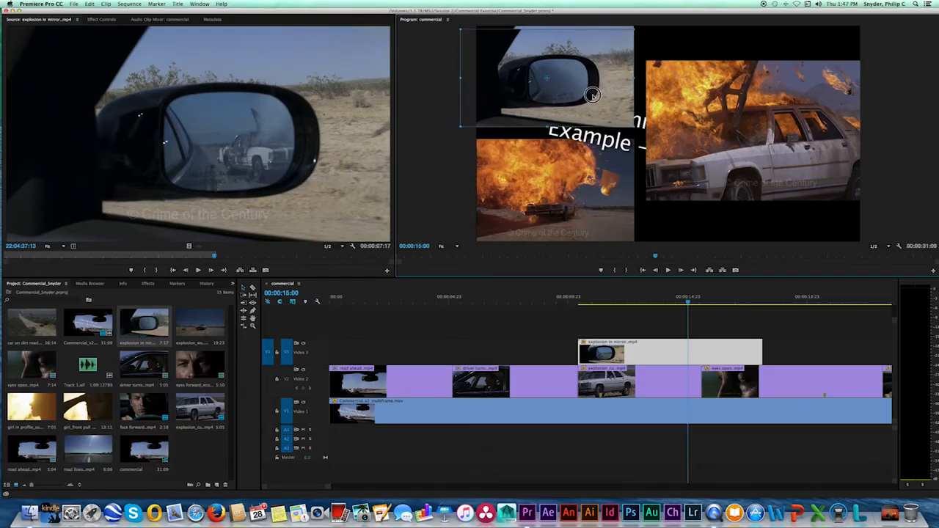
drag(543, 128, 573, 115)
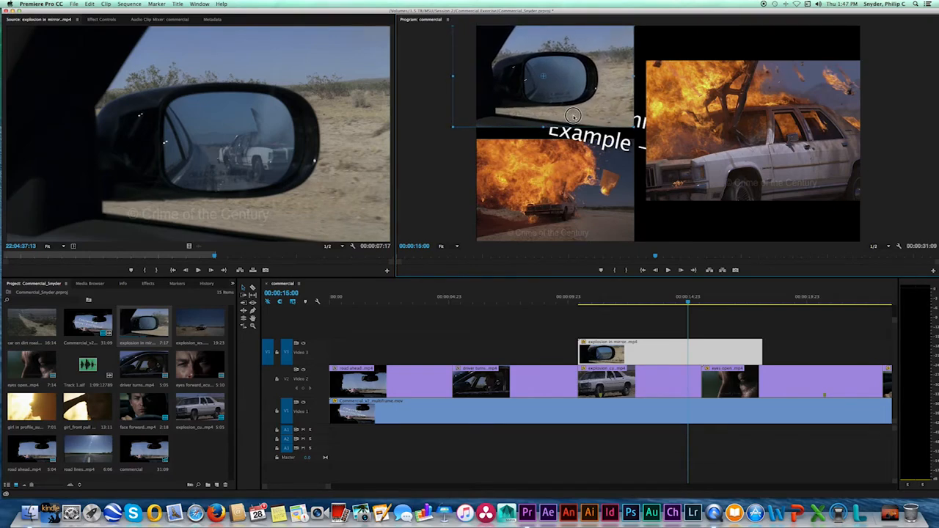
click(449, 181)
Step: Open the explosion_ws clip in the Source Monitor and mark a sequence In point at 00:00:10:10
double_click(199, 333)
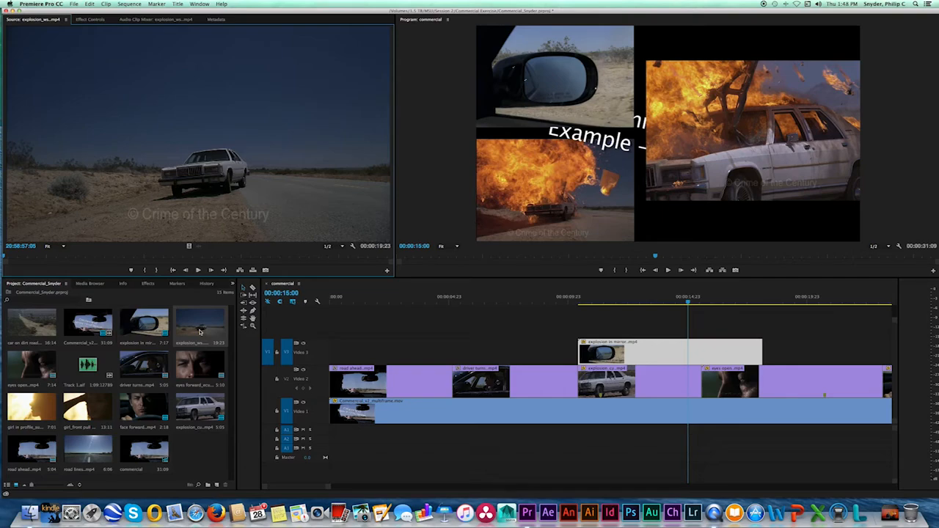
mouse_move(6, 257)
mouse_down()
mouse_move(363, 264)
mouse_move(3, 254)
mouse_up()
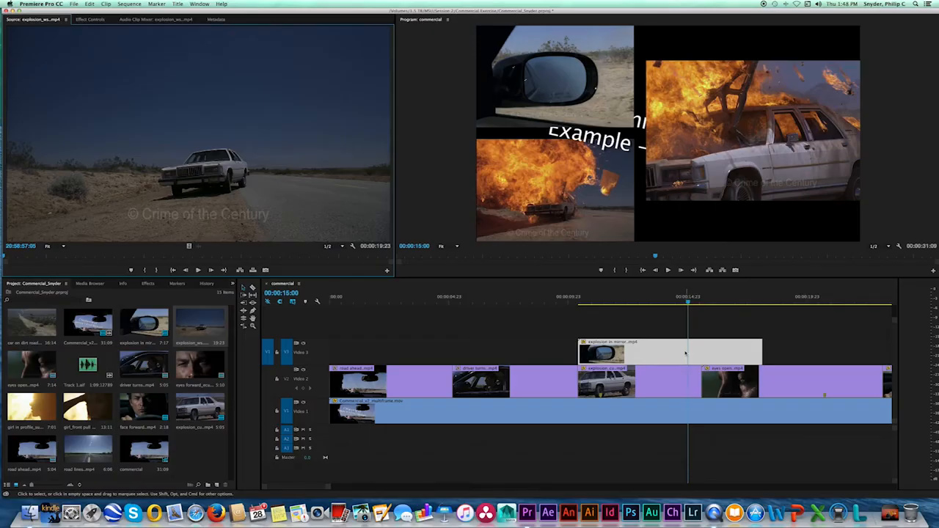
drag(687, 303, 579, 302)
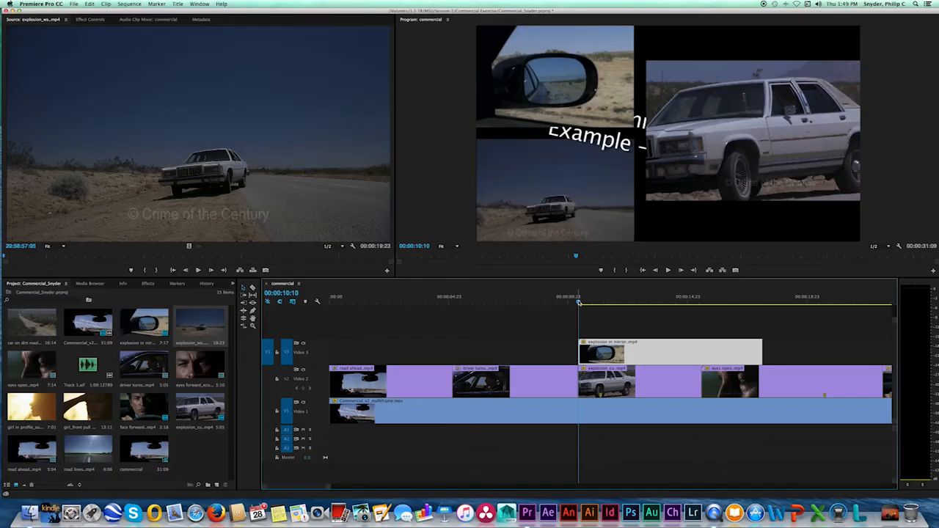
key(i)
Step: Scrub the sequence forward from the In point to examine the example's wide explosion shot
drag(580, 302, 621, 303)
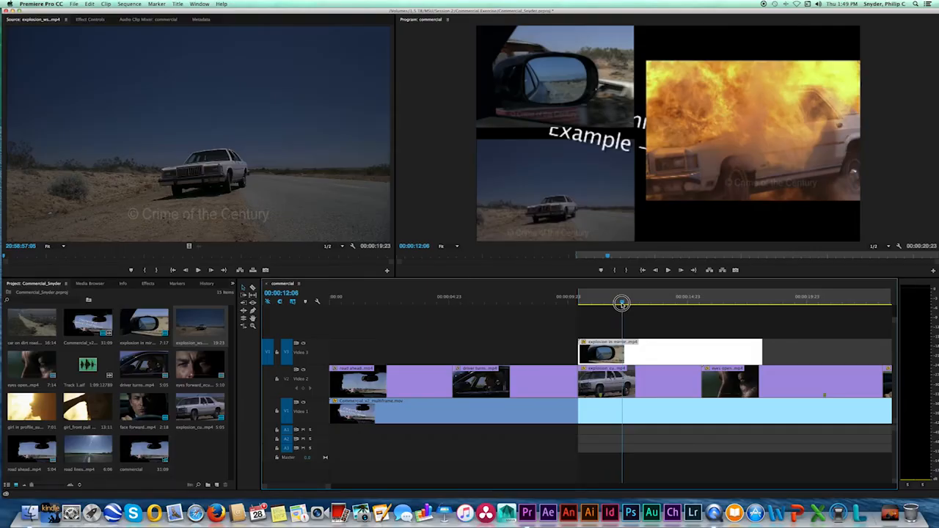
Step: Mark the commercial sequence's Out point at 00:00:20:16, where the lower-left explosion shot ends in the reference video
drag(621, 303, 623, 303)
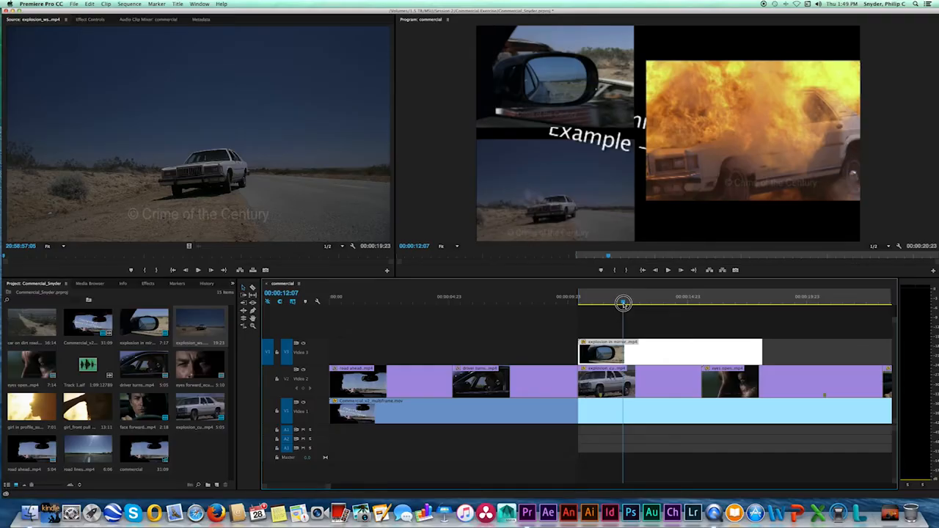
drag(623, 303, 823, 306)
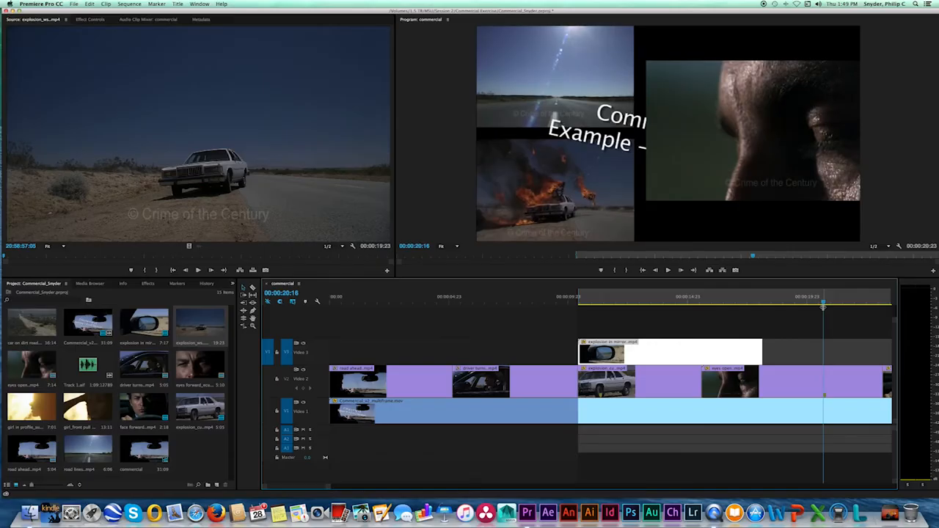
key(o)
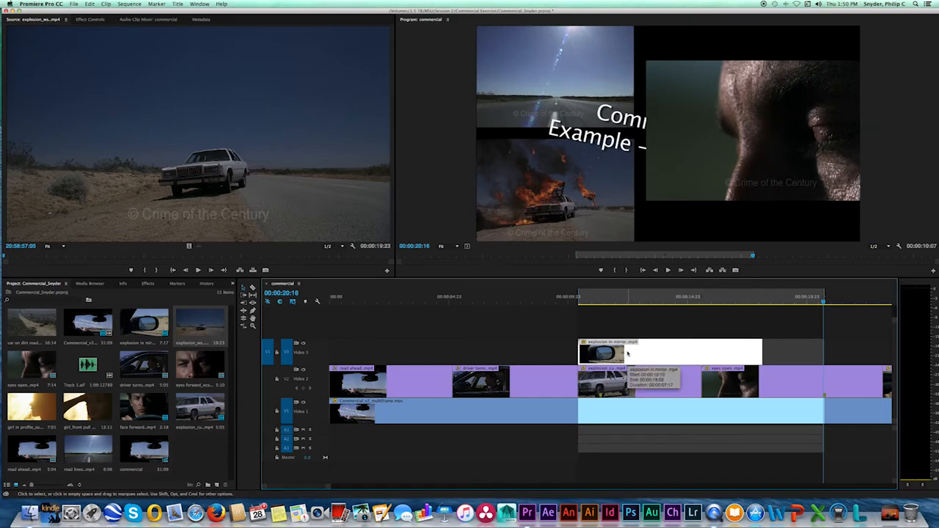
Step: Load explosion_ws.mp4 as the source, mark its Out point at 20:59:07:11, and park the sequence playhead at 00:00:10:10
double_click(205, 331)
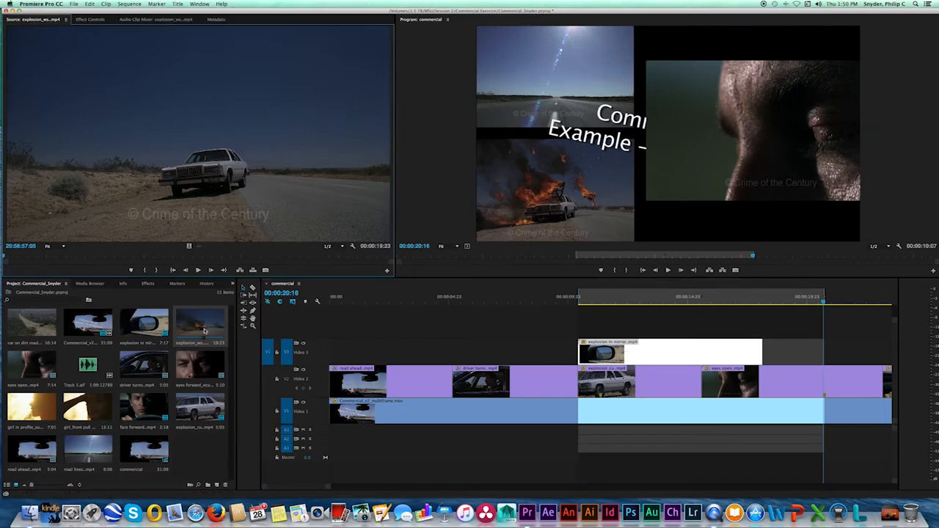
click(116, 251)
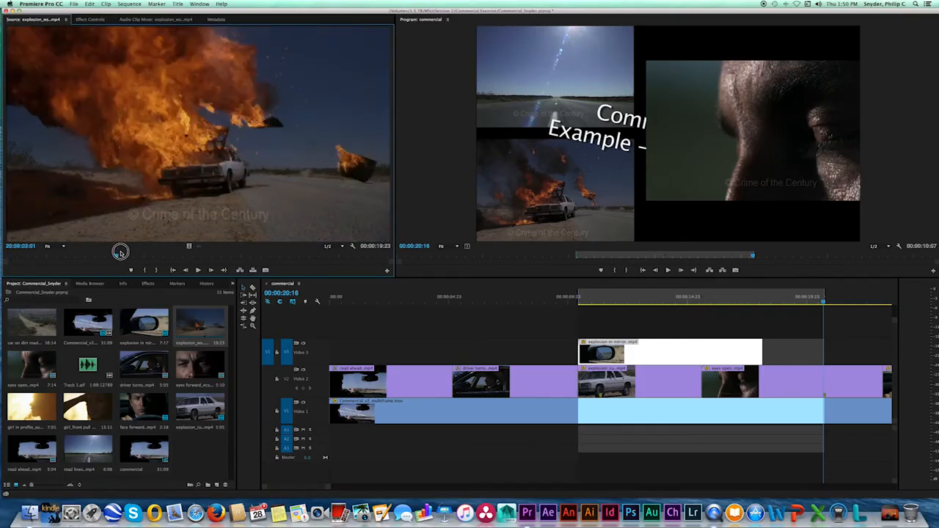
drag(116, 252, 6, 254)
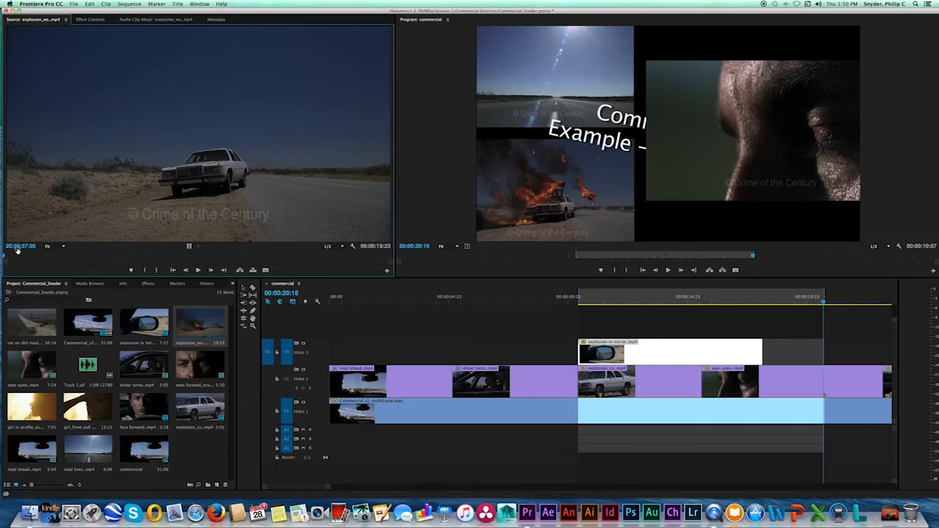
drag(3, 258, 204, 260)
key(o)
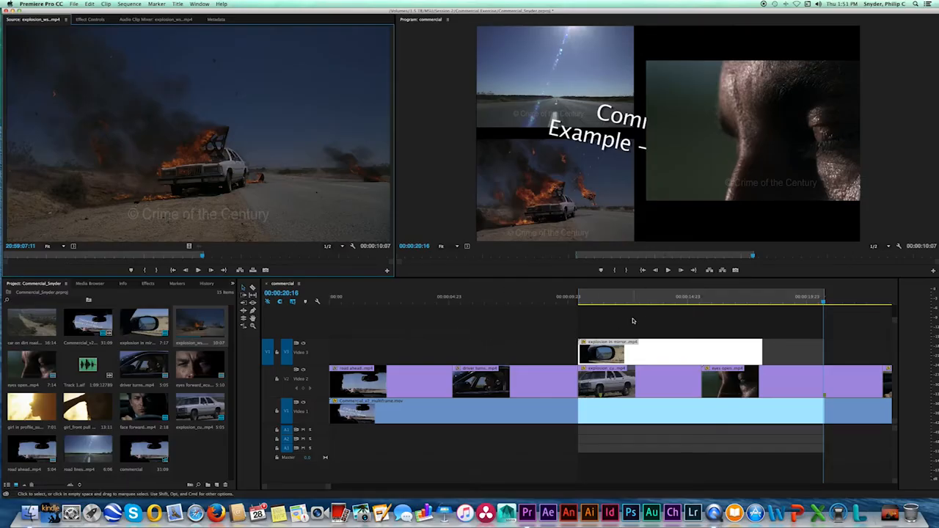
drag(640, 297, 578, 298)
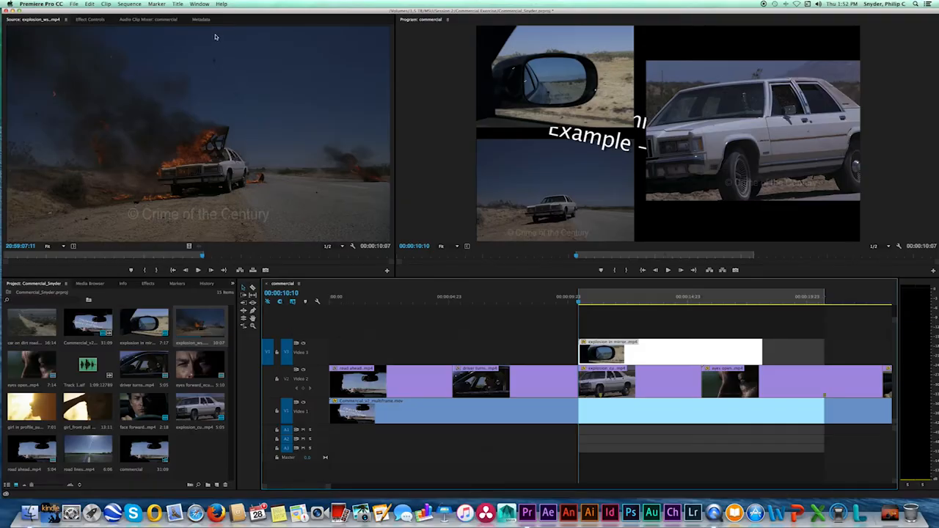
click(130, 5)
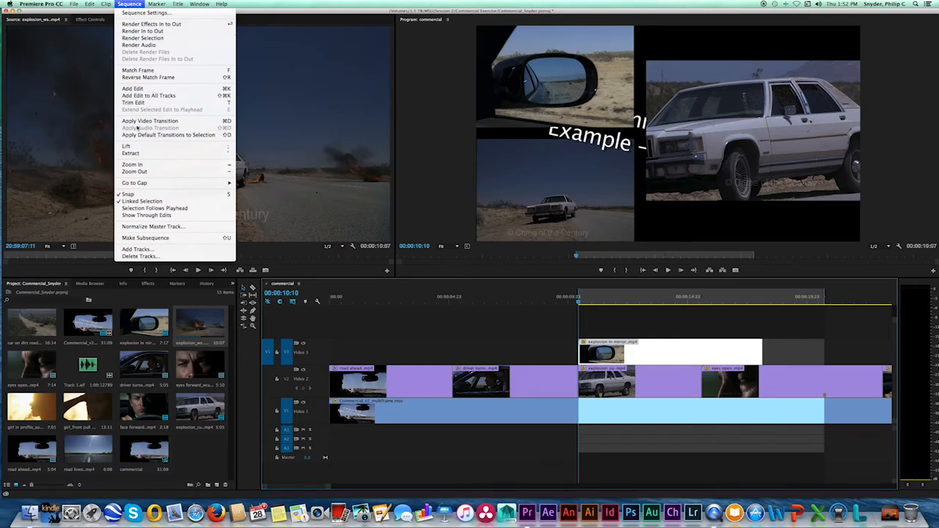
click(151, 250)
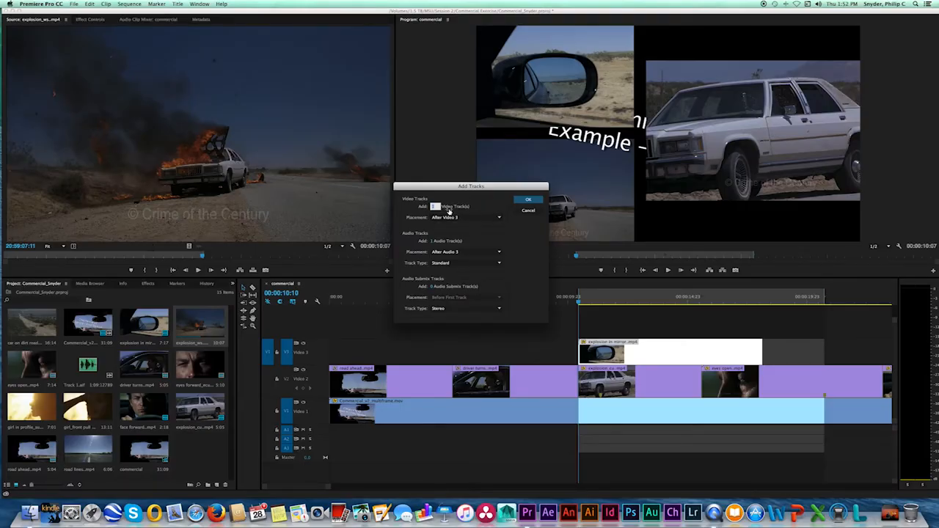
click(529, 201)
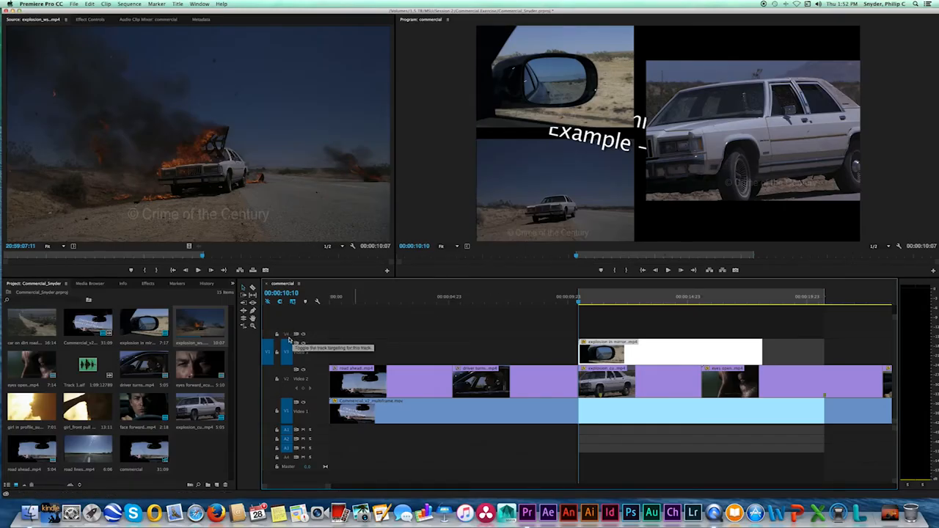
key(super+z)
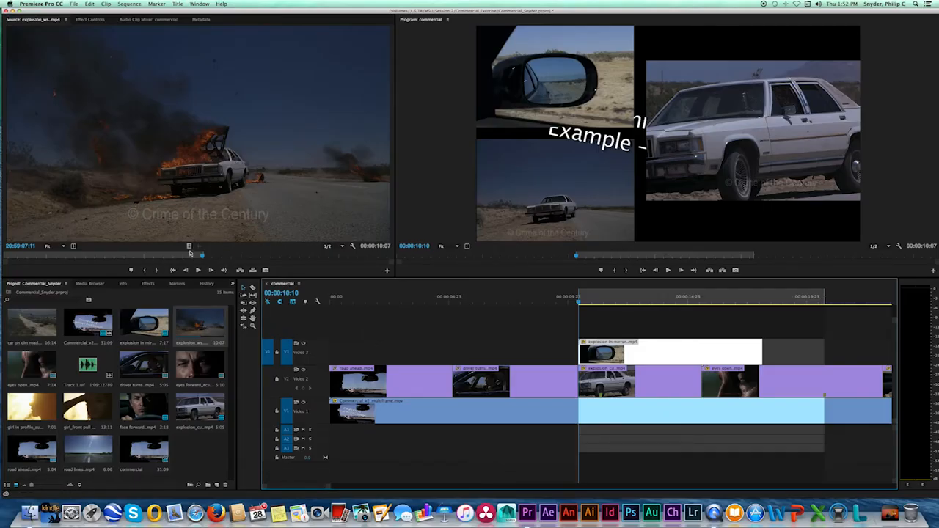
Step: Place the video of explosion_ws.mp4 on a new Video 4 track starting at 00:00:10:10, and expand that track's height
drag(189, 246, 579, 324)
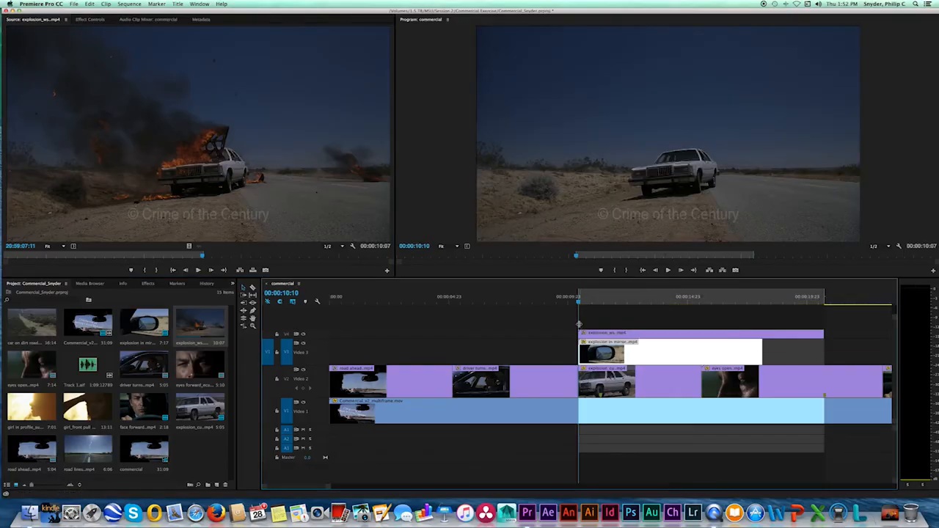
double_click(323, 331)
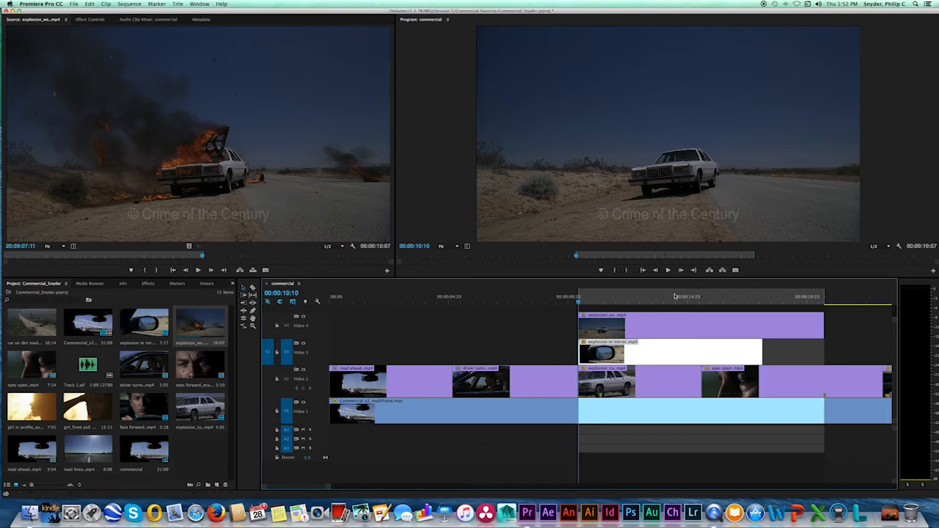
Step: At 00:00:11:01, scale the explosion_ws.mp4 clip down to a little over half the frame width and move it toward the frame's upper edge
click(595, 302)
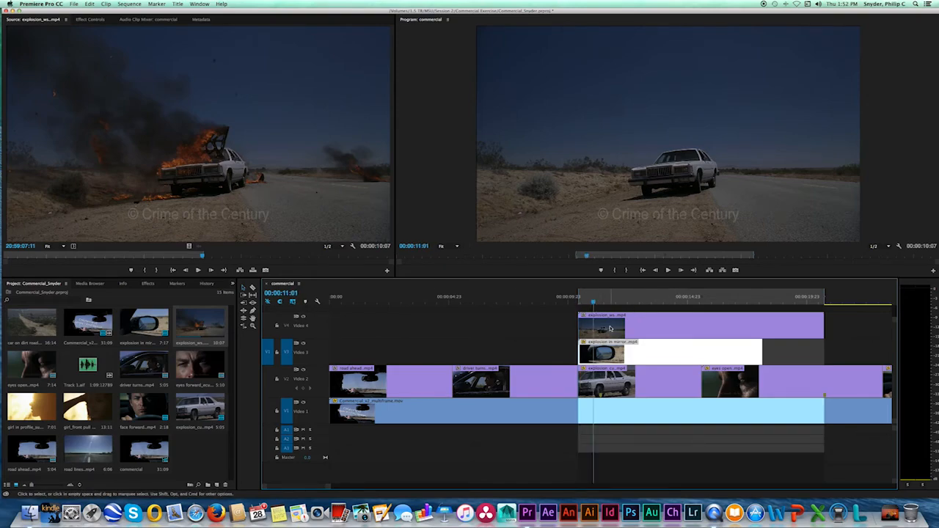
click(609, 329)
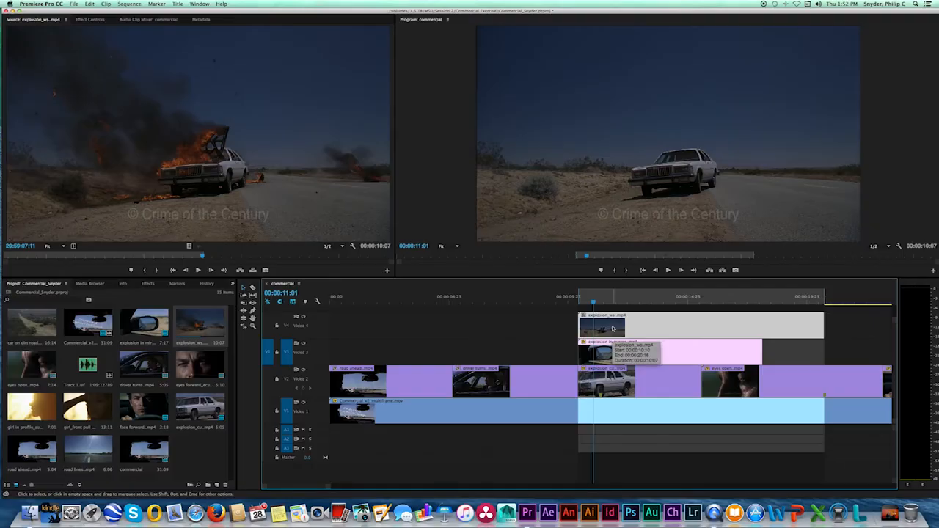
click(686, 160)
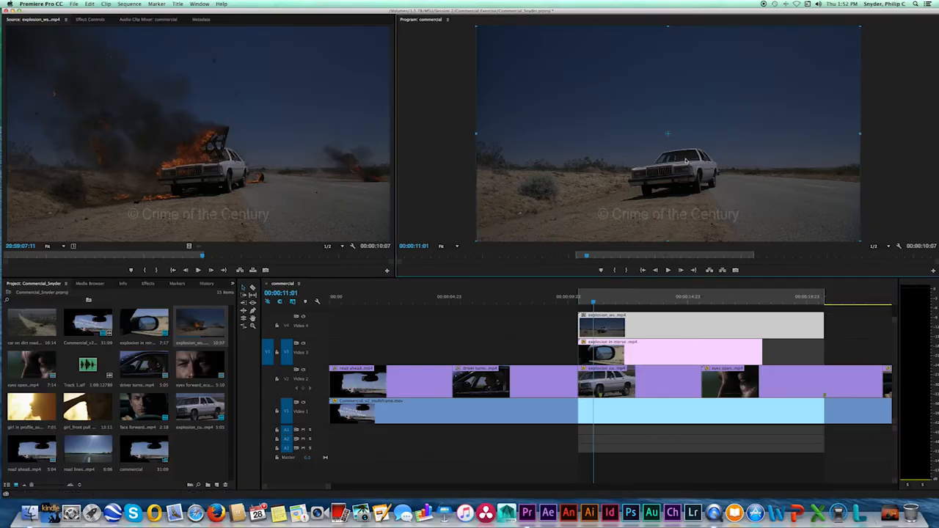
drag(859, 133, 781, 139)
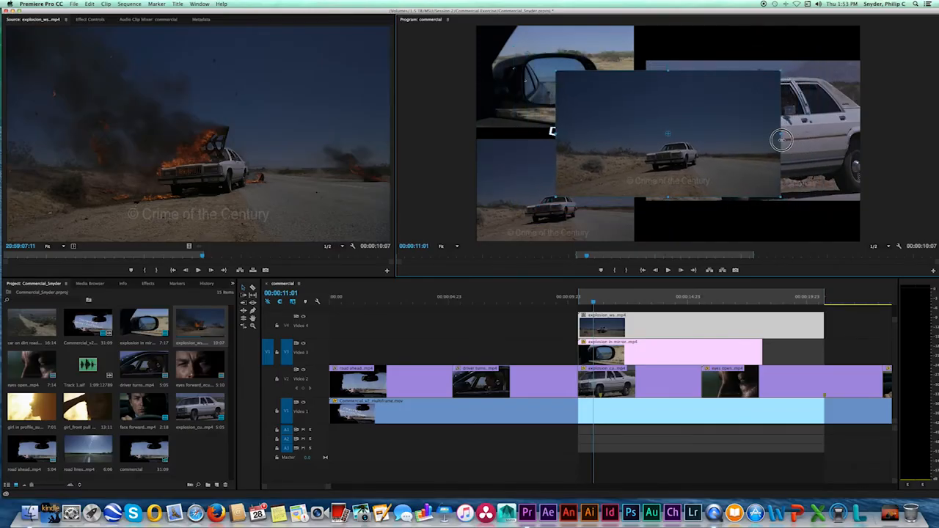
drag(733, 114, 729, 91)
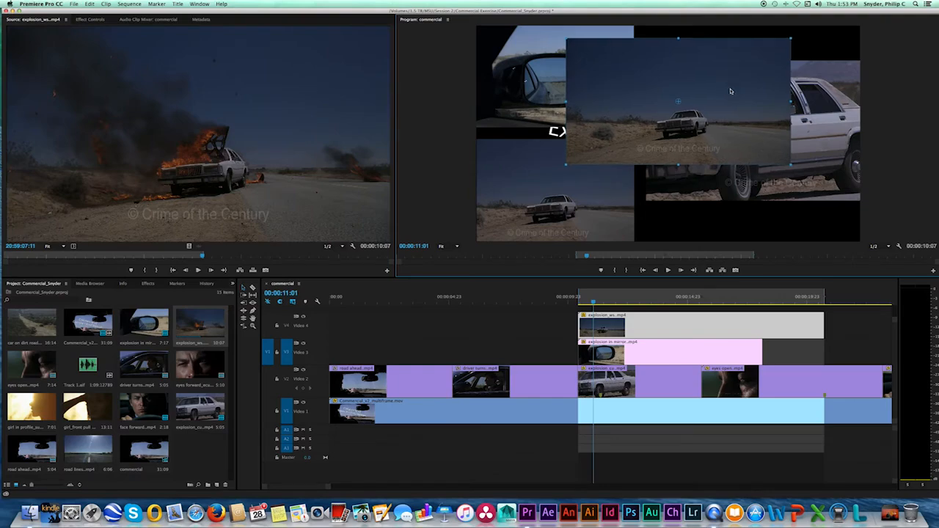
Step: Search the effects for "crop" and apply the Crop video effect to the explosion_ws.mp4 clip on Video 4
click(148, 284)
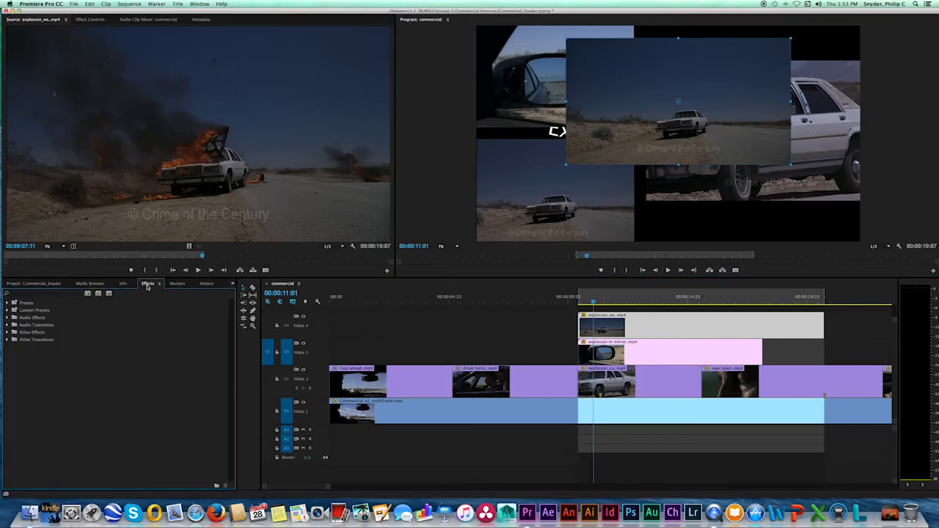
click(45, 293)
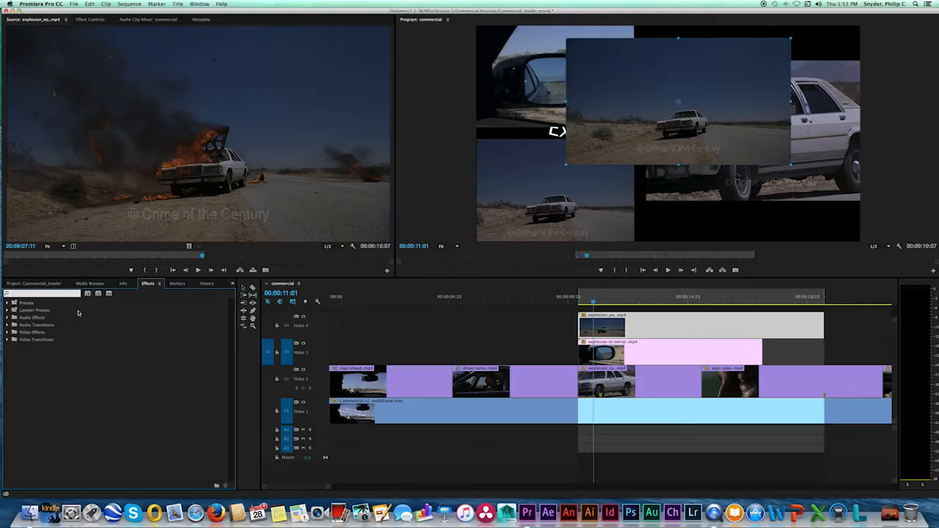
text(crop)
click(23, 349)
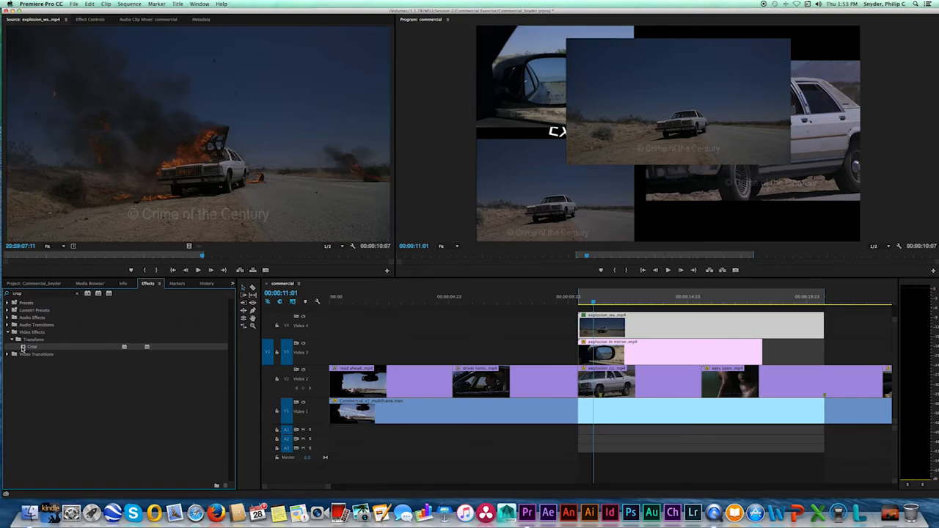
drag(23, 349, 628, 329)
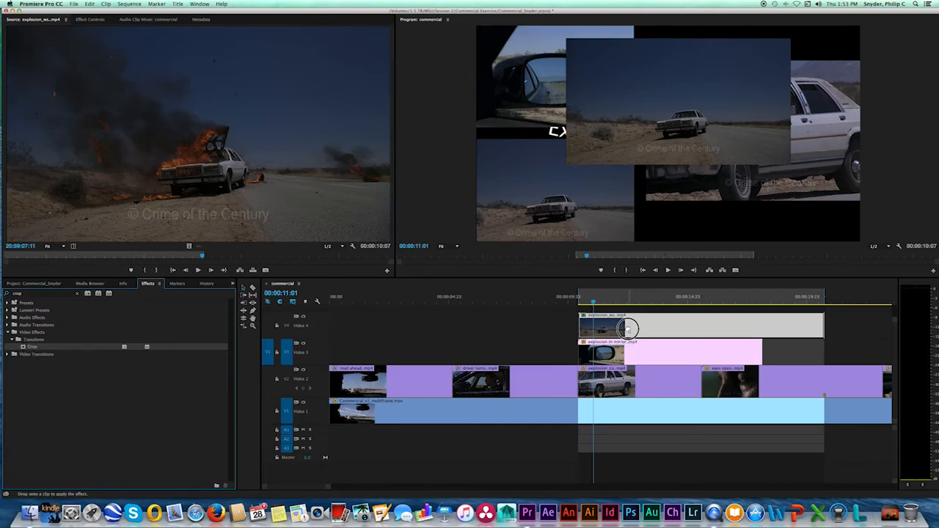
drag(627, 329, 569, 330)
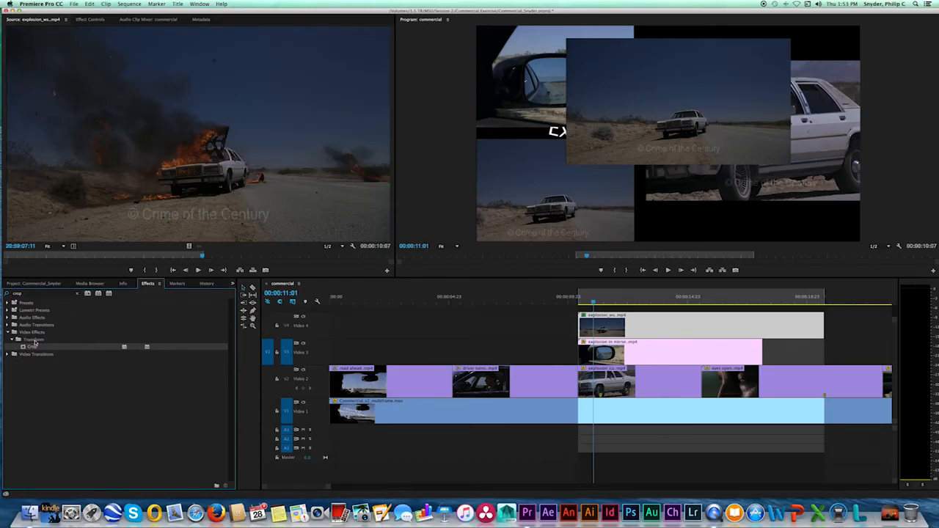
click(616, 327)
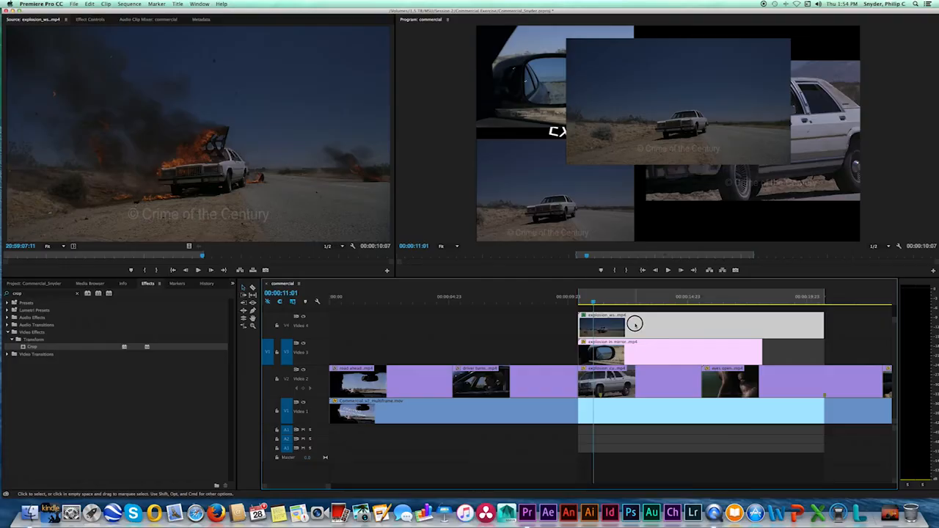
Step: Move the explosion_ws.mp4 clip down to the frame's lower edge and set its Crop effect to Right 13% and Top 13%
click(88, 20)
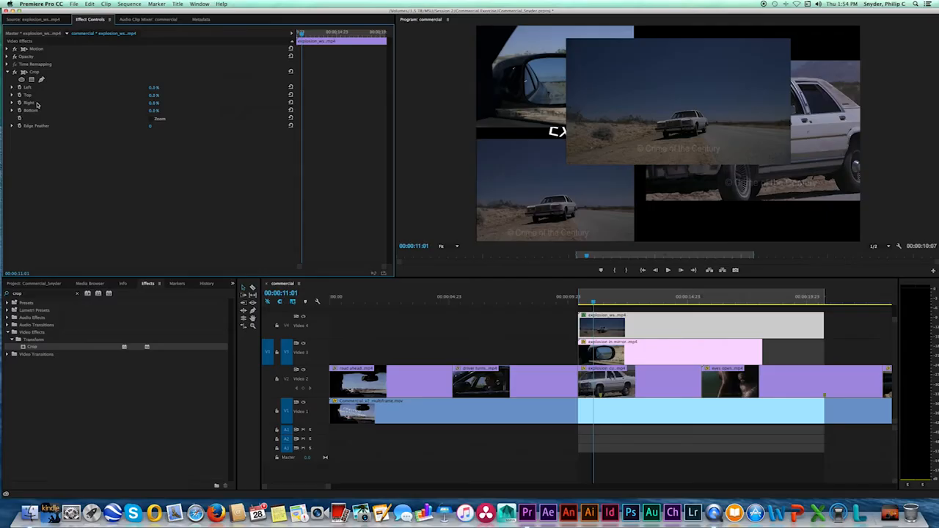
drag(154, 103, 162, 103)
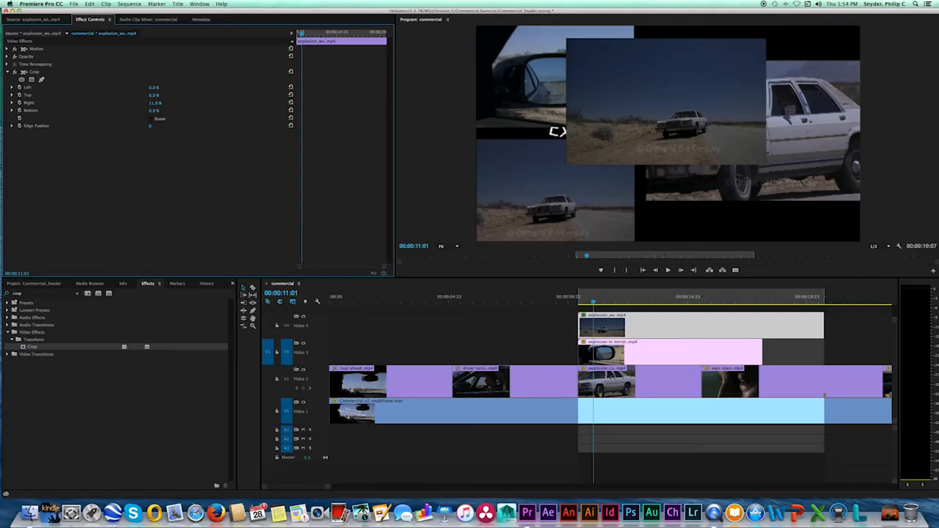
drag(163, 102, 166, 103)
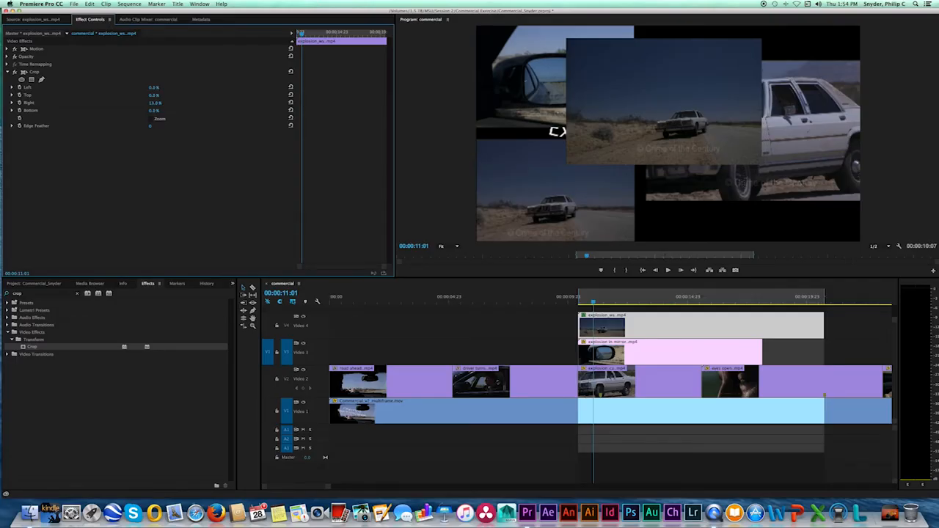
drag(664, 107, 675, 193)
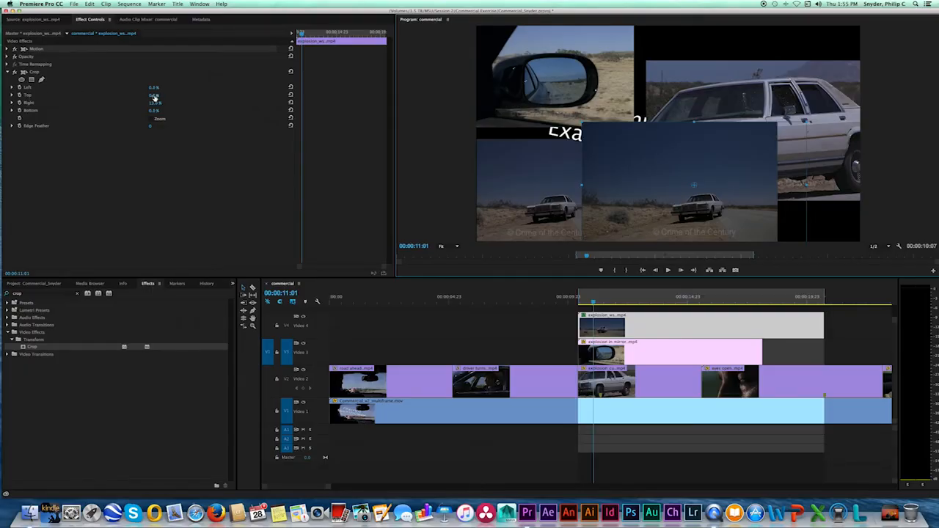
drag(153, 95, 193, 95)
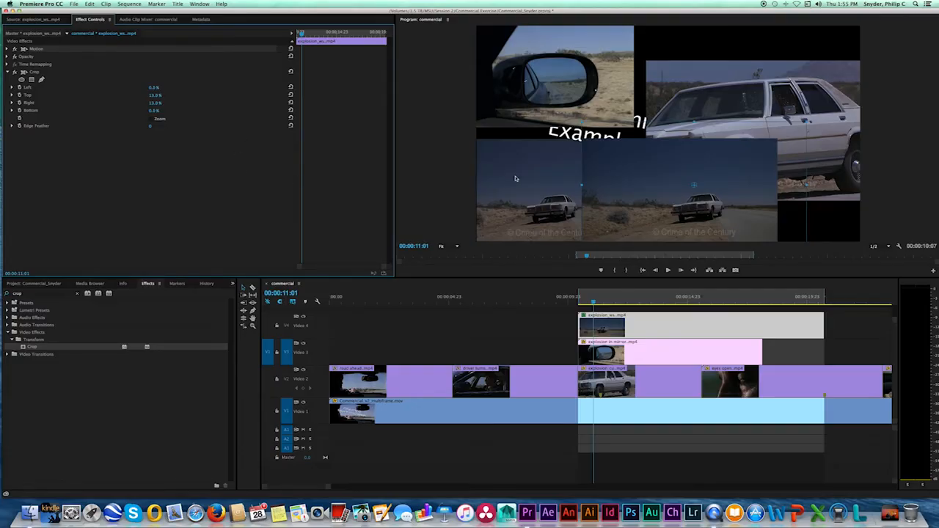
Step: Position the cropped explosion_ws.mp4 clip exactly over the matching lower-left panel of the reference video, and deselect it in the preview
drag(706, 186, 585, 187)
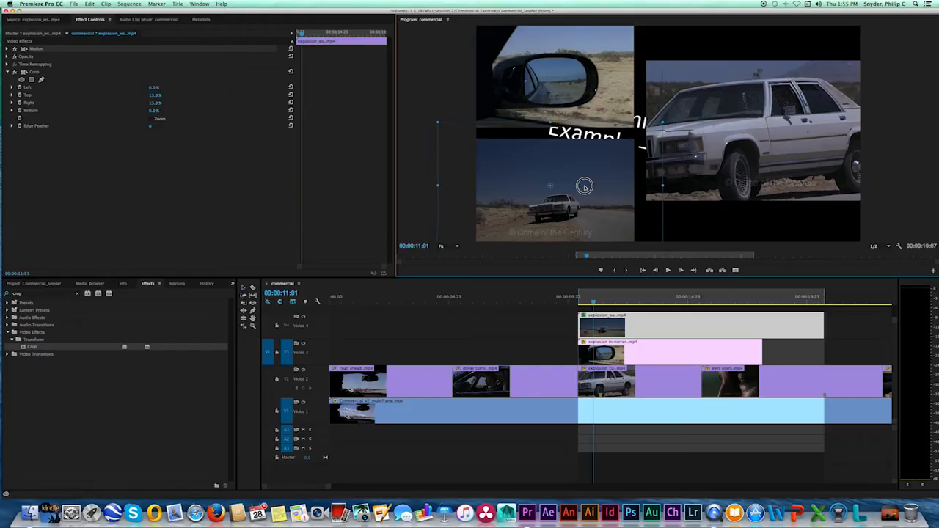
drag(585, 187, 585, 187)
click(405, 87)
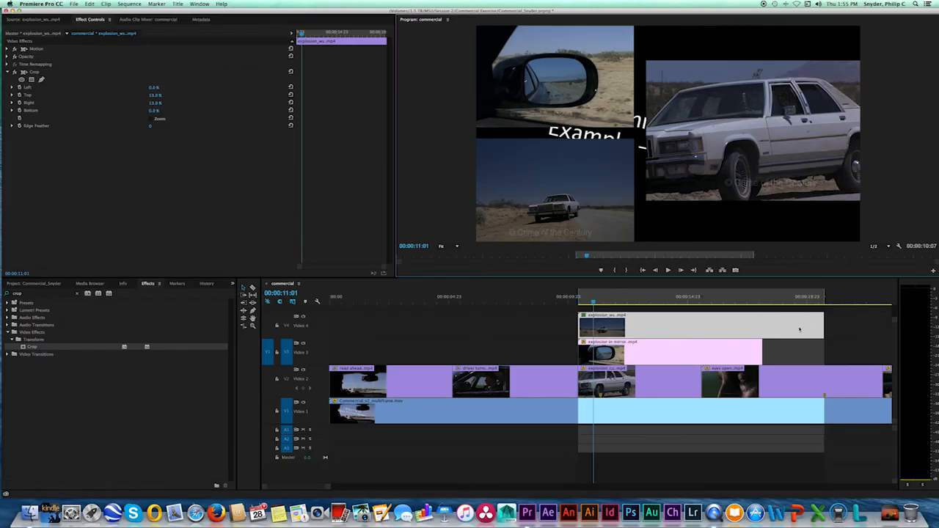
Step: Clear the sequence's In and Out points and fit the whole commercial into the timeline view
right_click(825, 297)
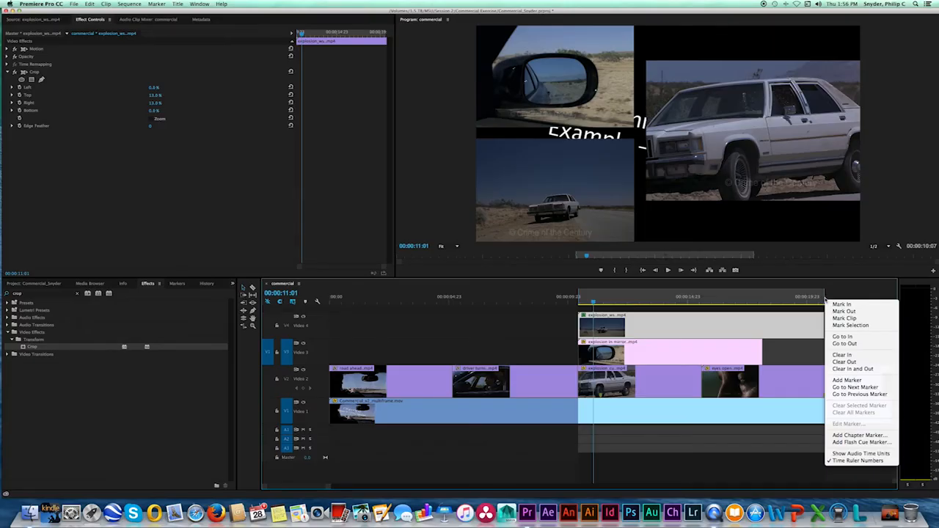
click(843, 370)
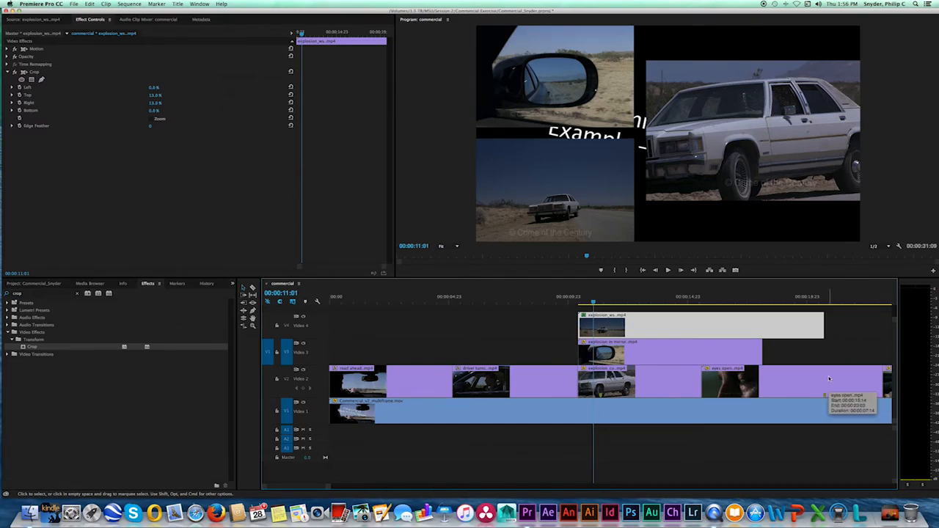
key(minus)
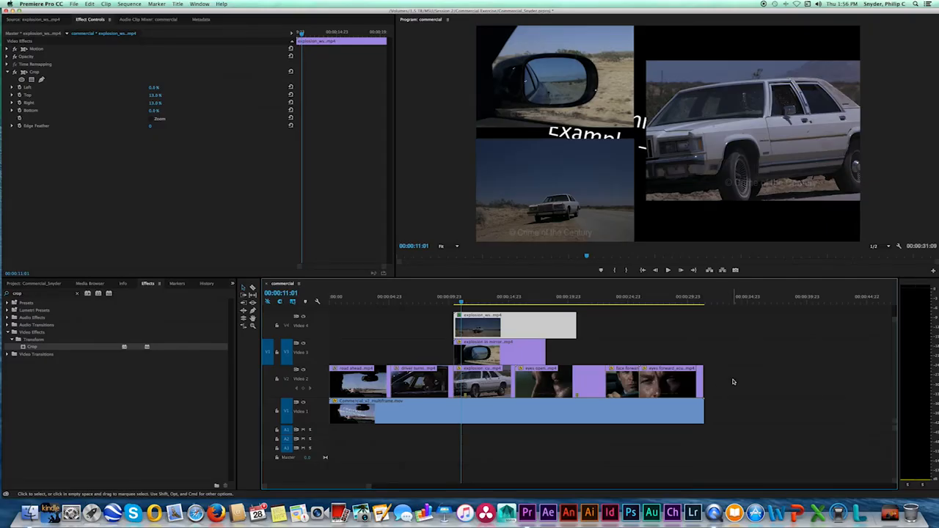
Step: Review the sequence across the explosion clips and check frame by frame where the upper-left reference panel changes after explosion in mirror.mp4
drag(460, 301, 576, 301)
drag(595, 300, 544, 294)
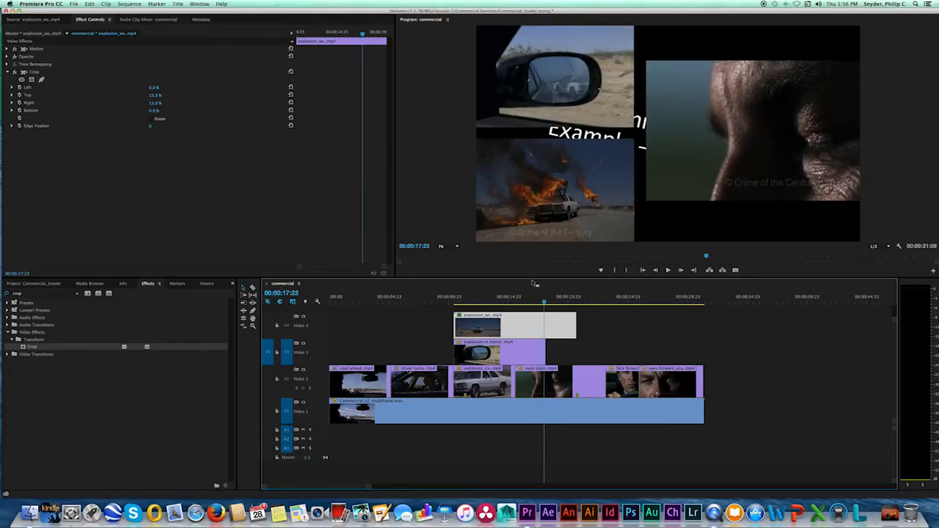
key(Right)
key(Right)
key(Right)
key(Right)
key(Left)
key(Right)
key(Right)
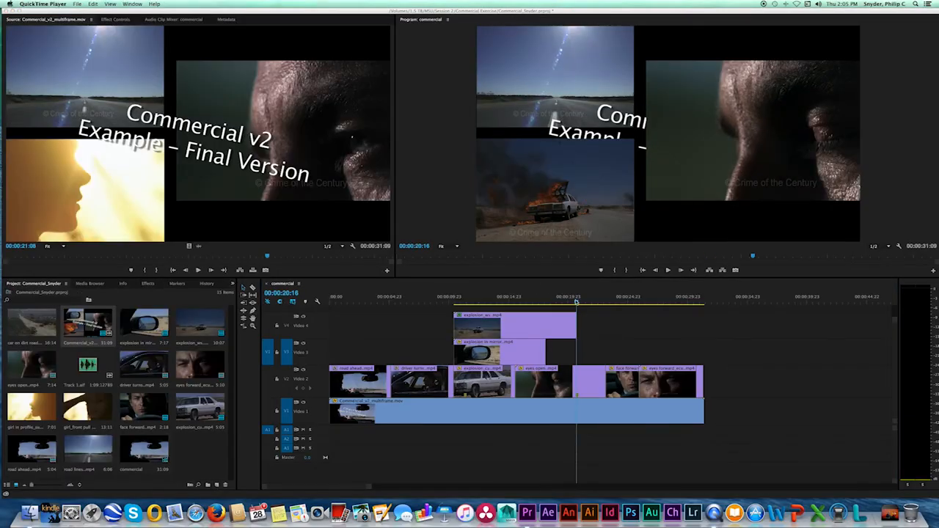
Step: Find the first frame of the road lines panel after the mirror clip and mark the sequence In point at 00:00:18:03
click(573, 300)
drag(577, 300, 543, 299)
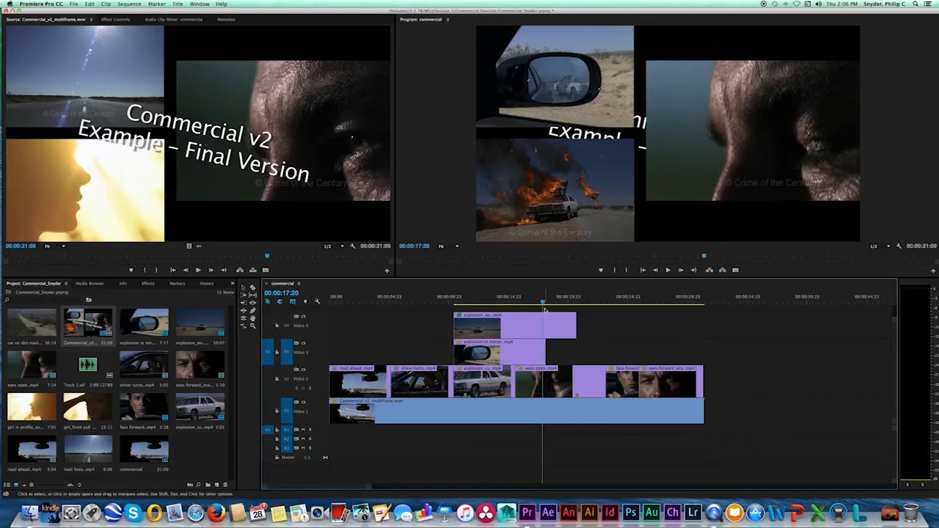
drag(540, 299, 550, 302)
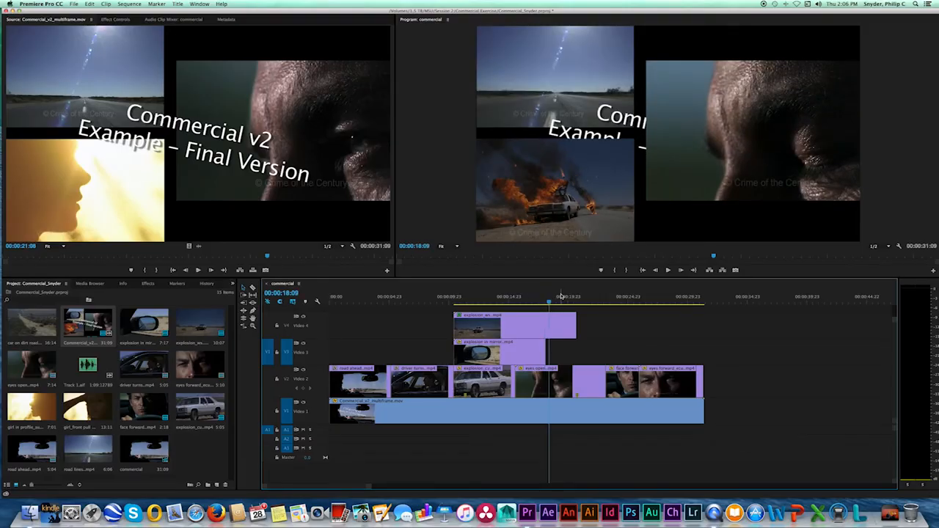
key(Left)
key(Left)
key(Left)
key(Left)
key(Left)
key(Left)
key(Left)
key(Left)
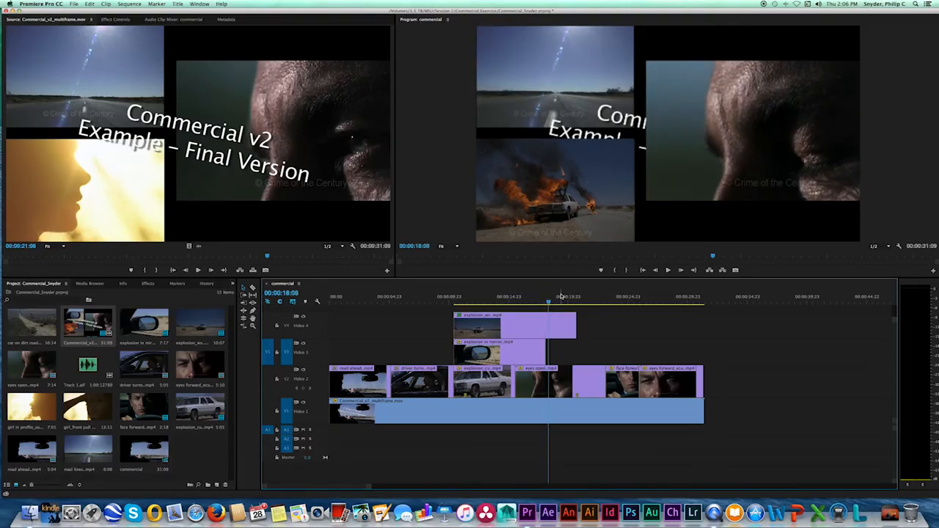
key(Right)
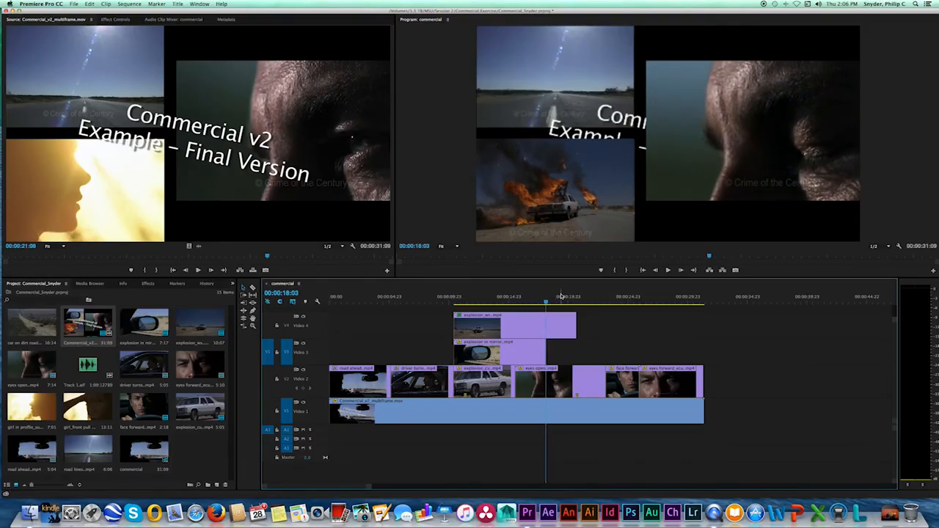
key(Left)
key(Right)
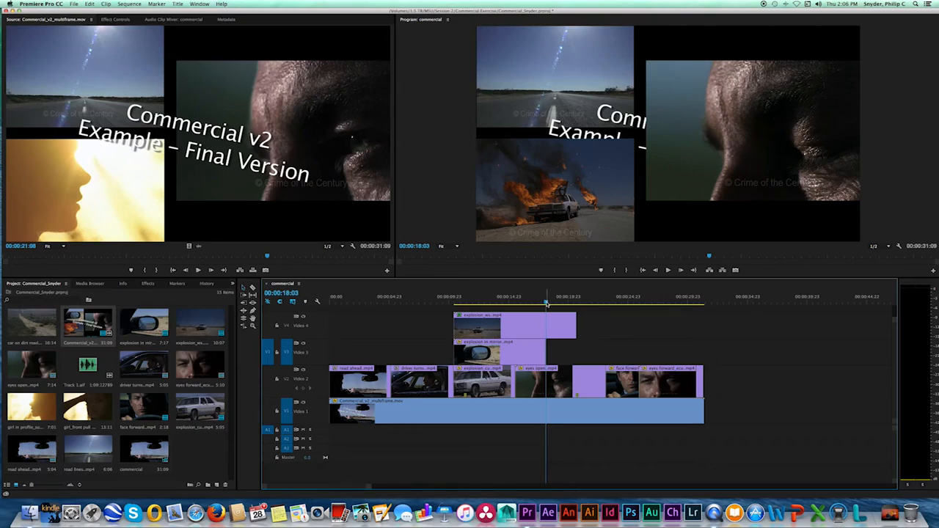
key(i)
Step: Find the last frame of the reference's road lines panel and mark the sequence Out point at 00:00:25:04
drag(547, 303, 631, 307)
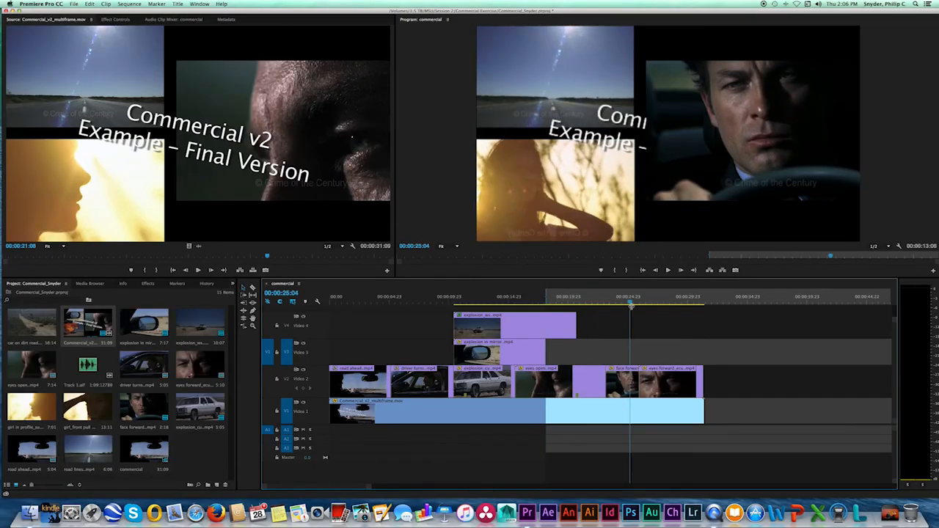
key(Right)
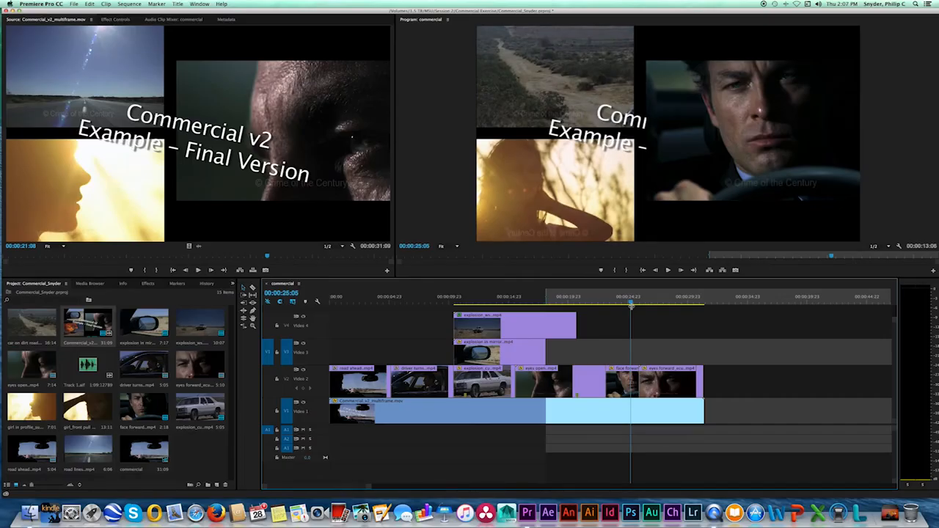
key(Left)
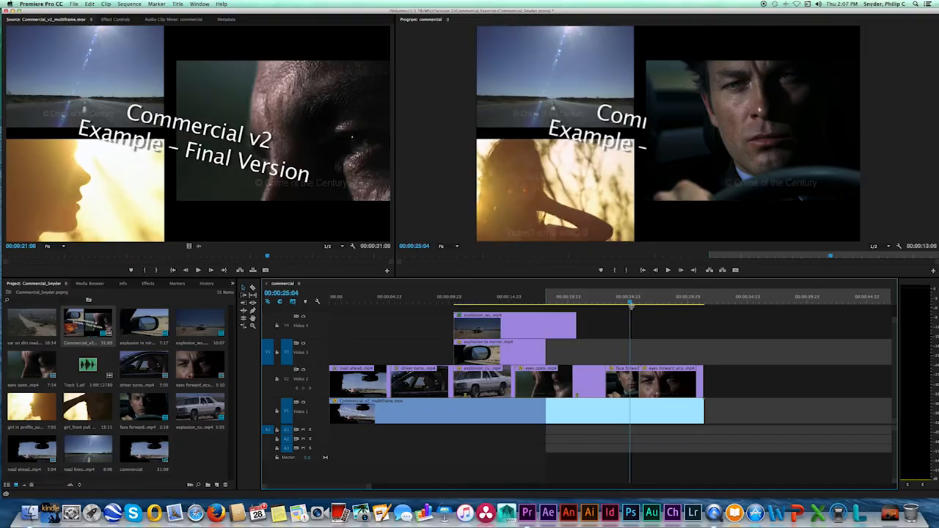
key(o)
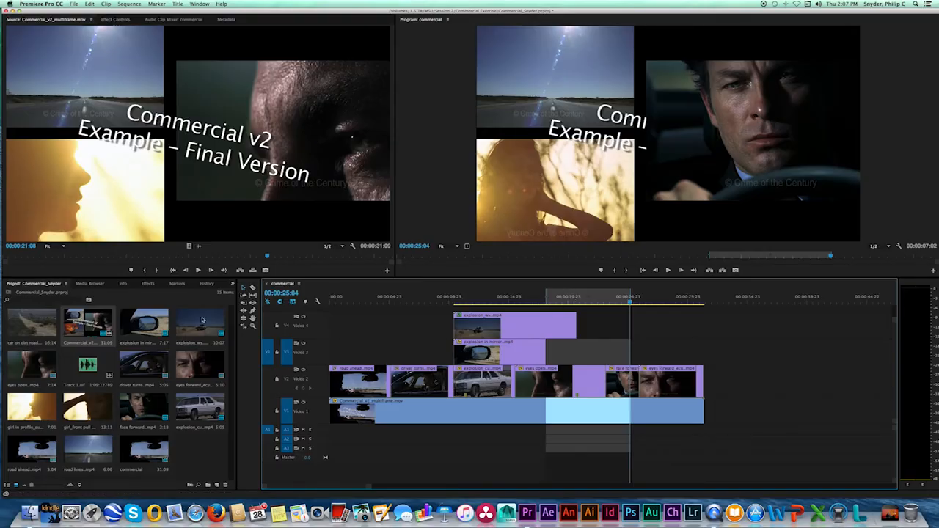
Step: Preview road lines.mp4 from start to end and place only its video on Video 3 directly after the explosion in mirror.mp4 clip
double_click(91, 453)
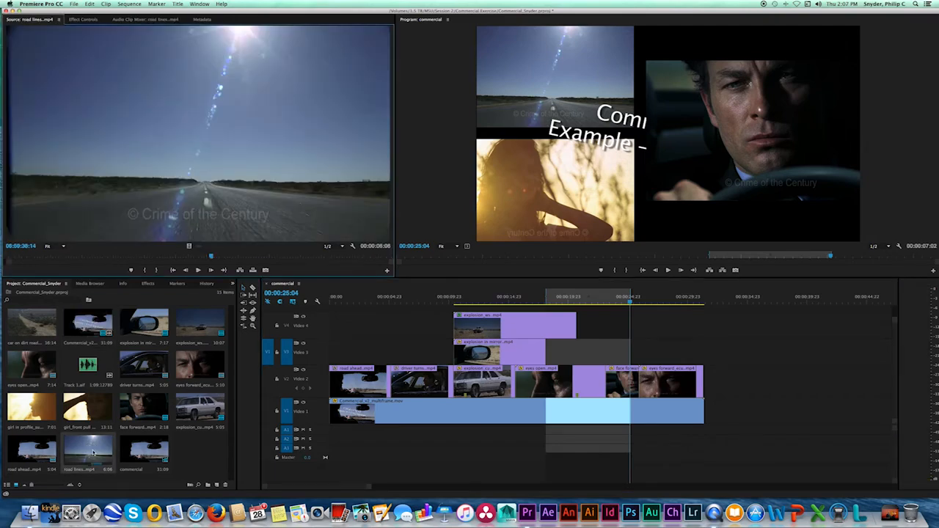
drag(212, 257, 3, 253)
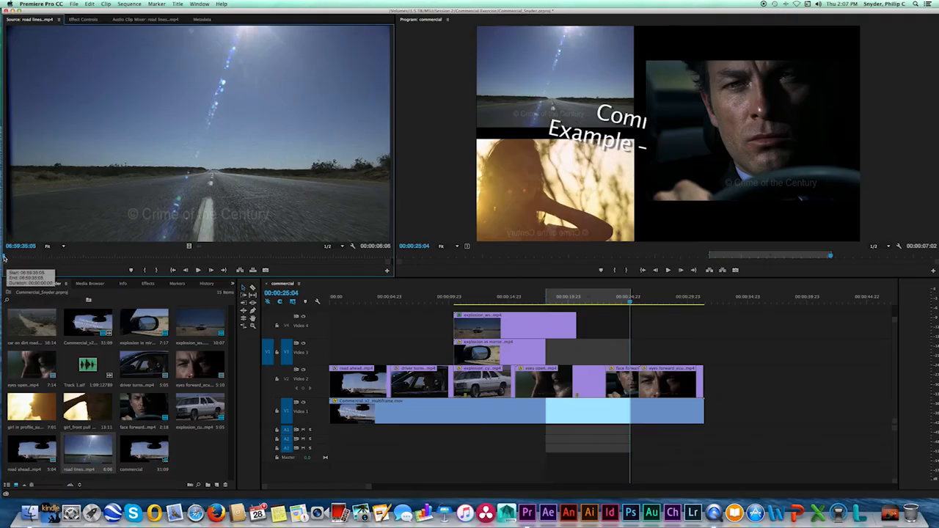
drag(4, 257, 387, 252)
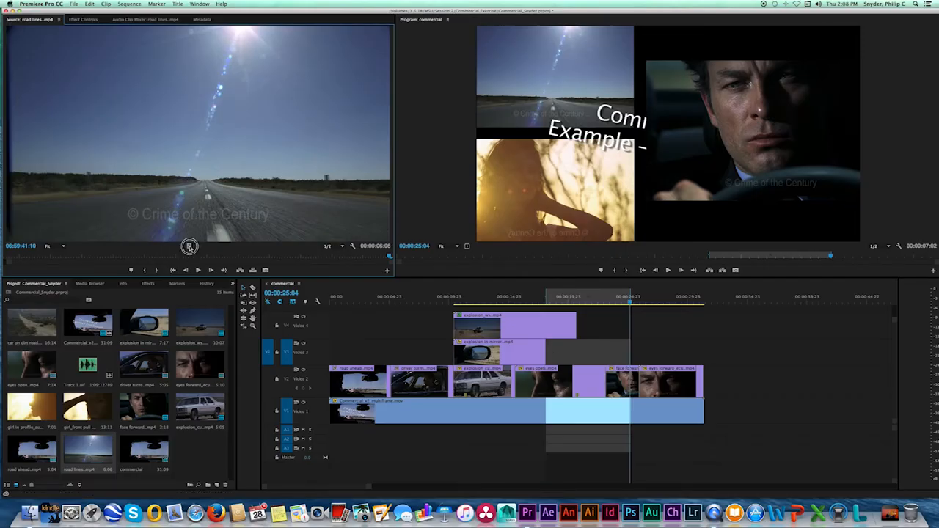
drag(189, 246, 551, 349)
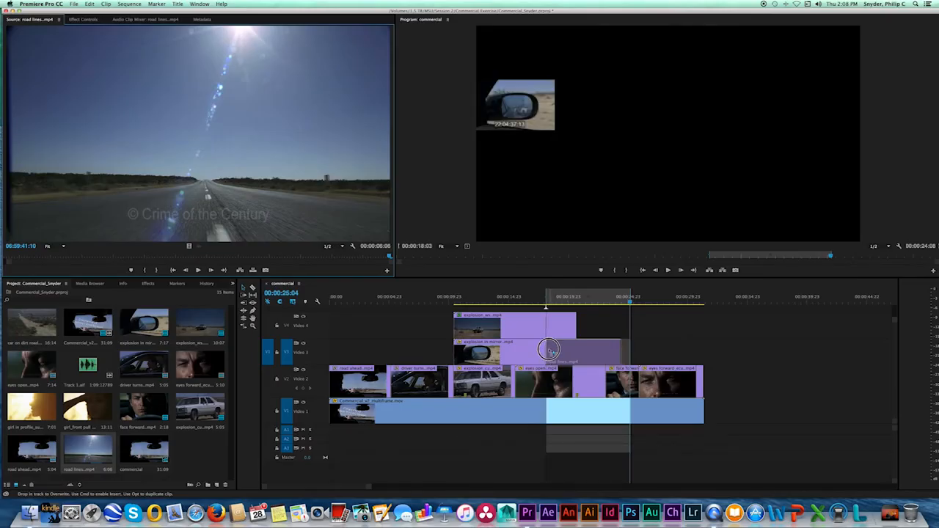
drag(549, 349, 549, 349)
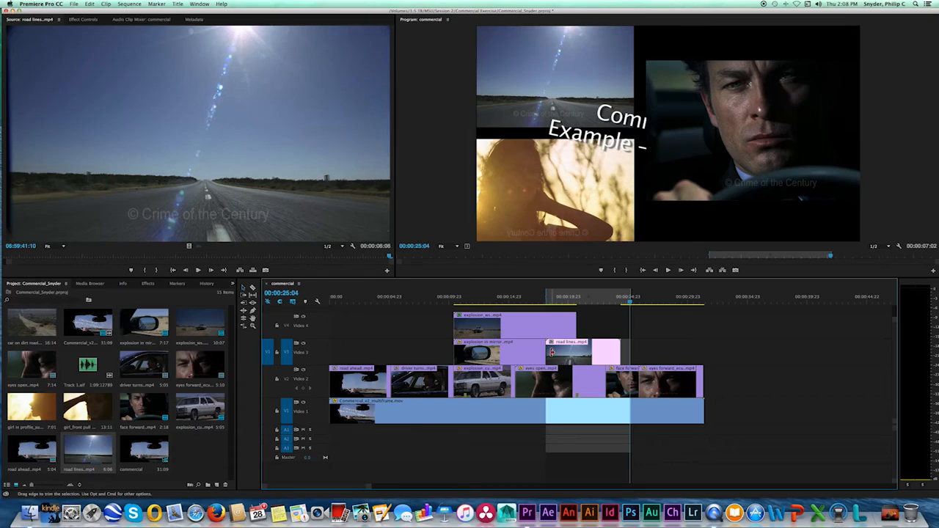
Step: Change the road lines.mp4 clip's duration to 7:02 through Speed/Duration so it fills the marked range
right_click(576, 349)
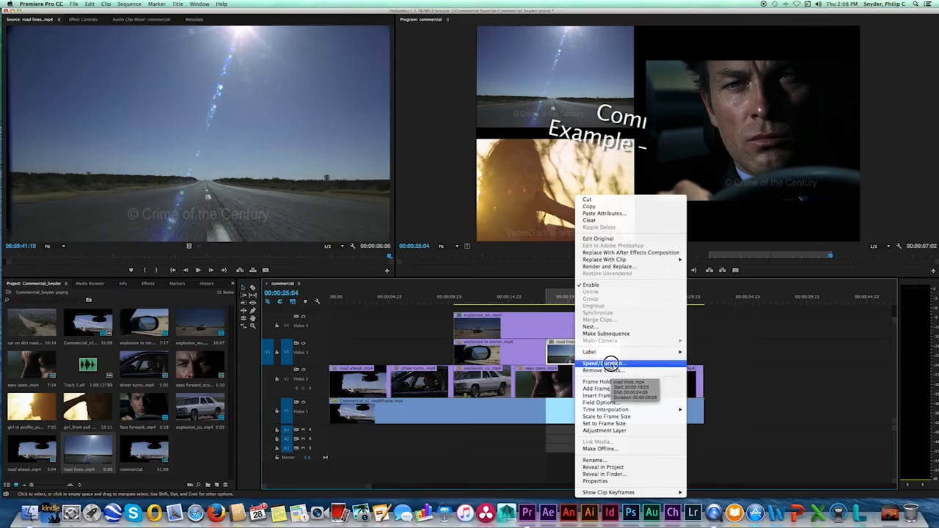
click(612, 364)
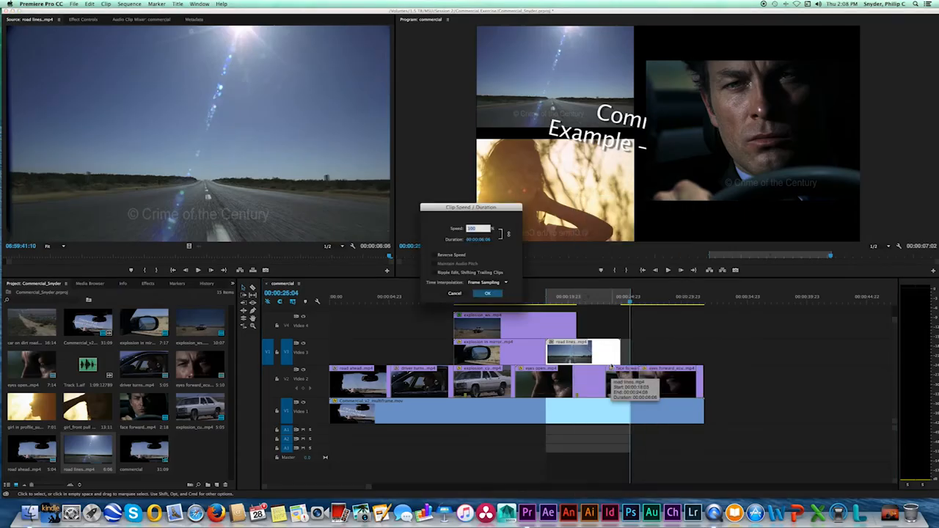
click(485, 241)
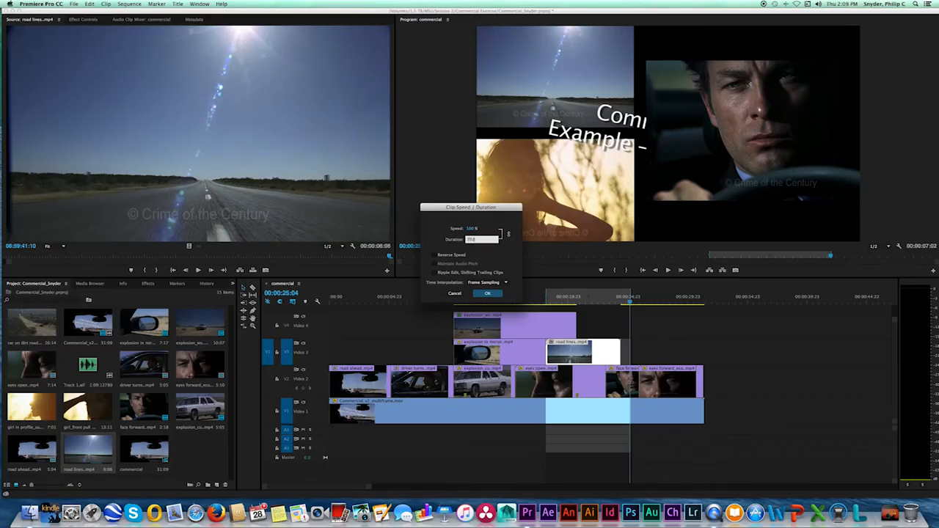
key(Return)
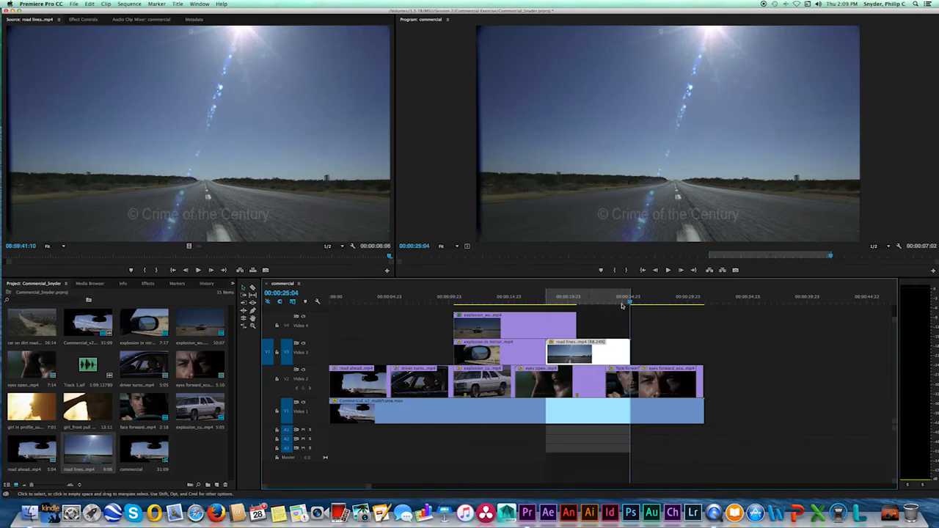
Step: Check the cut at the end of the road lines.mp4 clip and park the playhead on the dirt road panel's first frame, 00:00:25:05
mouse_move(629, 301)
mouse_down()
mouse_move(650, 302)
mouse_move(619, 300)
mouse_move(697, 303)
mouse_move(632, 302)
mouse_up()
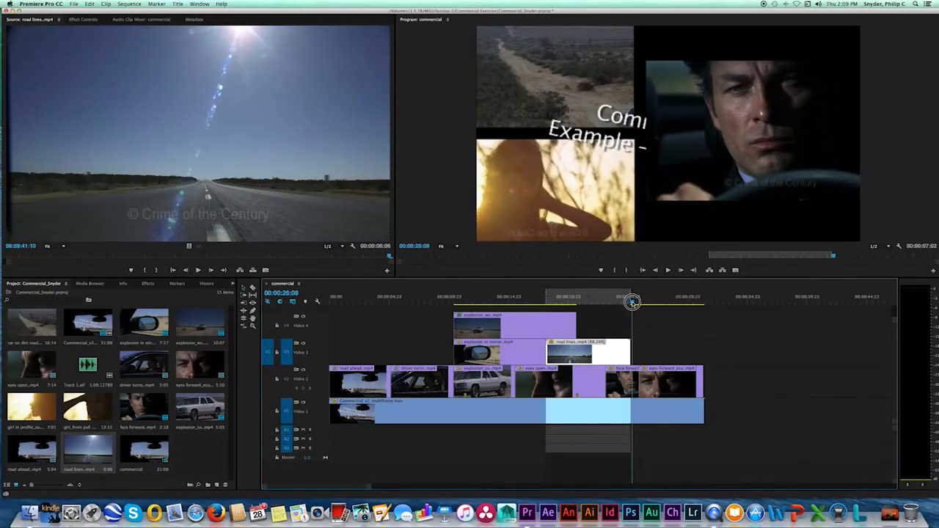
key(Left)
key(Left)
key(Left)
key(Left)
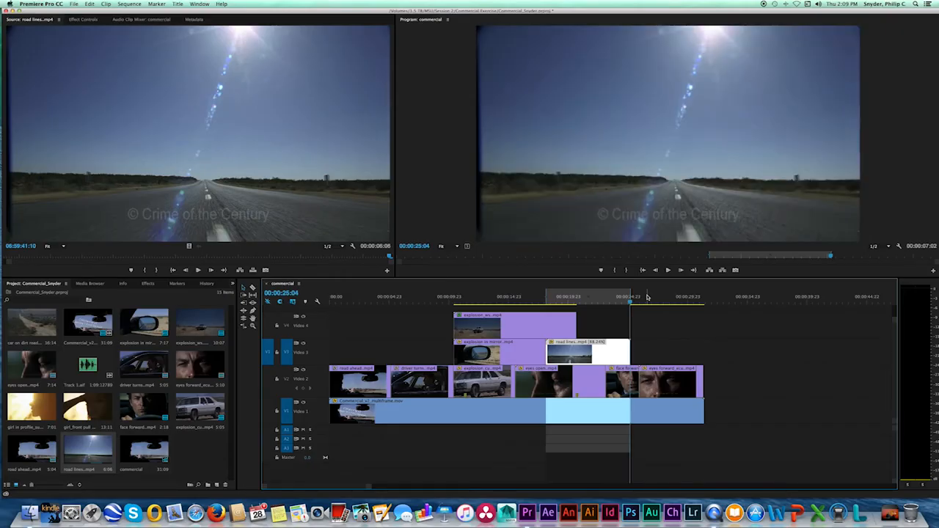
key(Right)
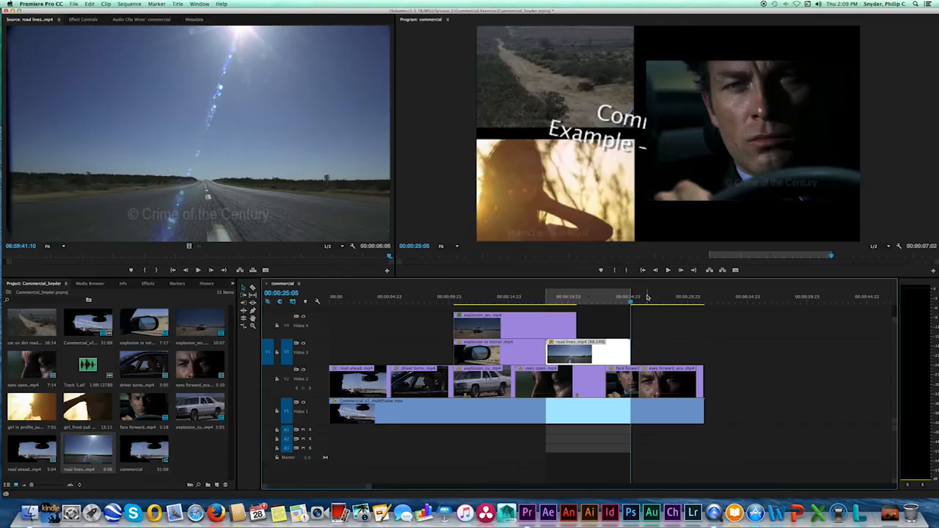
key(Left)
key(Right)
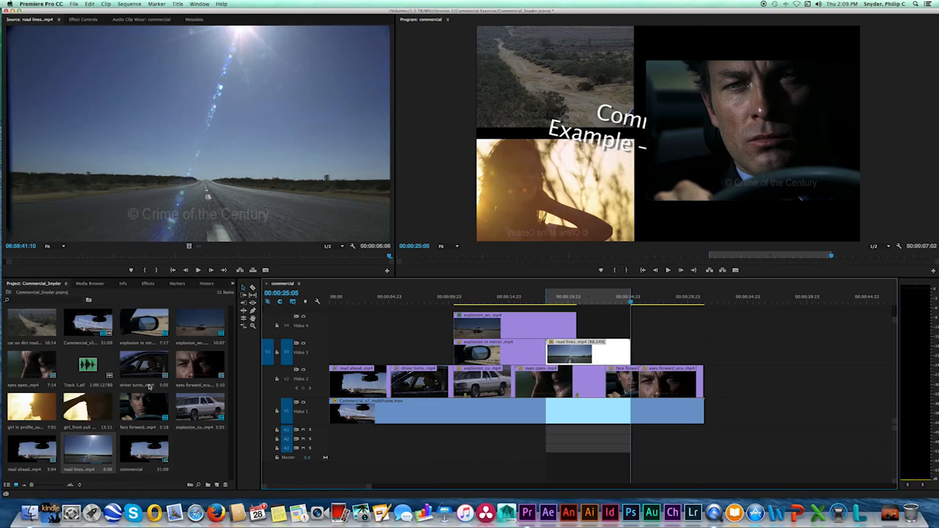
Step: Mark an In point at 21:03:32:13 in car on dirt road.mp4 and place only its video on Video 3 after the road lines.mp4 clip
double_click(35, 326)
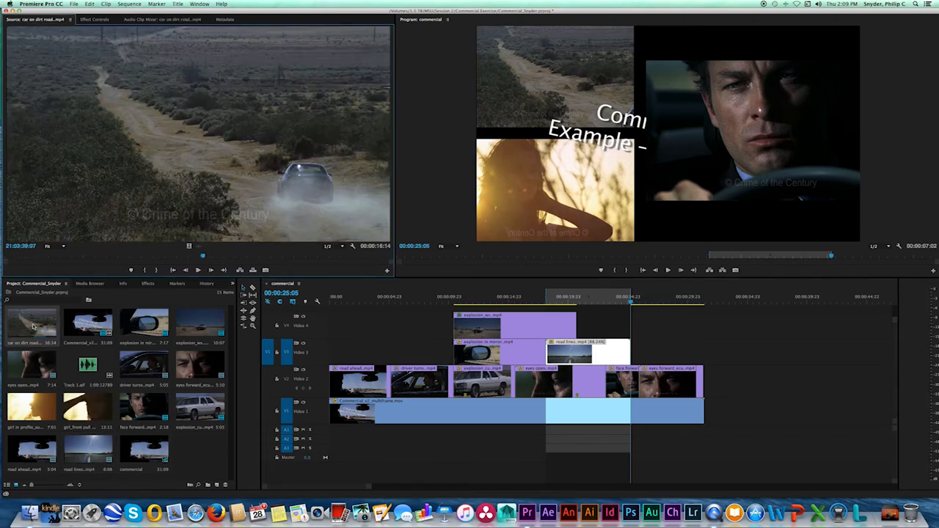
drag(77, 257, 44, 256)
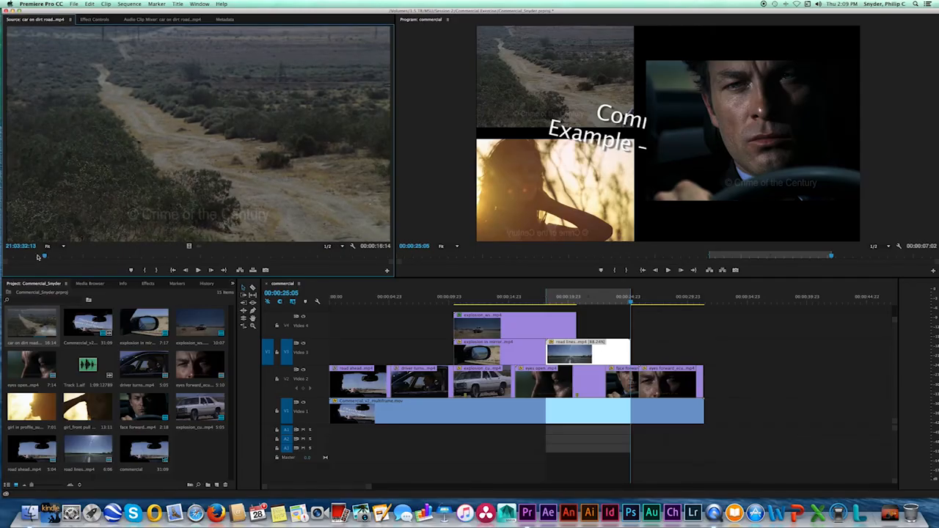
key(i)
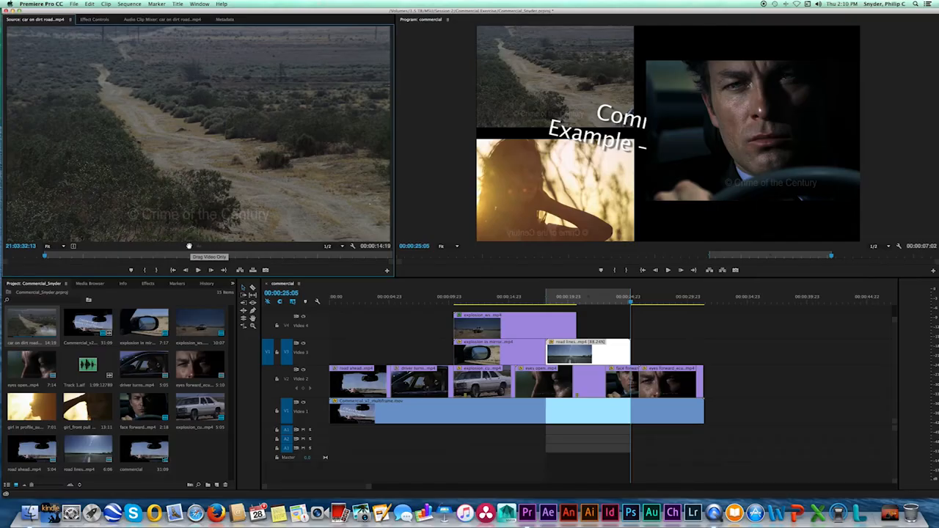
drag(188, 247, 635, 347)
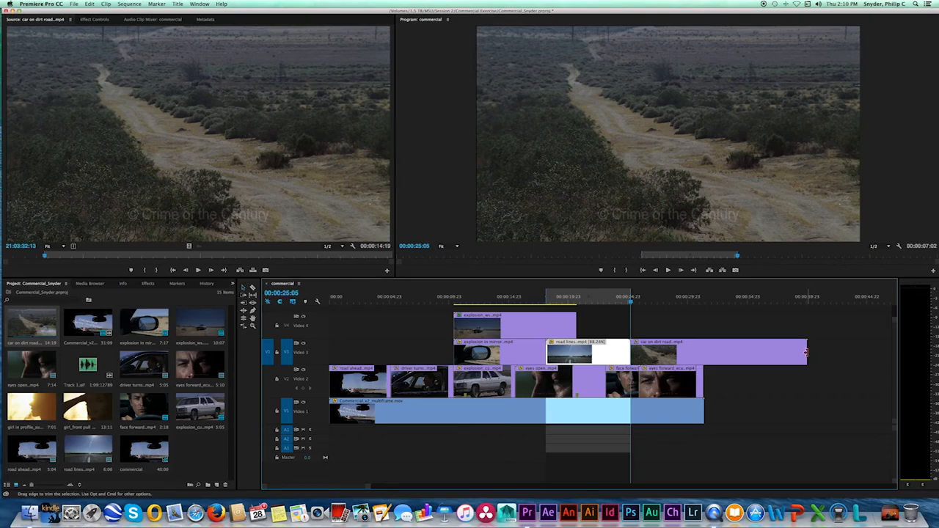
Step: Trim the end of the car on dirt road.mp4 clip to the commercial's end and align the Video 1 reference clip's end with it
drag(806, 354, 703, 354)
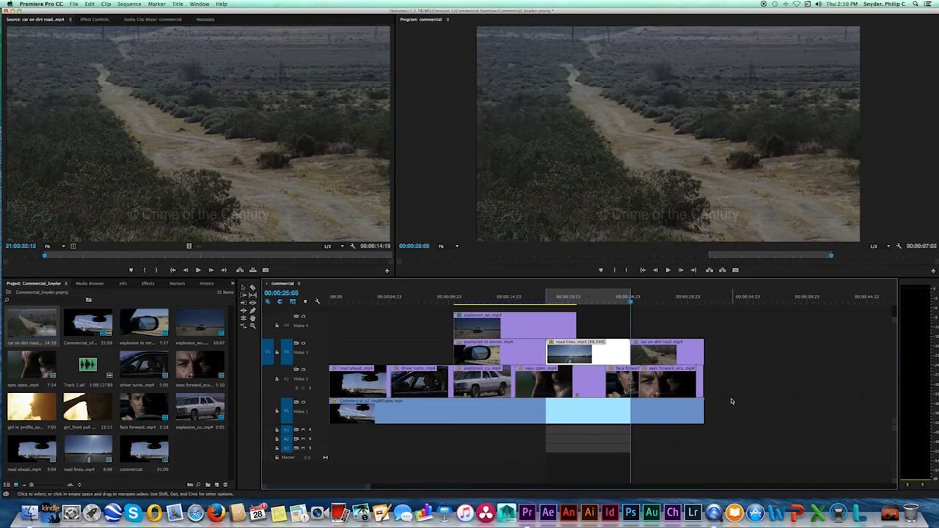
drag(703, 356, 703, 357)
drag(703, 406, 704, 405)
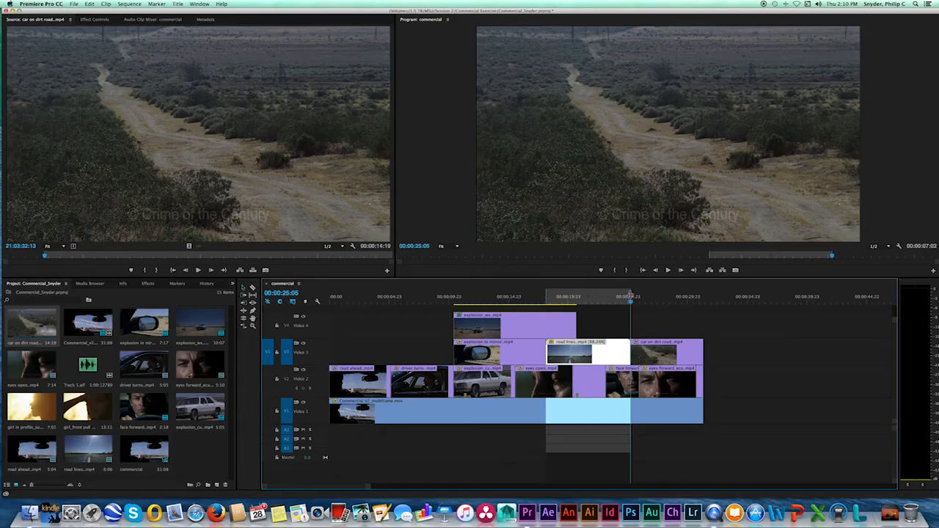
Step: Clear the In and Out points around the road lines.mp4 clip and deselect the clip
right_click(629, 295)
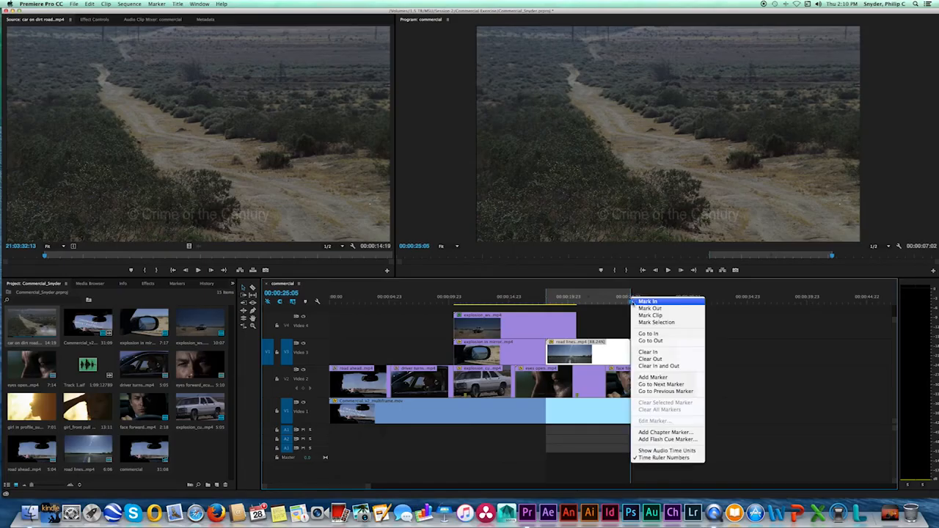
click(658, 366)
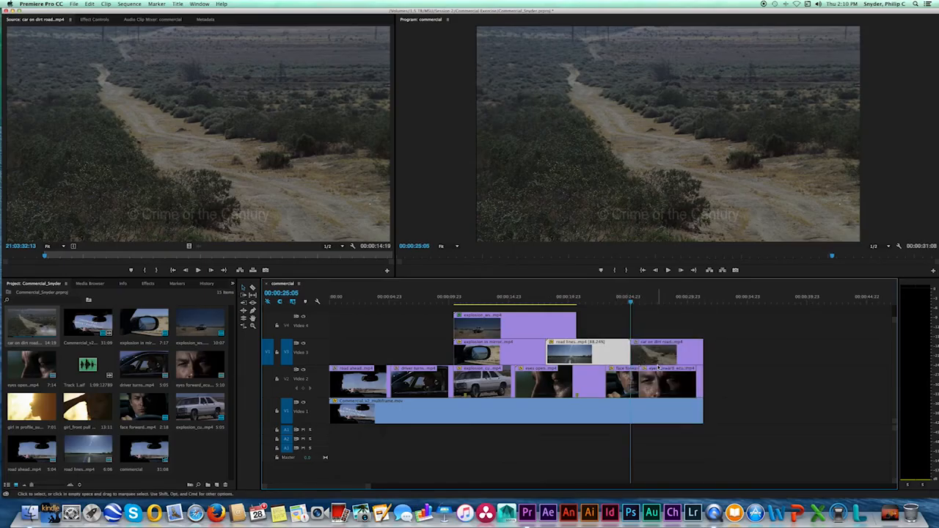
click(647, 326)
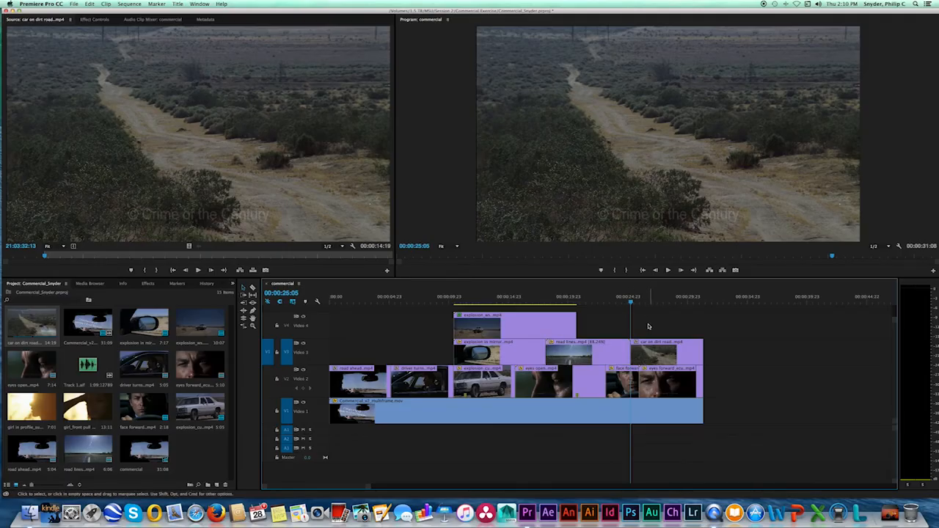
Step: Copy the explosion in mirror clip's attributes and paste only its Motion settings onto the road lines.mp4 and car on dirt road.mp4 clips
drag(633, 303, 514, 300)
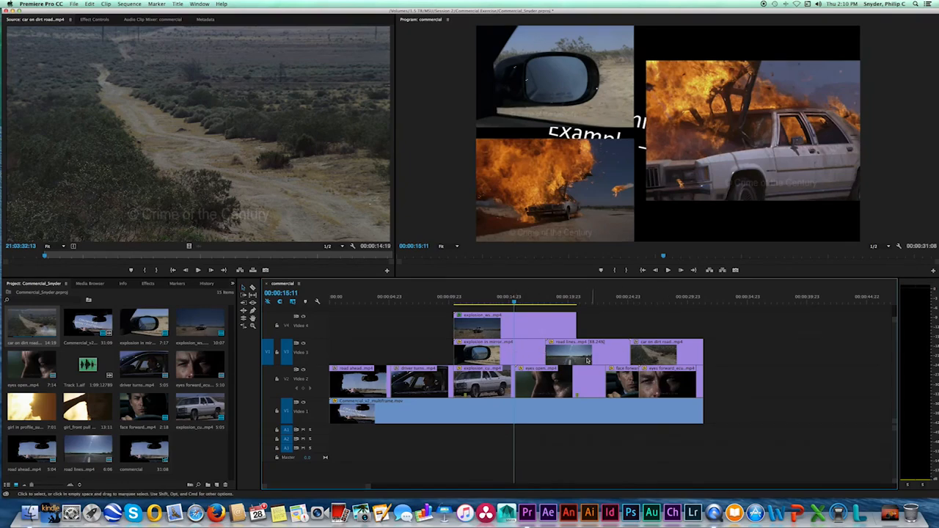
click(513, 352)
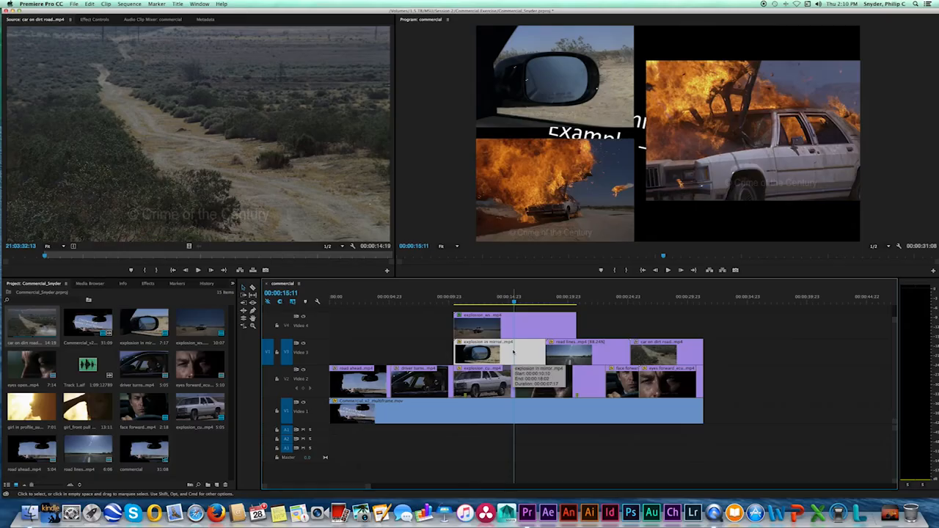
right_click(513, 352)
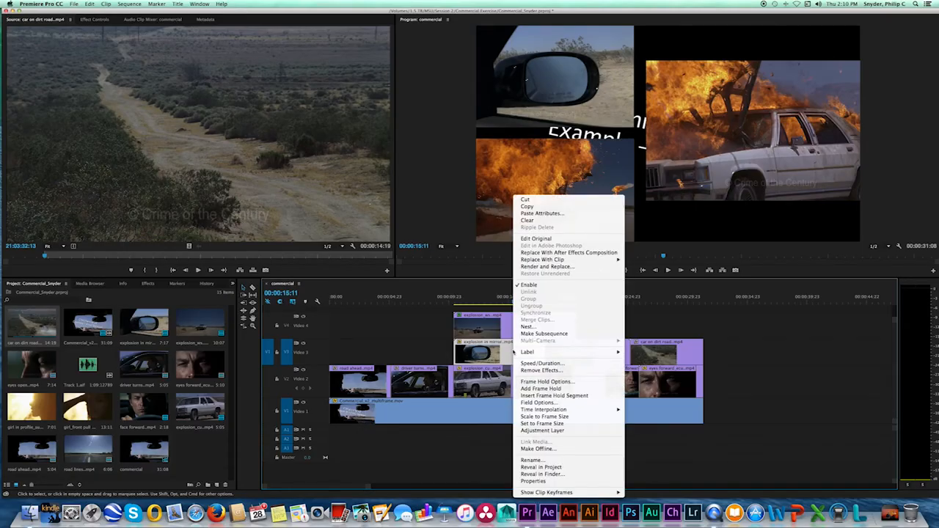
click(548, 208)
drag(730, 344, 606, 360)
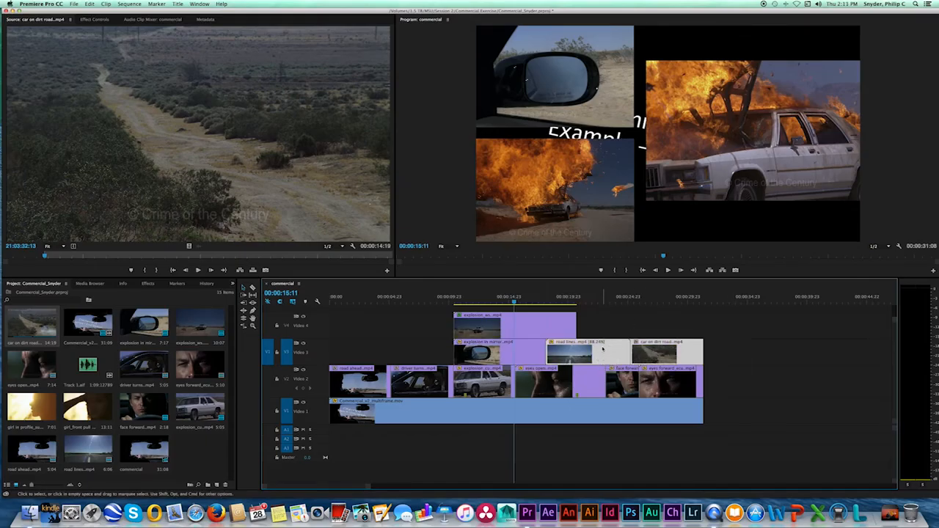
right_click(603, 349)
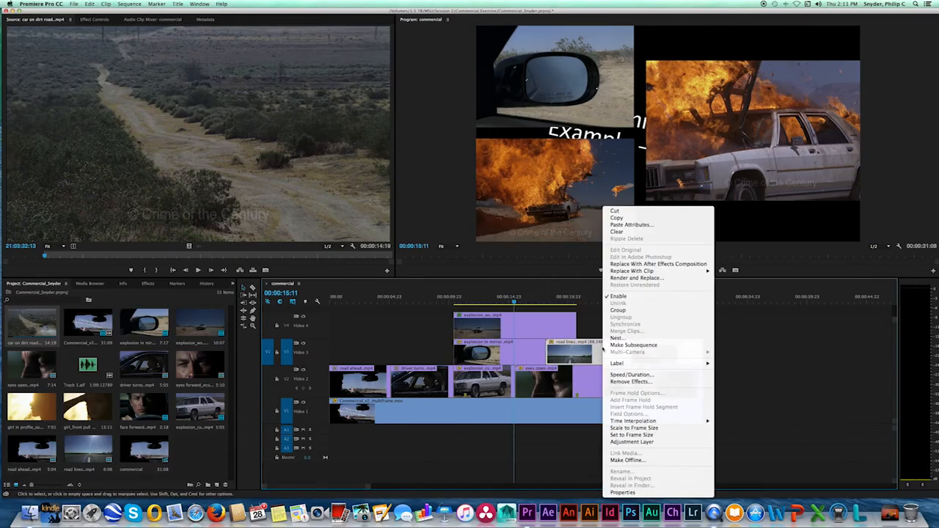
click(652, 225)
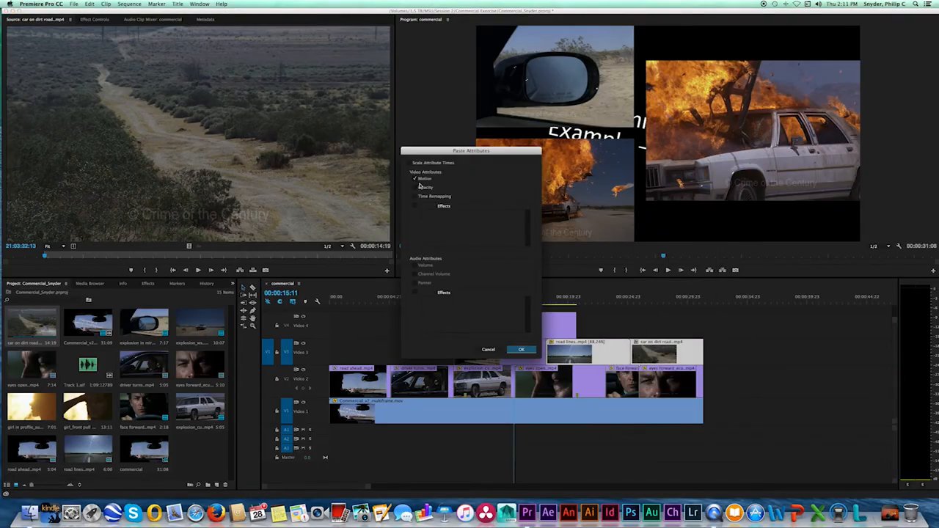
click(522, 350)
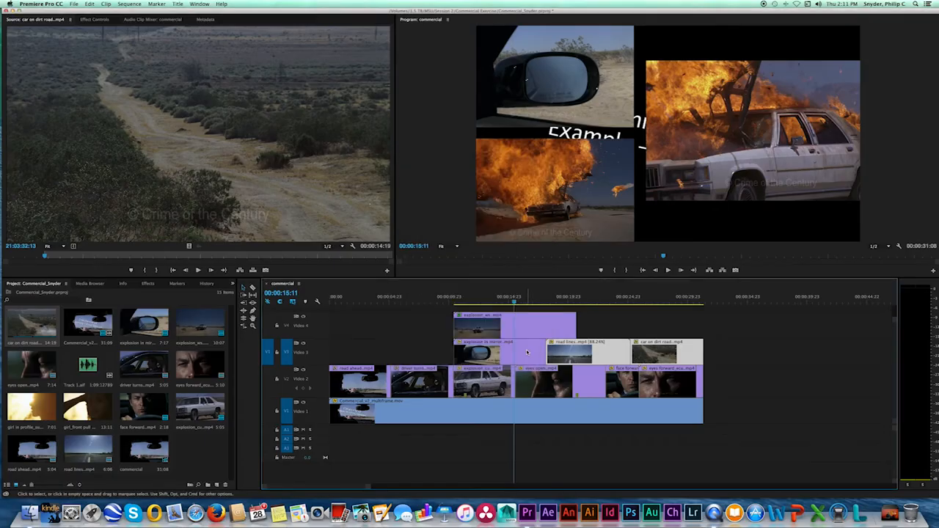
Step: Check the resized car on dirt road.mp4 and road lines.mp4 clips against the reference video's split-screen panels
drag(513, 301, 663, 305)
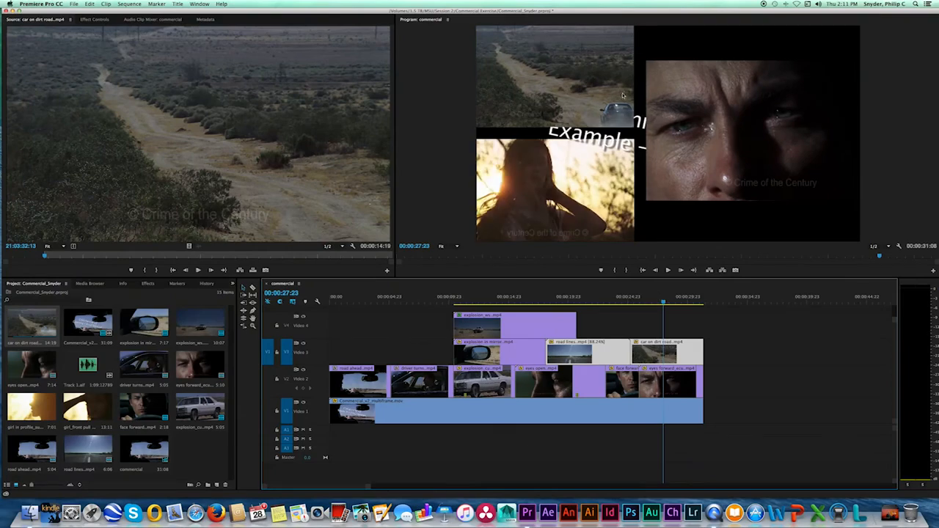
drag(584, 297, 636, 299)
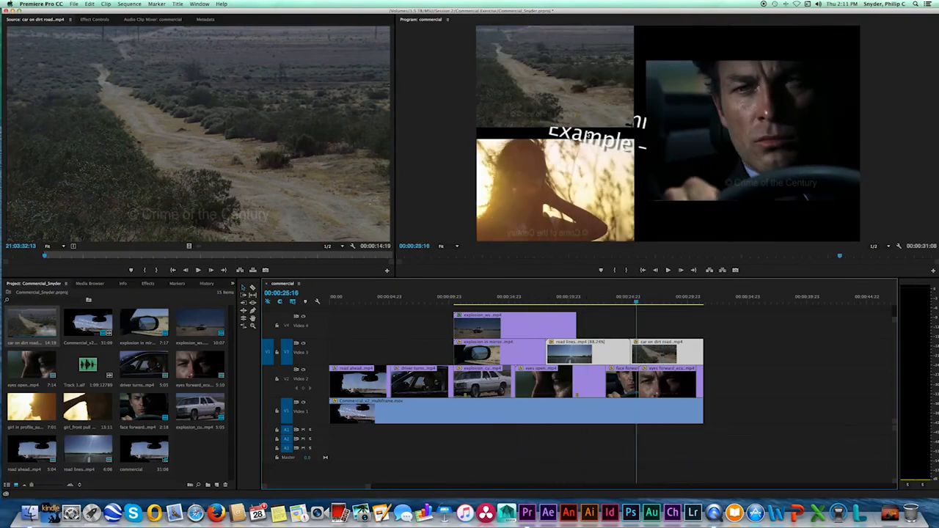
drag(637, 300, 566, 301)
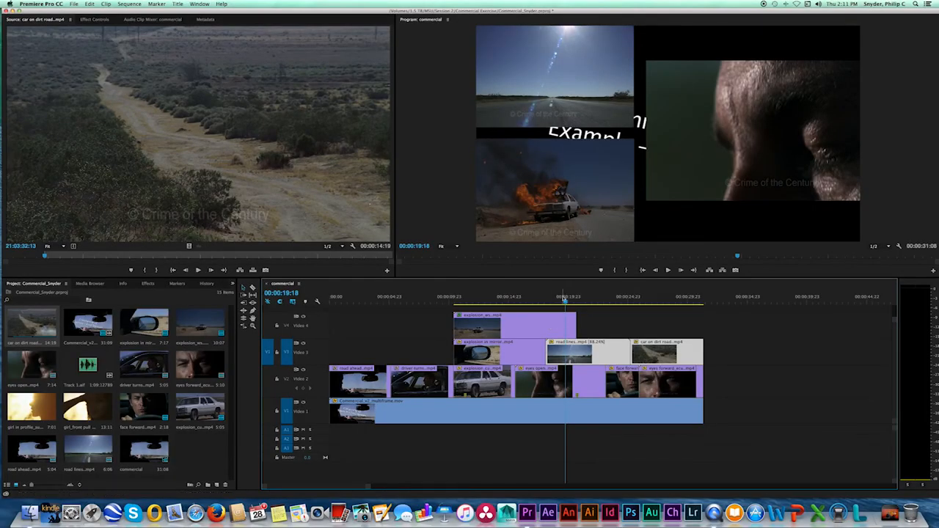
Step: Find the first frame of the girl-in-profile panel after the Video 4 explosion clip and mark a sequence In point at 00:00:20:17
click(571, 301)
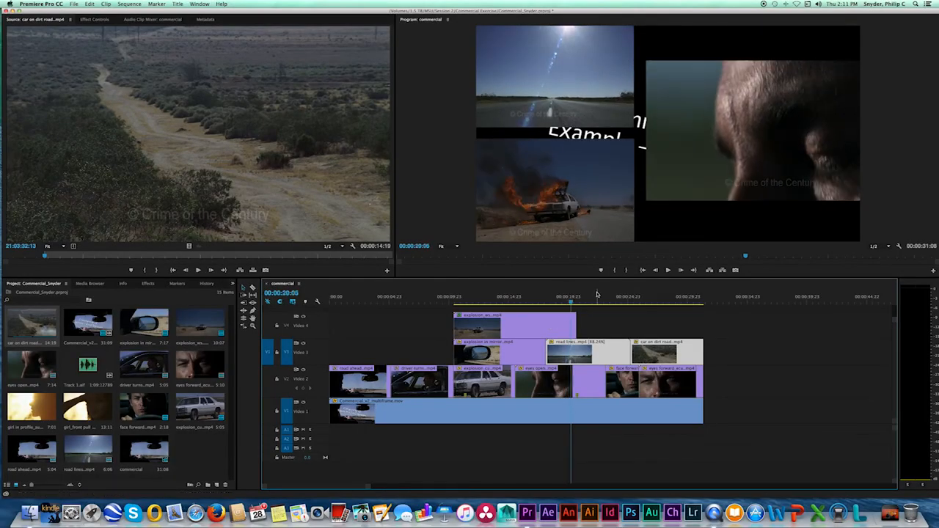
click(518, 198)
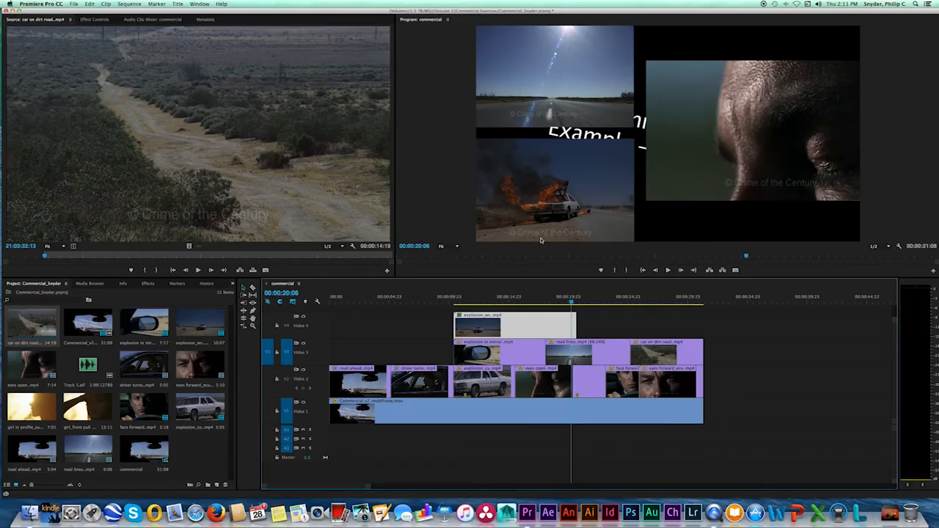
mouse_move(570, 301)
mouse_down()
mouse_move(623, 301)
mouse_move(579, 303)
mouse_up()
key(Up)
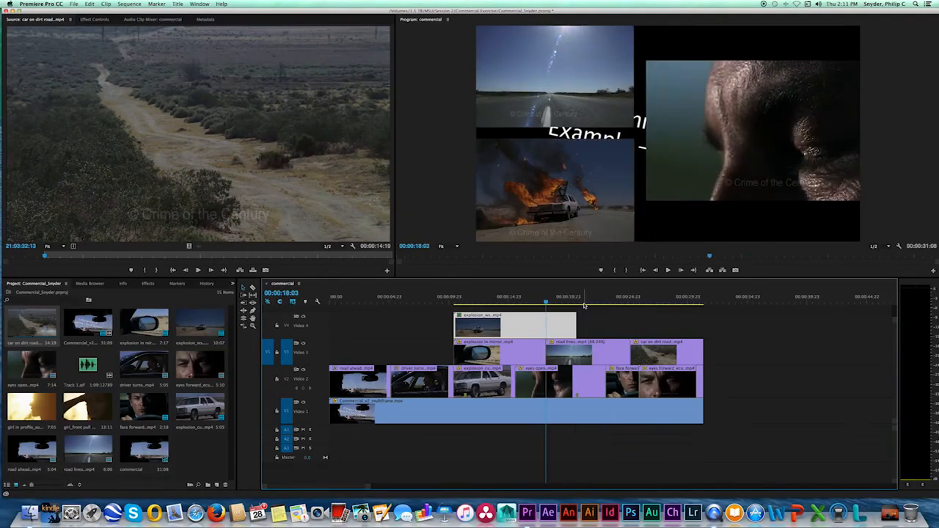
key(Down)
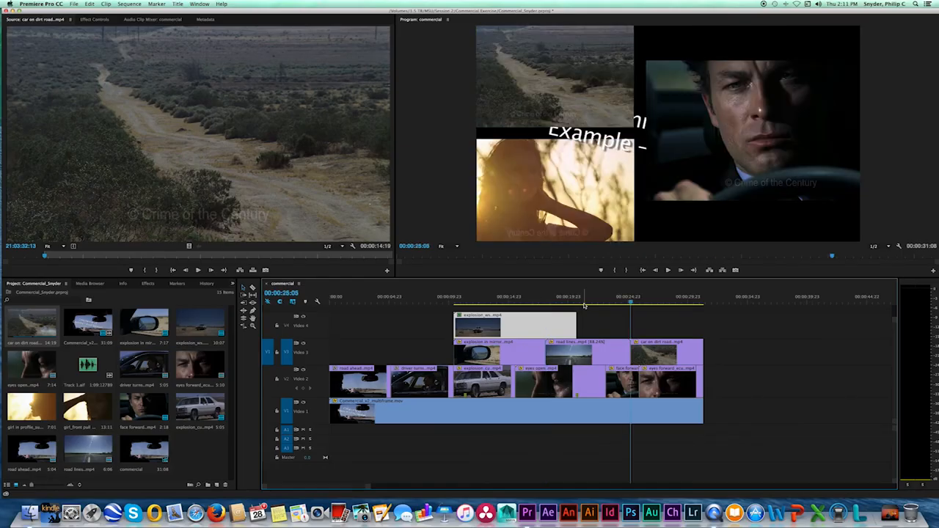
key(Left)
click(585, 303)
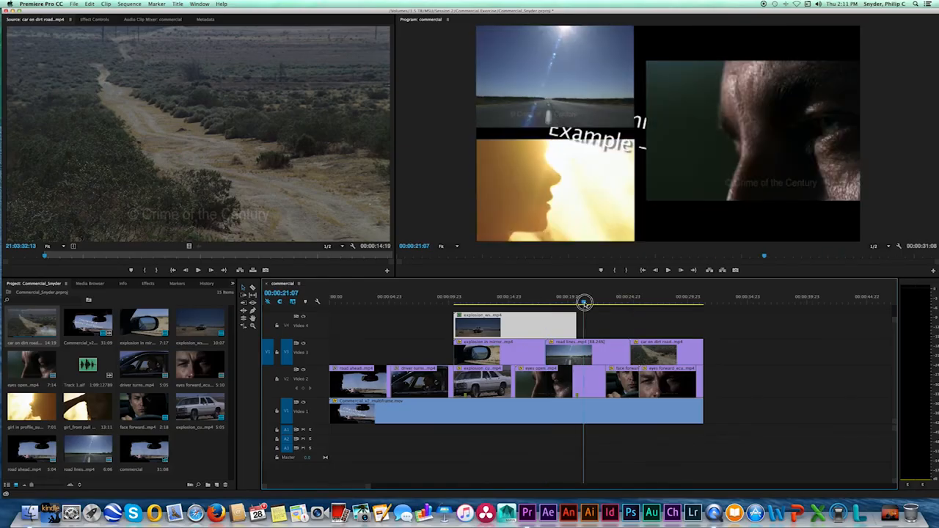
drag(584, 303, 577, 303)
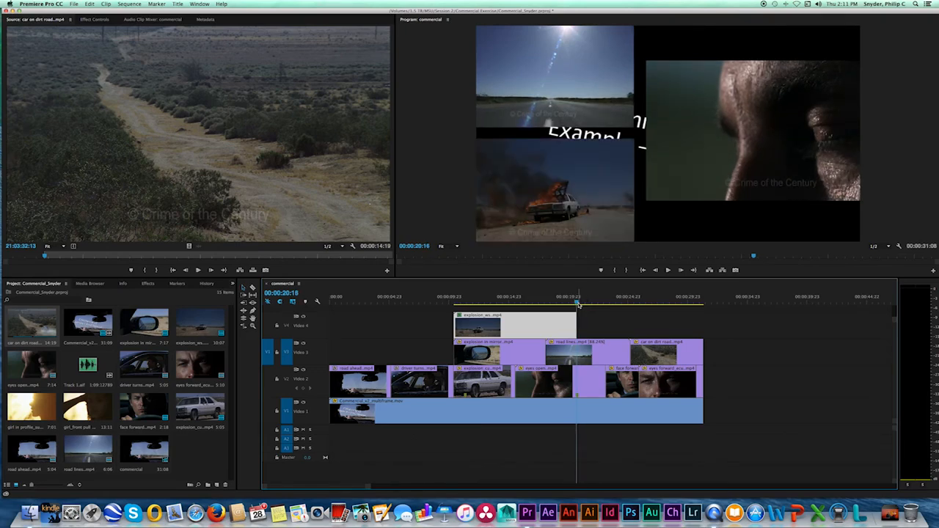
key(Right)
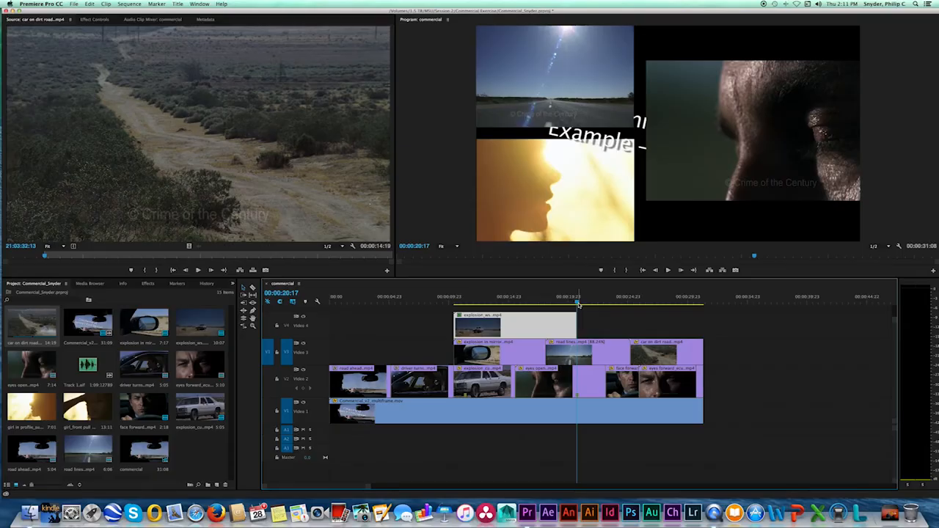
key(i)
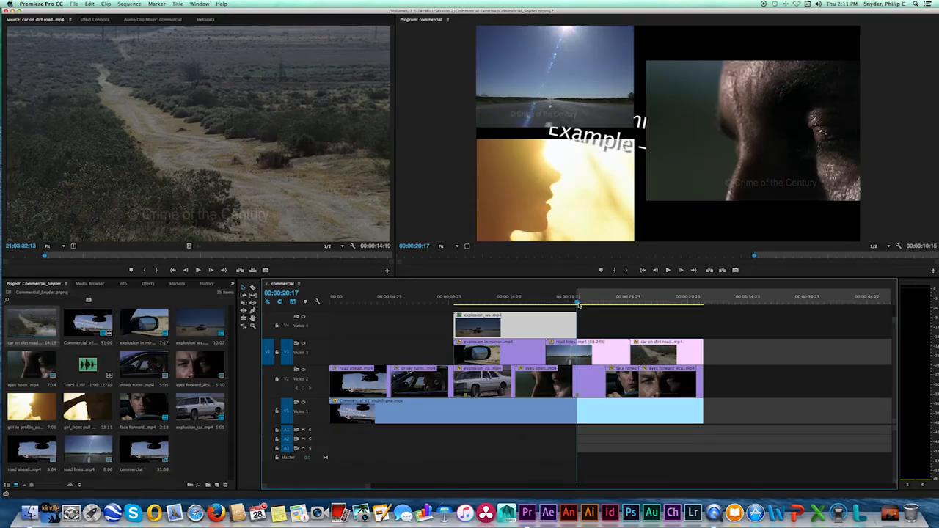
Step: Mark the sequence Out point at 00:00:24:11 for the girl-in-profile panel and scrub back through the marked range
drag(581, 300, 623, 302)
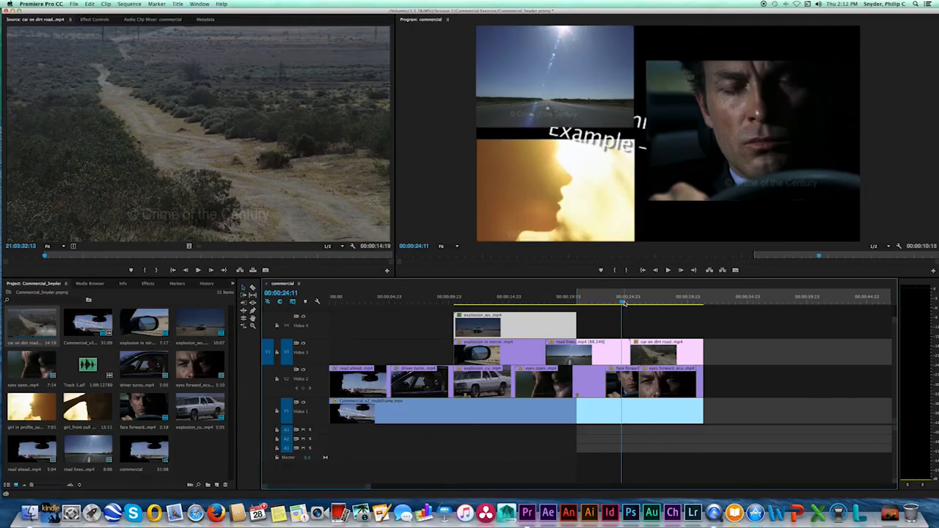
key(o)
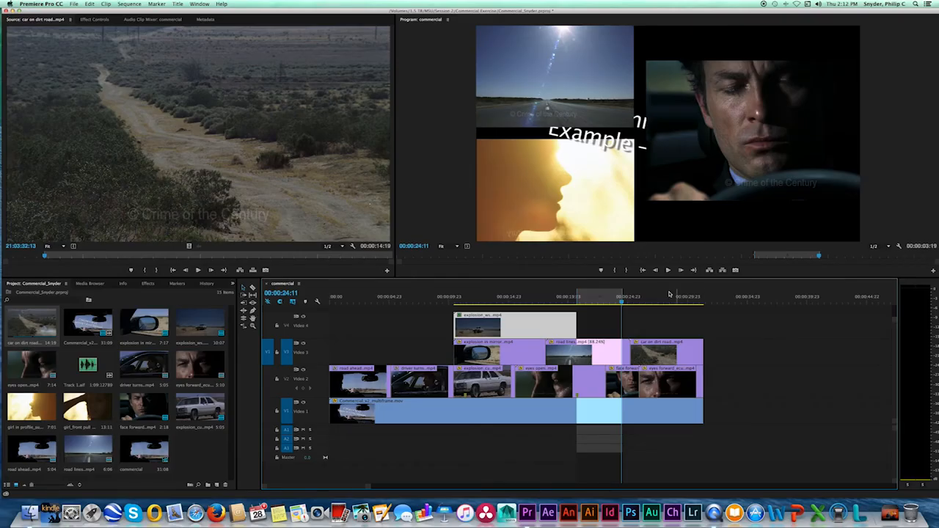
mouse_move(620, 301)
mouse_down()
mouse_move(576, 301)
mouse_move(619, 301)
mouse_move(579, 300)
mouse_move(610, 302)
mouse_up()
mouse_move(587, 301)
mouse_down()
mouse_move(600, 301)
mouse_move(583, 301)
mouse_up()
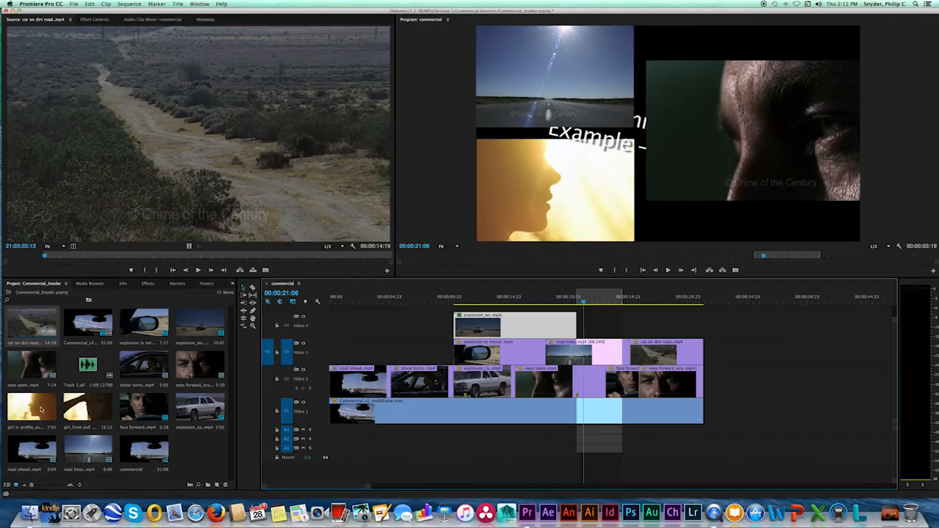
Step: Open girl in profile_sun flare.mp4 as the source and review its footage back to the first frame against the reference panel
click(37, 408)
double_click(37, 409)
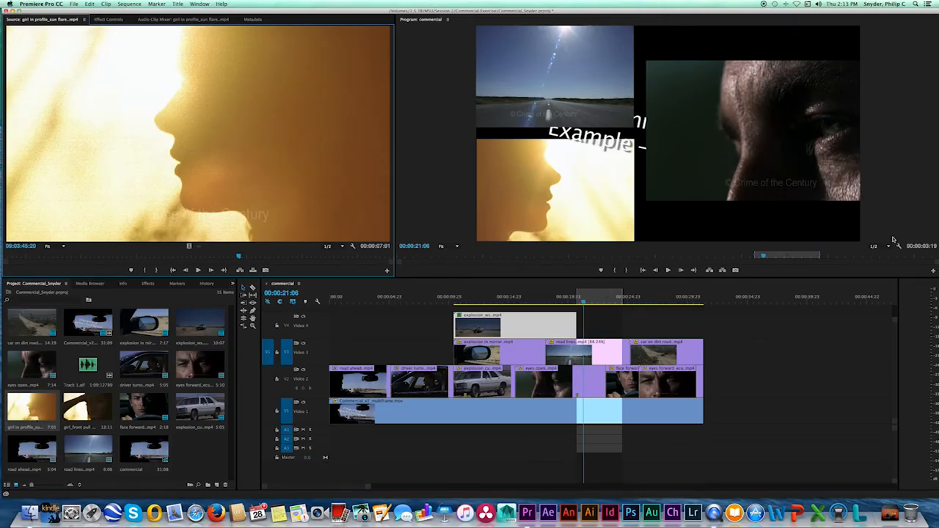
click(601, 296)
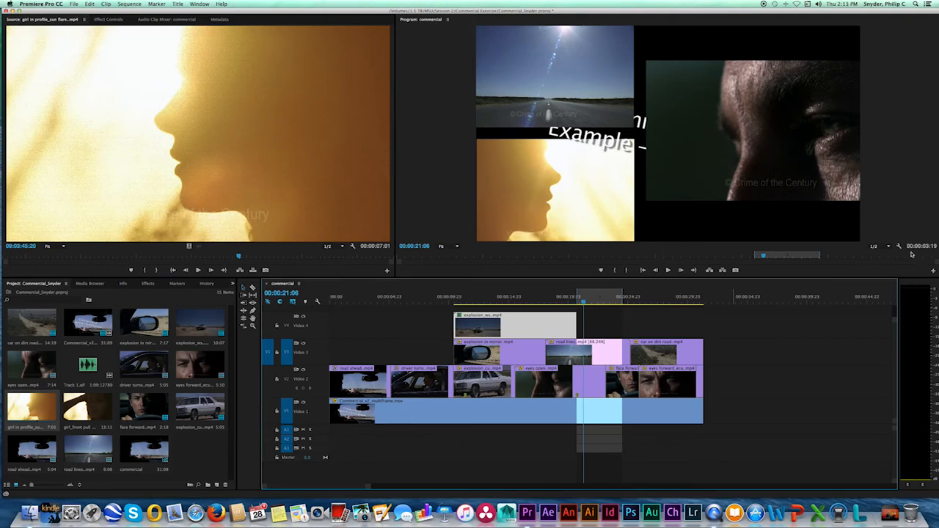
drag(237, 256, 145, 255)
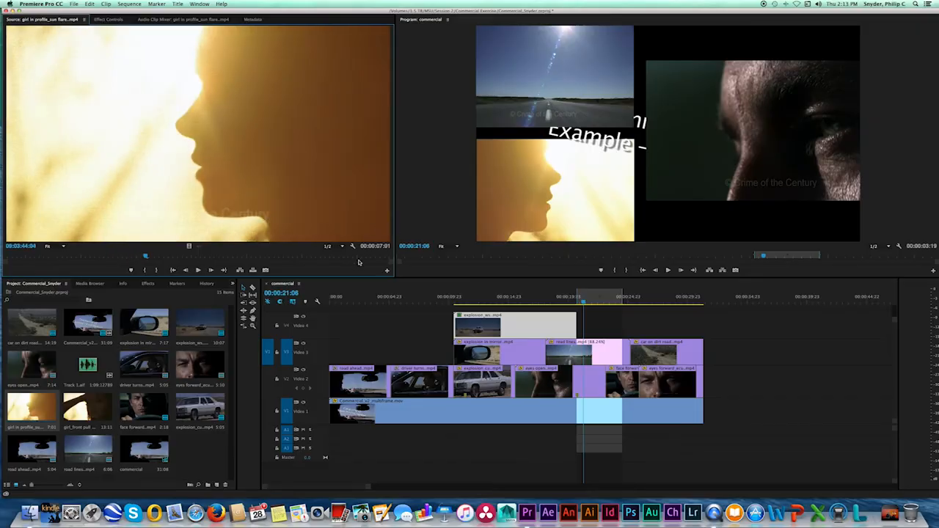
drag(146, 256, 97, 256)
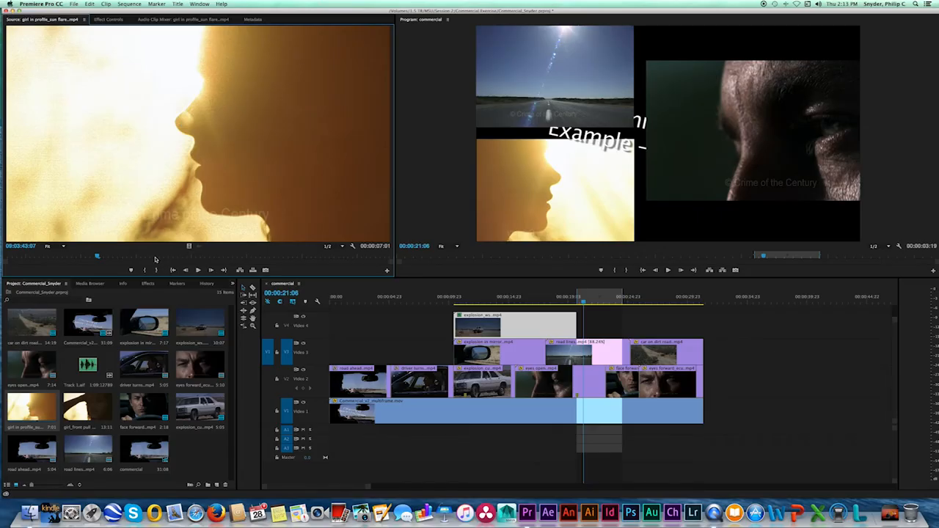
drag(96, 257, 2, 256)
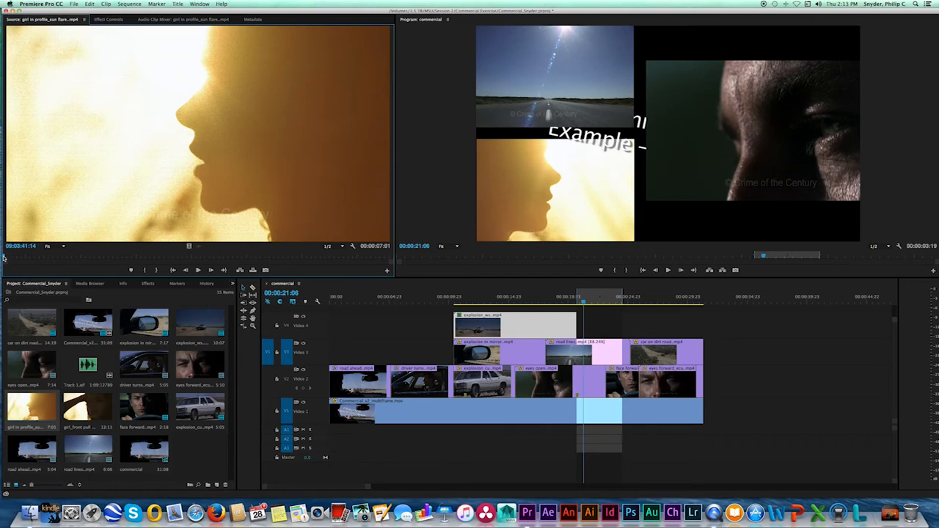
Step: Mark the source Out point for a 00:00:03:19 duration and place only the girl in profile video on Video 4 after the explosion clip
drag(4, 258, 200, 257)
key(o)
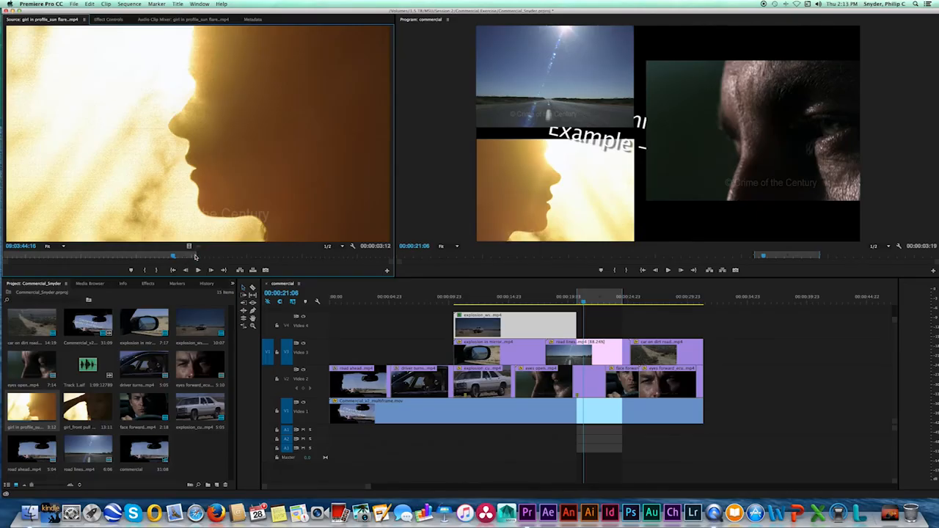
drag(196, 256, 212, 255)
drag(189, 247, 578, 324)
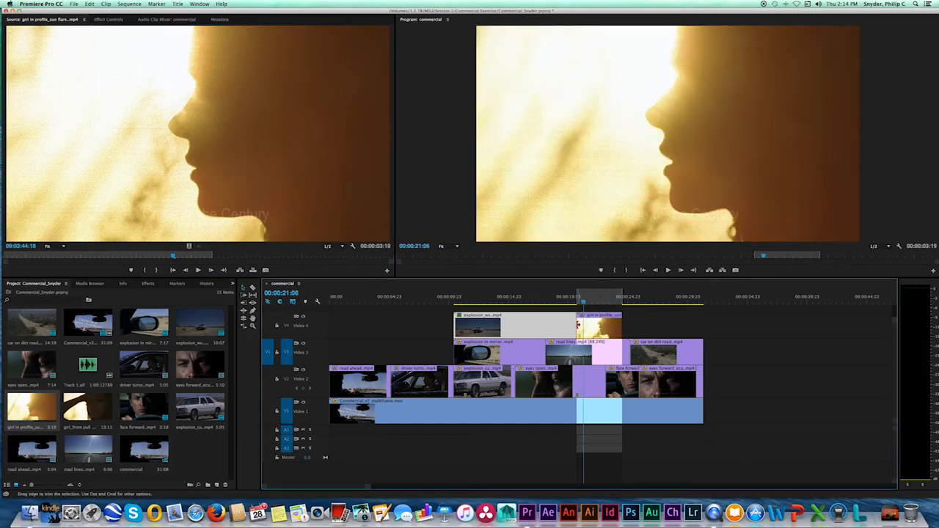
Step: Apply the Horizontal Flip effect to the girl in profile clip on Video 4 and move the playhead to the next girl panel at 00:00:27:19
click(595, 297)
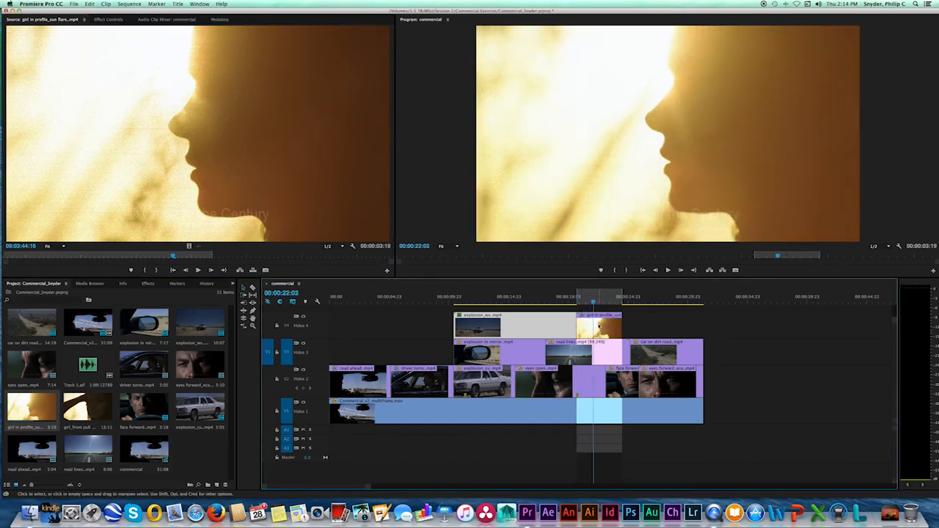
click(598, 326)
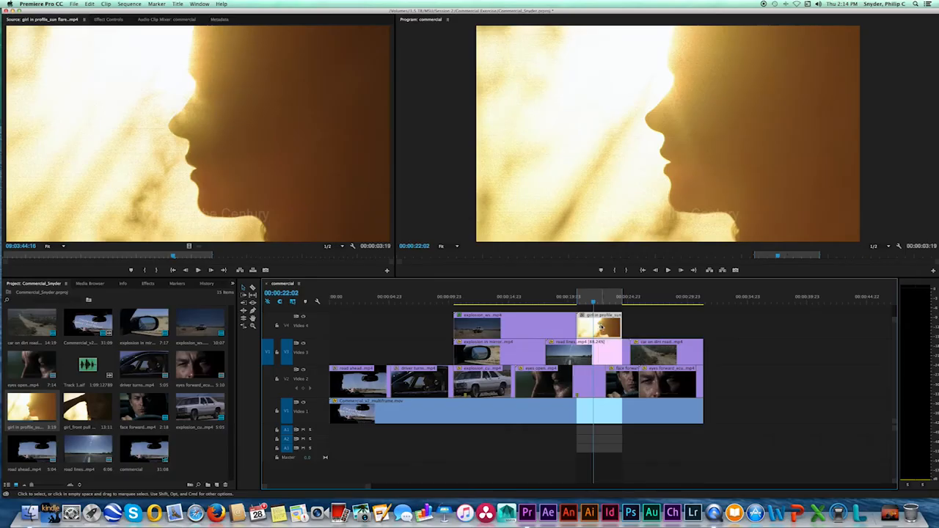
click(149, 284)
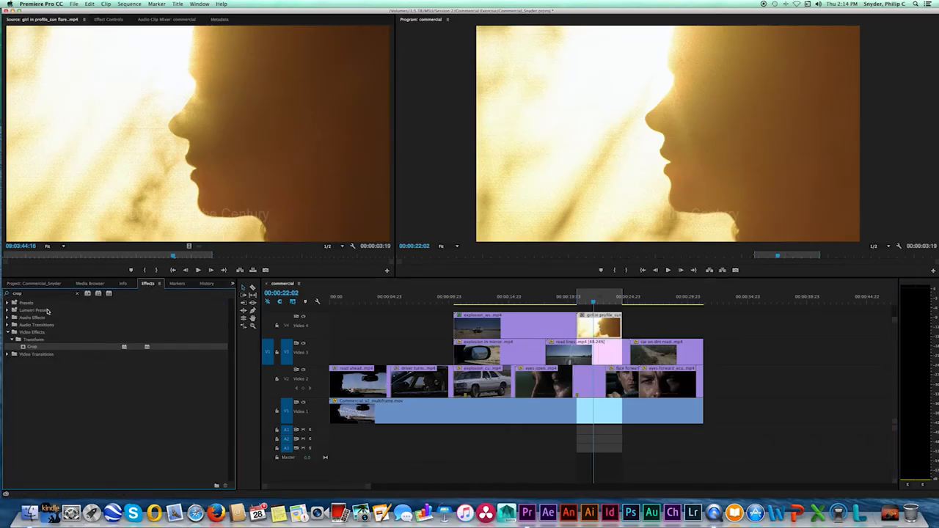
click(29, 294)
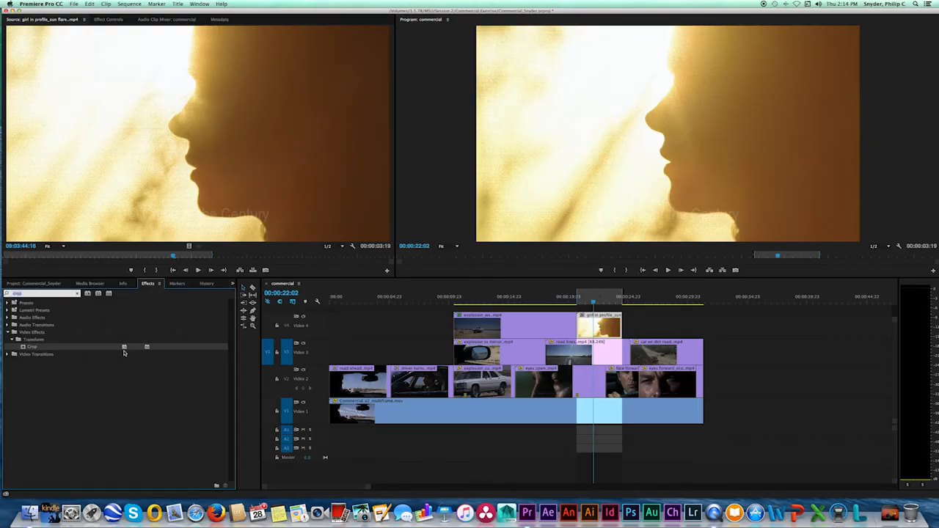
text(flip)
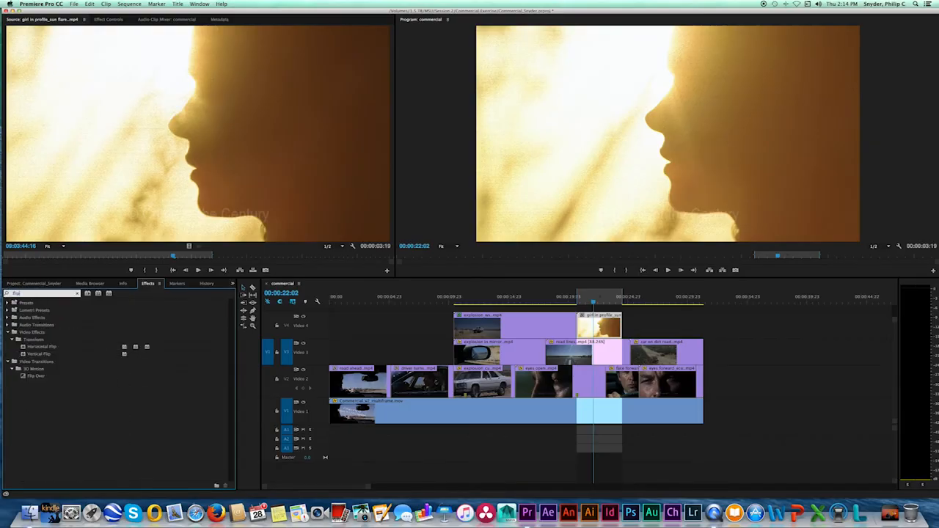
double_click(23, 348)
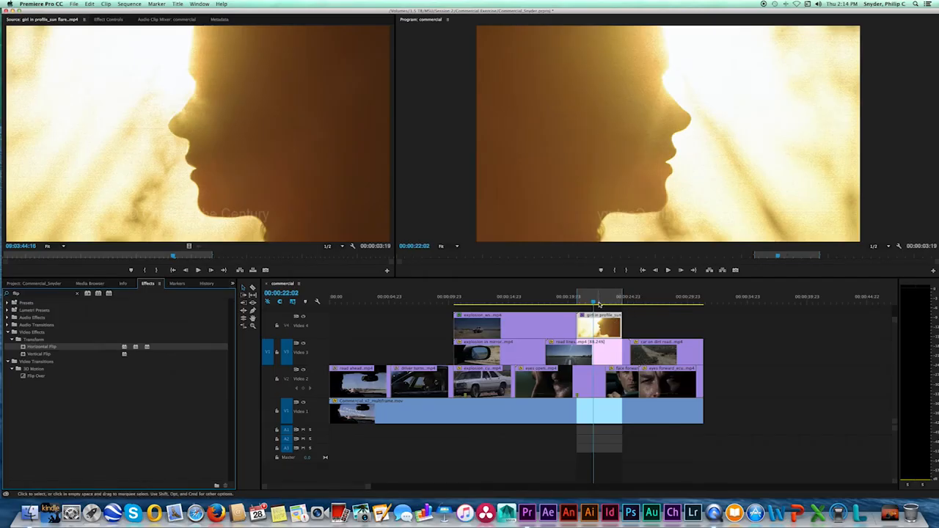
drag(597, 301, 661, 302)
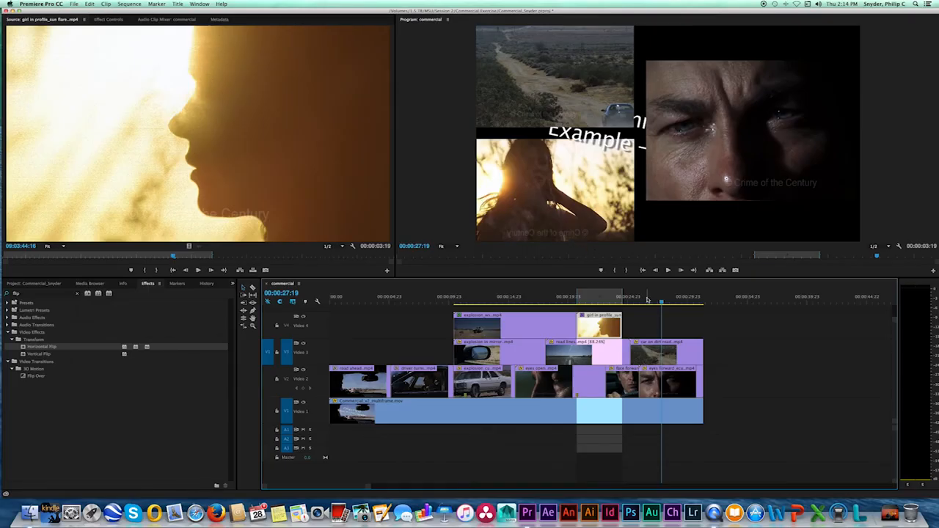
Step: Move the playhead to 00:00:24:12, the first frame after the girl in profile clip on Video 4
drag(662, 302, 624, 303)
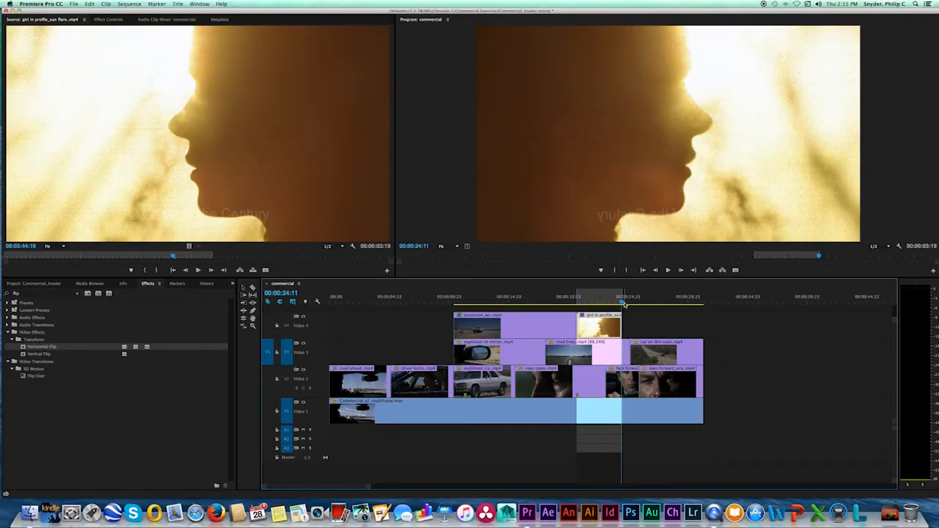
key(Right)
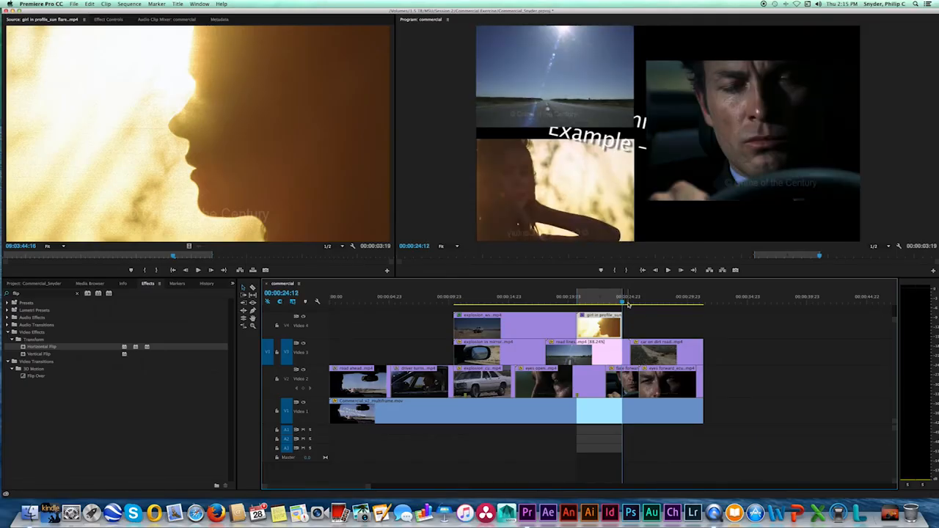
scroll(599, 339, right, 1)
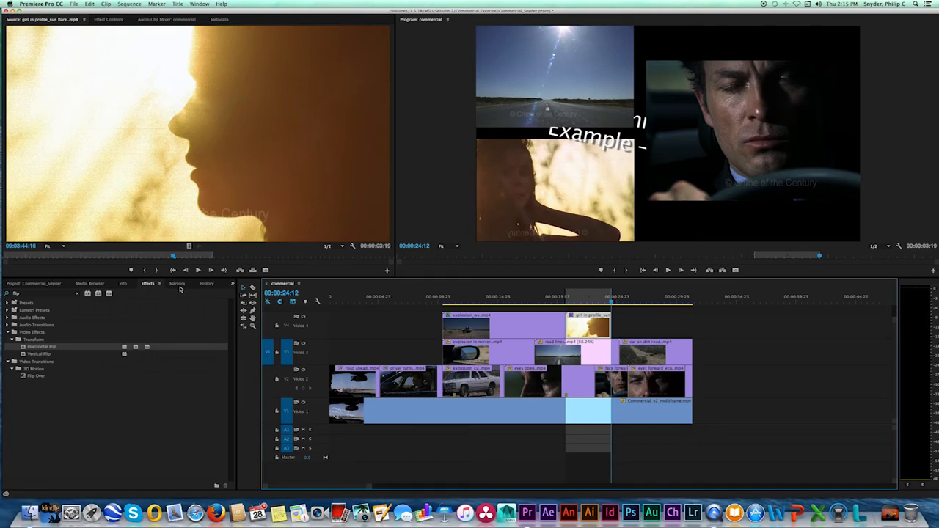
Step: Return to the project's media items and open girl_front pull out.mp4 as the source
click(50, 285)
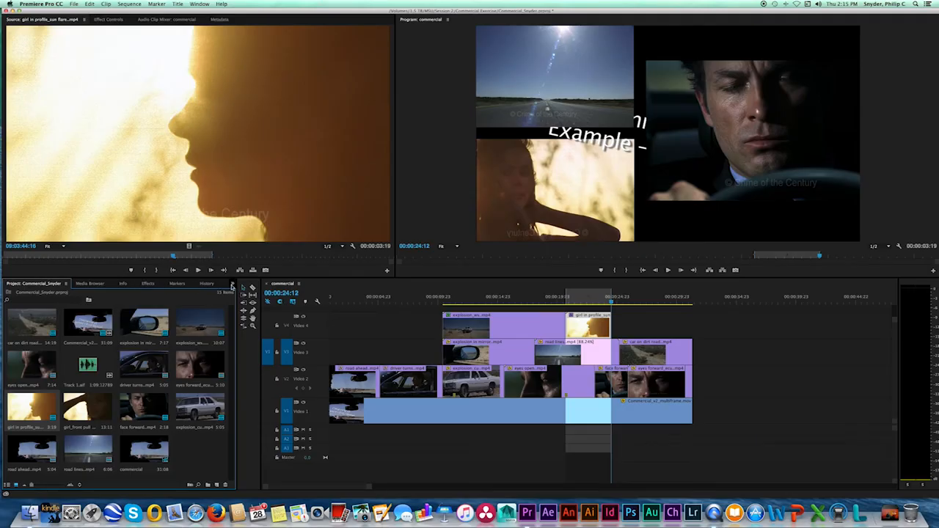
click(234, 285)
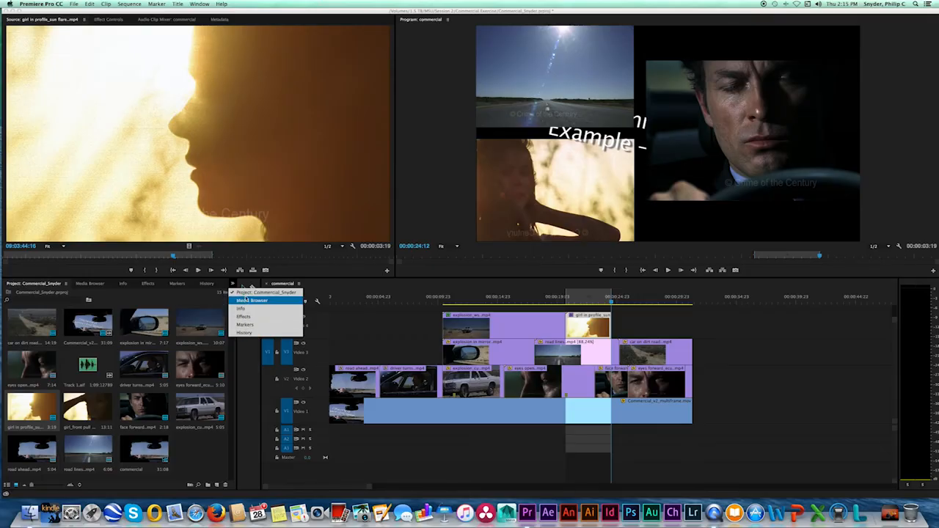
click(242, 294)
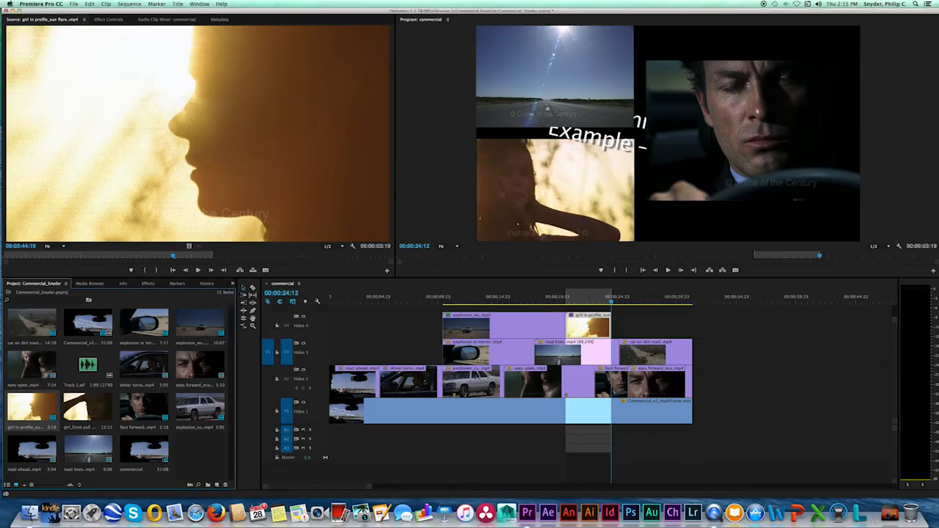
double_click(92, 409)
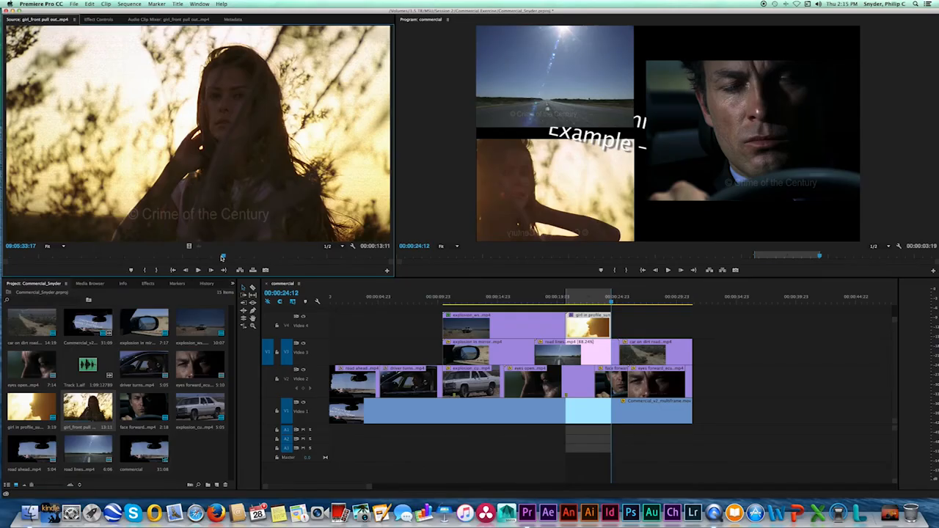
Step: Match the girl's pose to the reference panel in the source footage and mark the In point there for a 00:00:10:23 duration
drag(223, 257, 57, 256)
mouse_move(613, 303)
mouse_down()
mouse_move(661, 303)
mouse_move(613, 303)
mouse_up()
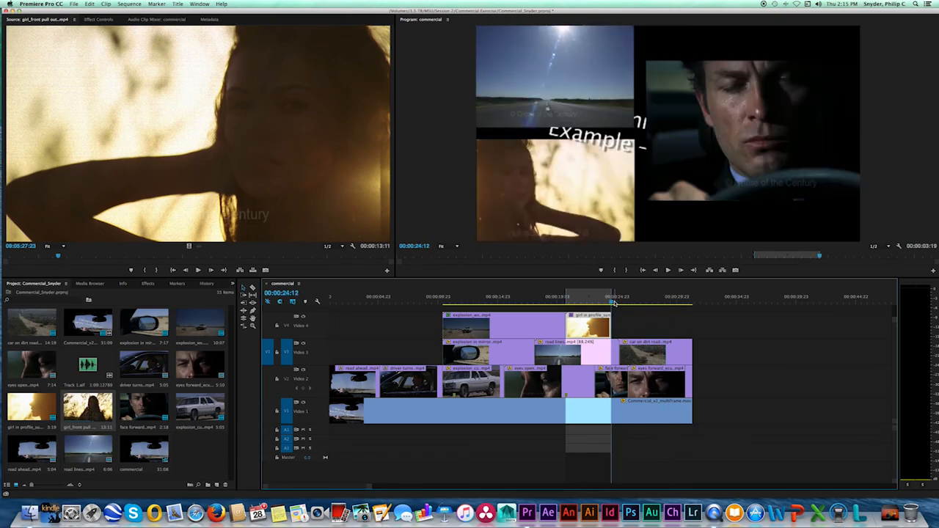
click(52, 257)
drag(63, 257, 74, 256)
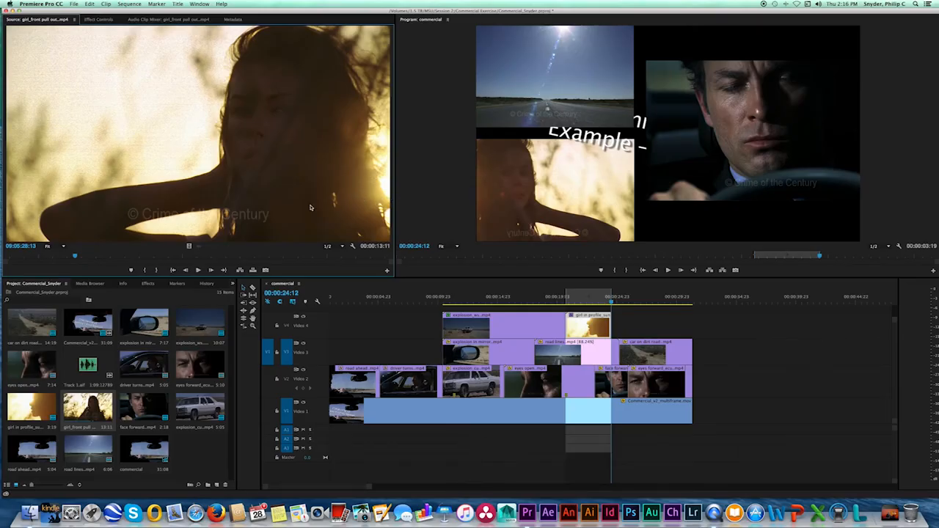
key(i)
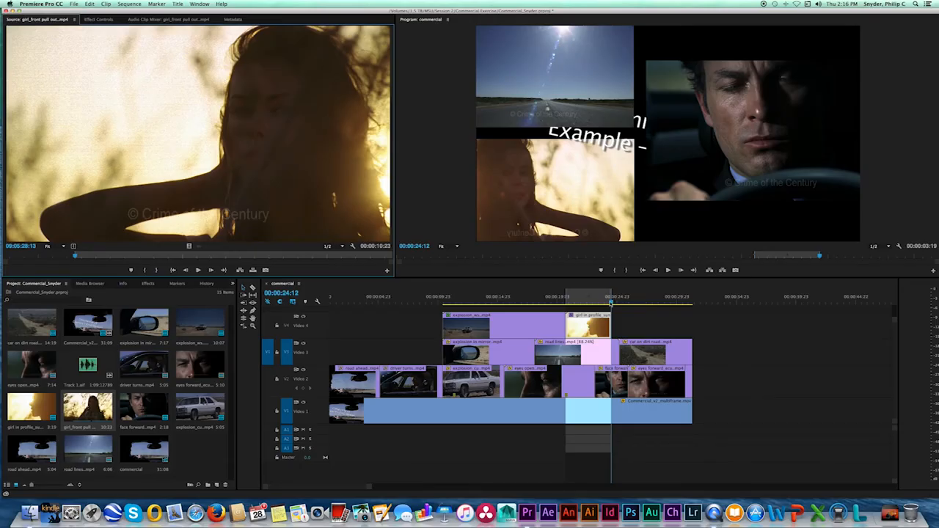
Step: Place only the girl_front pull out video on Video 4 at the playhead and trim its end to the end of the reference clip
drag(189, 245, 616, 321)
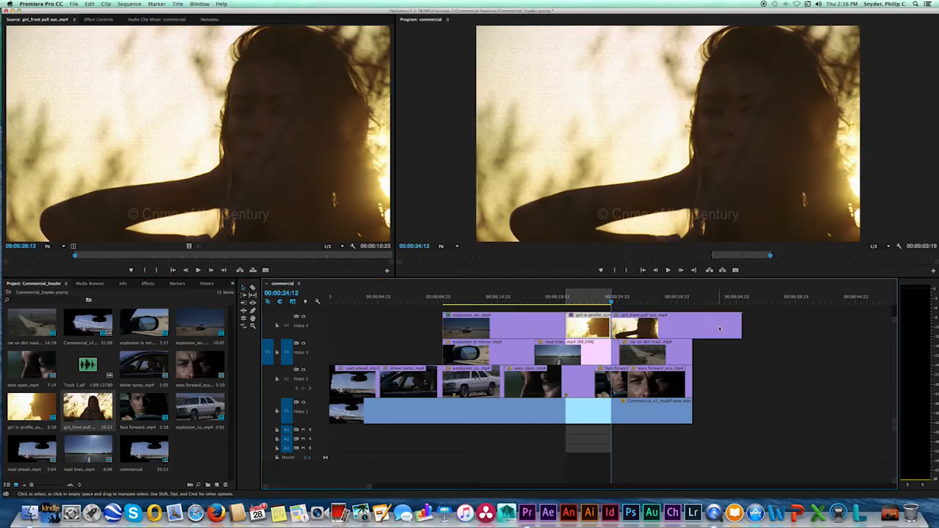
drag(741, 329, 692, 329)
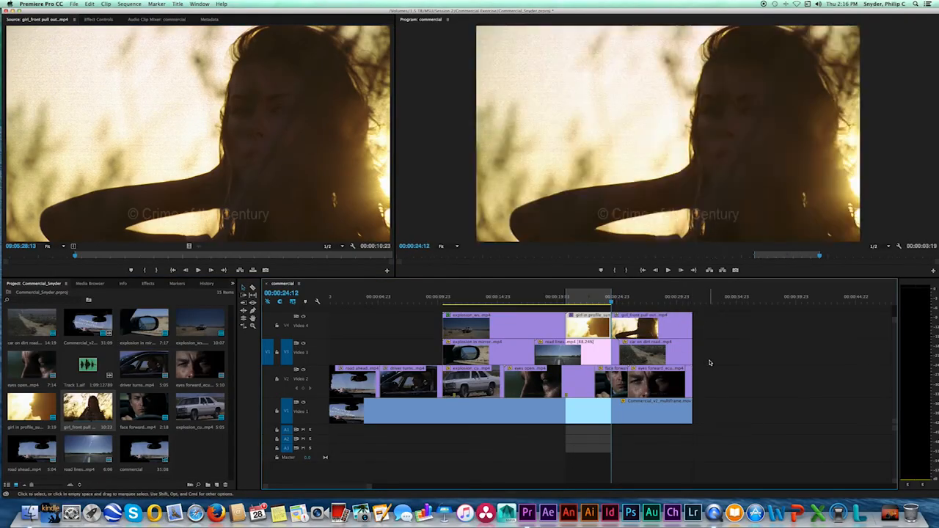
click(650, 329)
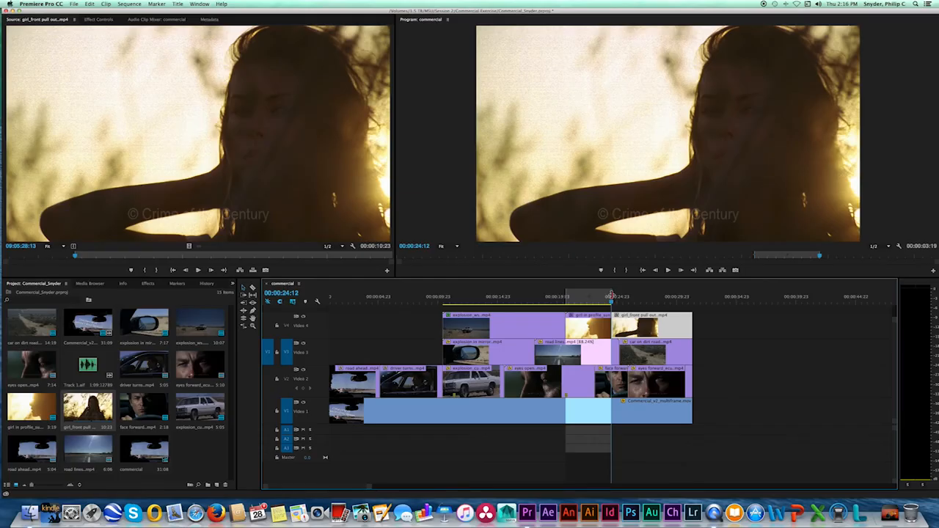
Step: Clear the sequence's In and Out points and scrub back toward the explosion panel
right_click(611, 296)
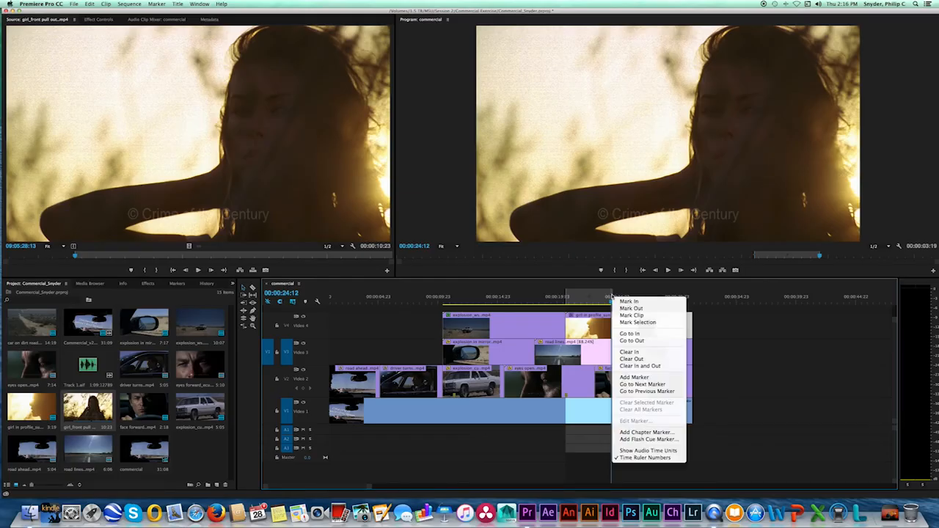
click(639, 366)
drag(616, 298, 565, 301)
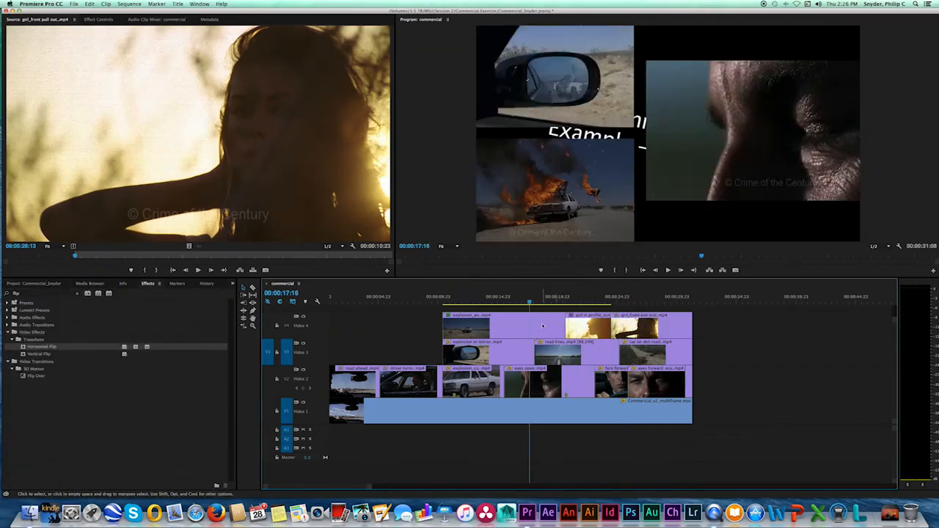
Step: Copy the explosion_ws clip on Video 4 and paste its Motion and Crop attributes onto both girl clips
drag(532, 303, 550, 302)
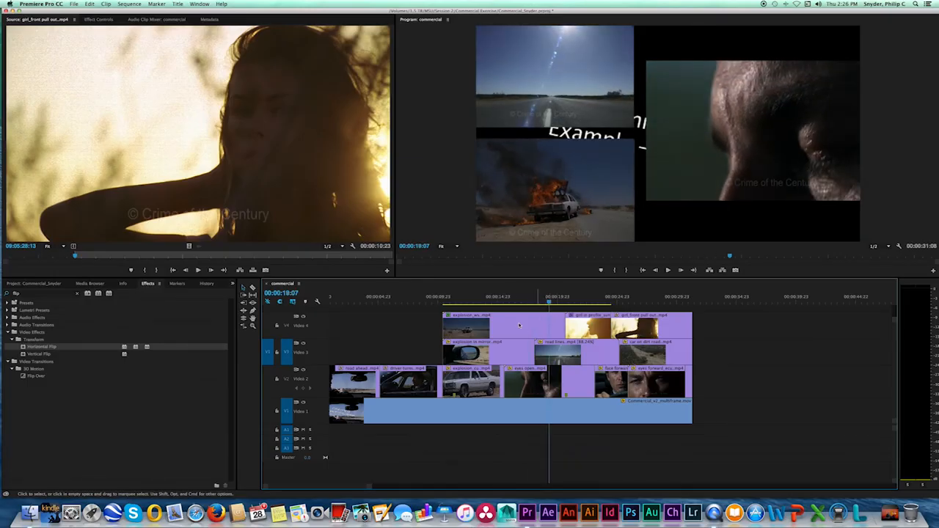
click(515, 328)
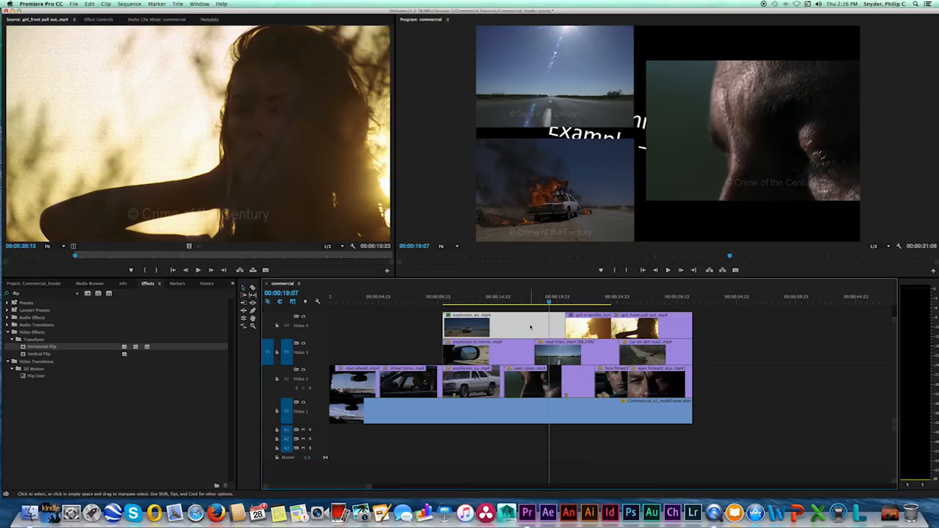
right_click(531, 328)
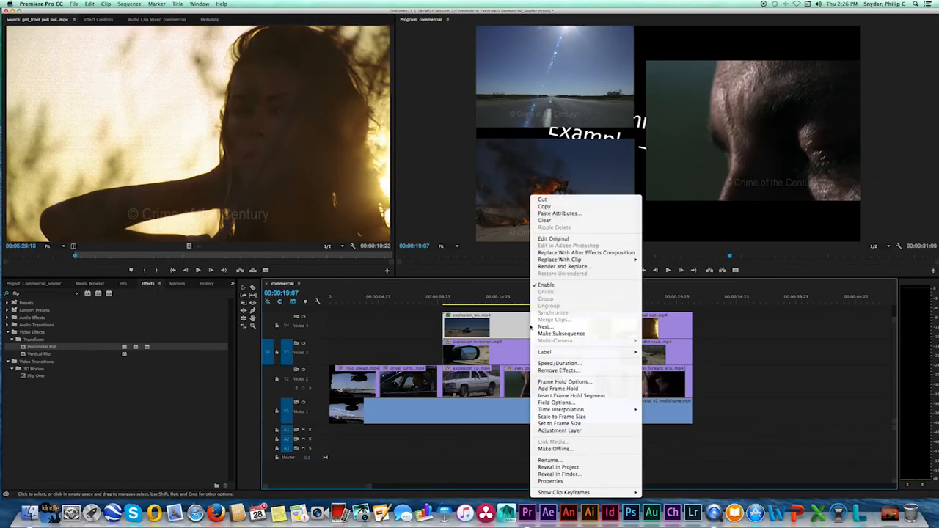
click(561, 210)
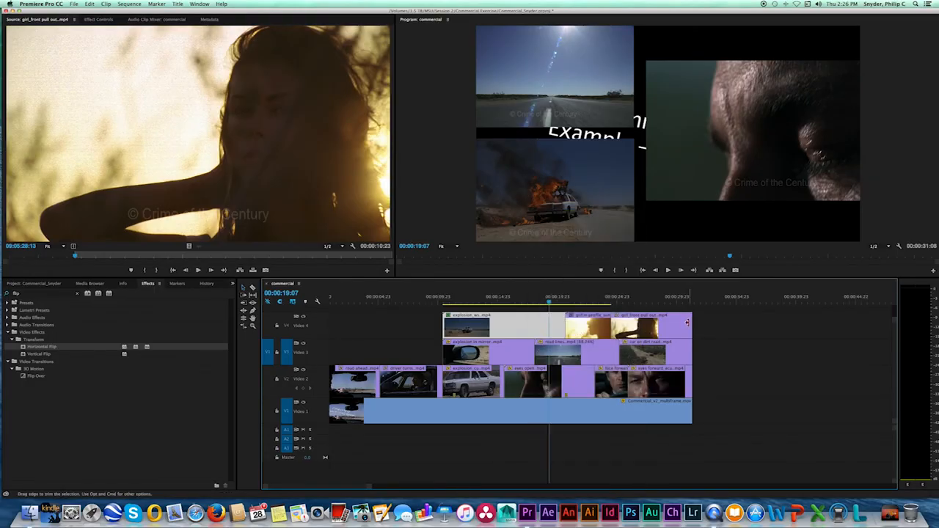
drag(721, 325, 585, 330)
right_click(586, 329)
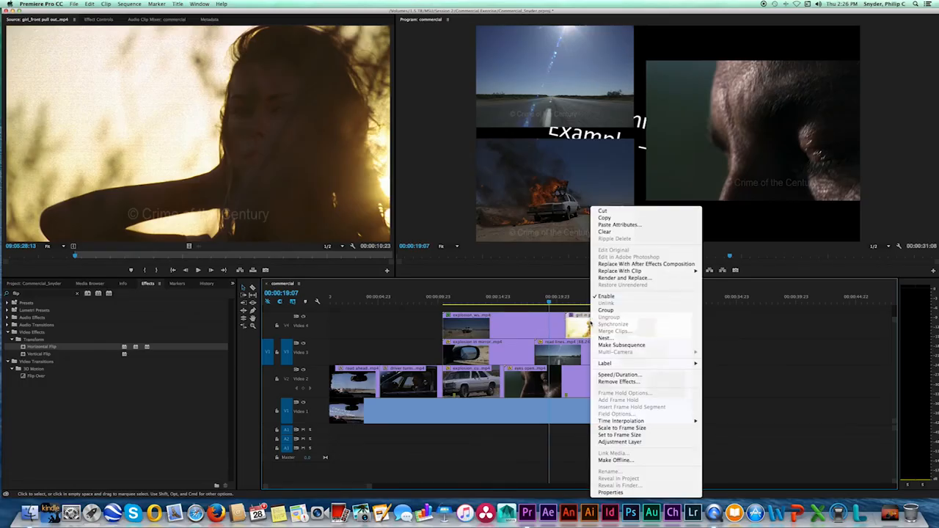
click(637, 225)
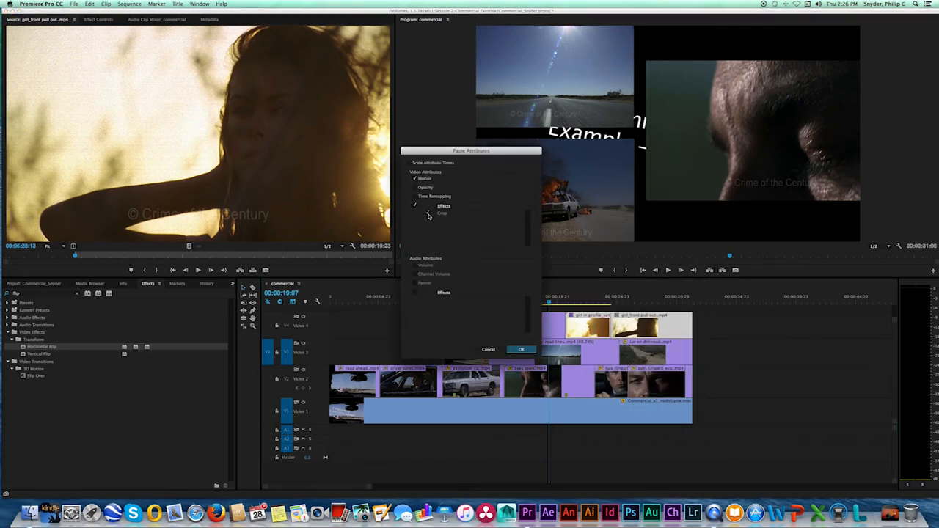
click(521, 350)
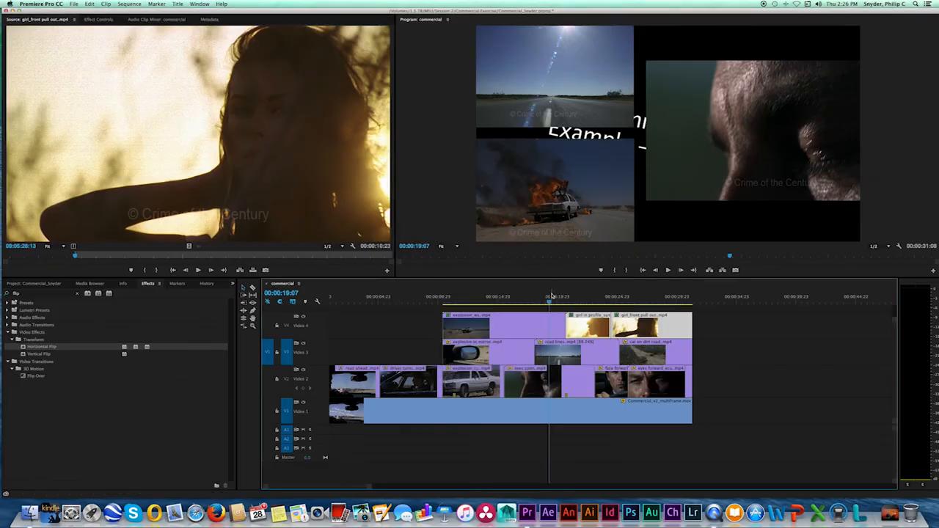
Step: Check the girl_front pull out panel at 00:00:26:04 and apply the Horizontal Flip effect to that clip
mouse_move(550, 301)
mouse_down()
mouse_move(658, 304)
mouse_move(562, 301)
mouse_up()
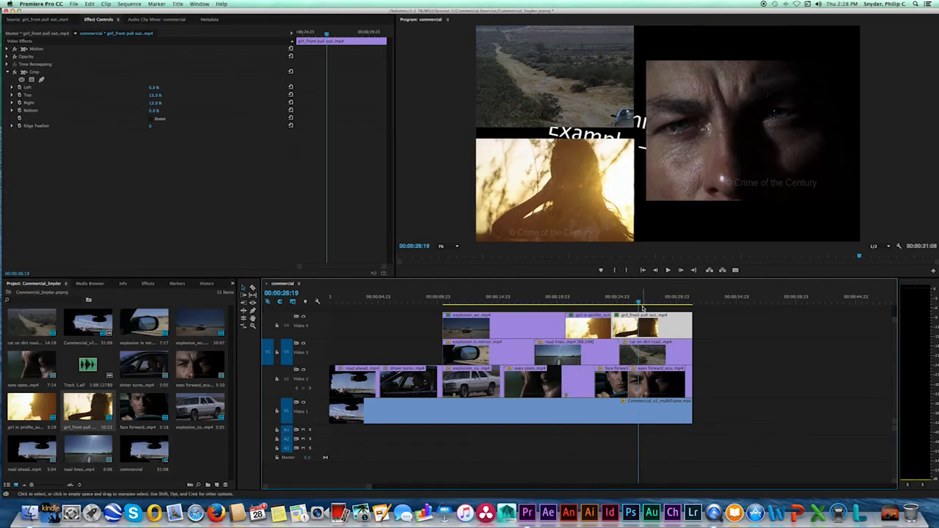
mouse_move(639, 301)
mouse_down()
mouse_move(614, 301)
mouse_move(659, 301)
mouse_move(629, 299)
mouse_up()
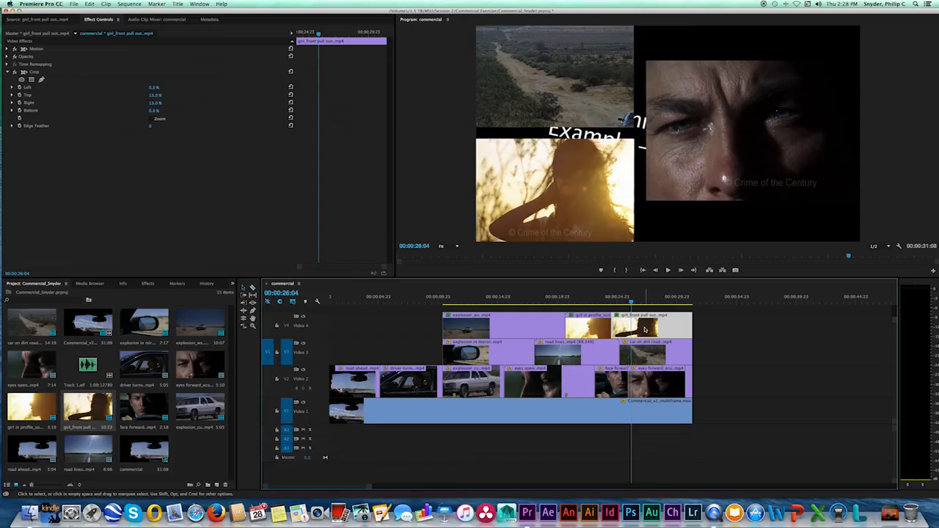
click(148, 283)
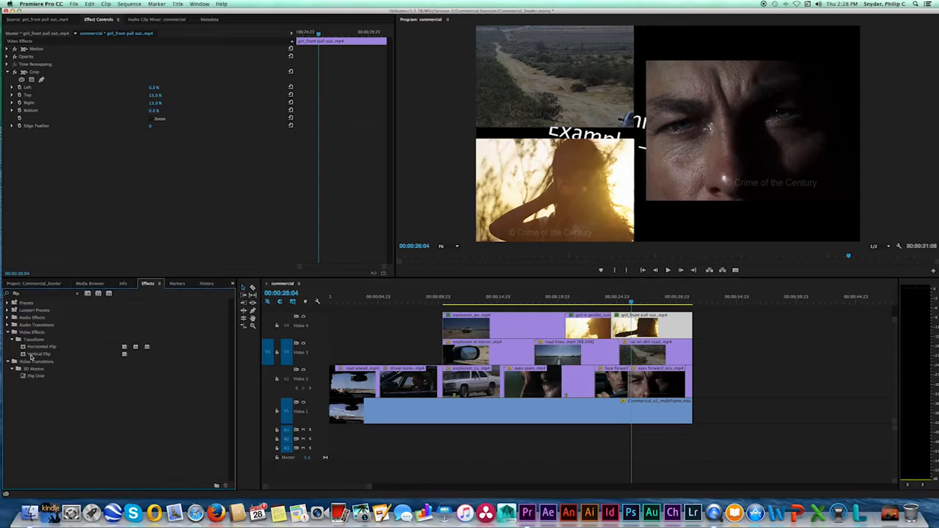
double_click(23, 348)
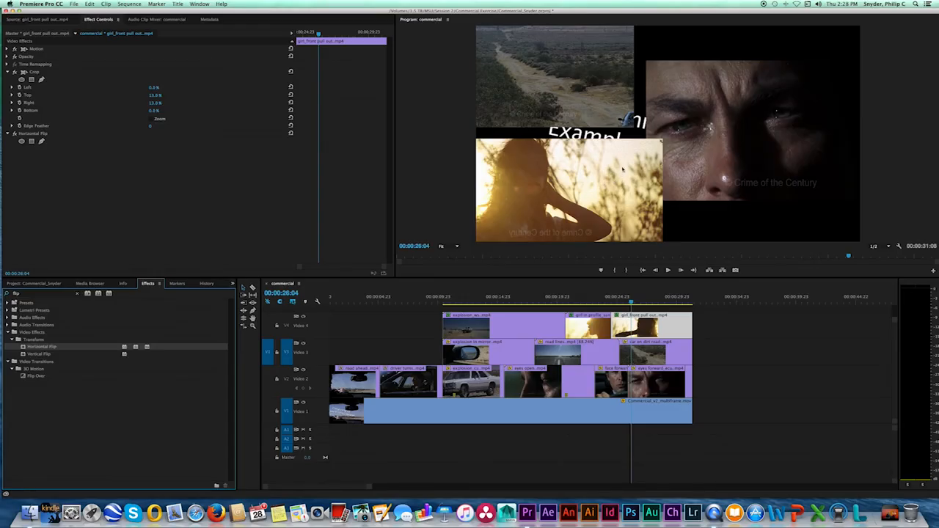
Step: Set the girl_front pull out clip's Crop Left value to 13.0% so the flipped panel fits its frame
click(657, 321)
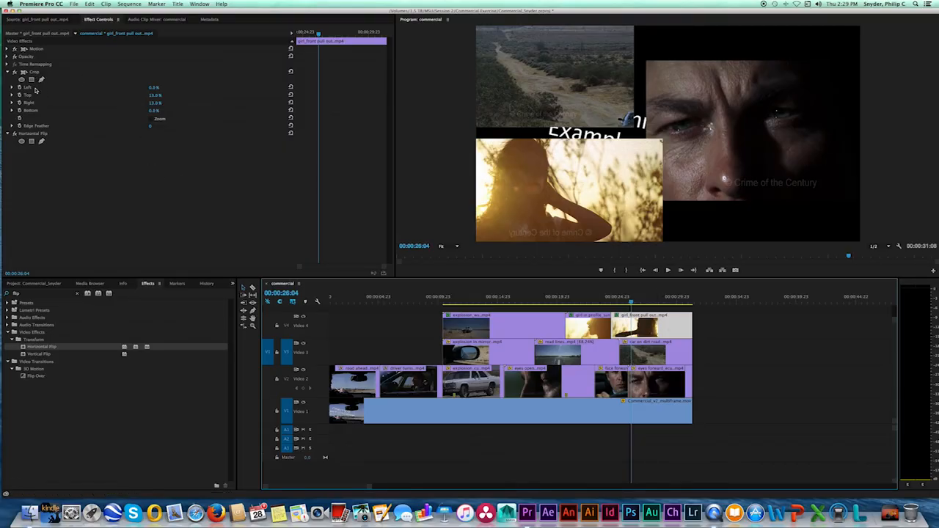
click(149, 113)
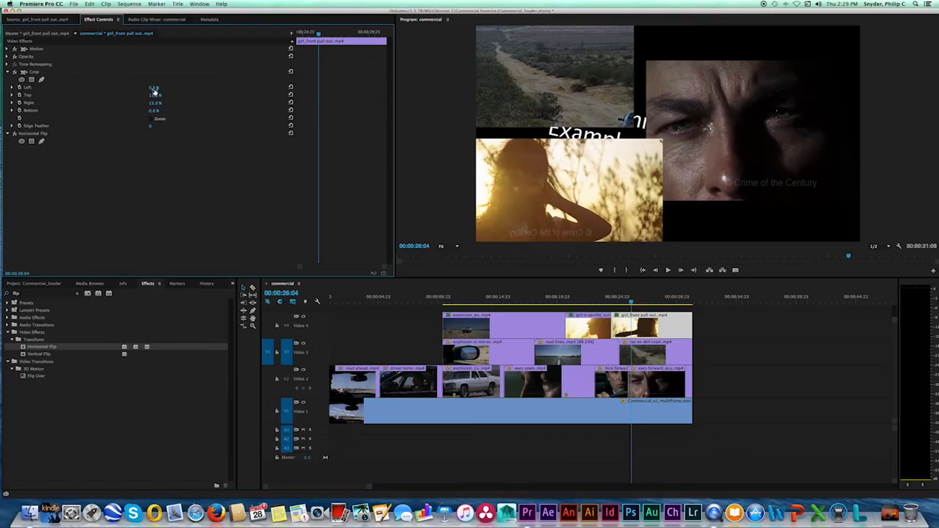
drag(154, 87, 163, 87)
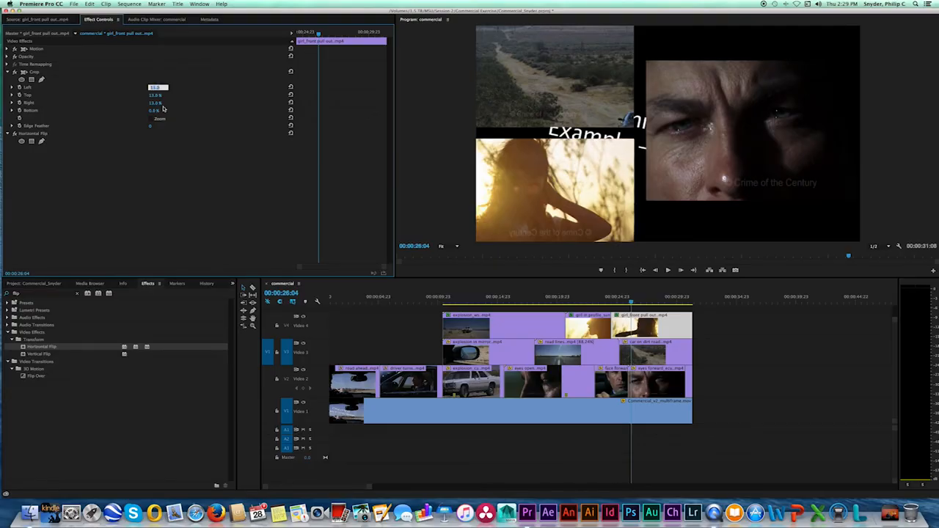
click(182, 136)
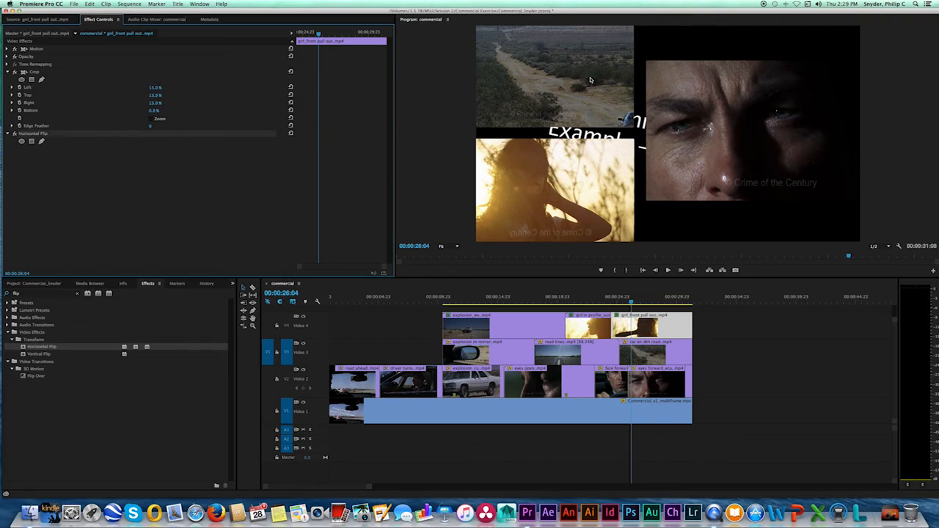
Step: Save the project and scrub through the sequence to review the split-screen panels up to 00:00:29:05
drag(628, 301, 511, 296)
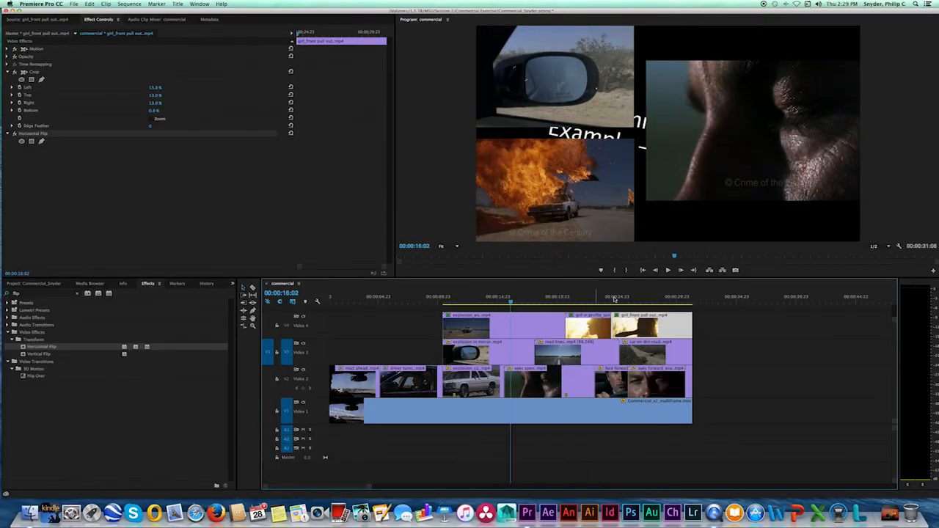
key(cmd+s)
drag(422, 300, 678, 295)
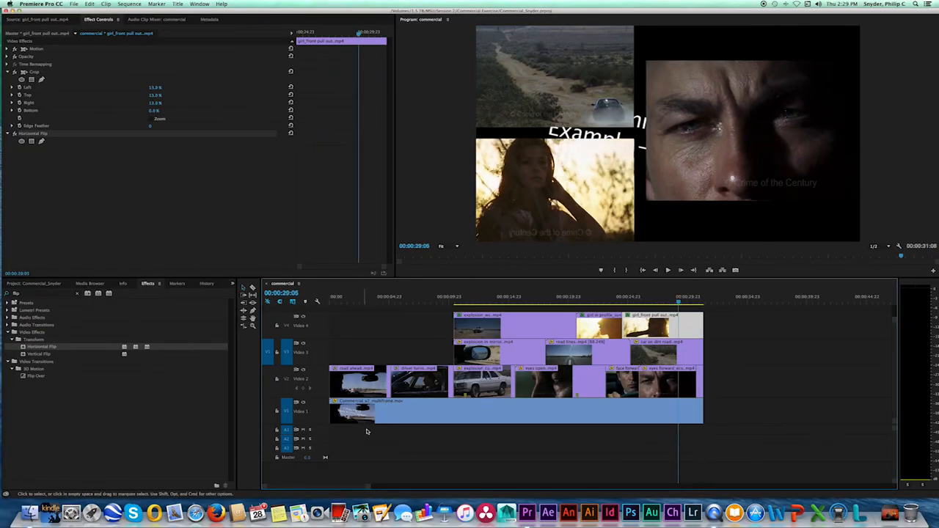
Step: Delete the reference clip Commercial_v2_multiframe.mov from Video 1 and select all remaining clips with the Track Select tool
click(425, 413)
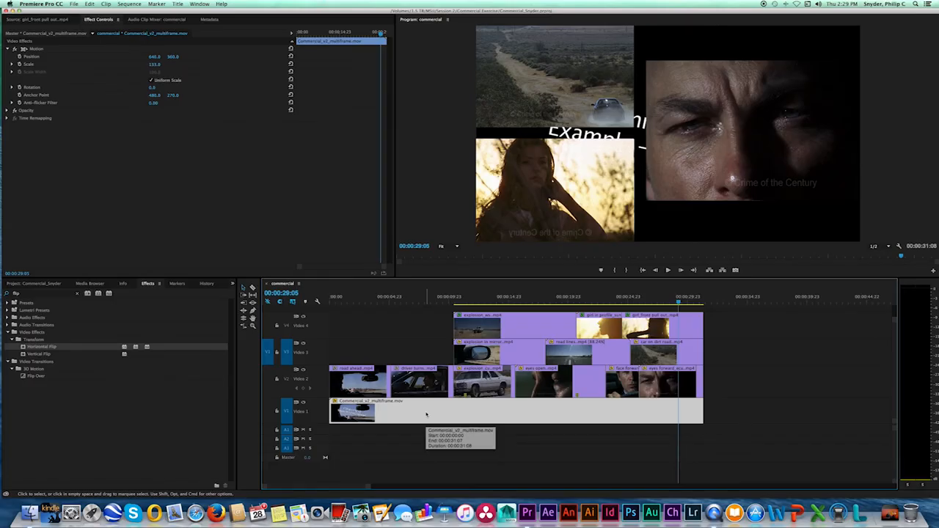
key(Delete)
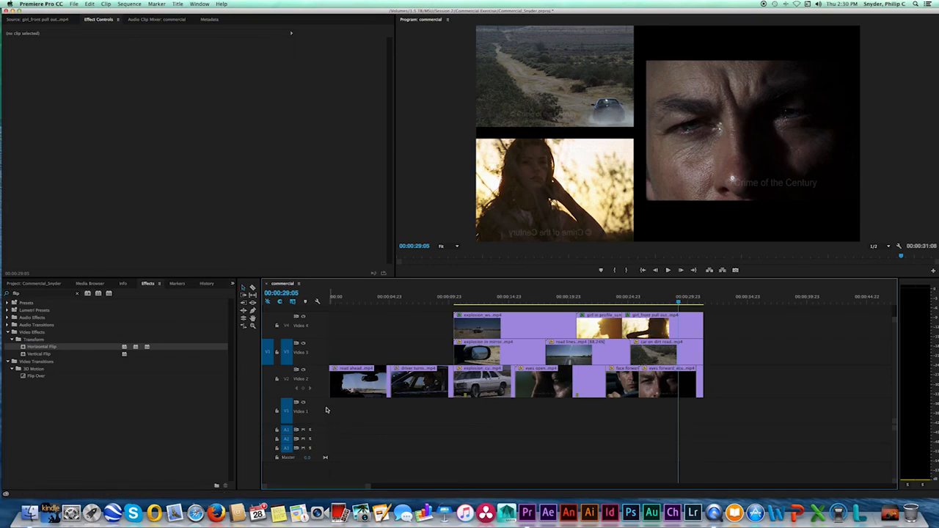
key(a)
click(338, 383)
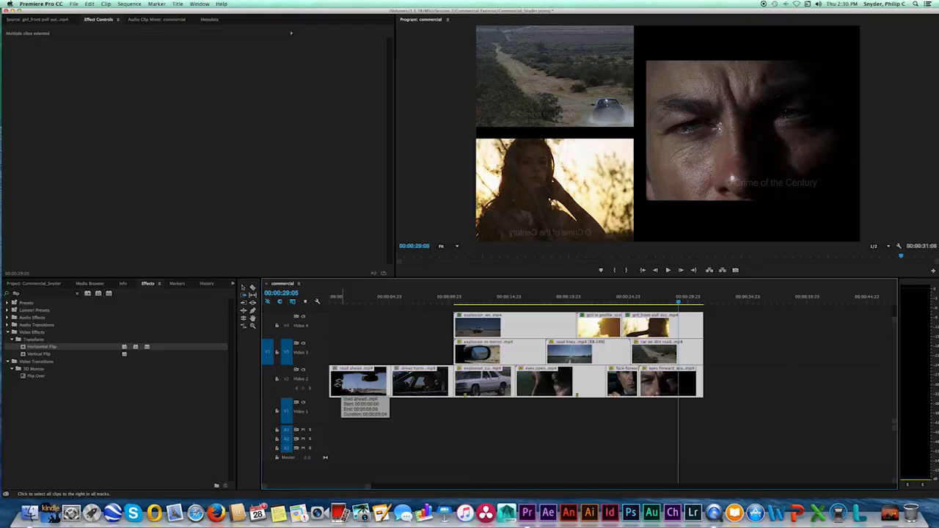
Step: Move all selected clips down one track so the lowest row sits on Video 1, and scrub the sequence to check it
drag(338, 383, 339, 409)
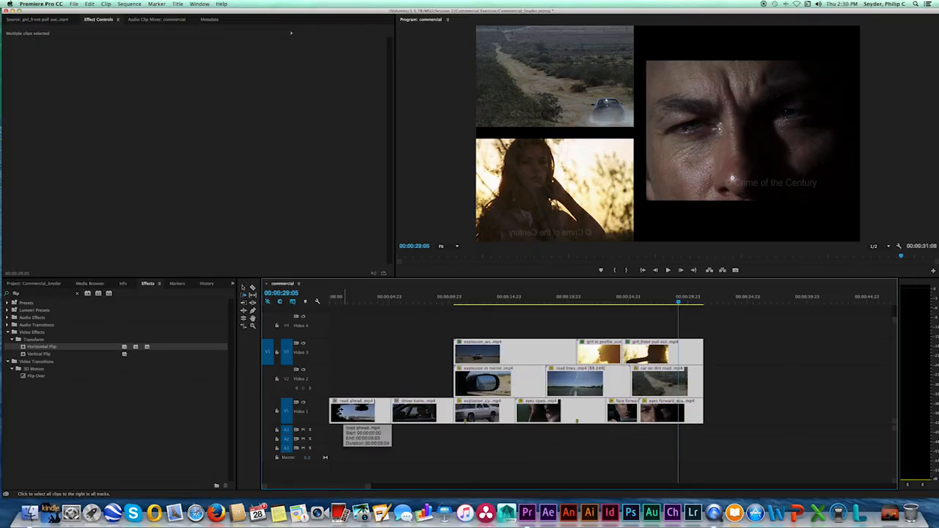
key(v)
drag(358, 302, 689, 303)
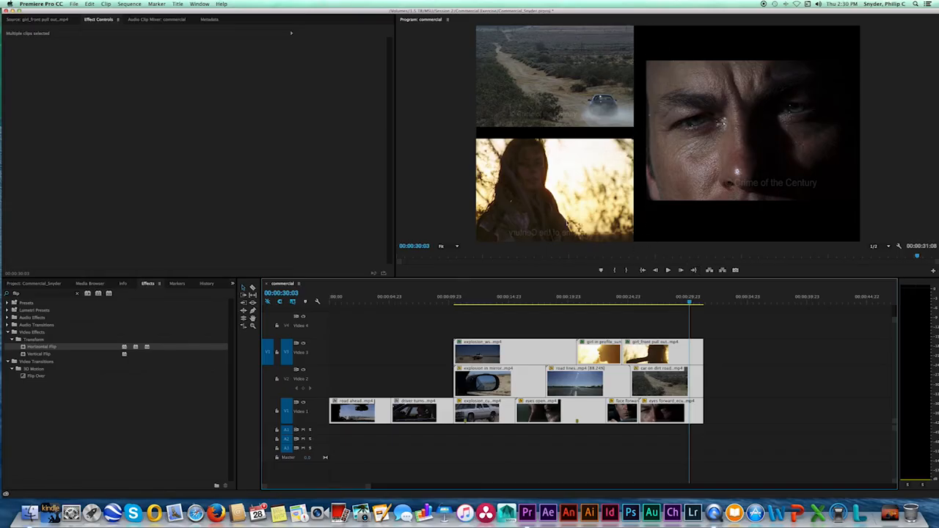
drag(689, 301, 320, 300)
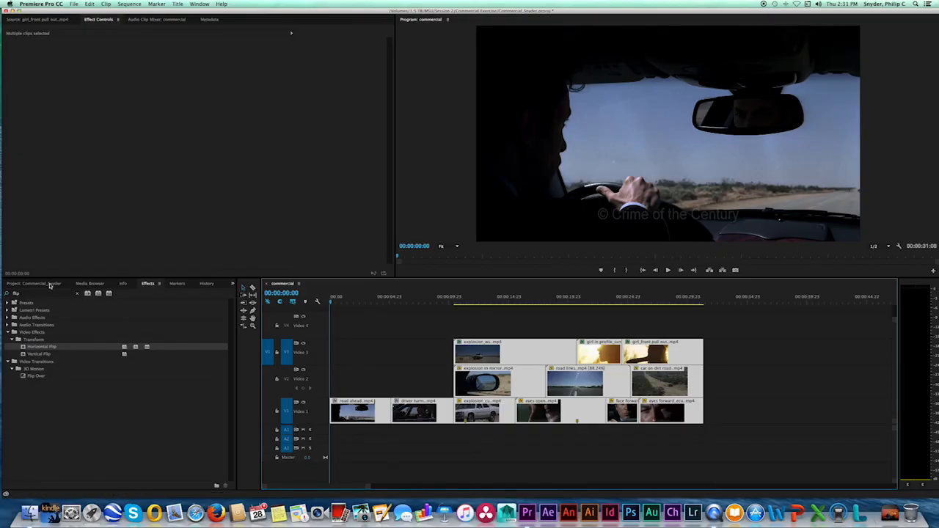
Step: Load Track 1.aif into the Source monitor and mark its In point at 00;00;00;08, where the music begins
click(47, 284)
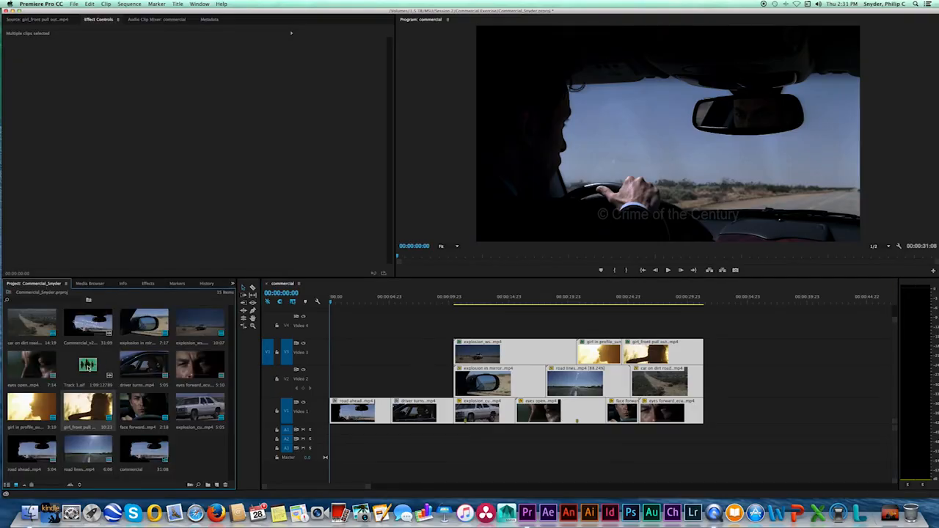
double_click(87, 365)
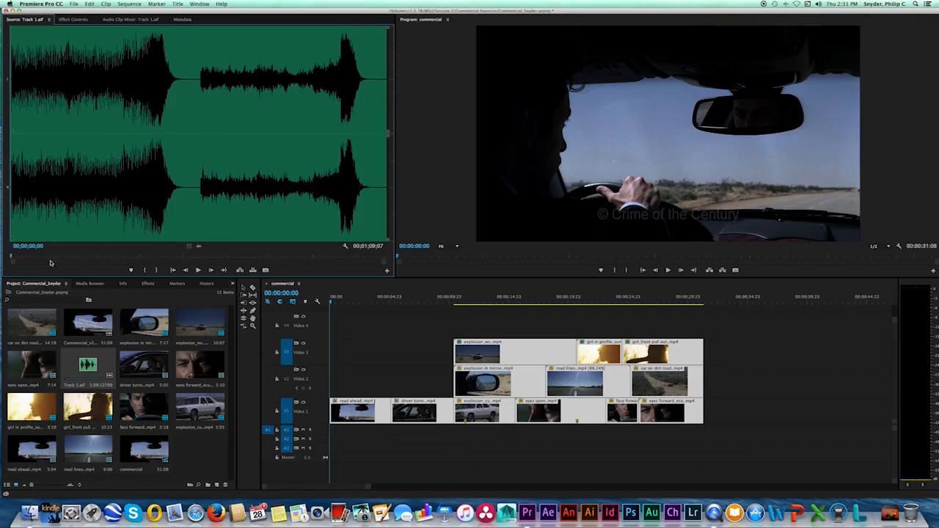
drag(11, 257, 12, 257)
click(13, 257)
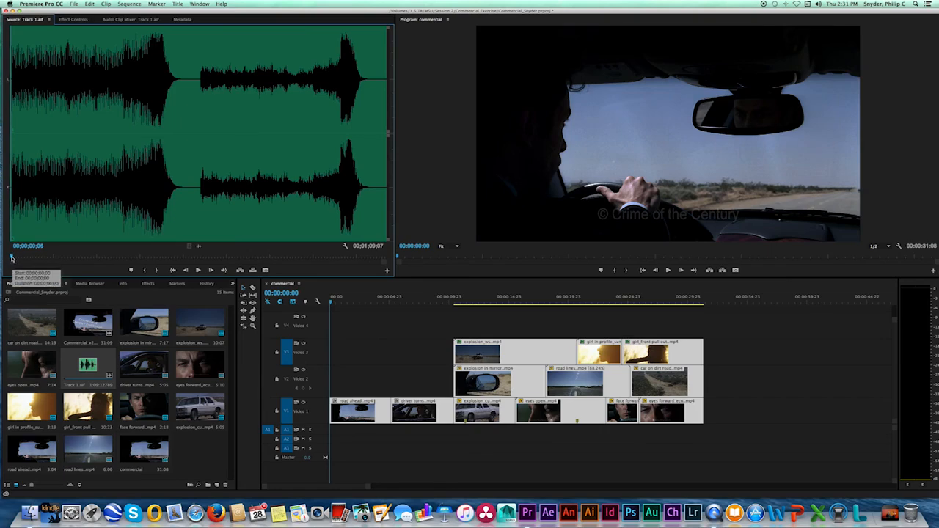
click(12, 257)
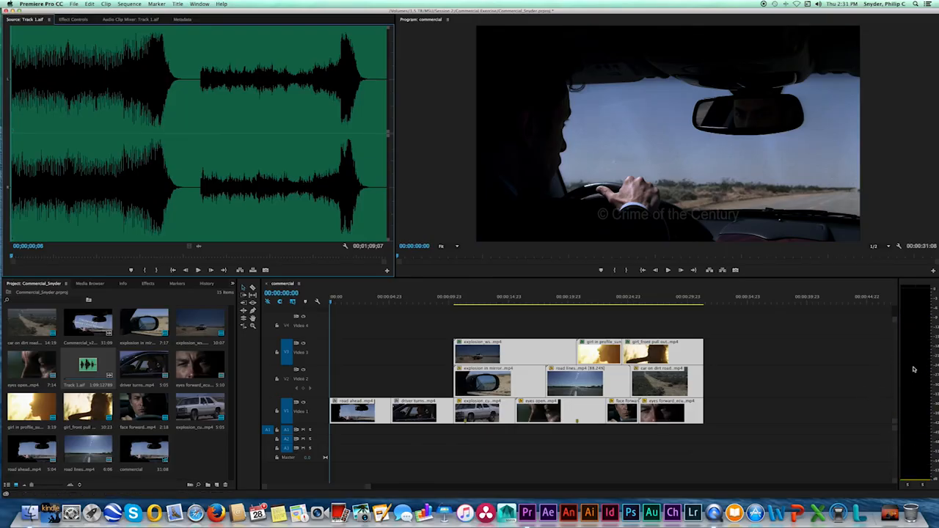
key(Right)
key(Right)
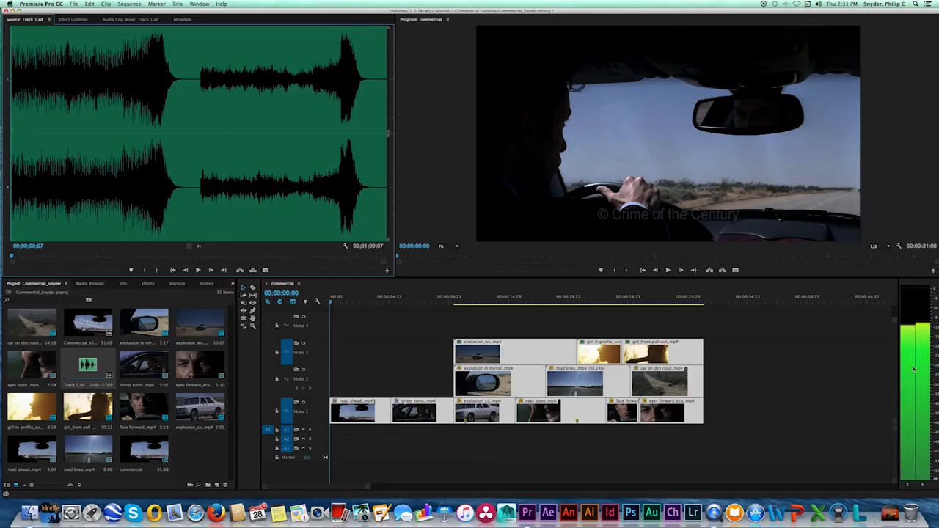
key(Left)
key(Right)
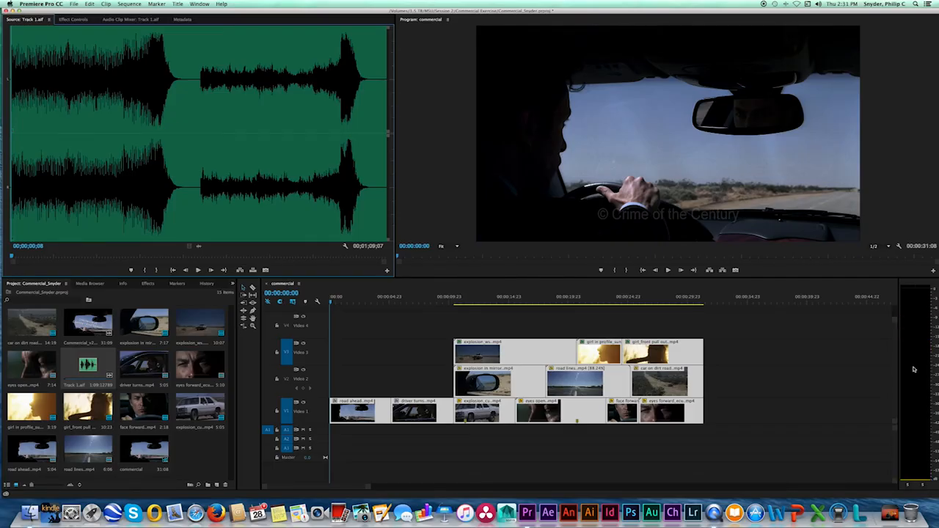
key(i)
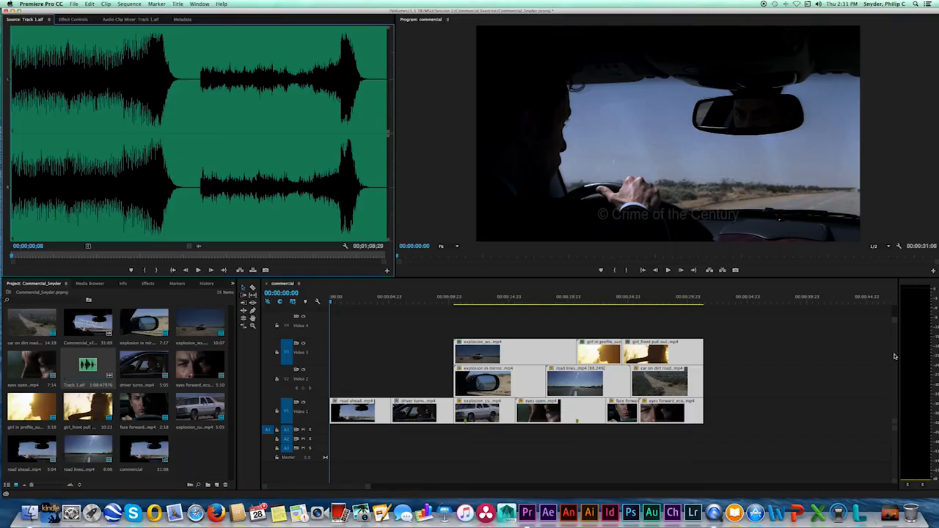
Step: Mark the Out point of Track 1.aif at 00;00;31;05 and place the marked music on Audio 1 at the sequence start
click(163, 256)
drag(163, 257, 179, 258)
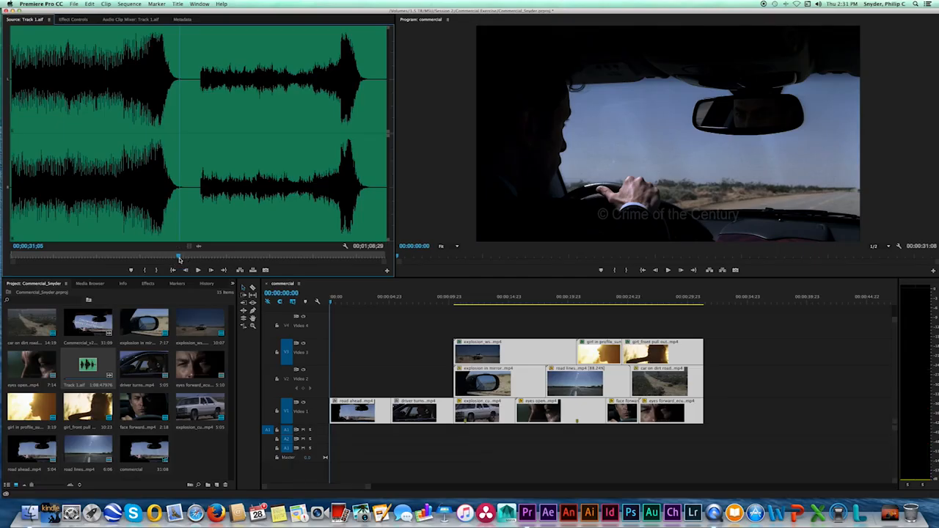
key(o)
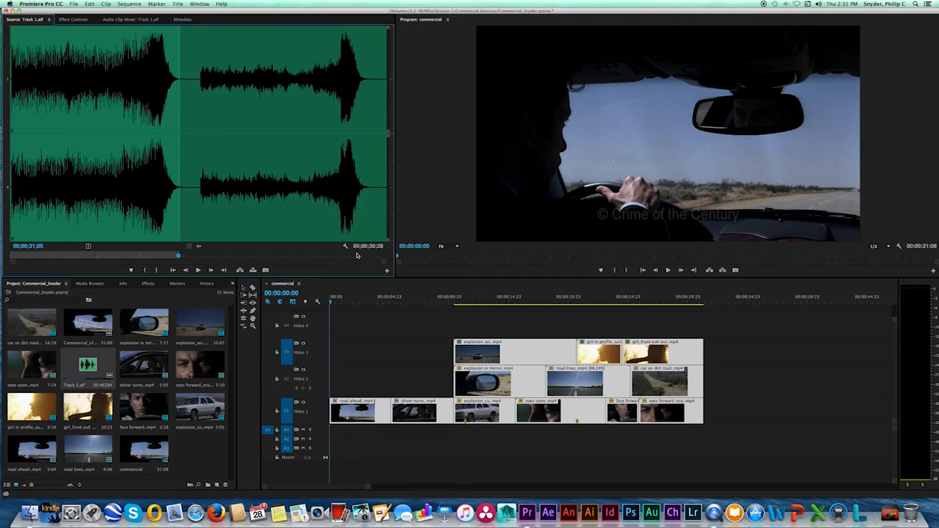
drag(198, 246, 318, 452)
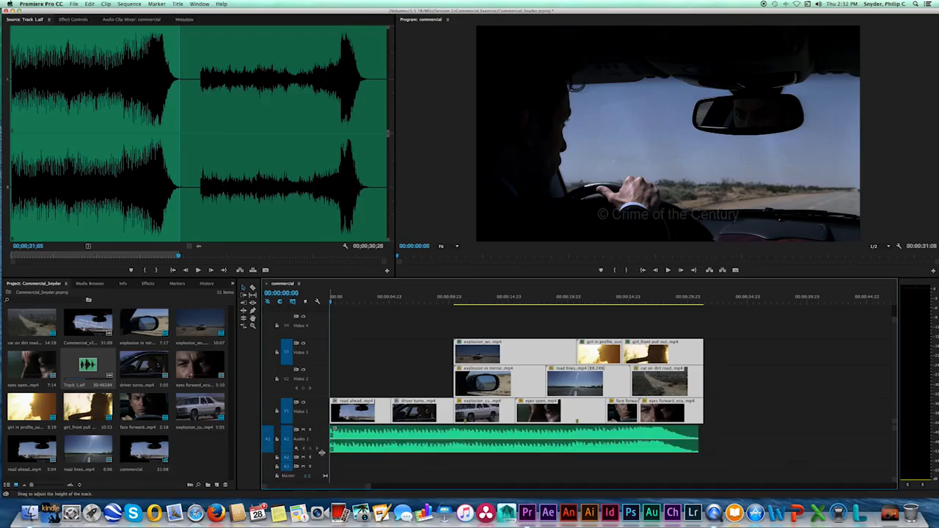
Step: Trim the ends of the last clips on Video 1, 2 and 3 and the music on Audio 1 to 00:00:29:23
click(688, 303)
drag(688, 303, 689, 302)
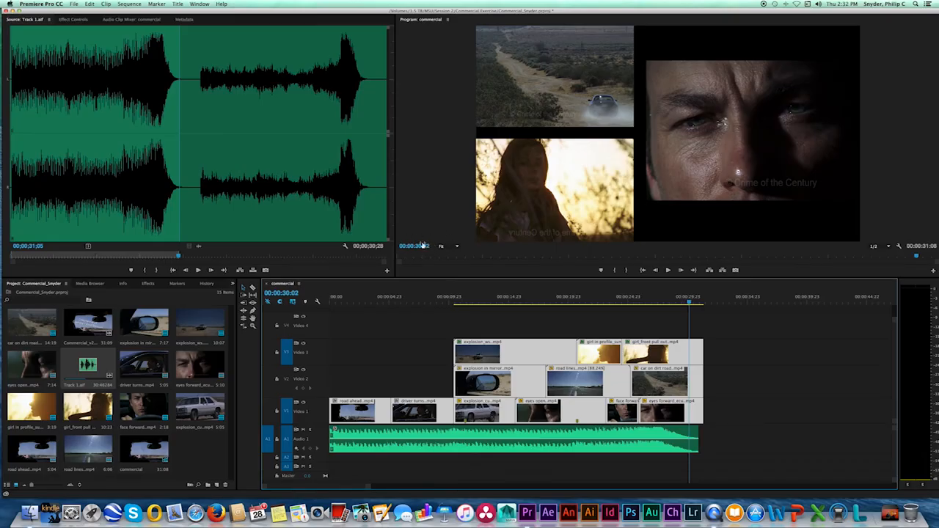
mouse_move(689, 302)
mouse_down()
mouse_move(675, 302)
mouse_move(696, 302)
mouse_move(687, 303)
mouse_up()
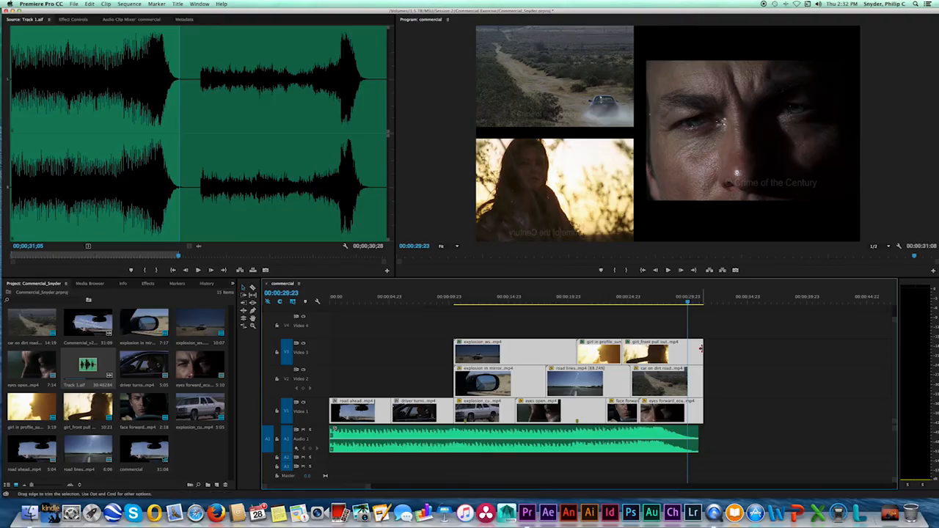
drag(703, 350, 687, 389)
key(super+z)
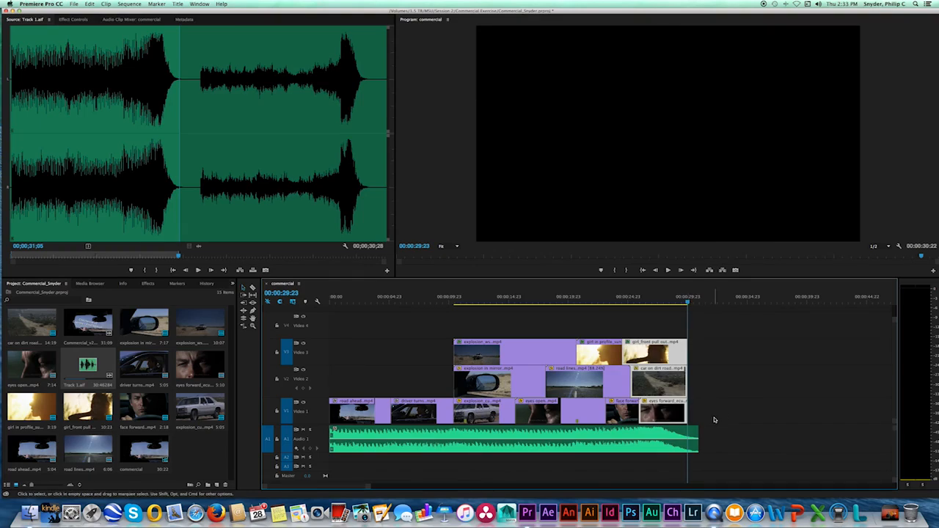
drag(696, 434, 688, 434)
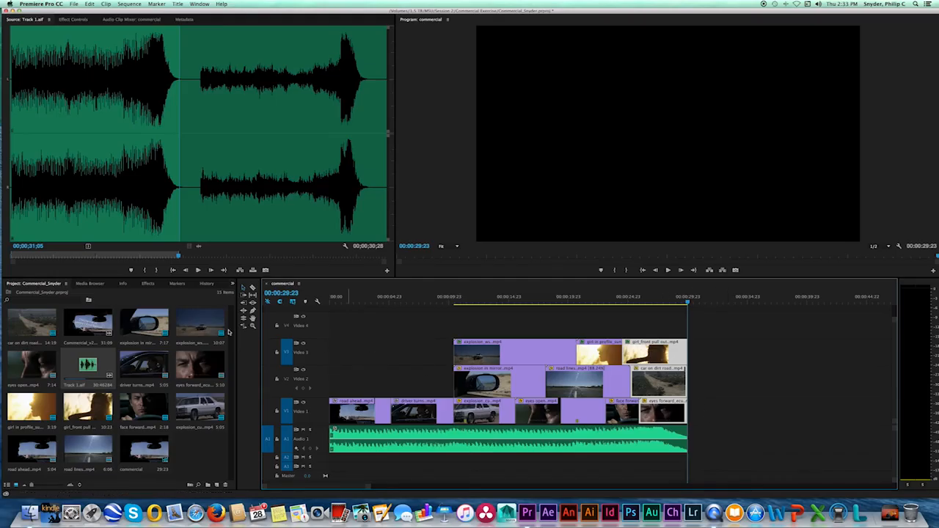
Step: Find the "cross" transitions and apply Cross Dissolve to the end of the last clip on Video 3, Video 2 and Video 1
click(148, 284)
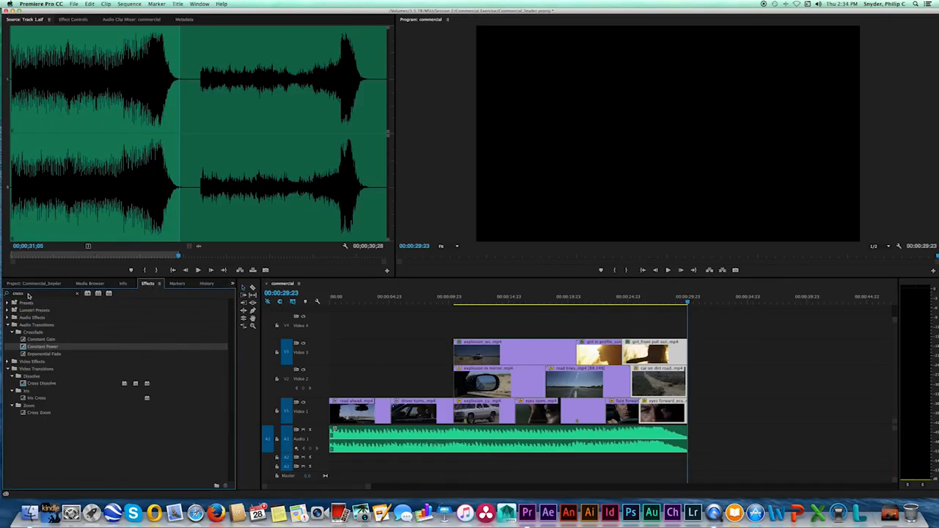
click(29, 295)
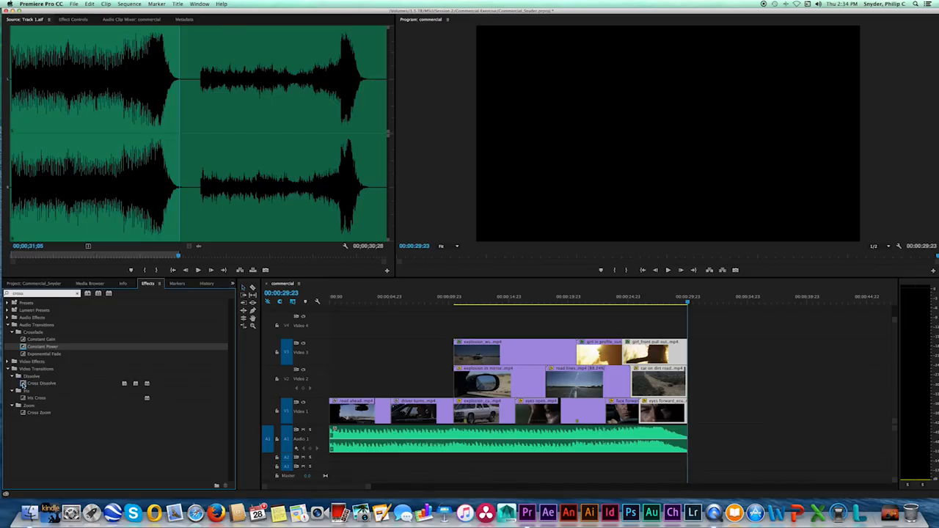
drag(23, 383, 685, 354)
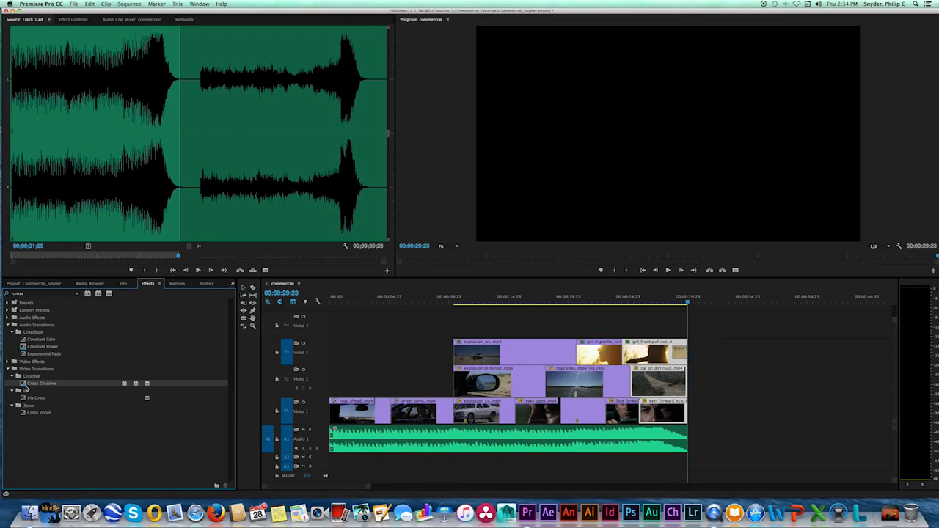
drag(23, 383, 683, 391)
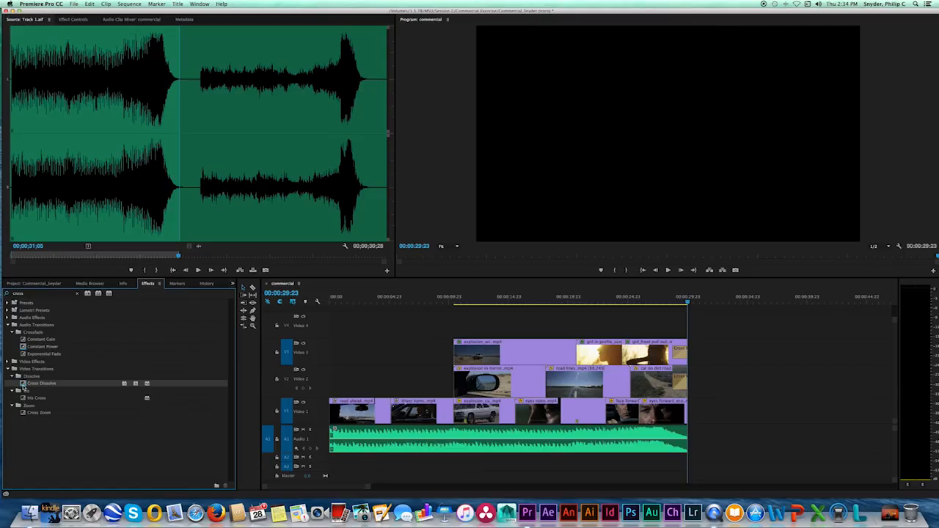
drag(23, 384, 681, 413)
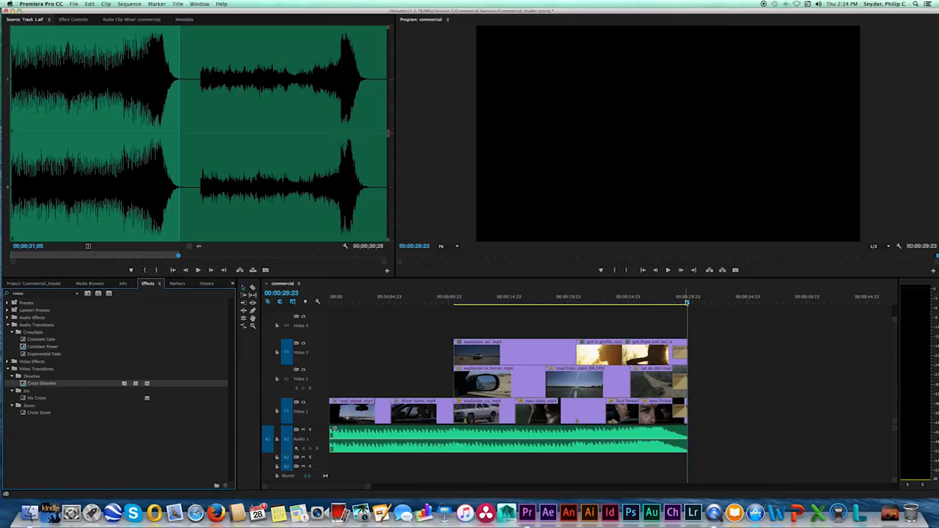
Step: Shorten the three closing Cross Dissolves to start at about 00:00:29:08 and play the fade-out
mouse_move(686, 302)
mouse_down()
mouse_move(667, 302)
mouse_move(679, 301)
mouse_up()
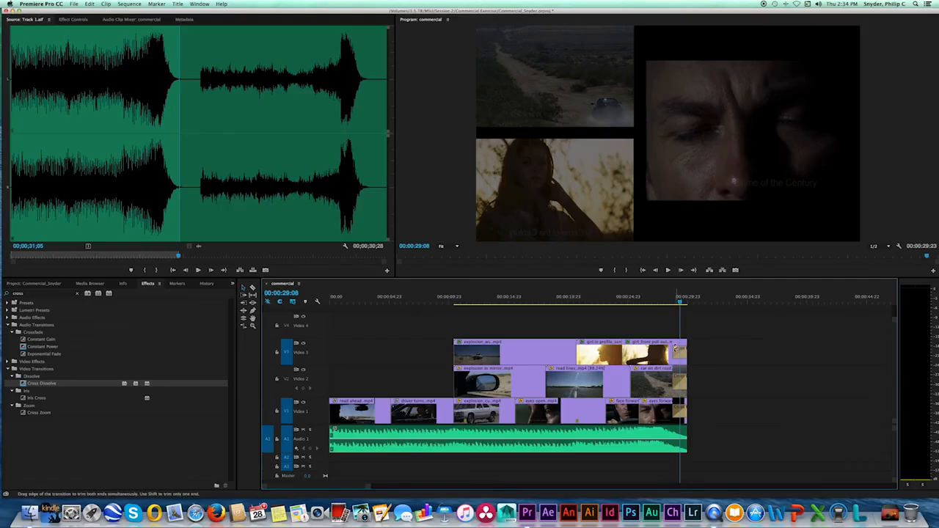
drag(675, 353, 681, 413)
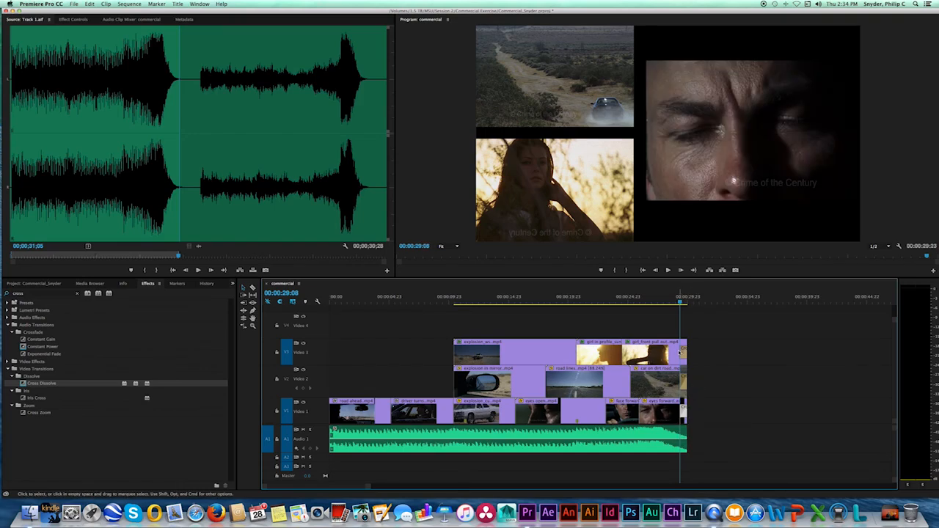
drag(680, 353, 682, 353)
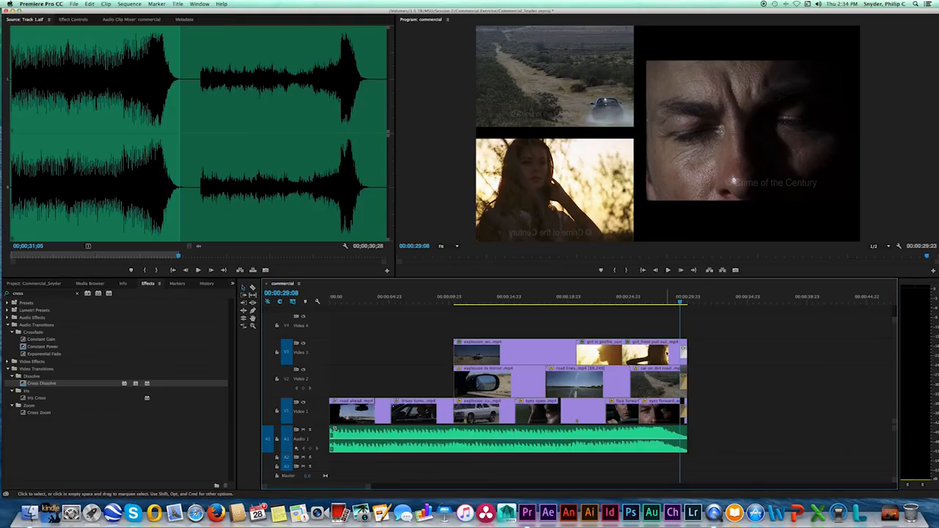
key(space)
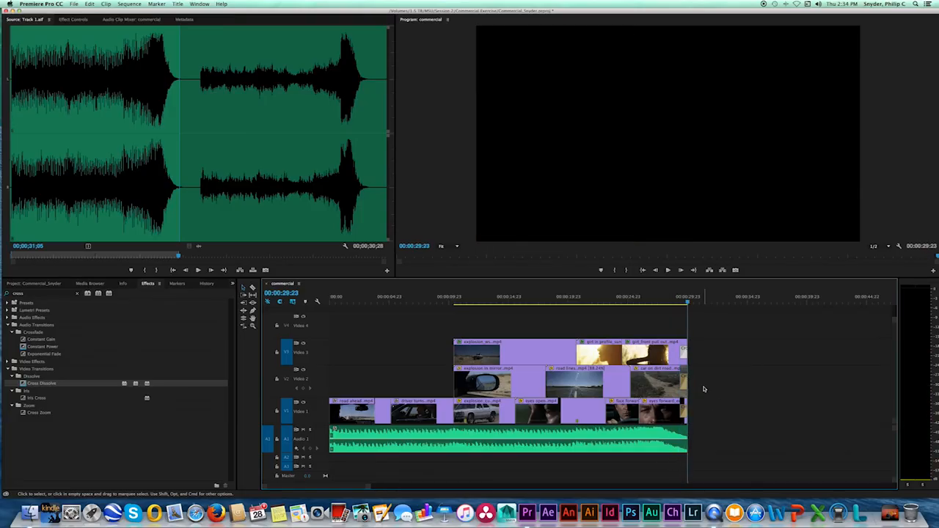
Step: Apply the Constant Power audio transition to the end of the music on Audio 1 and play the ending
drag(688, 301, 681, 302)
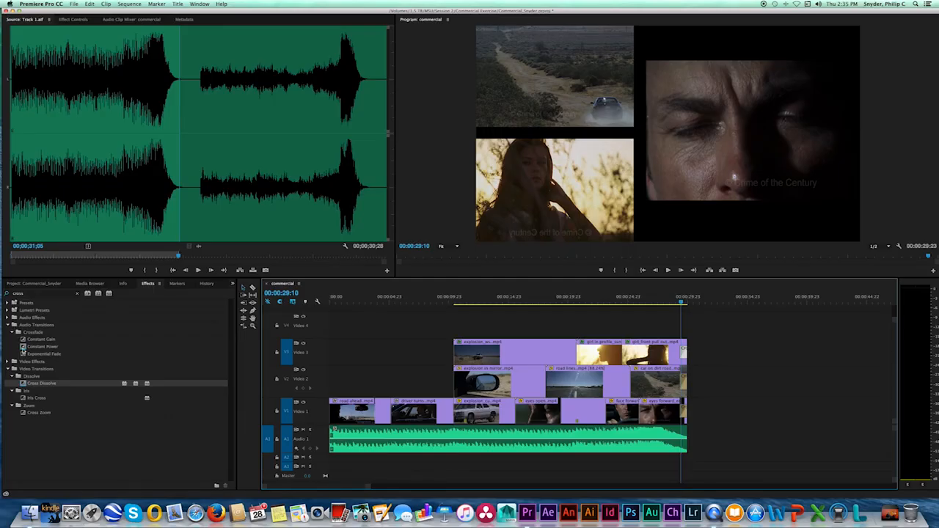
drag(26, 346, 681, 444)
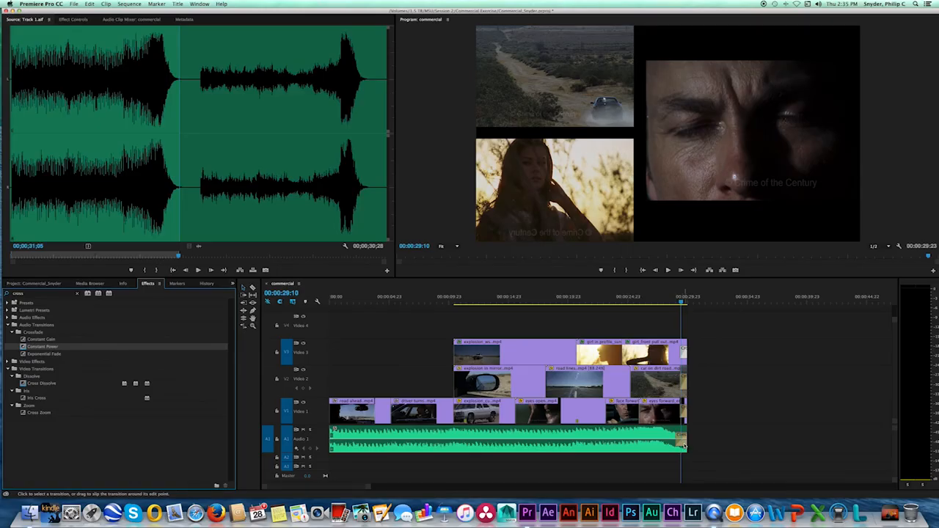
key(space)
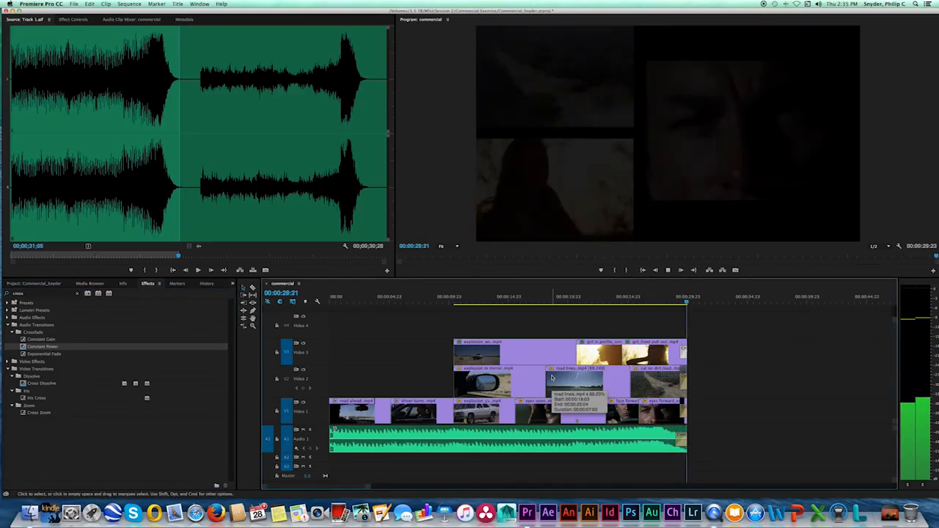
Step: Save the project, play the commercial from the beginning, and scrub through to 00:00:29:12 to review it
drag(408, 300, 321, 303)
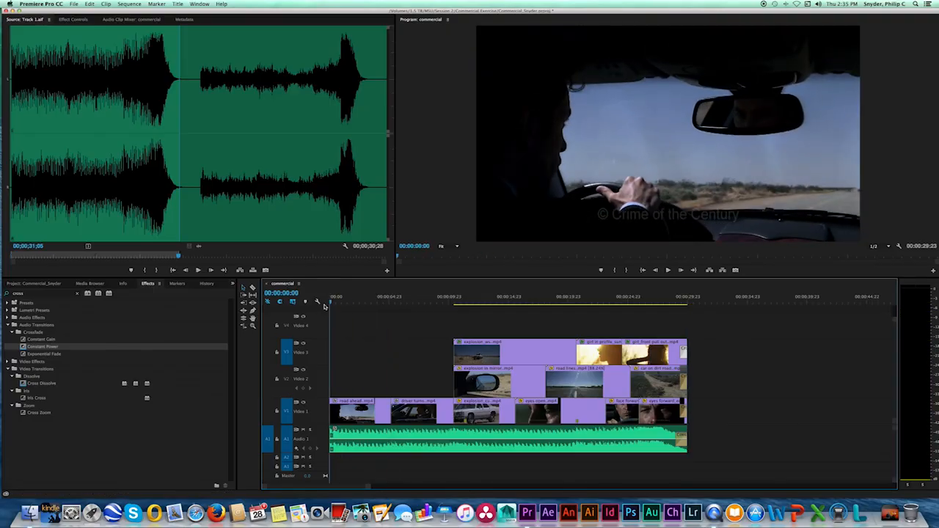
key(space)
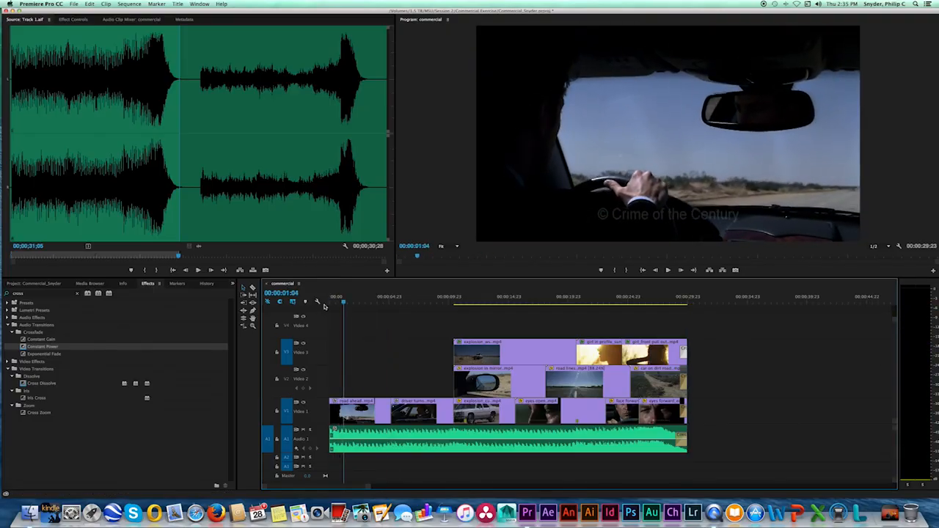
key(super+s)
key(Home)
key(space)
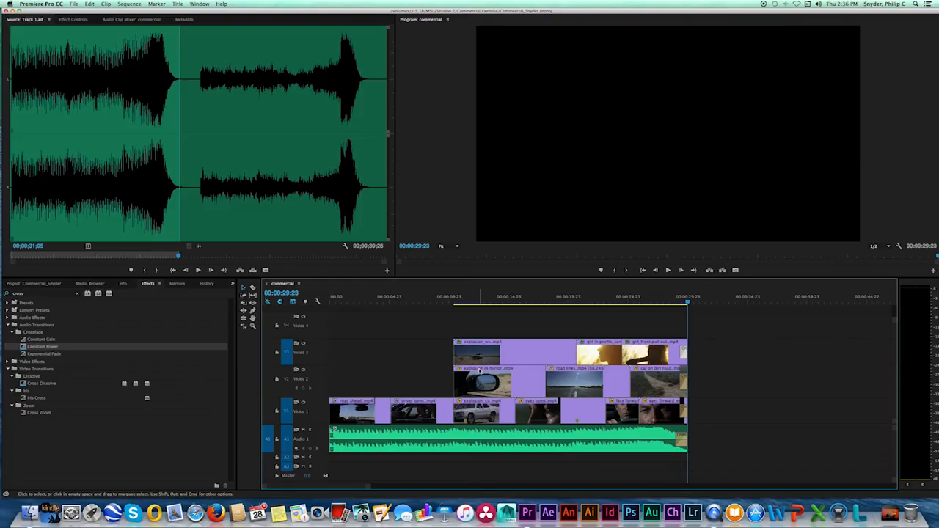
key(space)
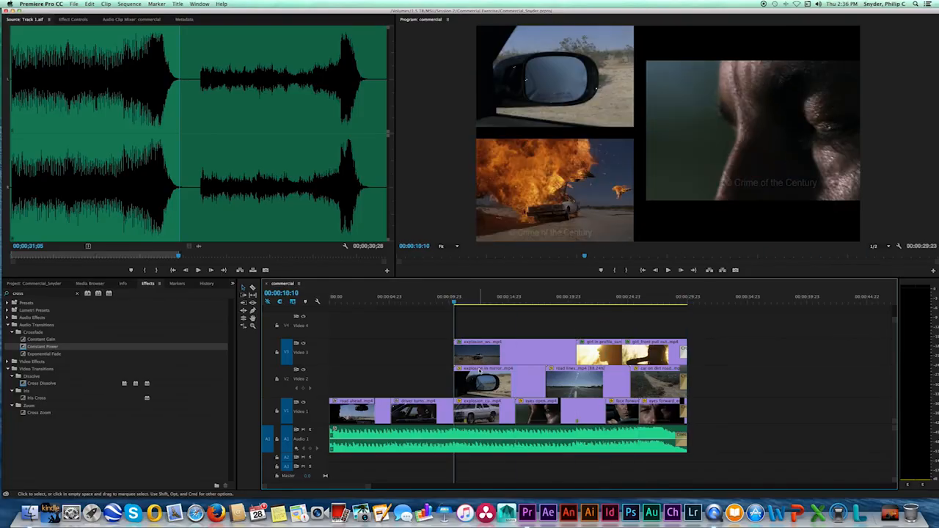
key(Home)
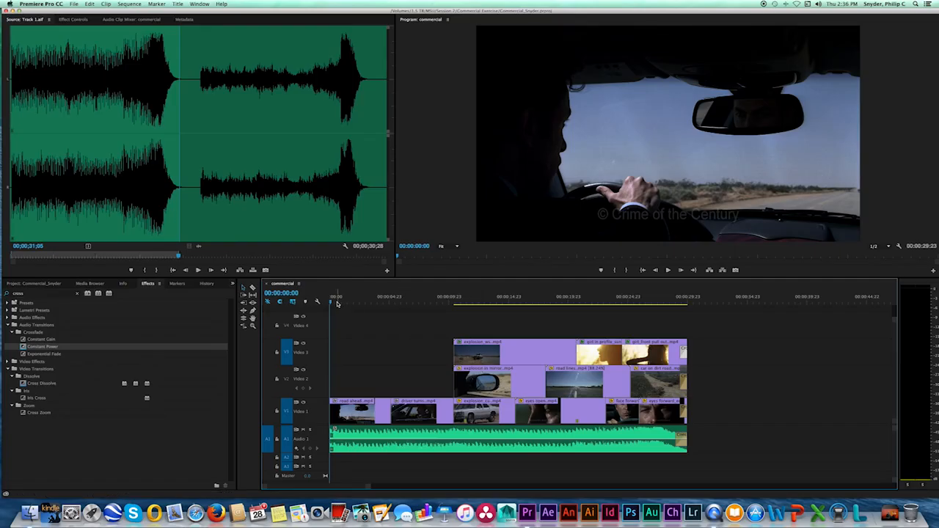
drag(331, 299, 681, 308)
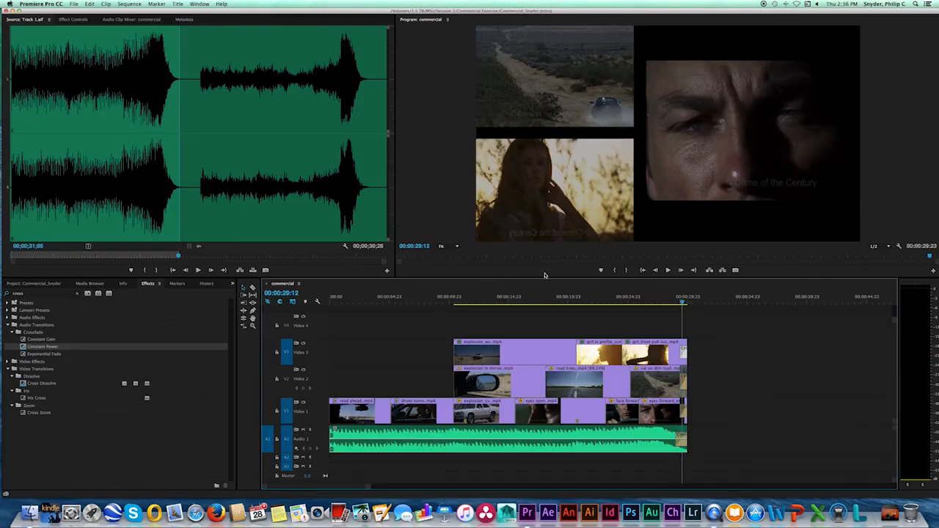
Step: Position the playhead at 00:00:25:05, on the first frame of the dirt road clip on Video 2
drag(682, 303, 630, 303)
key(Left)
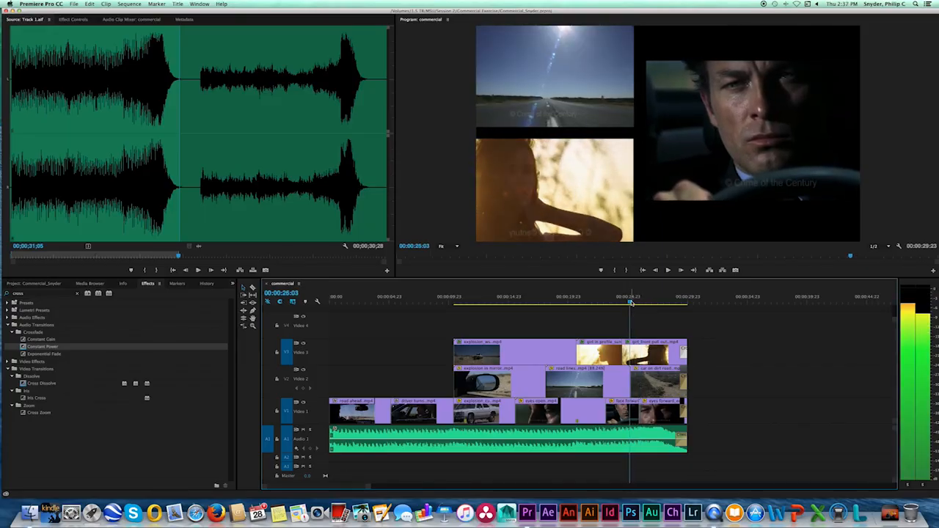
key(Right)
key(Right)
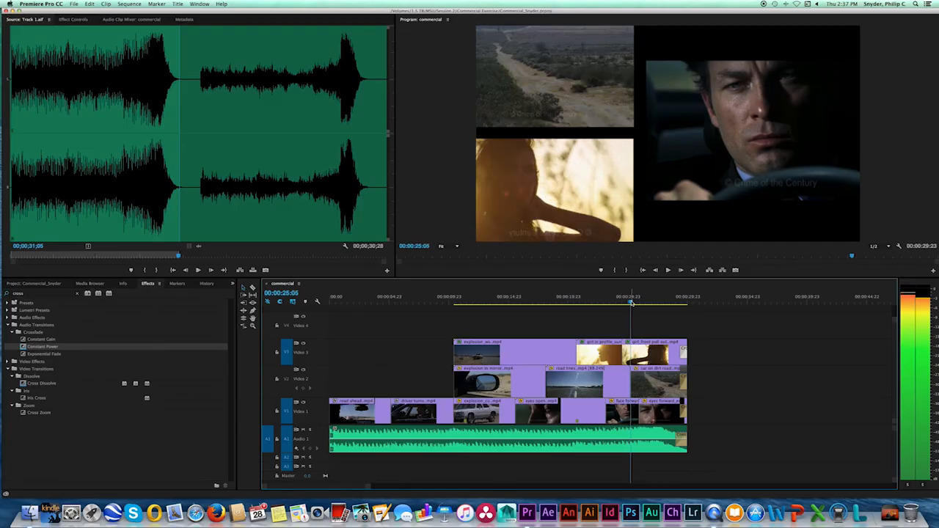
key(Left)
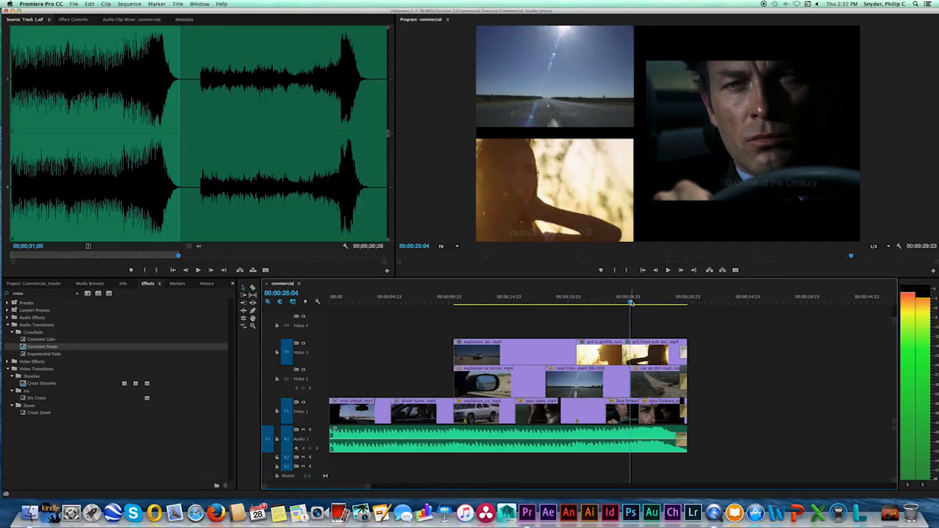
key(Right)
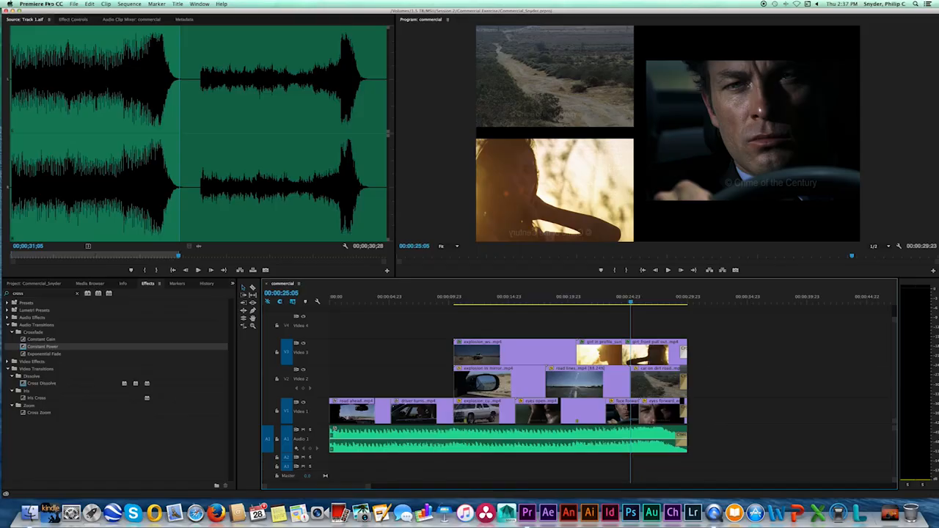
Step: Create a default still title named Nissan and move the title designer window clear of the source waveform
click(178, 4)
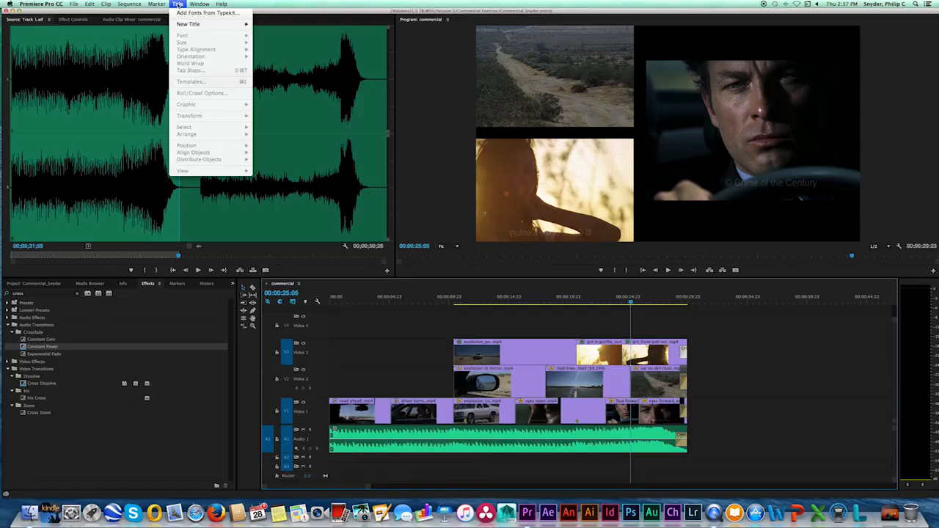
mouse_move(182, 24)
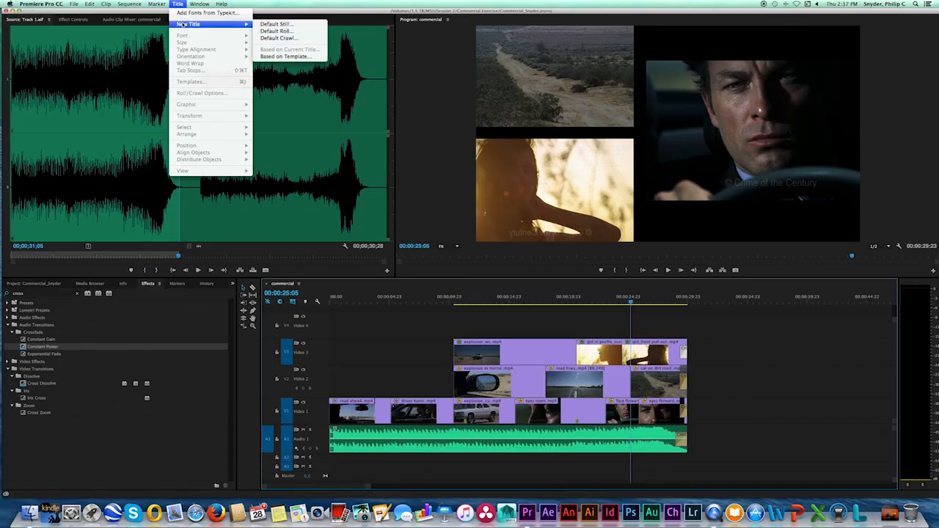
click(296, 27)
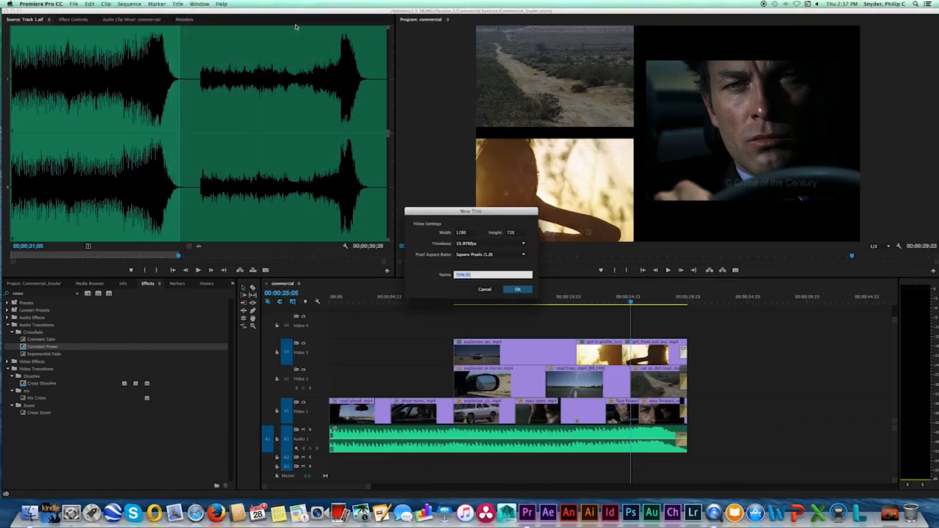
drag(485, 217, 484, 193)
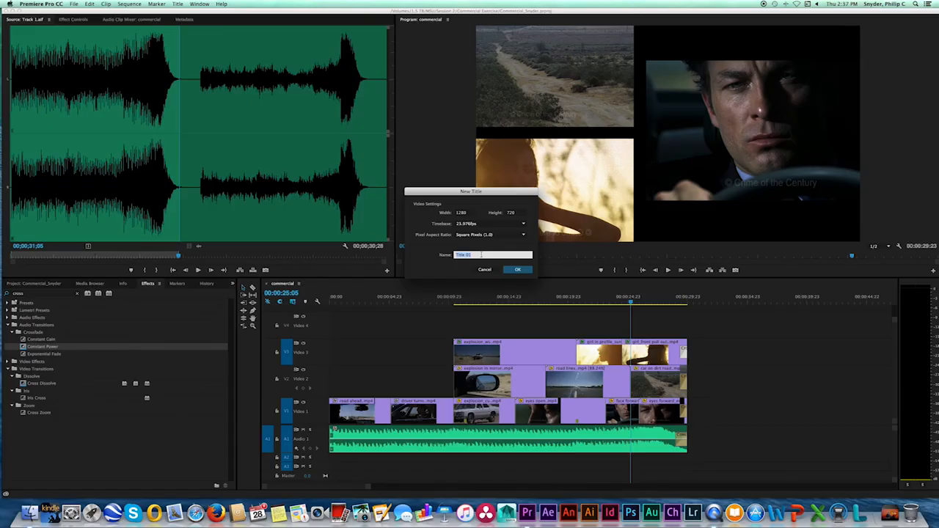
text(S)
key(Return)
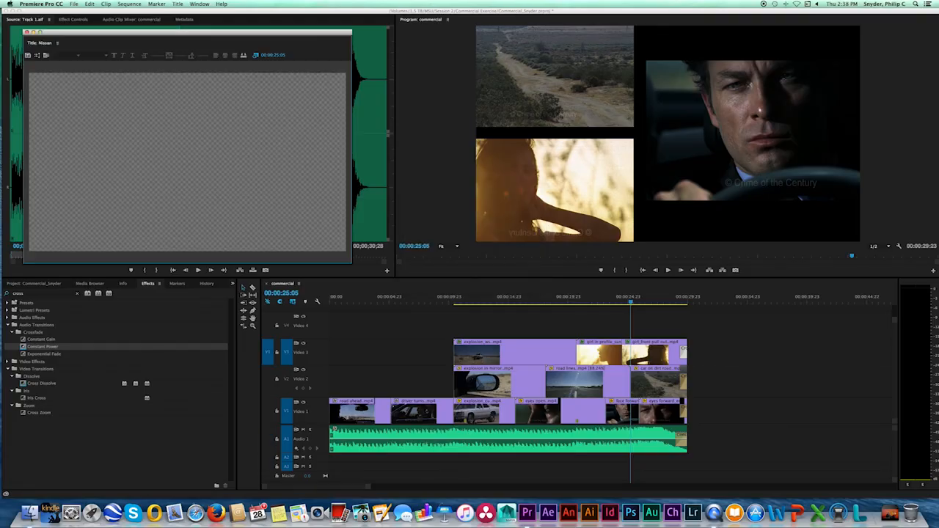
drag(251, 33, 539, 51)
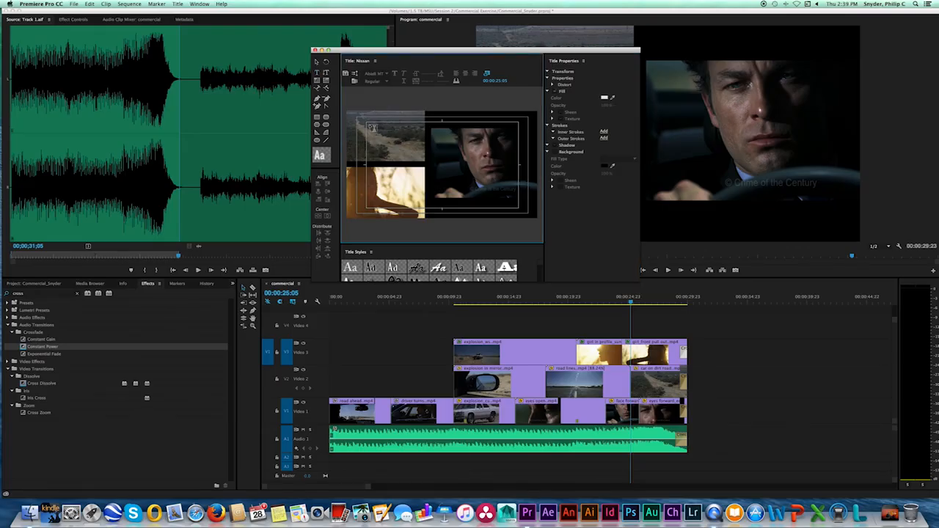
Step: Draw a text area across the upper title-safe zone, enter "Nissan: Only Explodes with Speed!" and center the text
click(366, 123)
drag(439, 152, 517, 160)
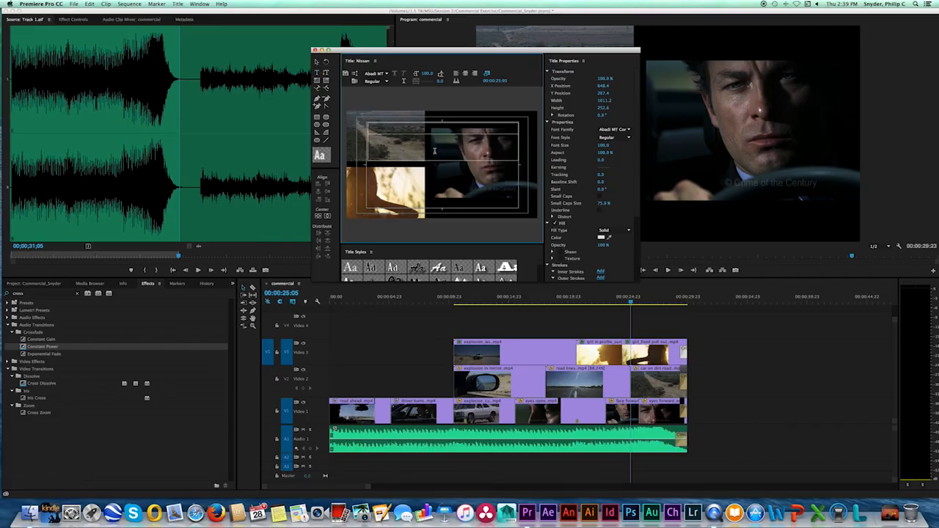
text(Nissan: )
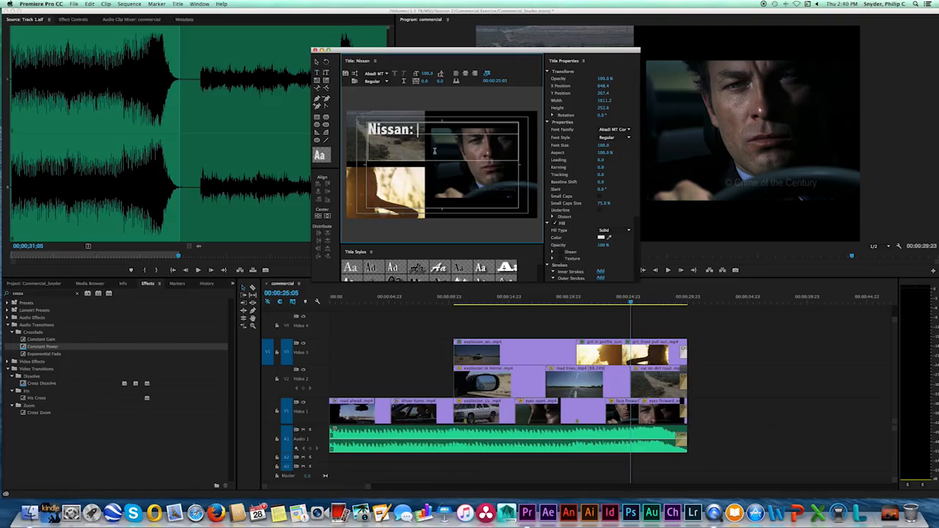
text(Only Explodes with Speed)
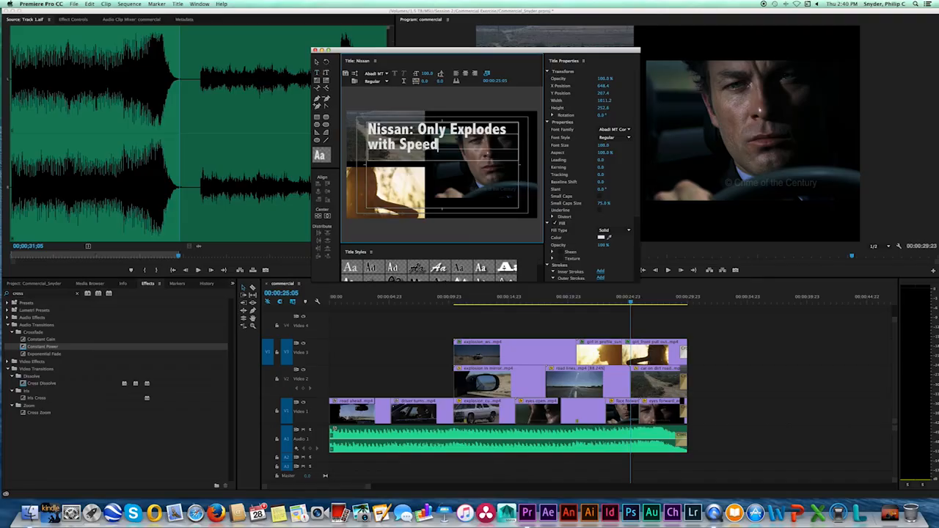
text(!)
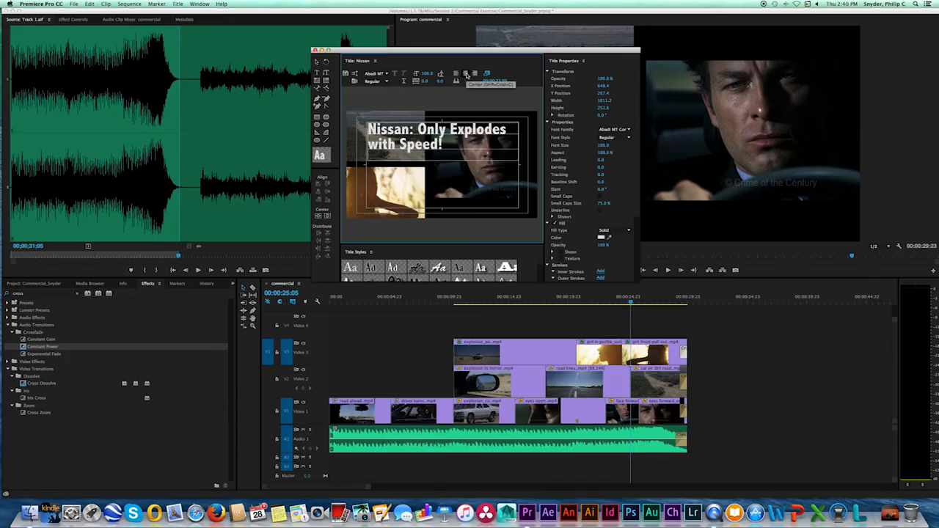
click(467, 75)
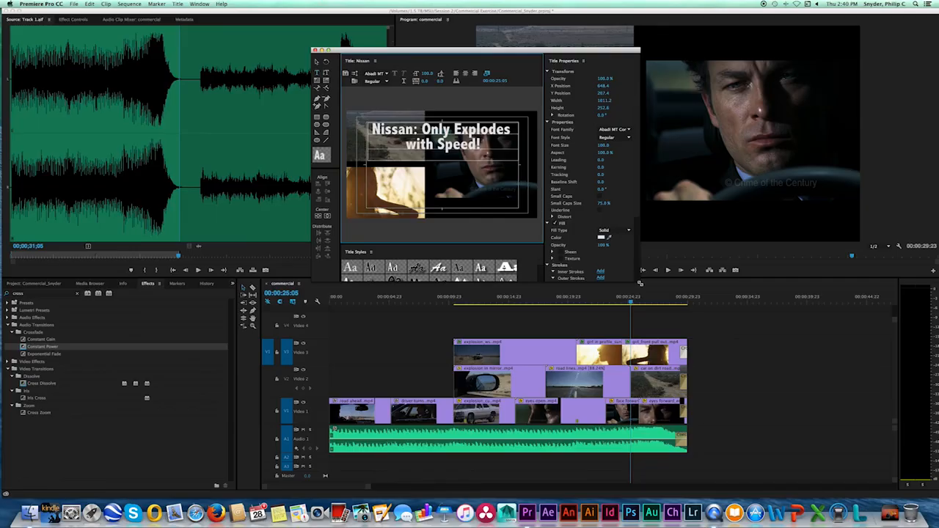
Step: Enlarge the title designer and its styles area, and apply the slanted orange-gold Hobo Std style to the title text
drag(636, 206, 635, 199)
drag(639, 279, 647, 371)
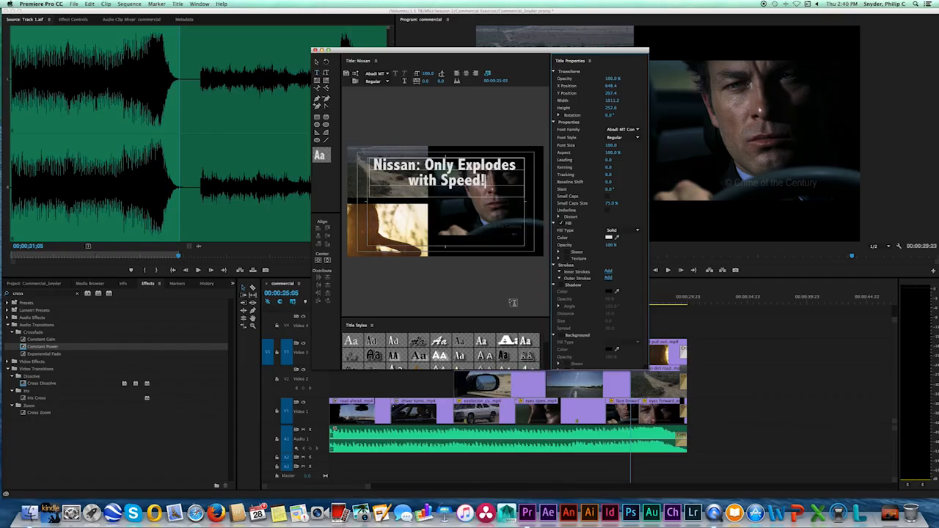
drag(512, 317, 508, 221)
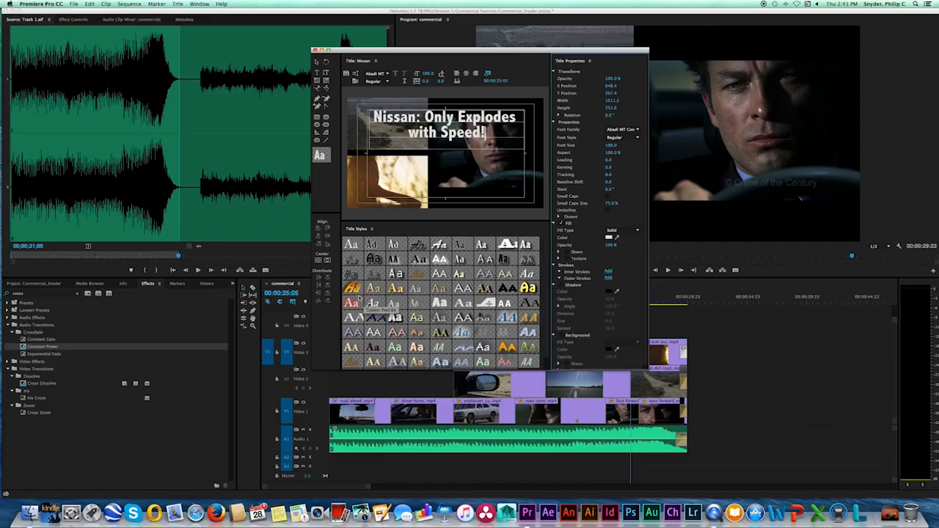
click(352, 289)
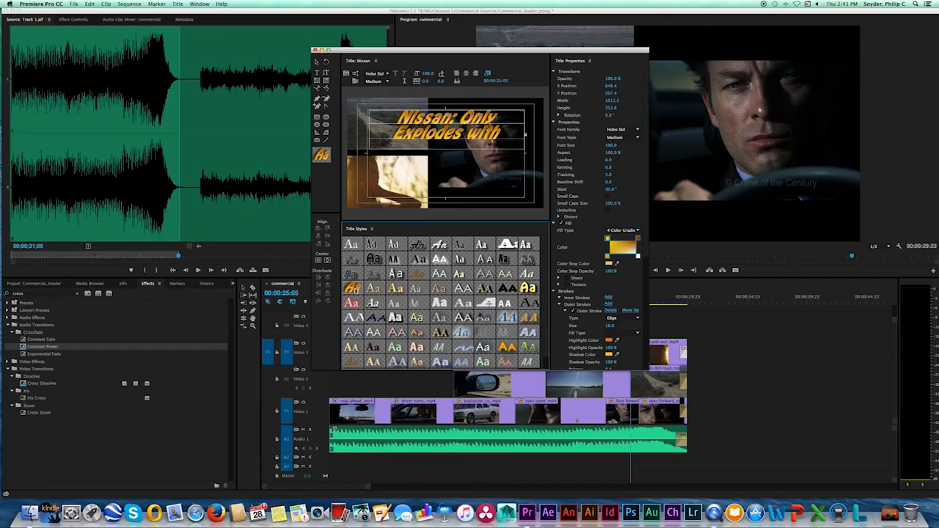
Step: Set the title text's font size to 90 so the whole slogan fits in its text area
click(509, 142)
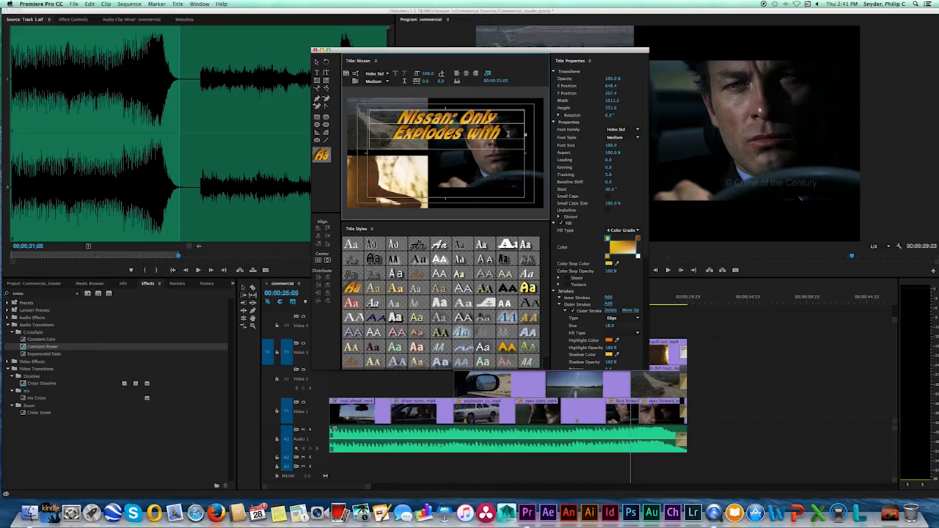
key(Escape)
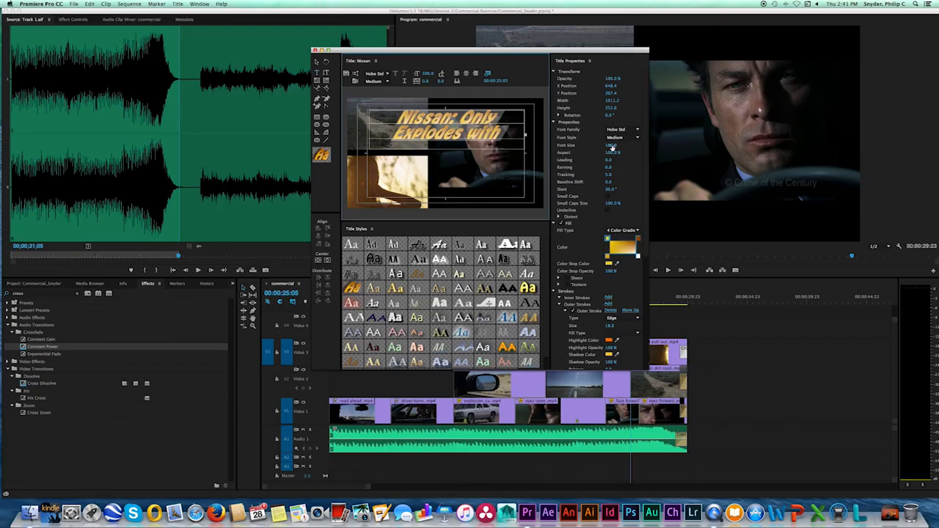
drag(612, 146, 604, 146)
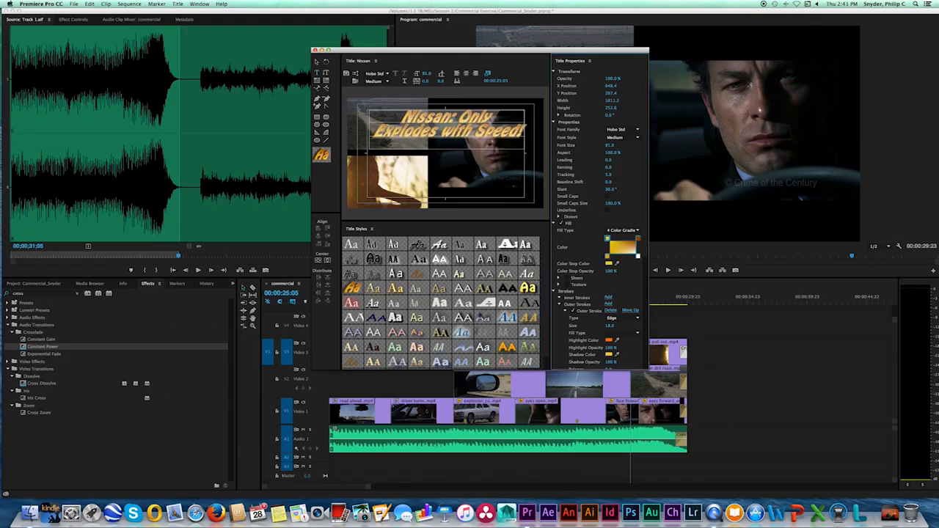
click(615, 148)
text(93)
key(BackSpace)
text(3)
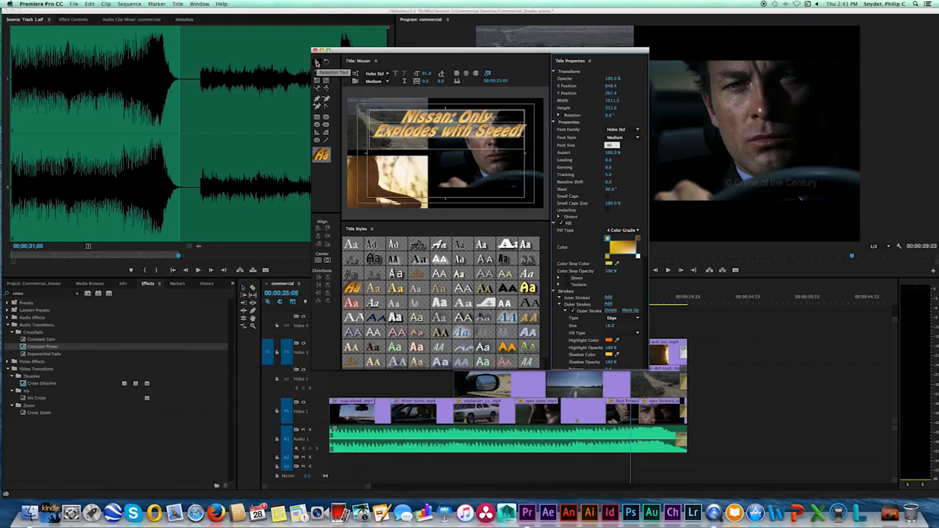
Step: Nudge the title text slightly up and to the left with the Selection tool, and close the title designer
click(318, 62)
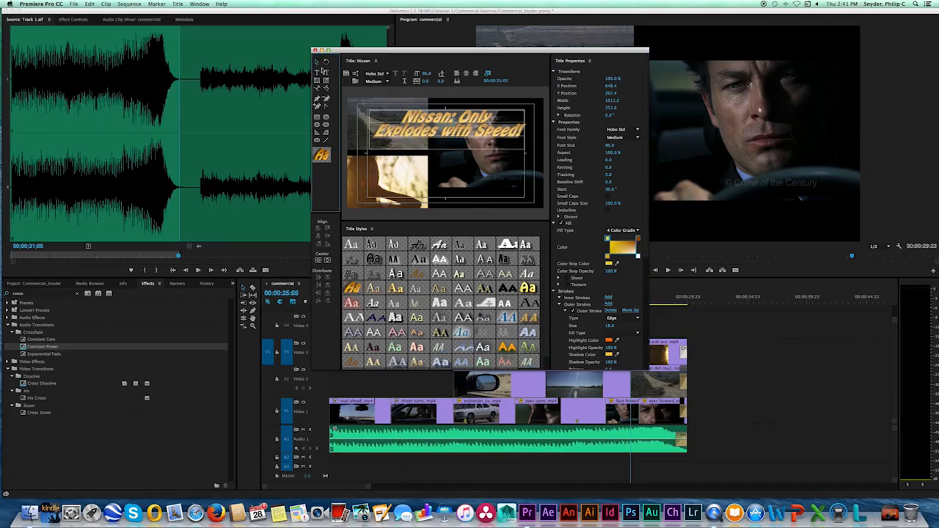
drag(460, 129, 459, 131)
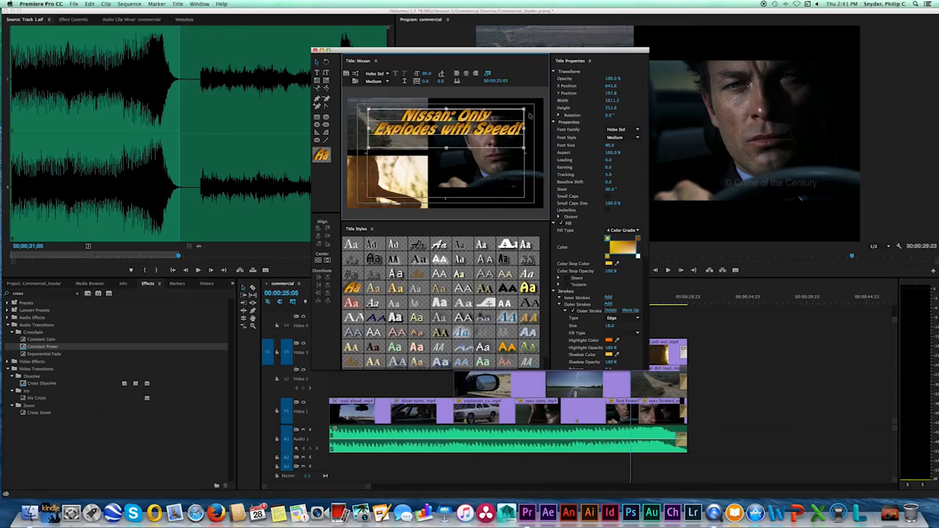
click(315, 51)
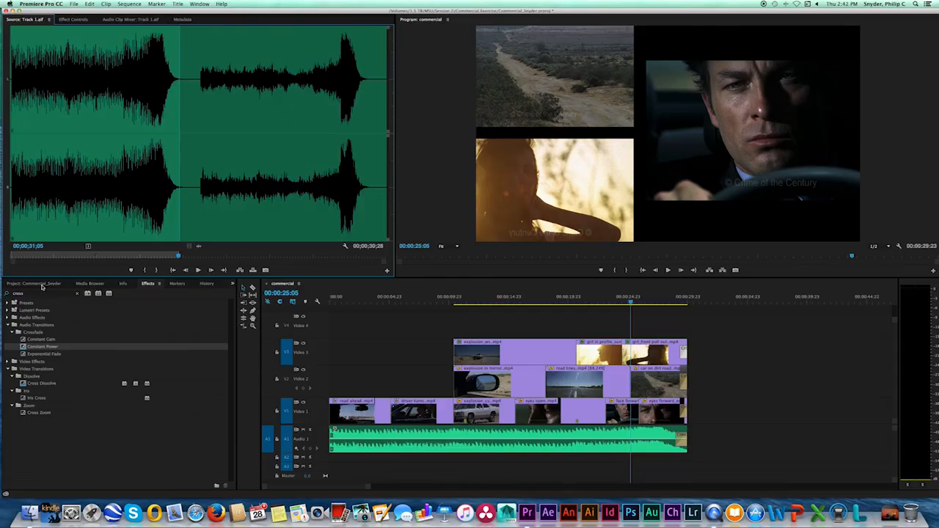
Step: Add the Nissan title to Video 4, starting with the explosion clips, and preview it at 00:00:13:00
click(36, 284)
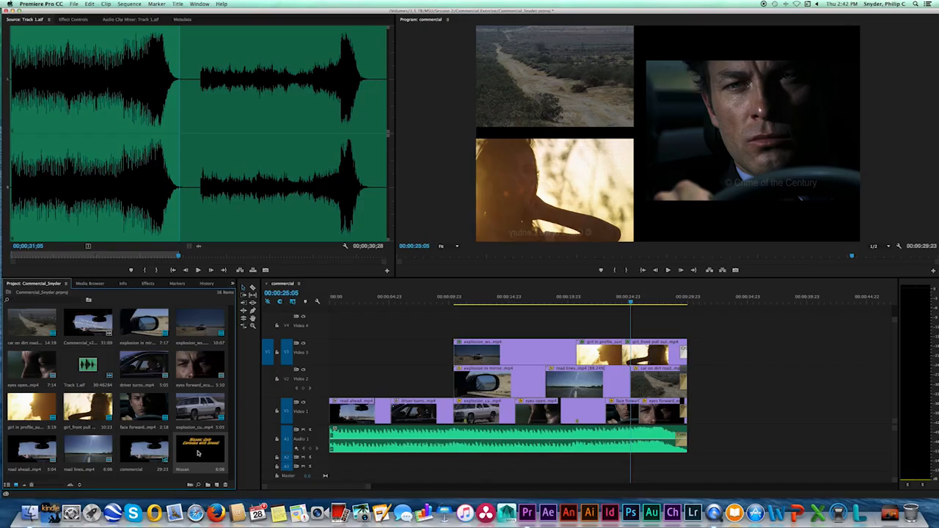
drag(199, 443, 454, 325)
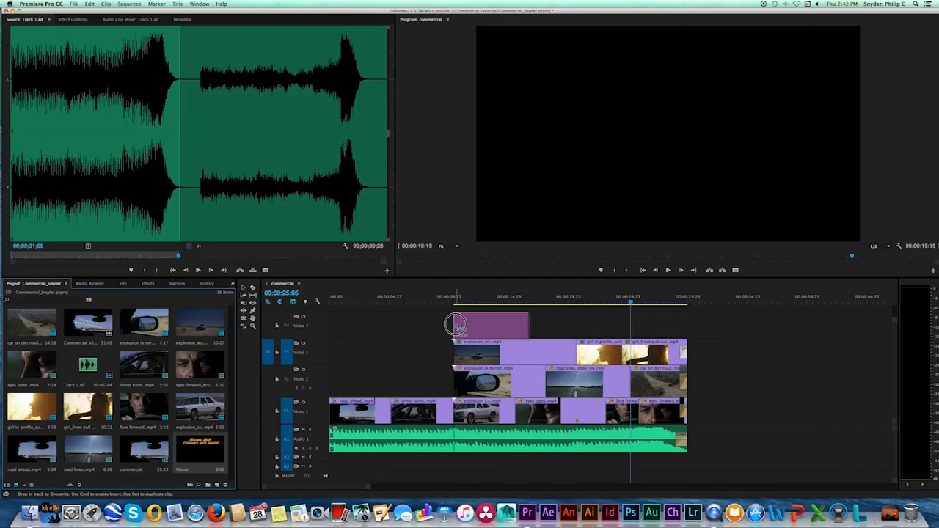
drag(456, 325, 454, 325)
click(485, 299)
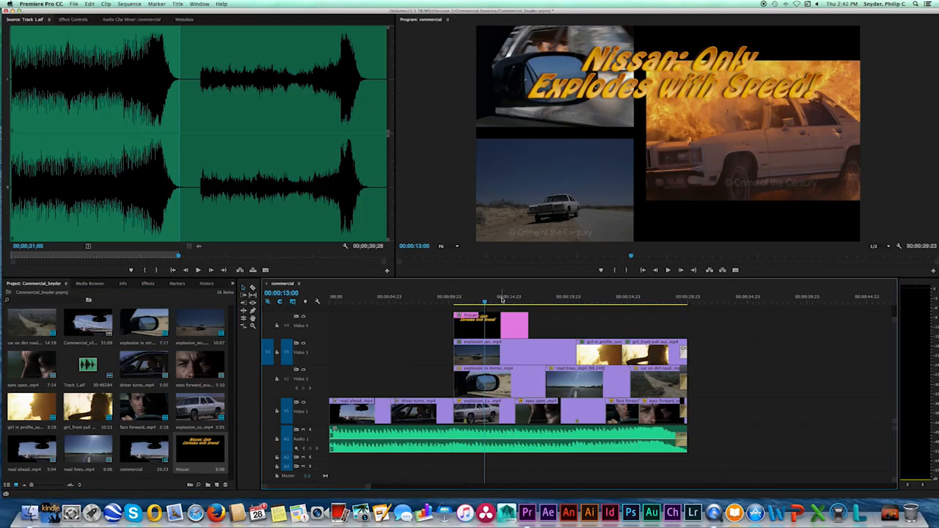
Step: Move the Nissan title along Video 4 so it ends with the last clips, and preview it there
drag(507, 328, 665, 321)
click(640, 298)
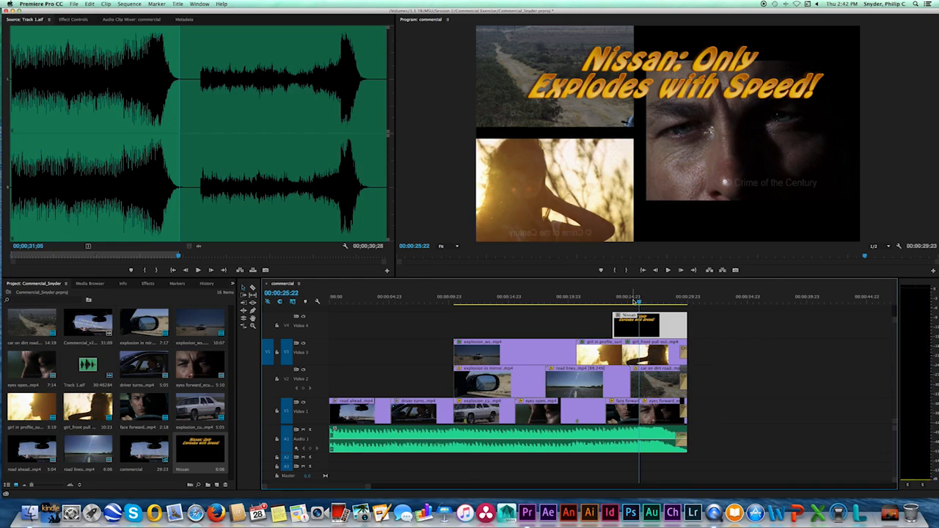
click(616, 300)
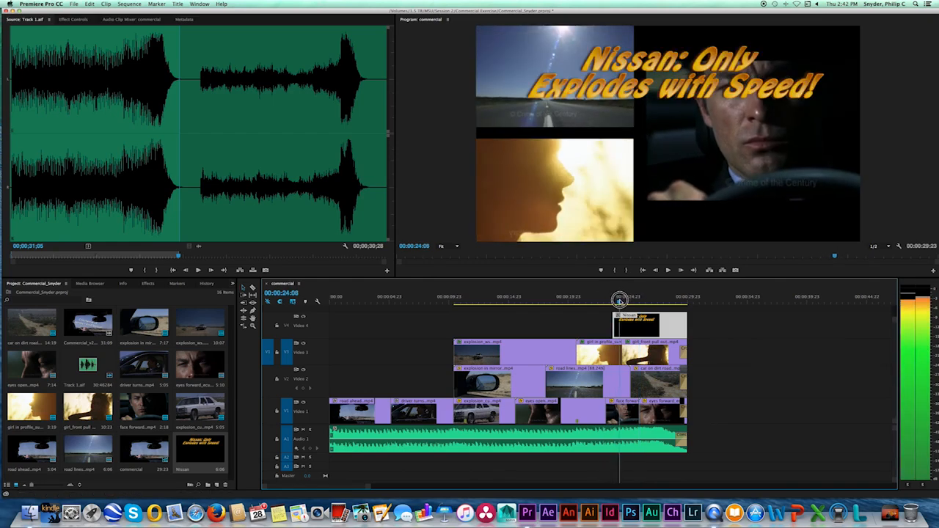
Step: Trim the Nissan title's start to 00:00:25:22, where the eyes-forward clip begins, and scrub through the ending to 00:00:29:10
drag(615, 300, 640, 301)
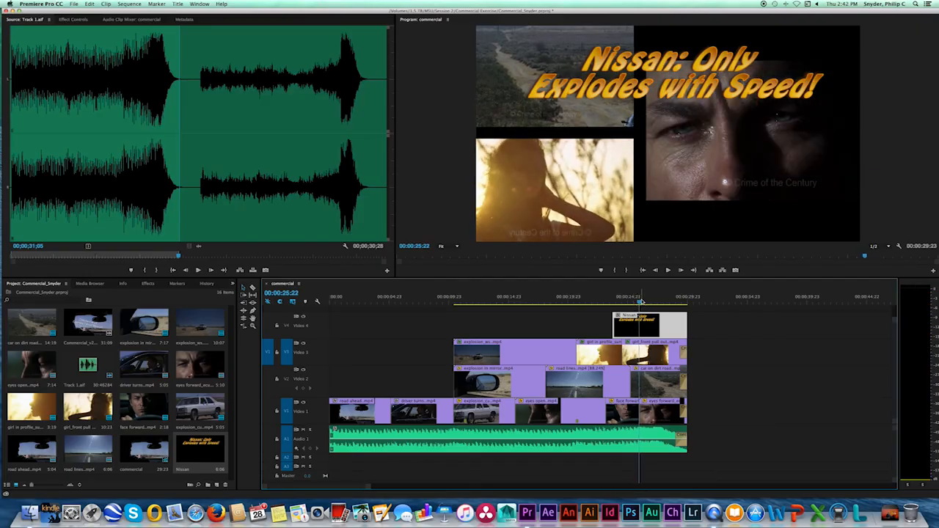
key(Left)
key(Right)
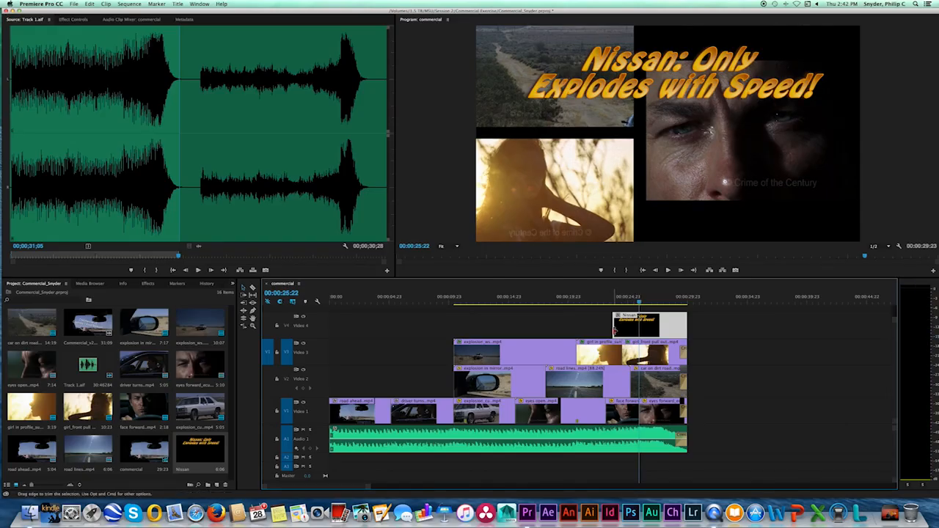
drag(615, 328, 640, 328)
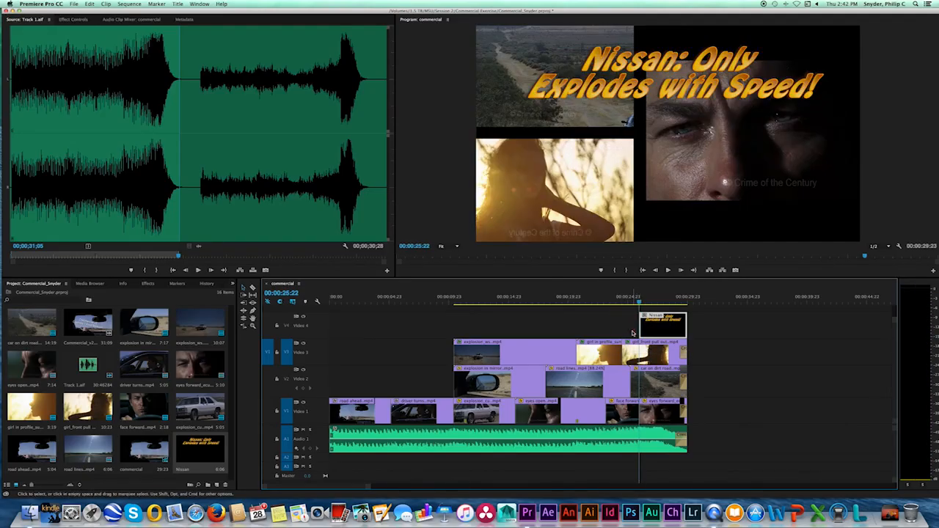
click(620, 300)
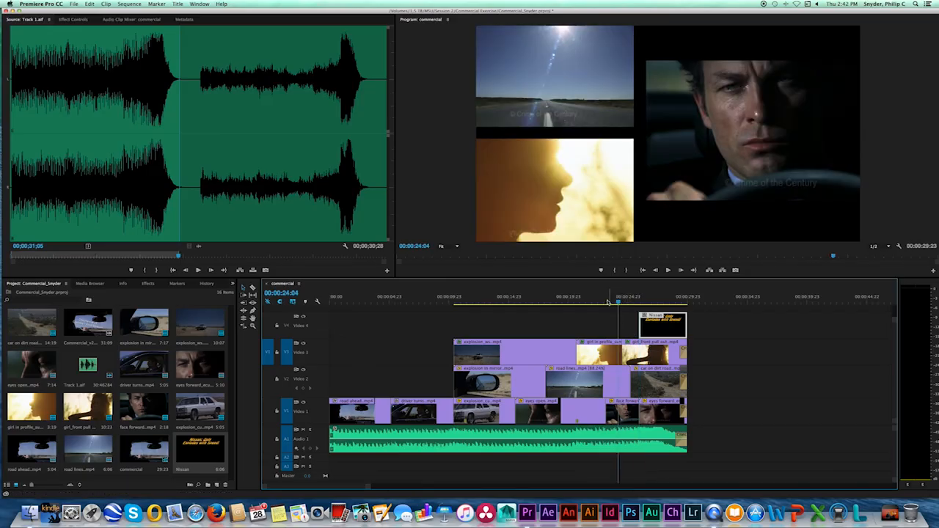
drag(619, 301, 682, 301)
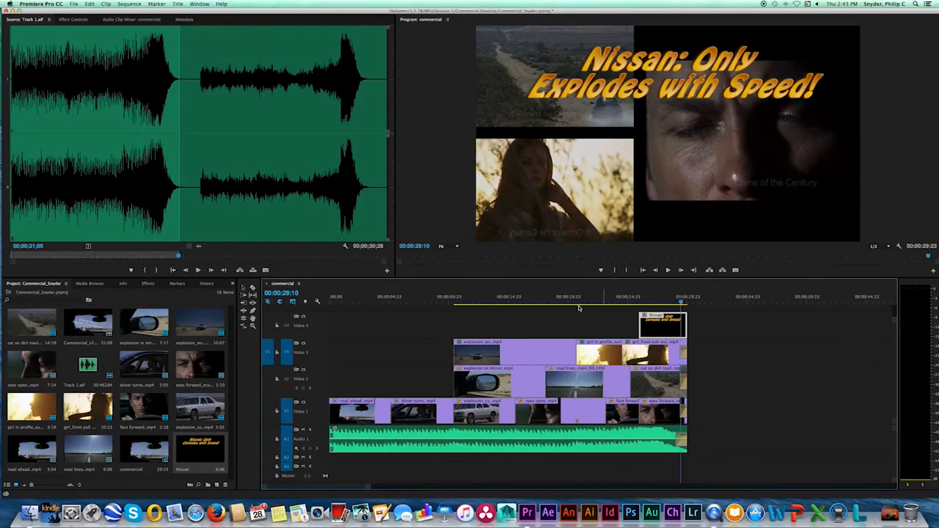
Step: Add a Cross Dissolve to the end of the Nissan title, shorten it to match the closing fades below, and play the ending
click(149, 284)
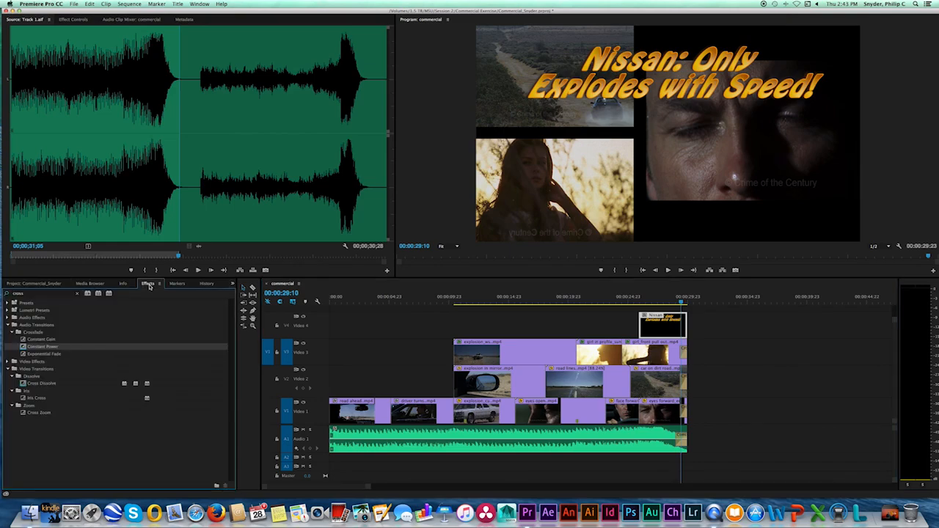
click(27, 384)
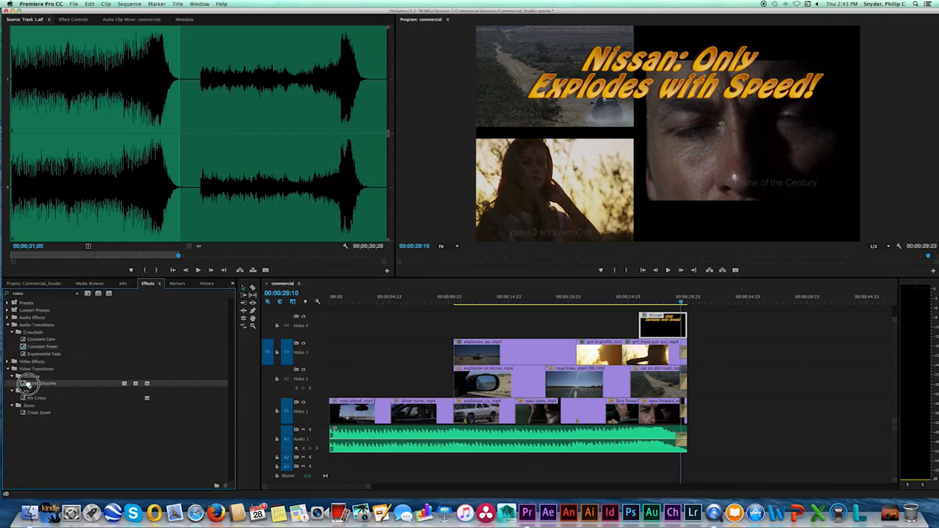
drag(28, 384, 683, 324)
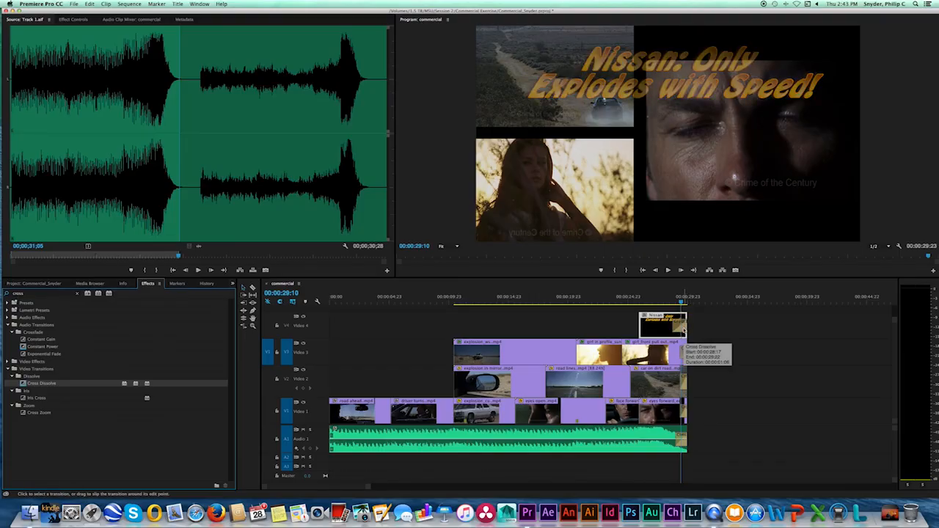
drag(684, 329, 680, 326)
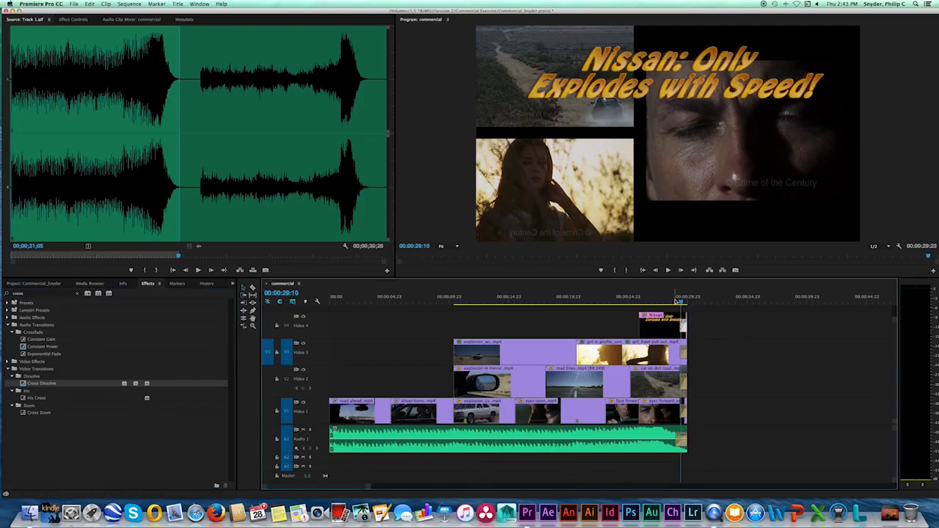
click(676, 299)
key(space)
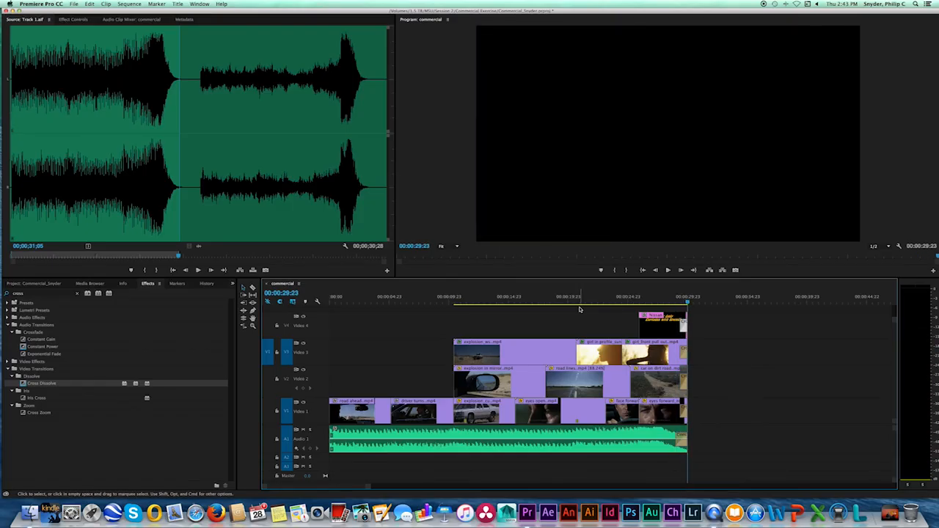
Step: Save the project and return the playhead to the sequence start at 00:00:00:00
click(657, 299)
drag(657, 299, 655, 300)
key(super+s)
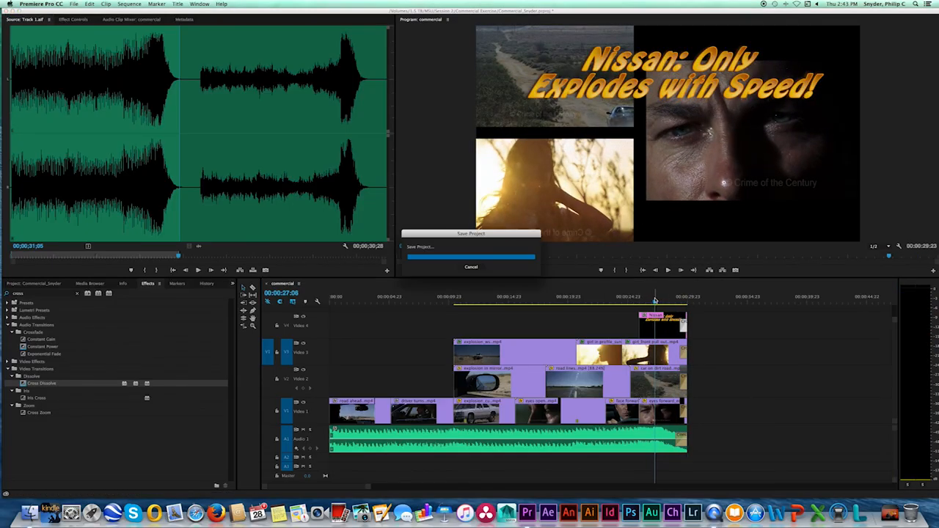
drag(656, 299, 315, 302)
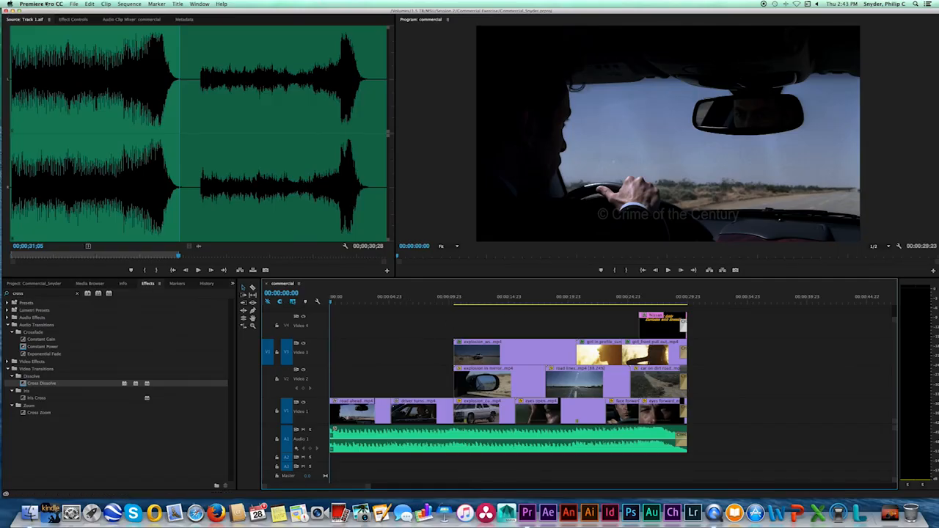
Step: Open the media export settings for the commercial sequence and choose the H.264 format
click(74, 5)
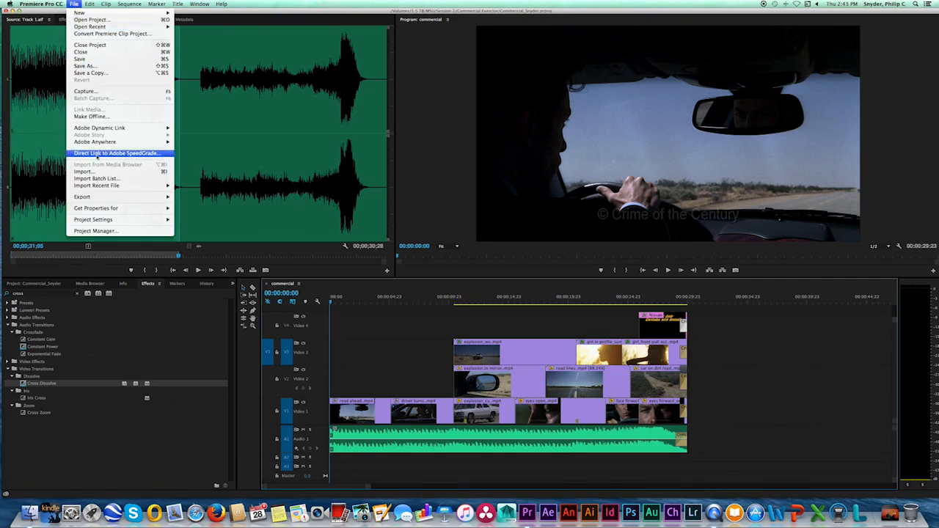
mouse_move(118, 200)
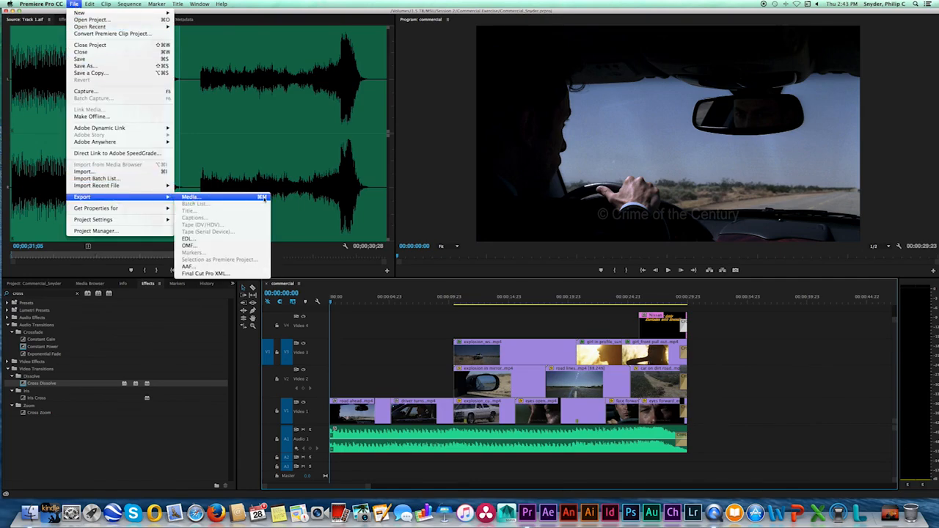
click(201, 200)
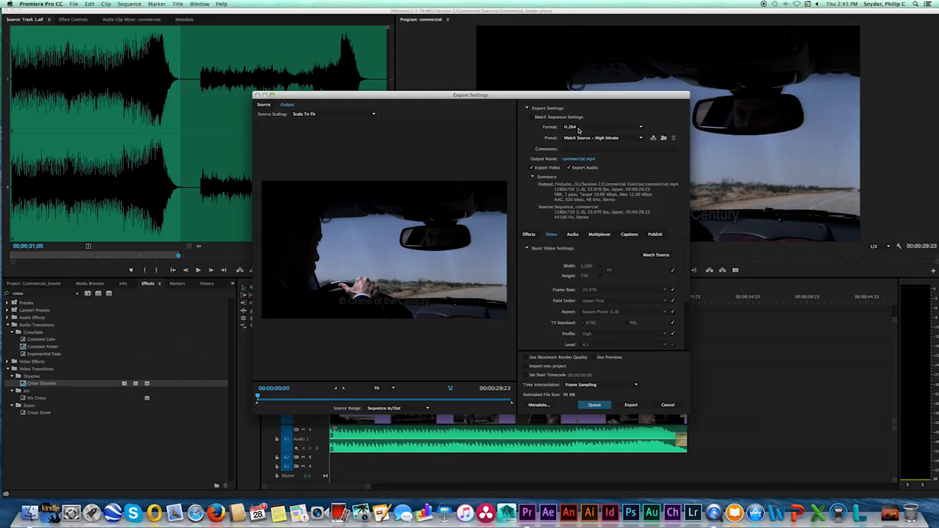
click(642, 128)
click(609, 169)
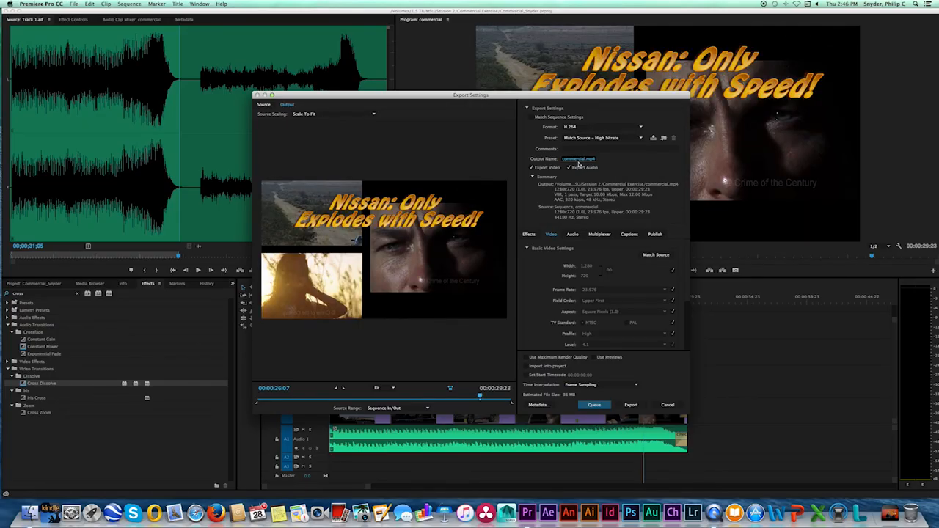
Step: Export the video to the Desktop's MSU > Visual Storytelling 2 > Commercial Exercise folder, adding an underscore and the author's surname to the commercial.mp4 file name
click(574, 160)
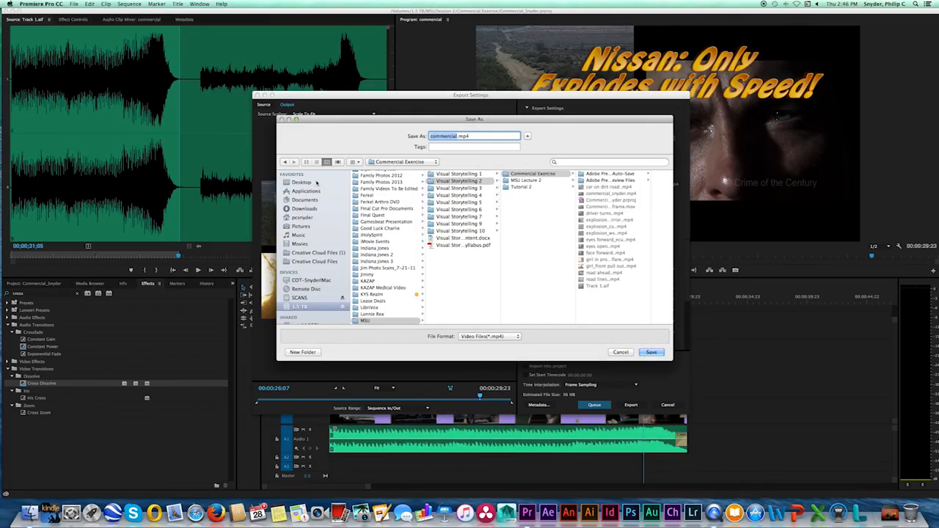
click(315, 182)
click(365, 180)
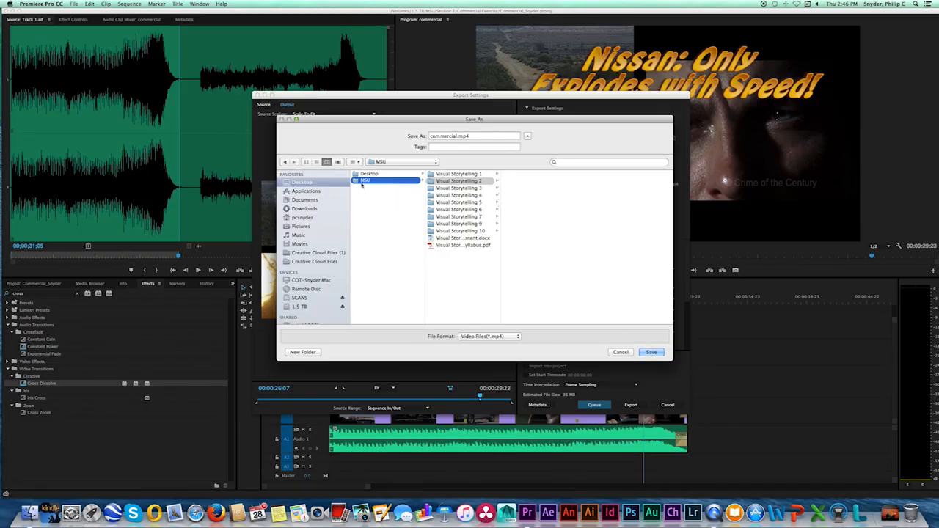
click(459, 181)
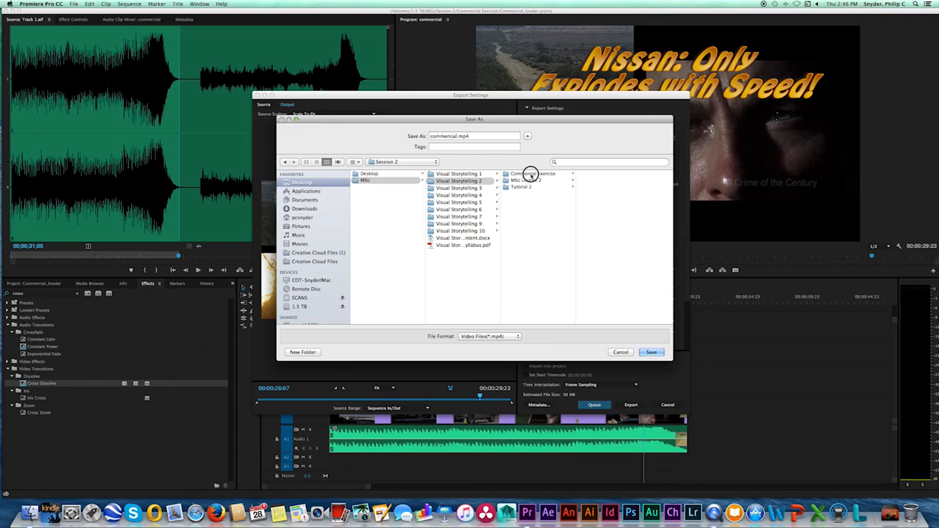
click(532, 175)
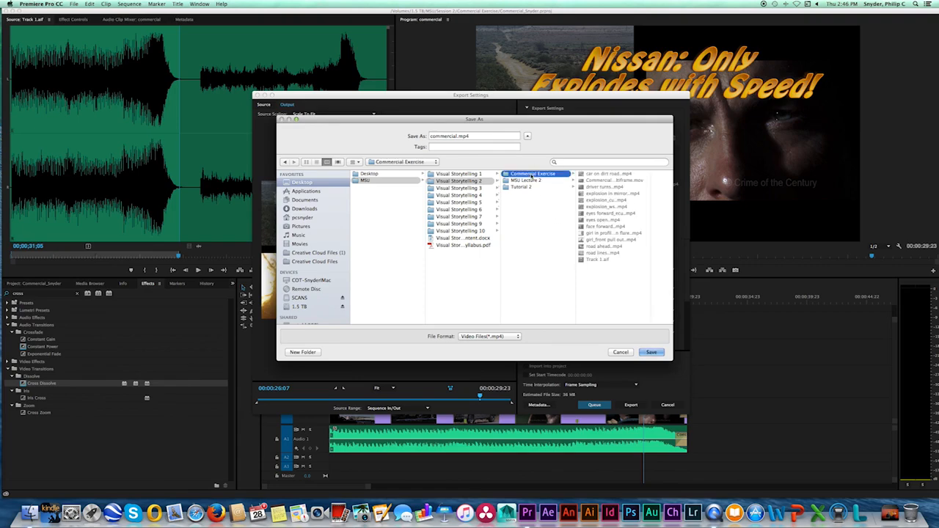
click(458, 136)
text(_)
text(nyder)
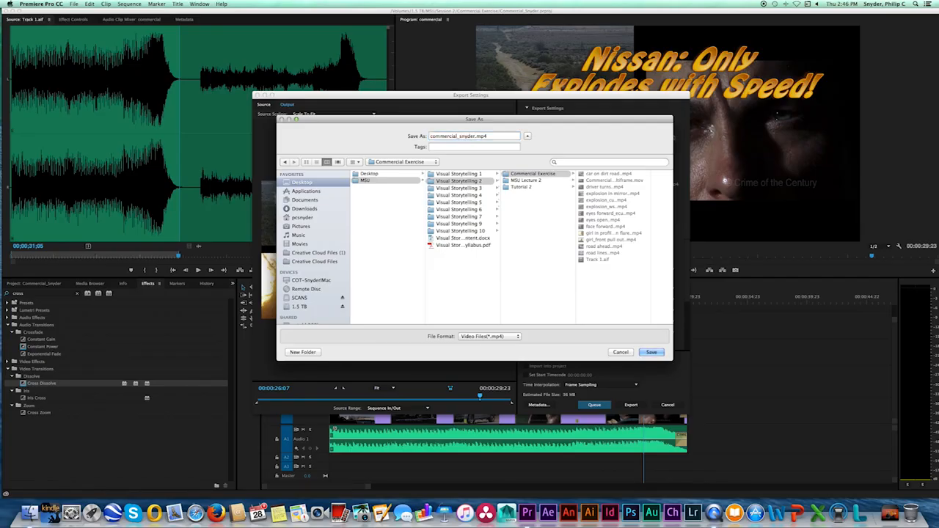
key(Return)
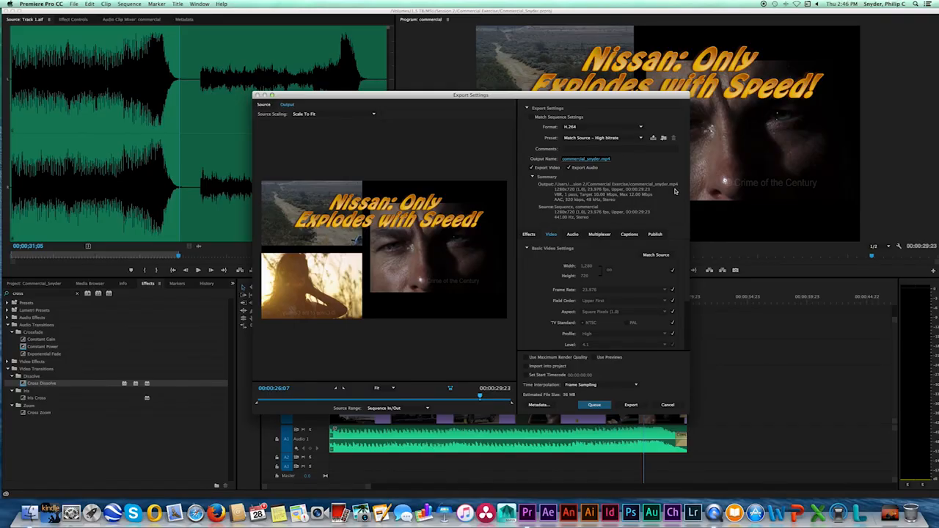
click(632, 404)
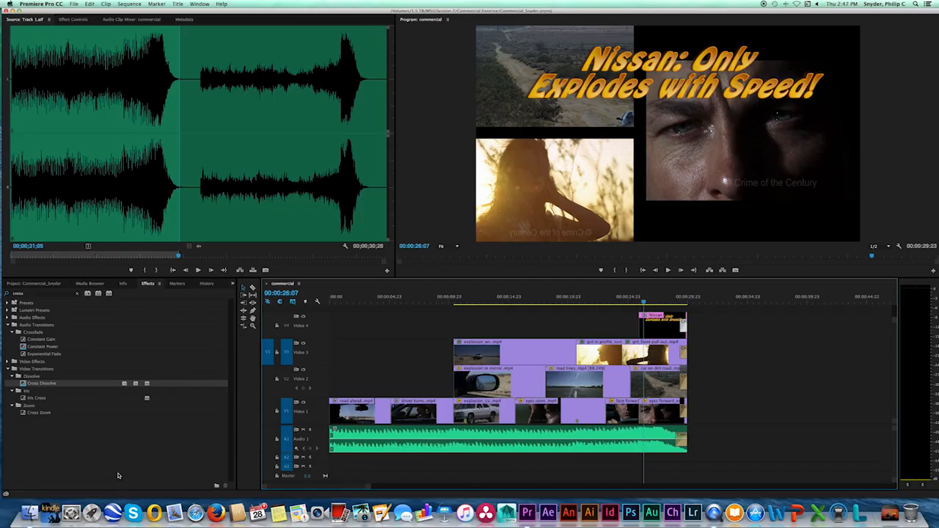
Step: Switch to Finder, preview the exported commercial MP4 in the Commercial Exercise folder, mute the sound, and return to Premiere Pro
click(31, 515)
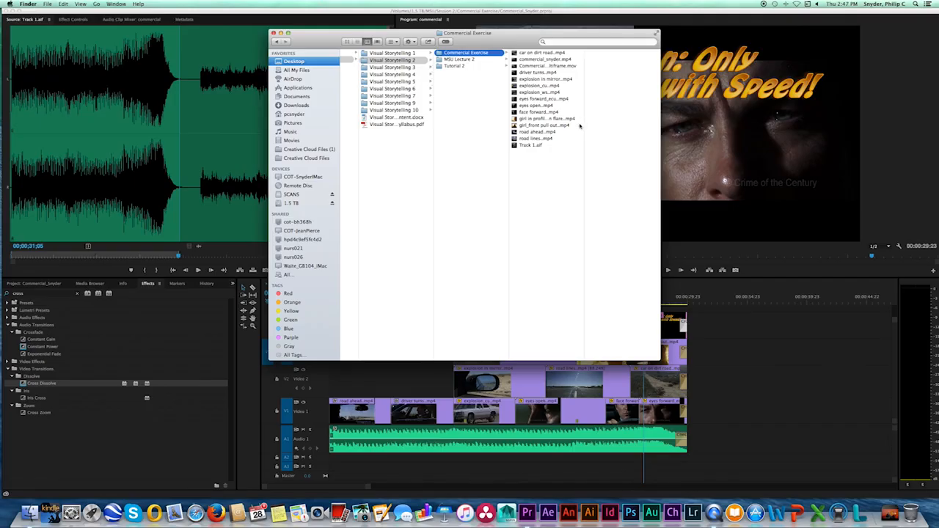
click(553, 59)
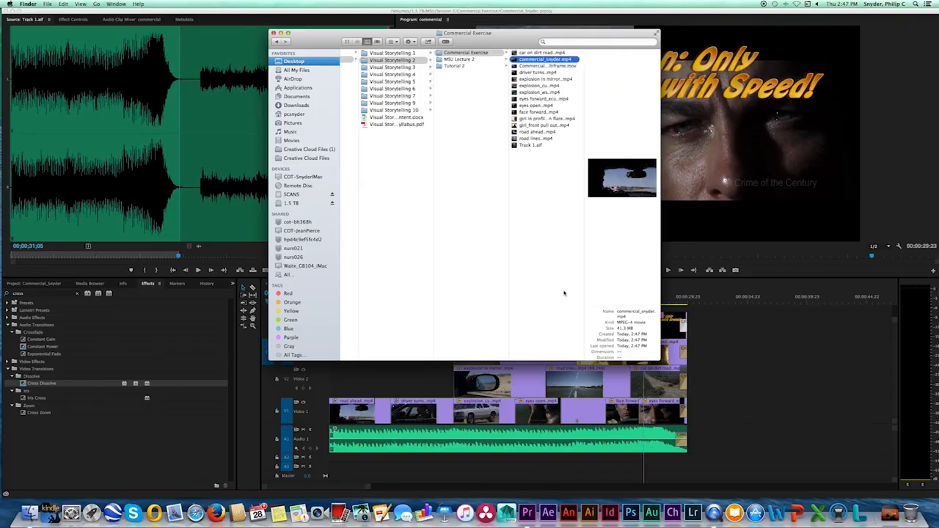
key(space)
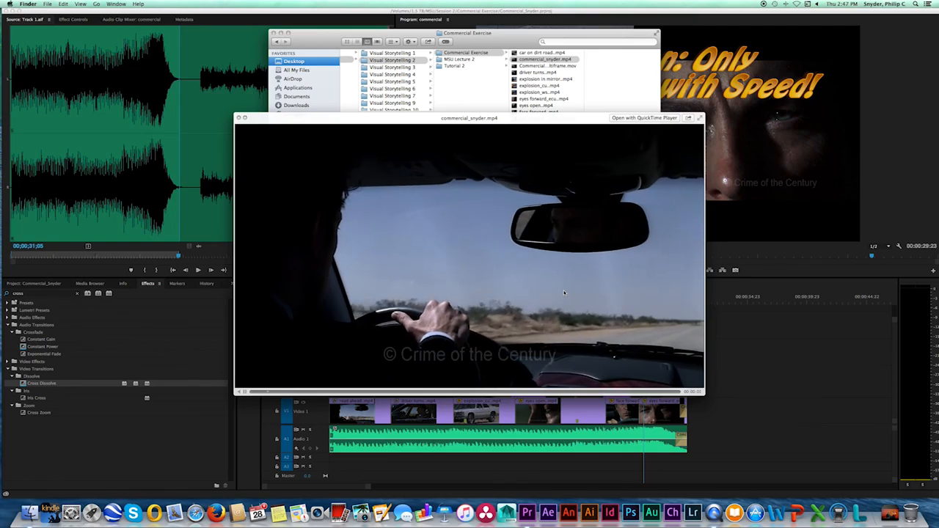
key(space)
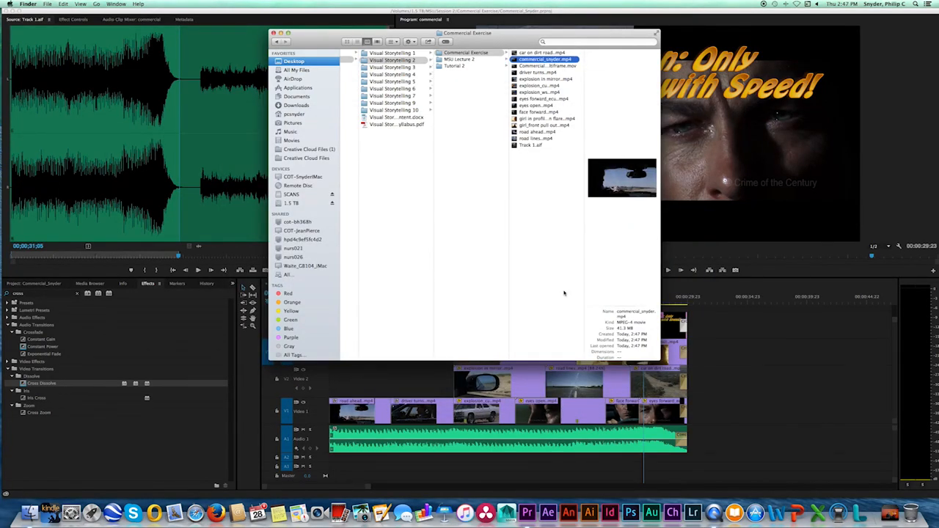
key(space)
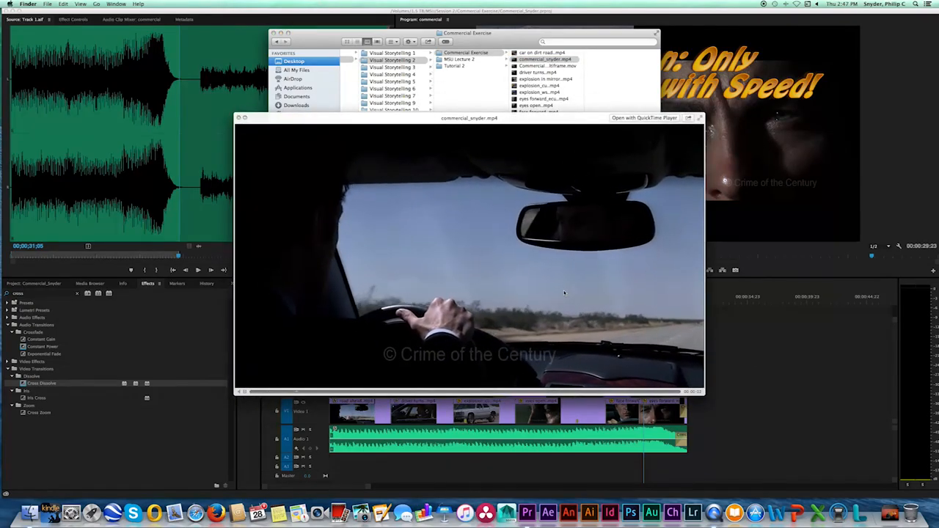
key(XF86AudioRaiseVolume)
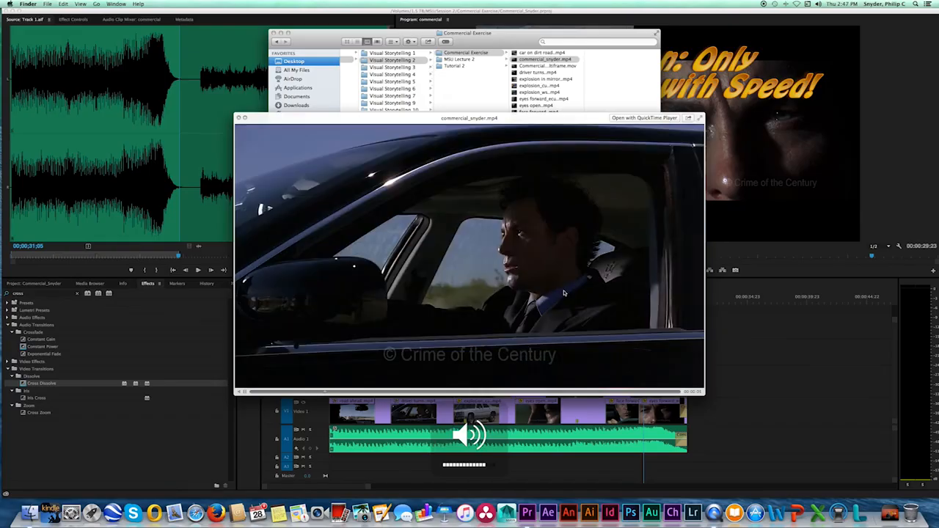
key(XF86AudioMute)
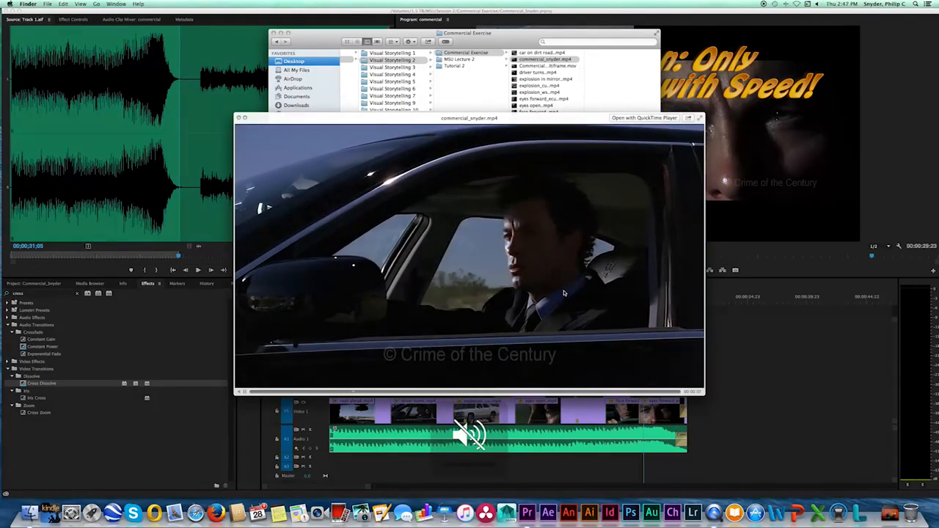
key(space)
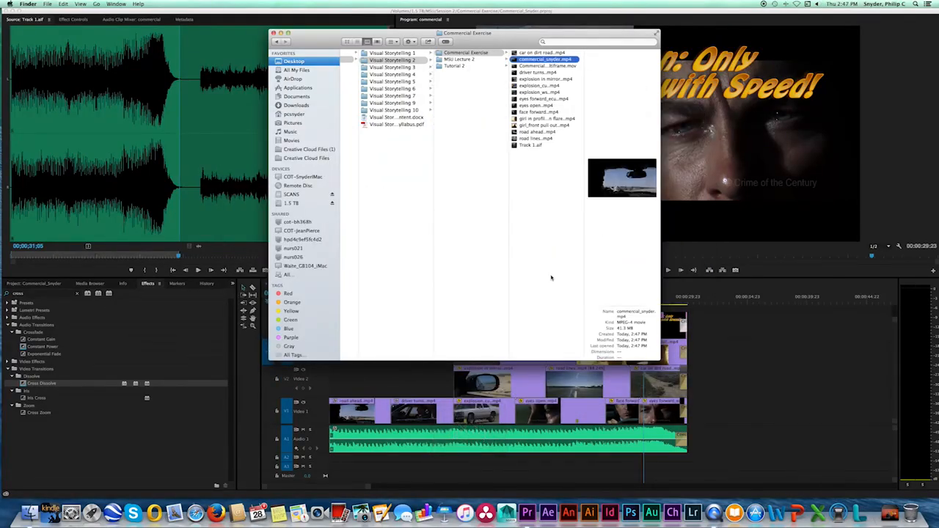
click(701, 321)
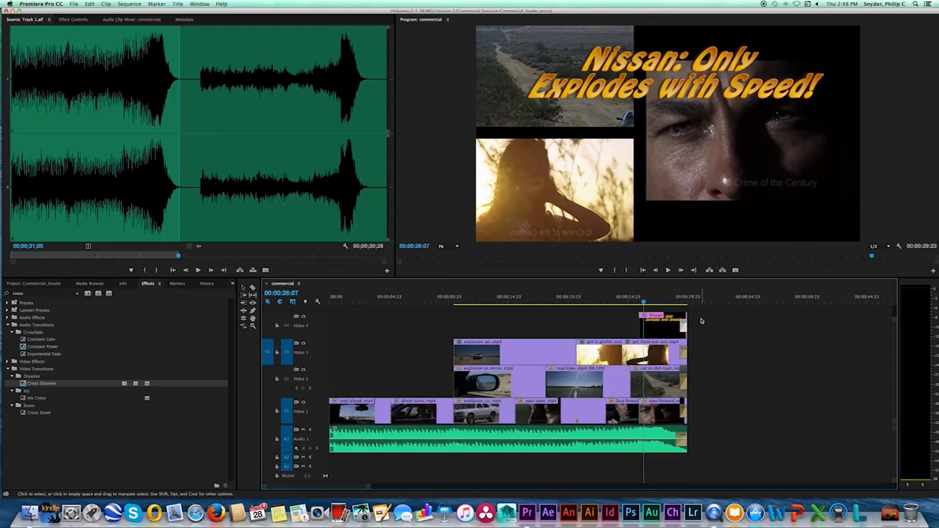